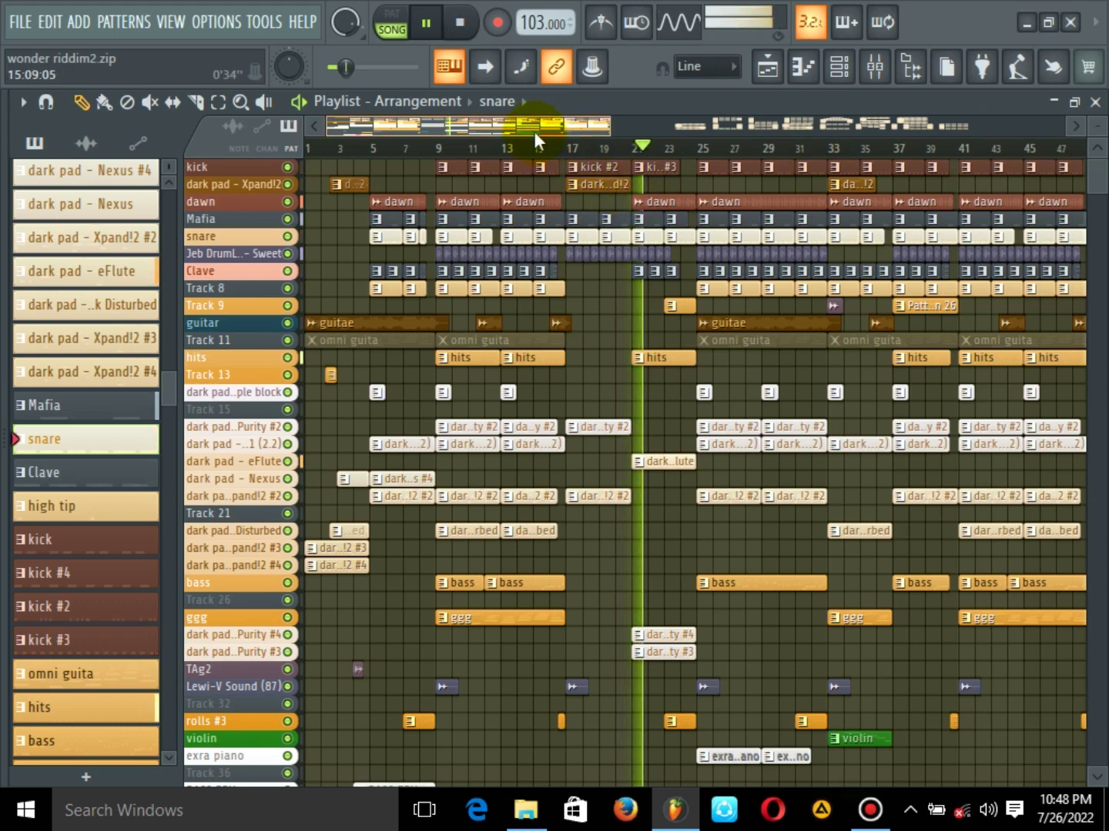
Play the arrangement through to its end while following the playhead, and stop playback
left_click_drag(533, 131, 549, 132)
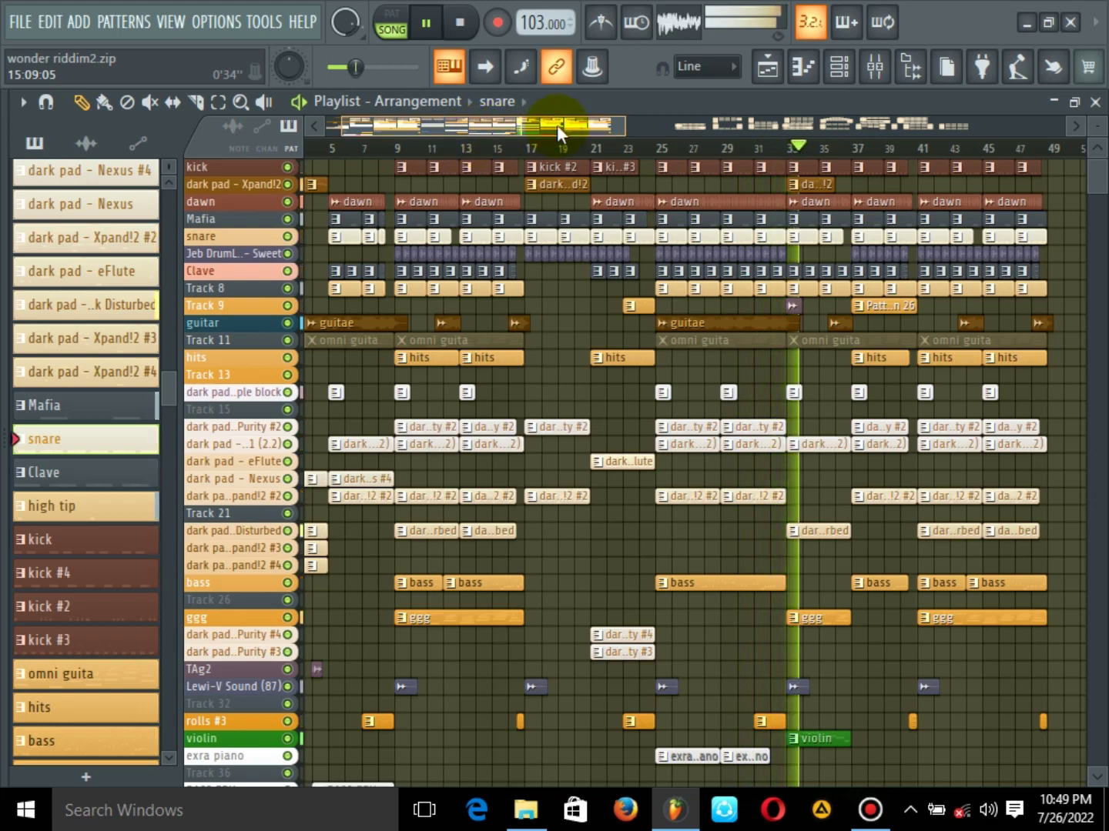
mouse_move(557, 124)
left_mouse_down()
mouse_move(599, 124)
mouse_move(565, 128)
left_mouse_up()
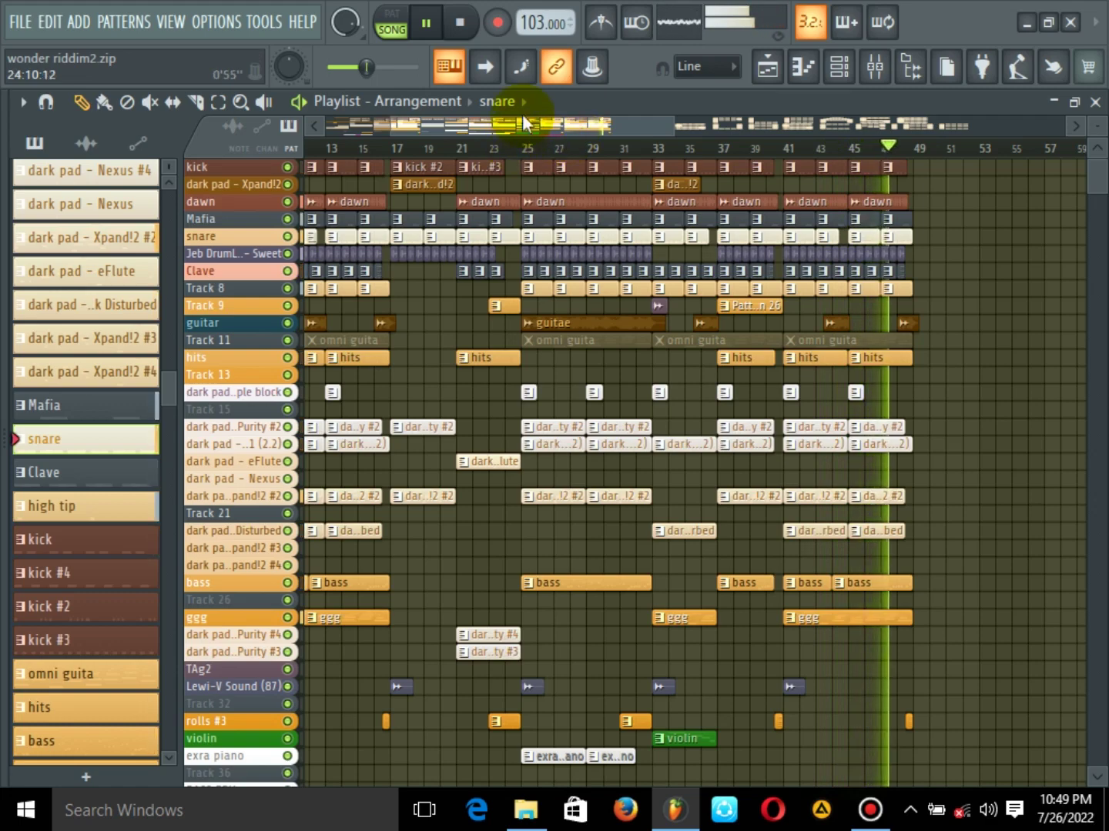
key("space")
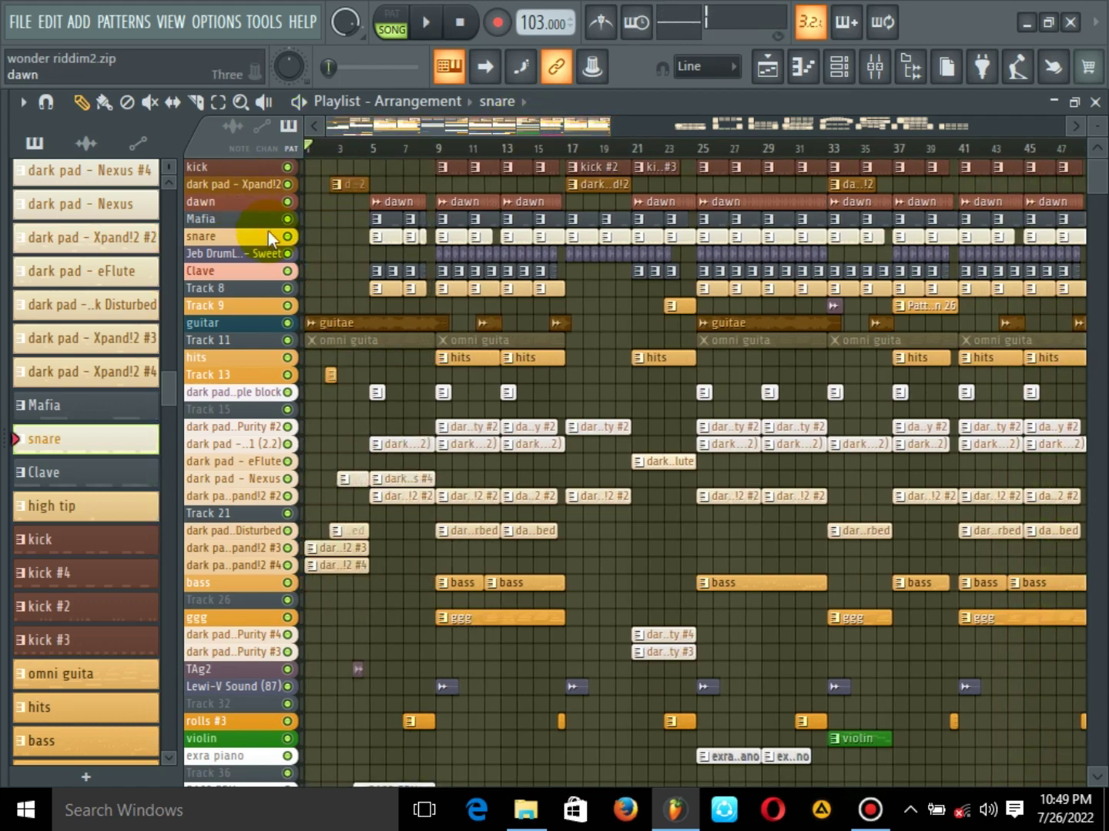
Solo the guitar track and increase the track height so the playlist clips show their contents
right_click(288, 324)
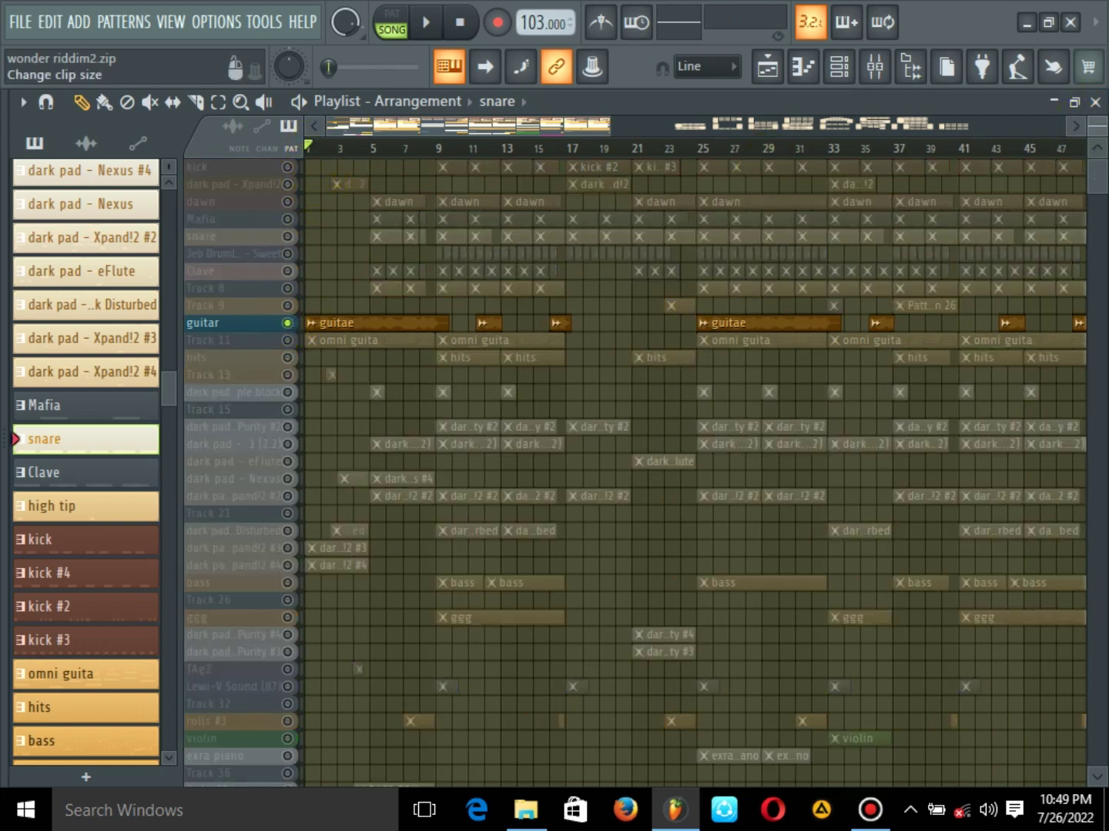
left_click_drag(1097, 126, 1097, 114)
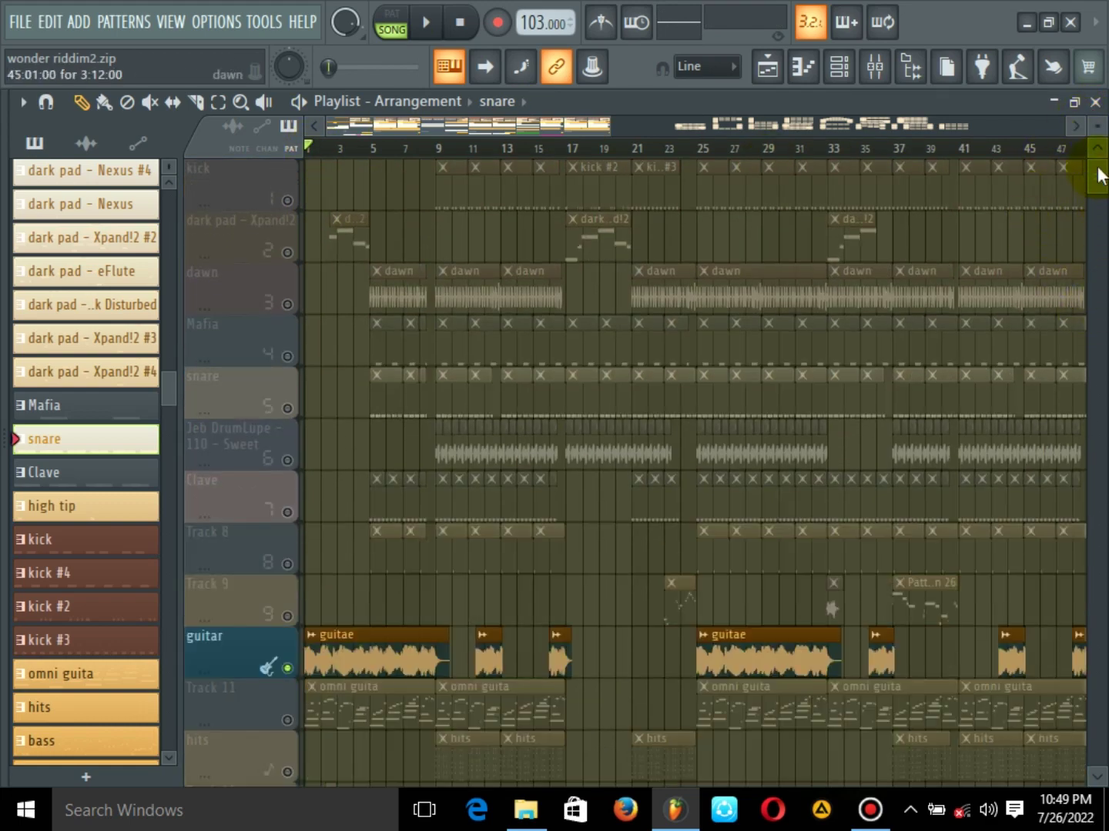
left_click_drag(1099, 175, 1100, 179)
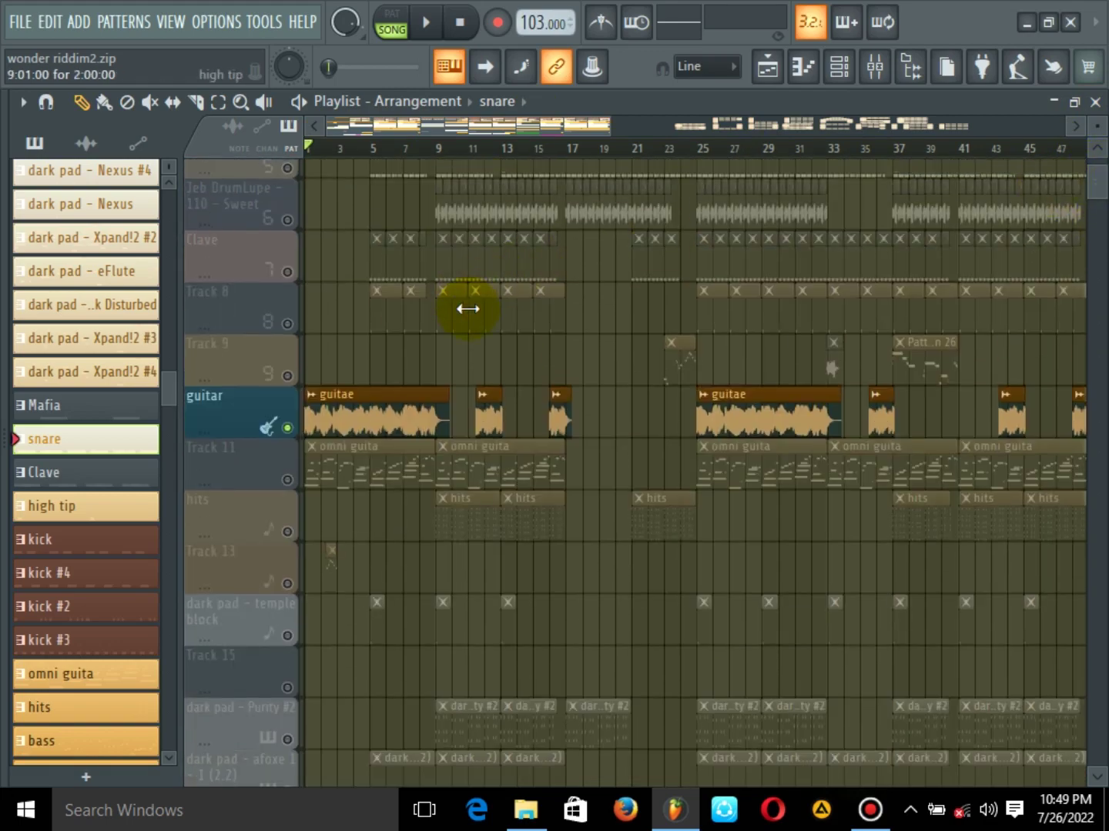
Listen to the soloed guitar track from the start of the song, with roughly the first 21 bars in view
key("space")
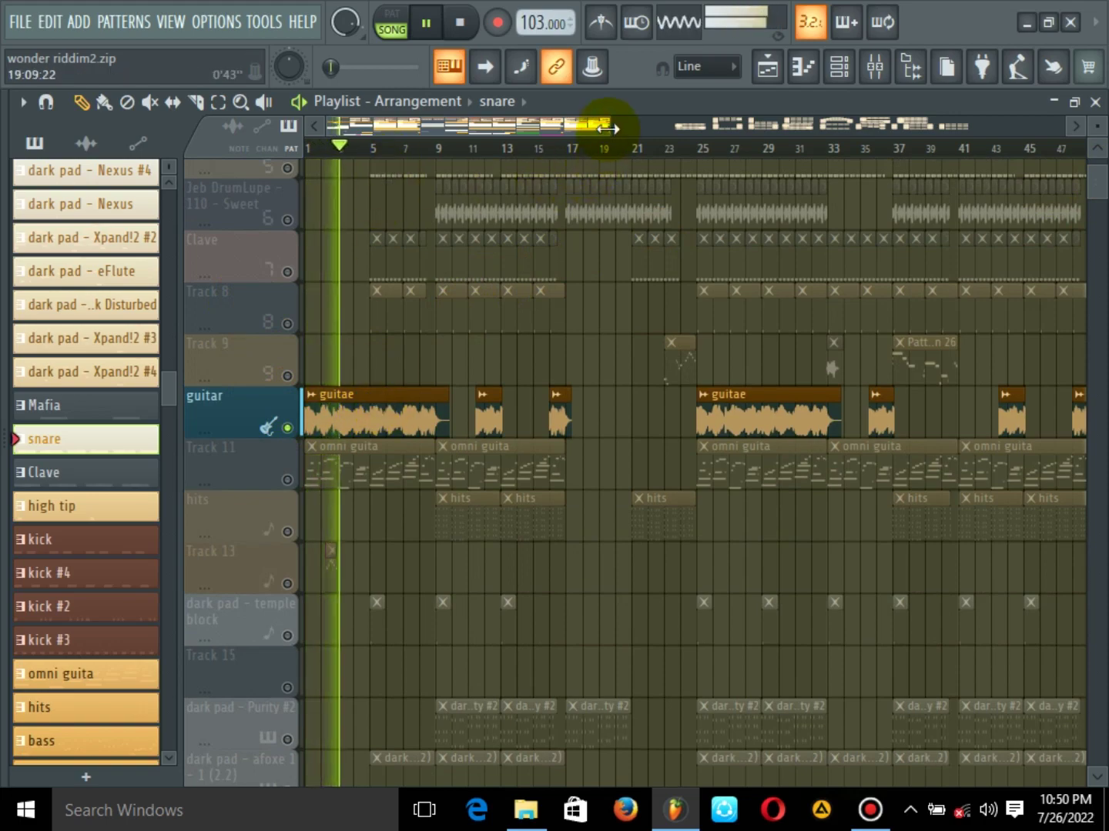
left_click_drag(608, 128, 453, 153)
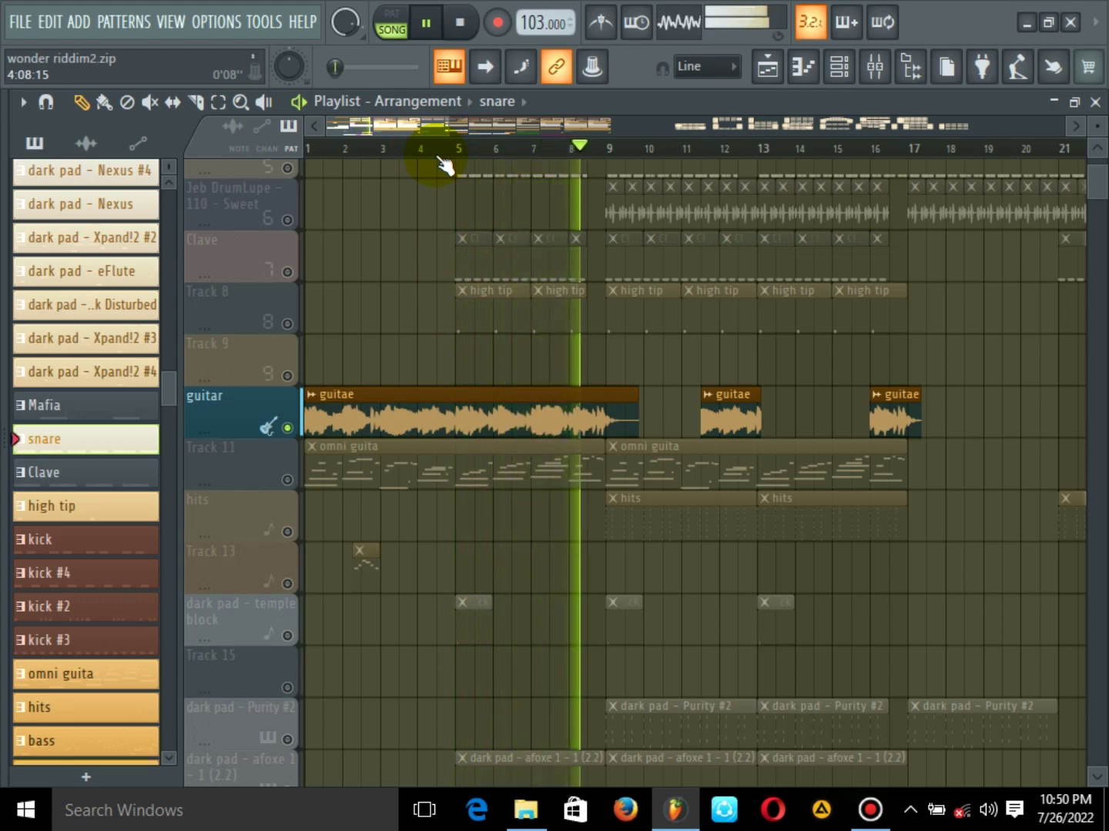
key("space")
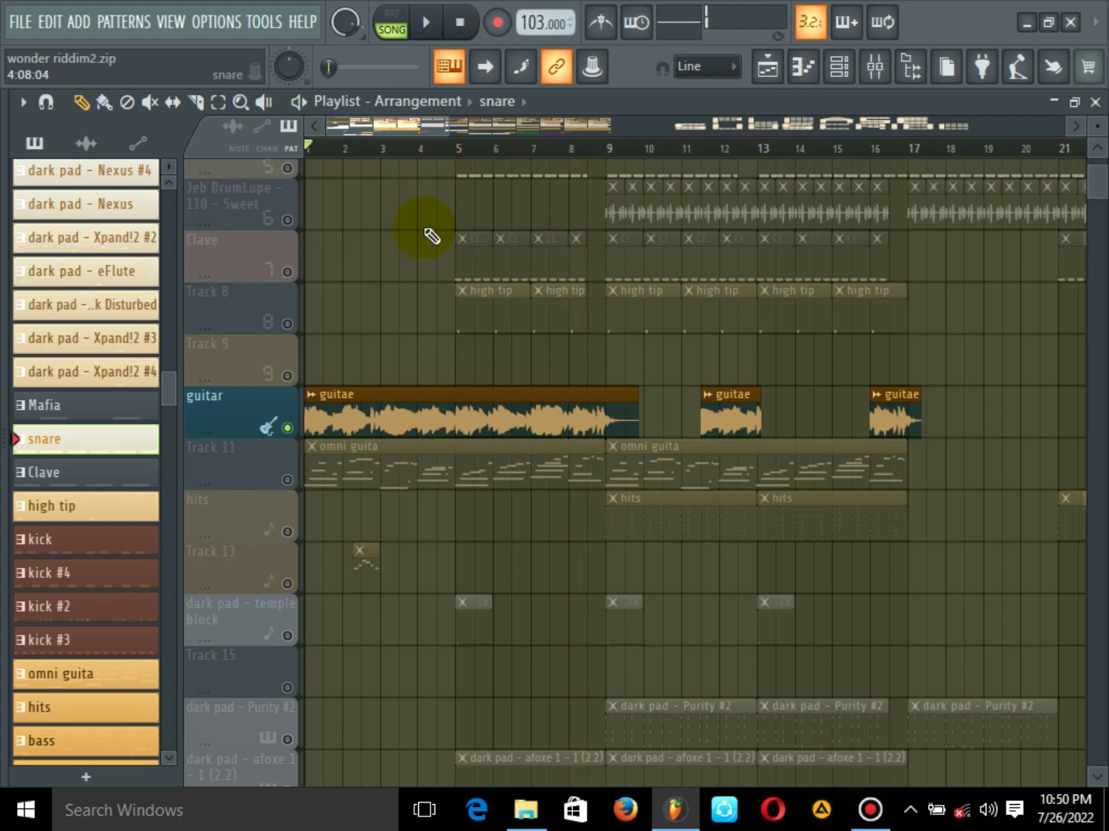
key("space")
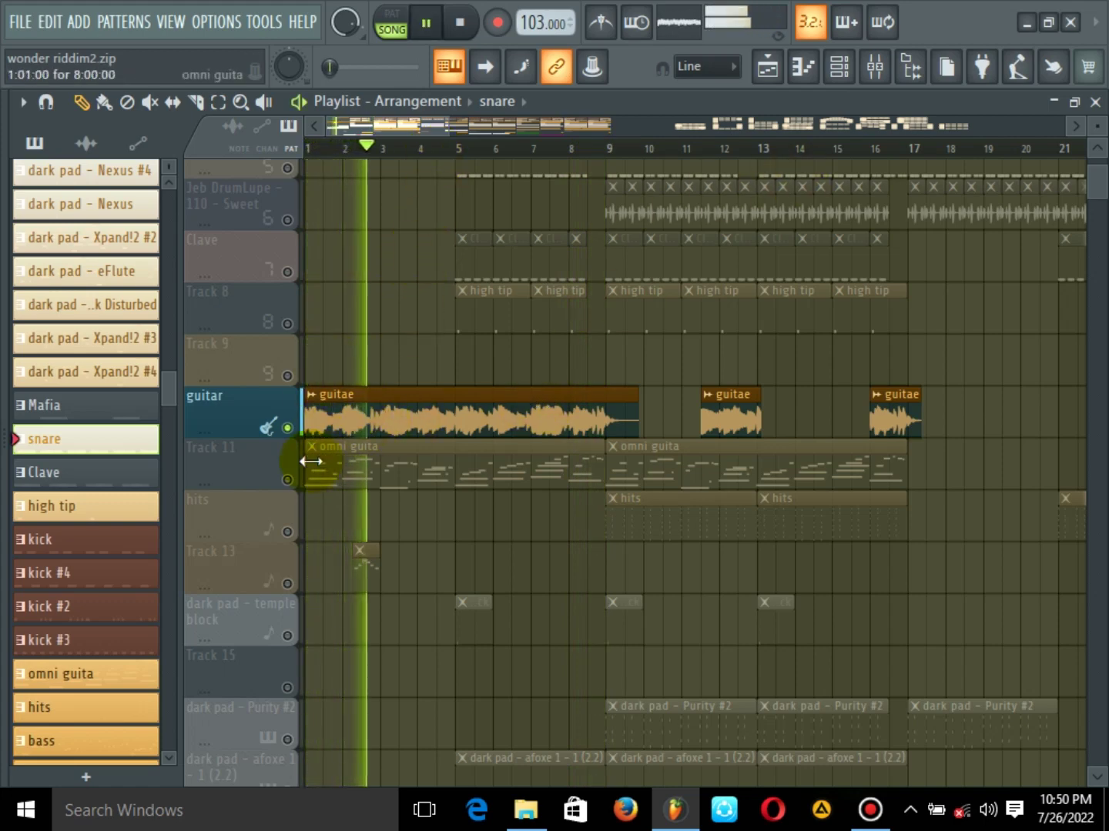
scroll(351, 571, "down", 4)
key("space")
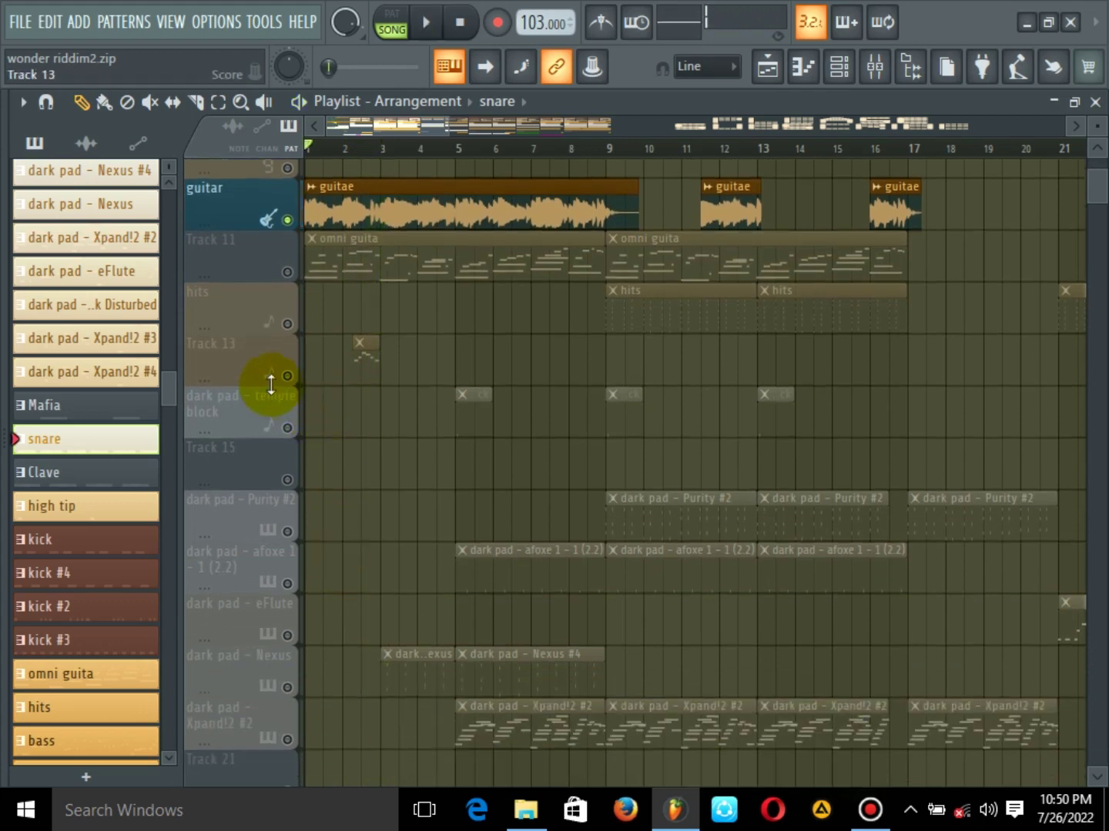
Unmute Track 13, mute the guitar track, and play the Track 13 clip alone
left_click(288, 376)
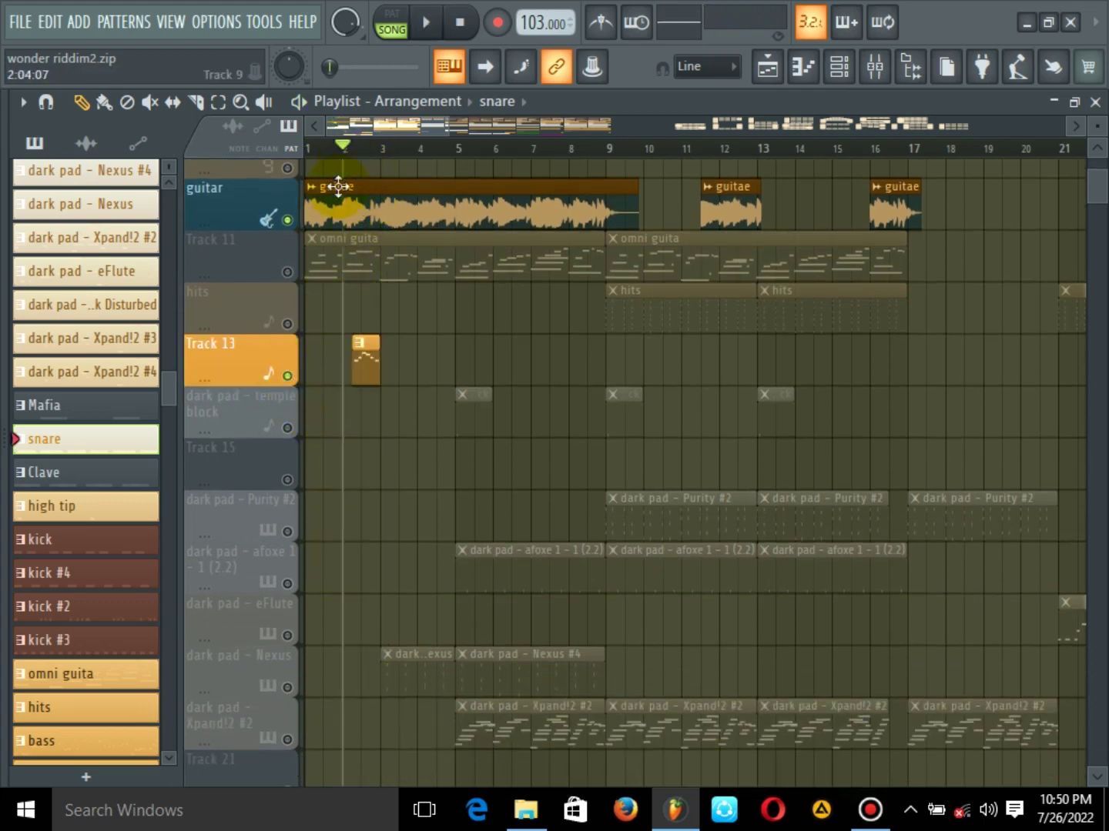
left_click(287, 221)
key("space")
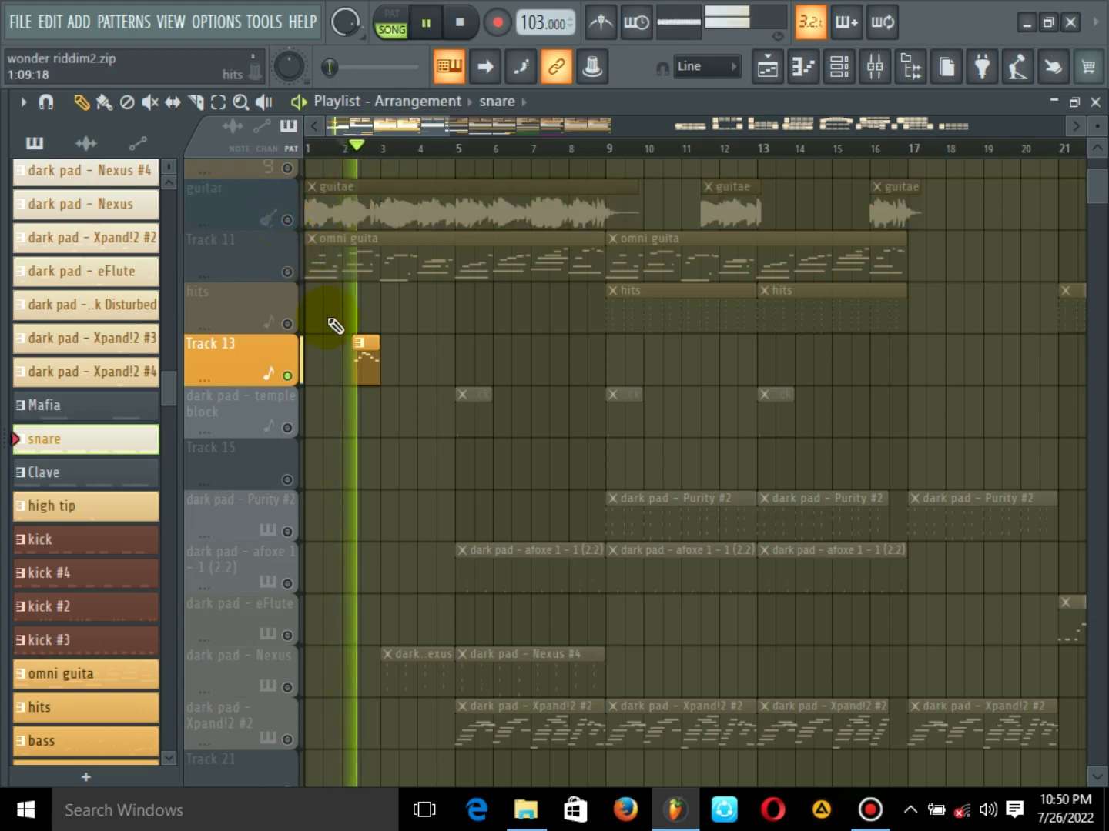
key("space")
Select the pattern on Track 13 and open the Nexus #3 instrument that plays it
double_click(364, 361)
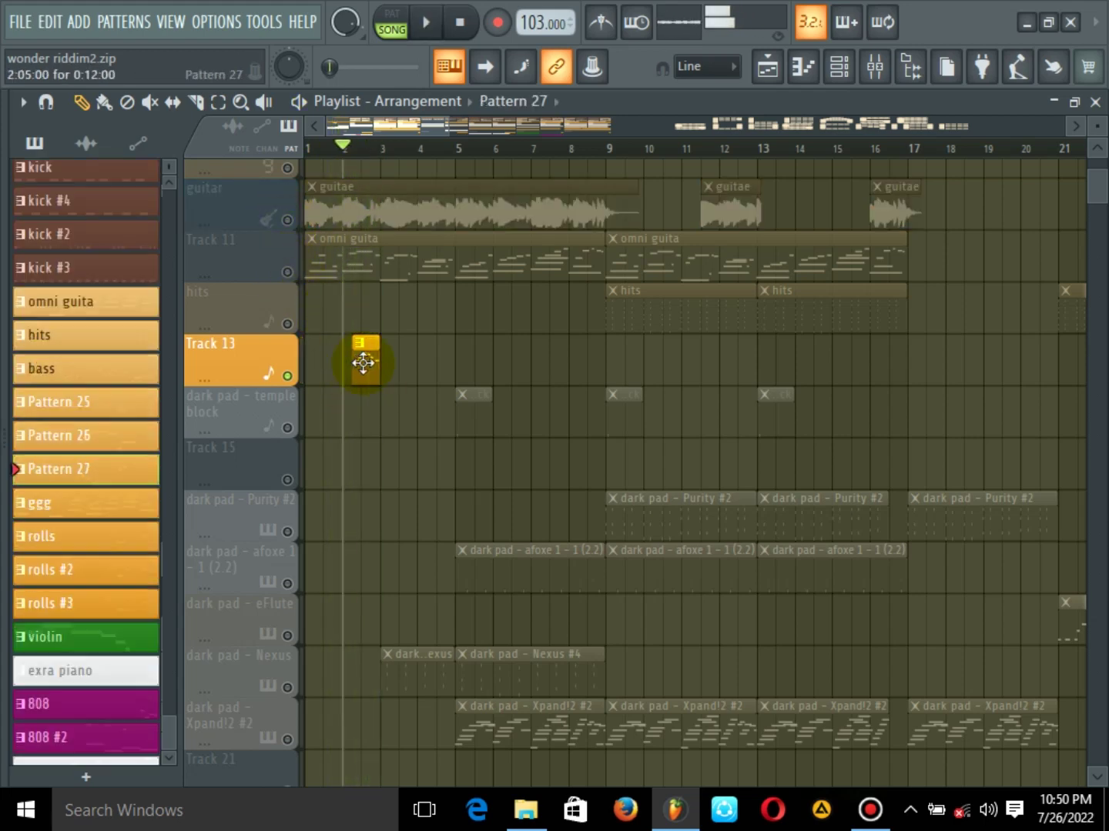
left_click(766, 67)
left_click(843, 71)
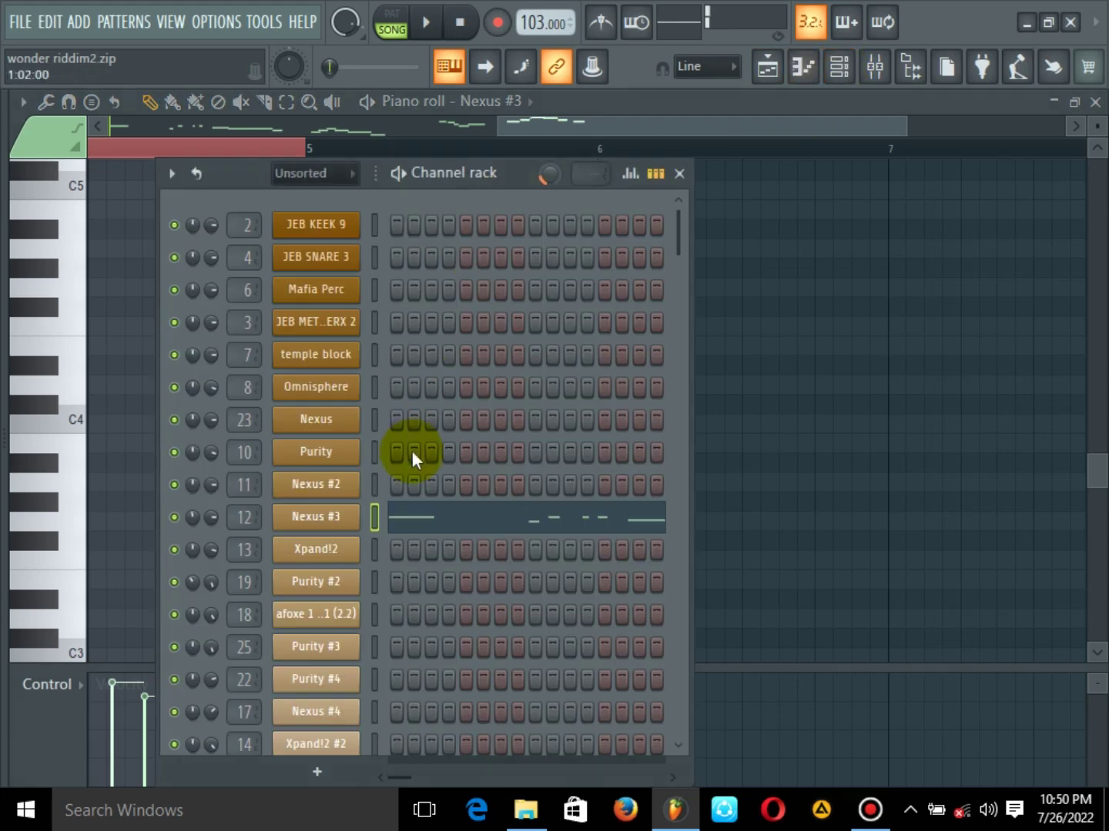
left_click(348, 516)
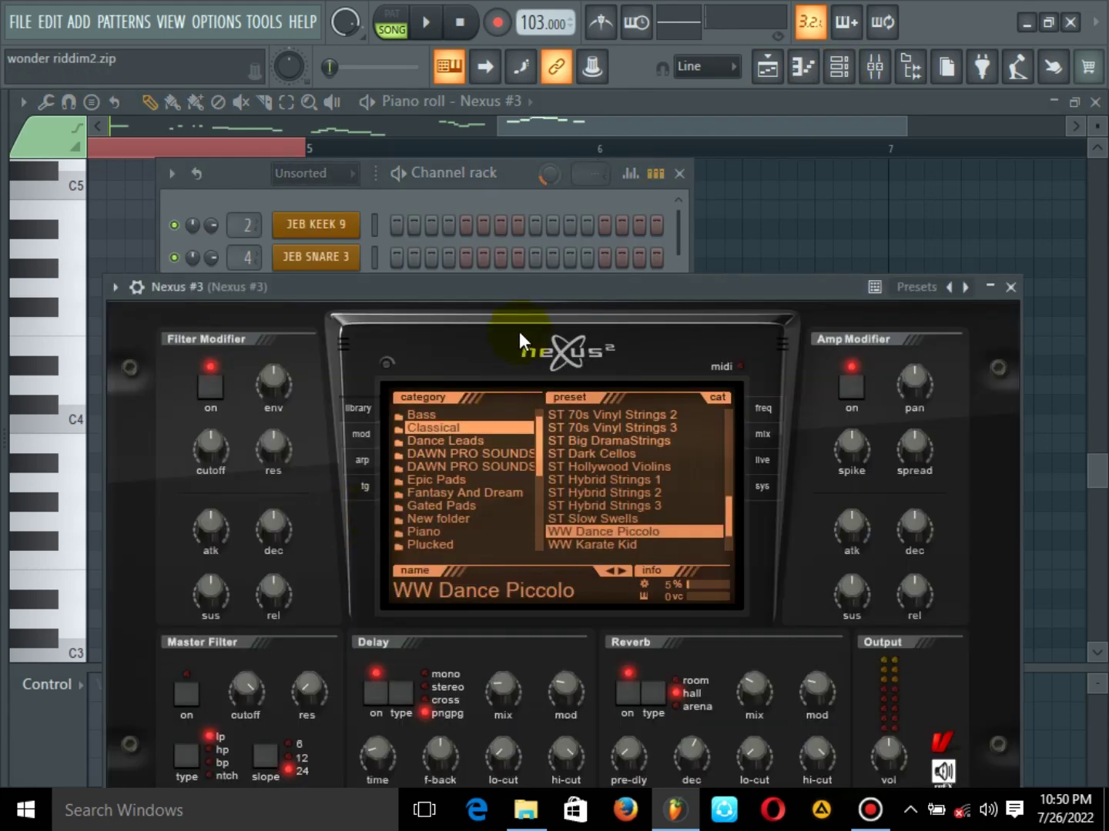
left_click_drag(523, 299, 540, 223)
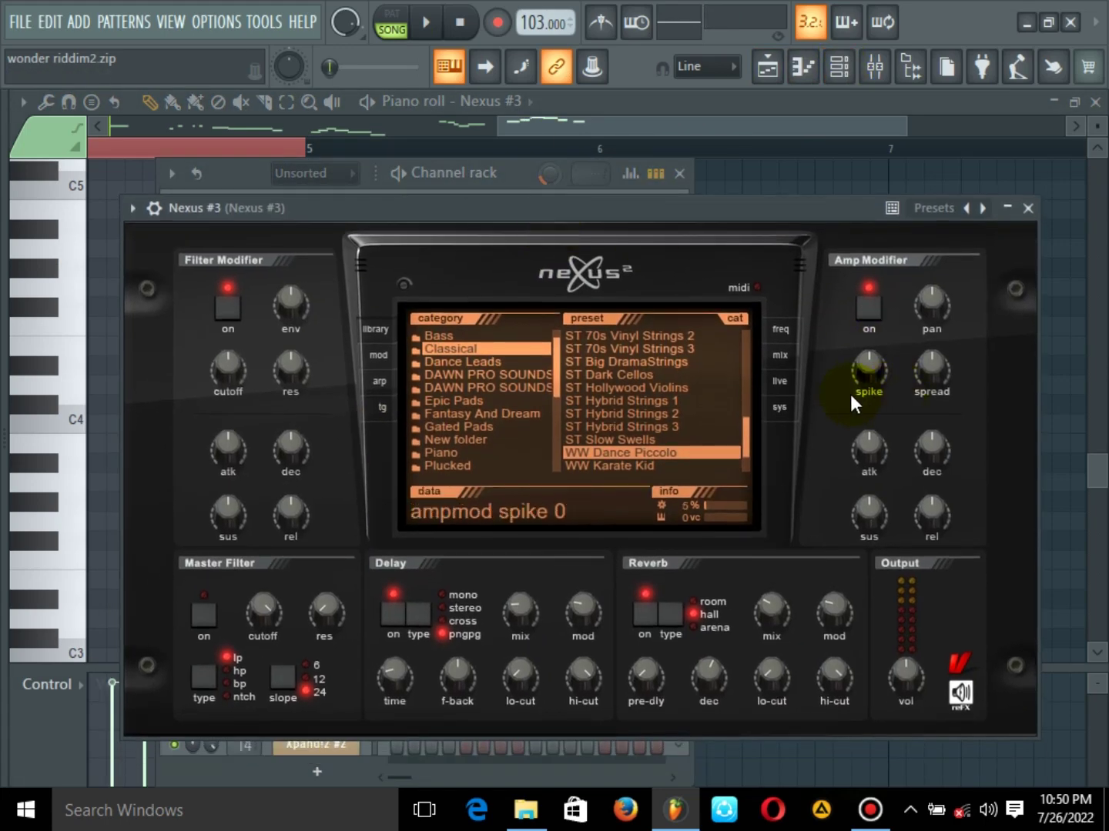
Try the black (good), white 2 and silver skins on Nexus, viewing the mix and library pages in silver
left_click(780, 407)
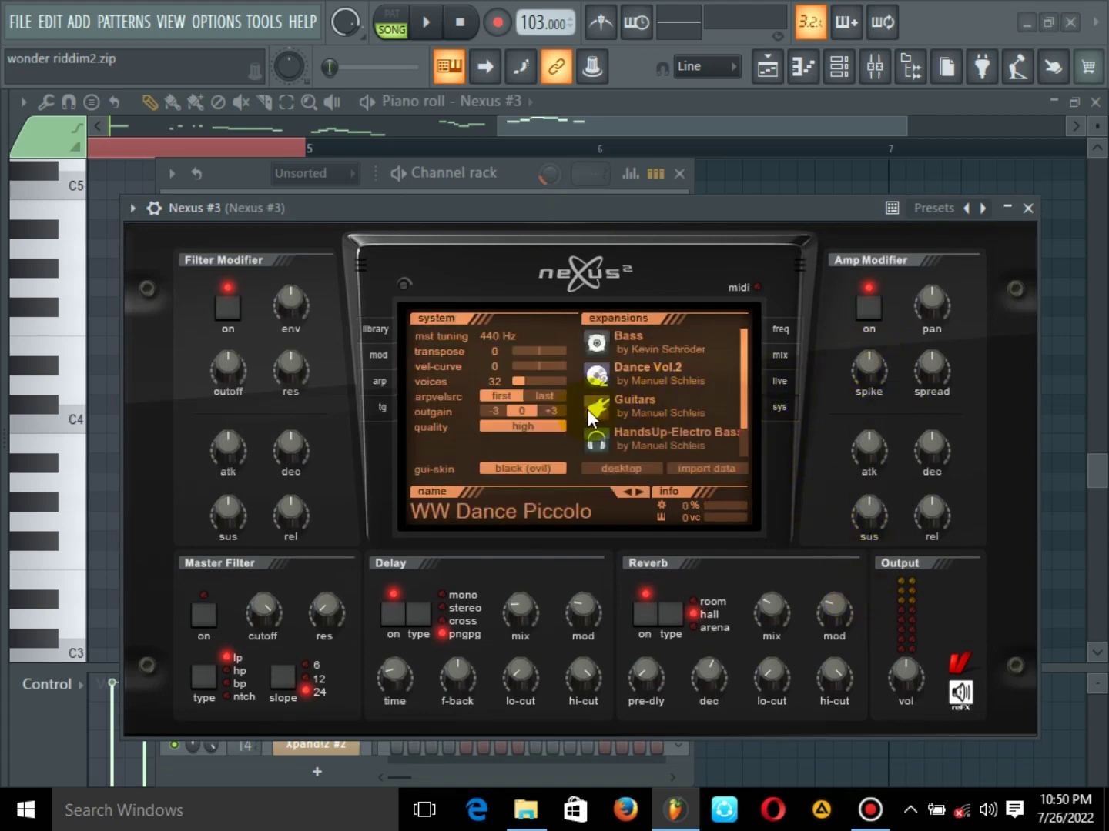
left_click(551, 463)
left_click(573, 512)
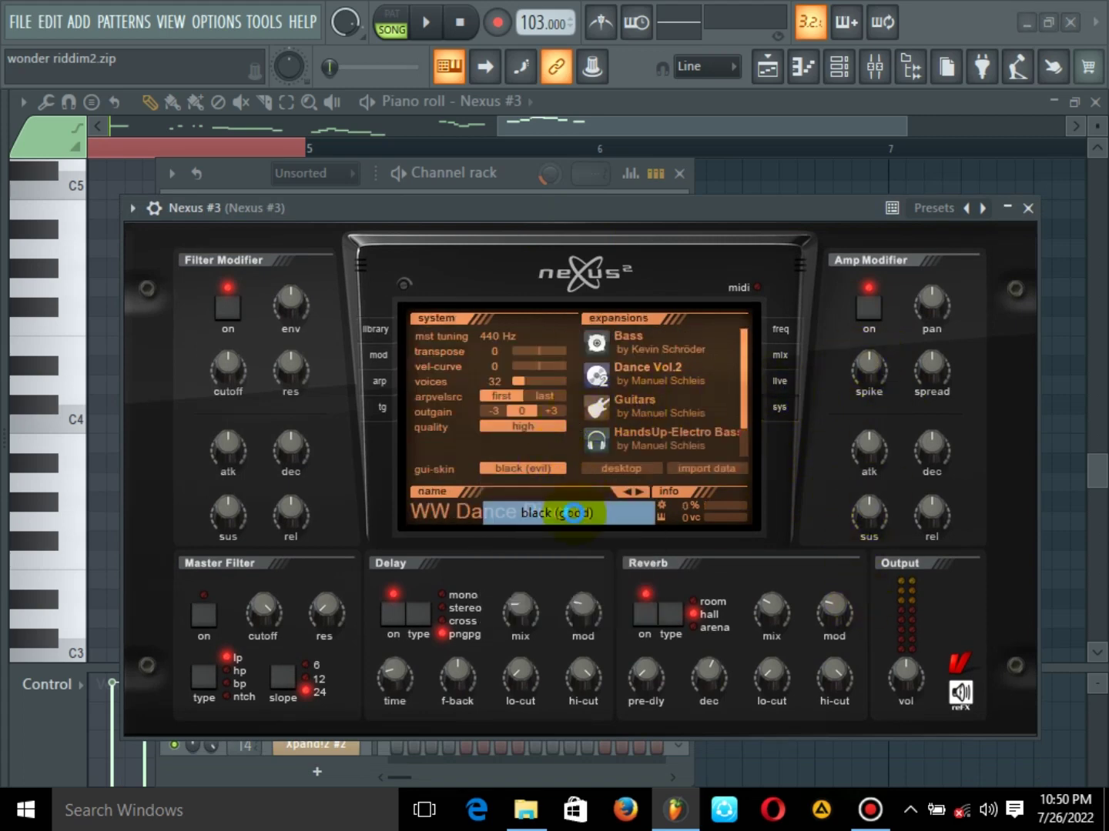
left_click(551, 468)
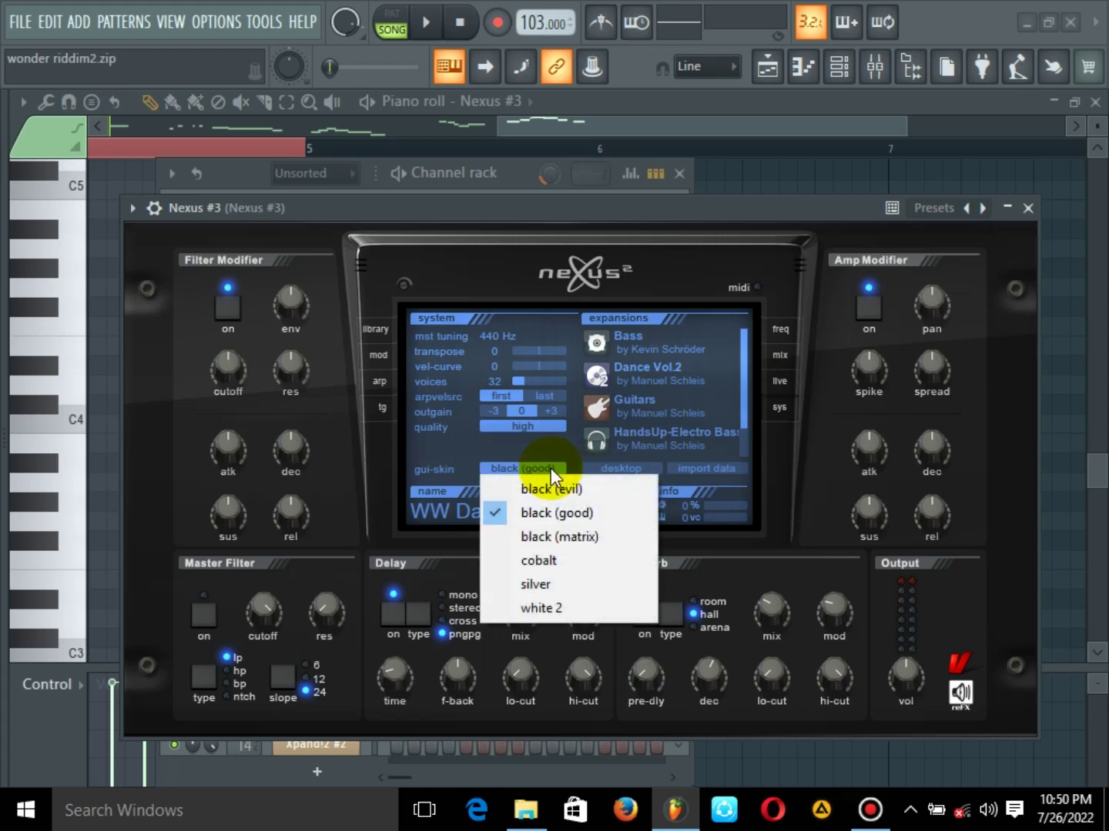
left_click(579, 601)
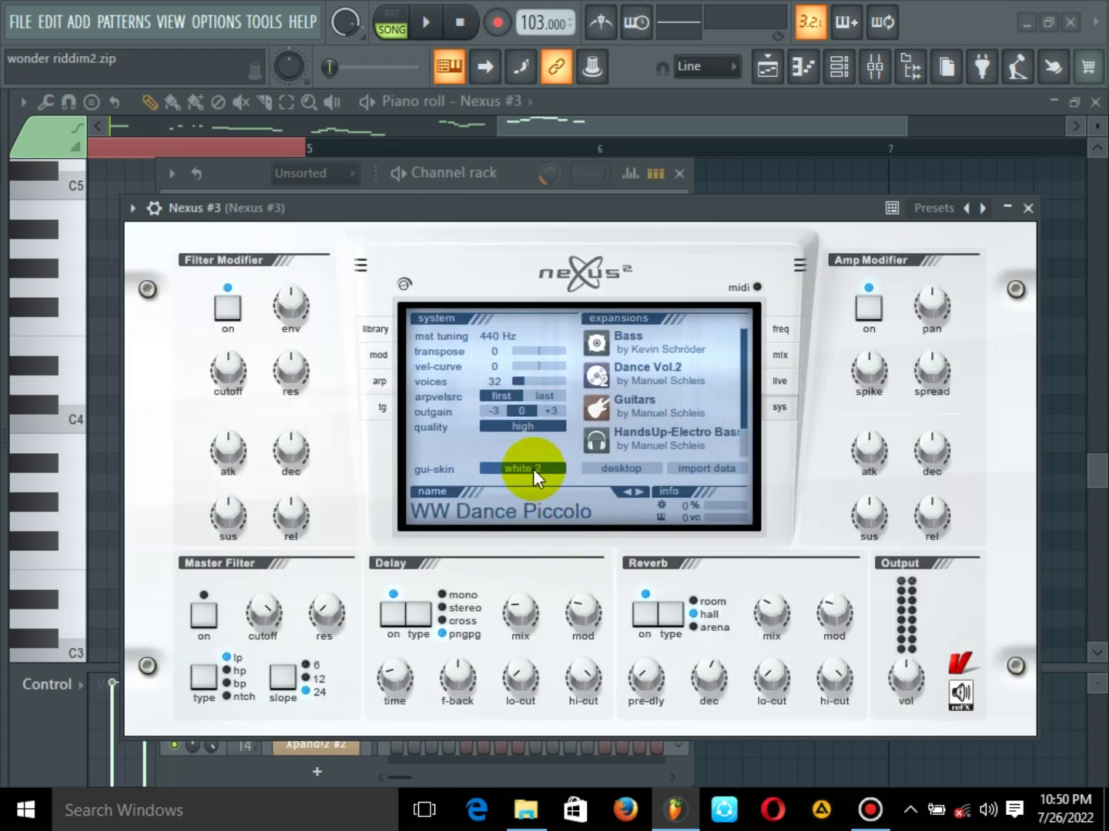
left_click(520, 469)
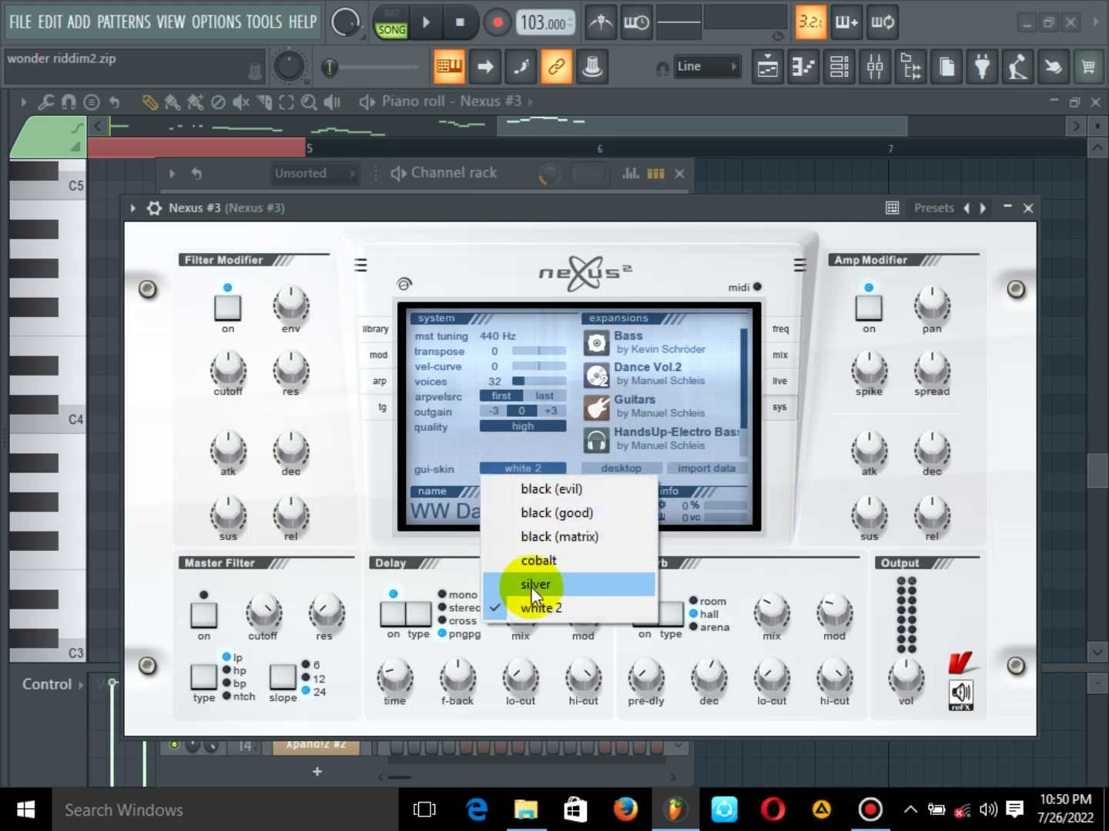
left_click(532, 588)
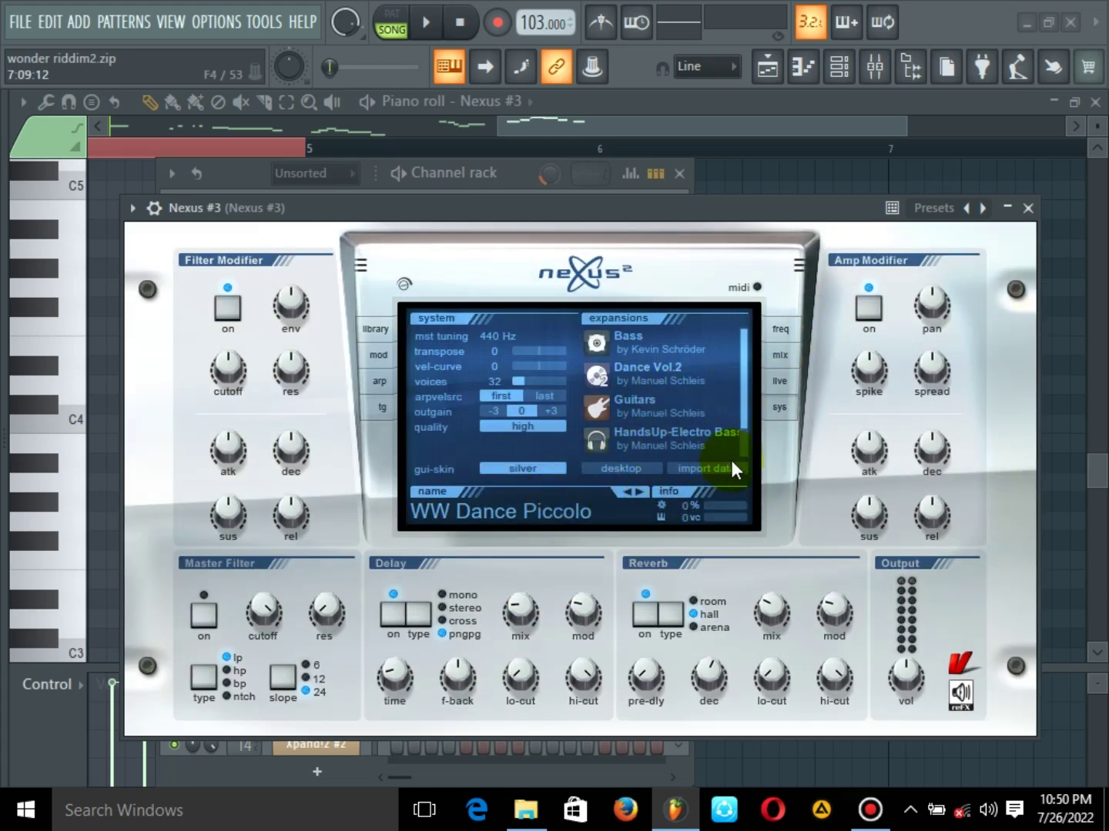
left_click(772, 358)
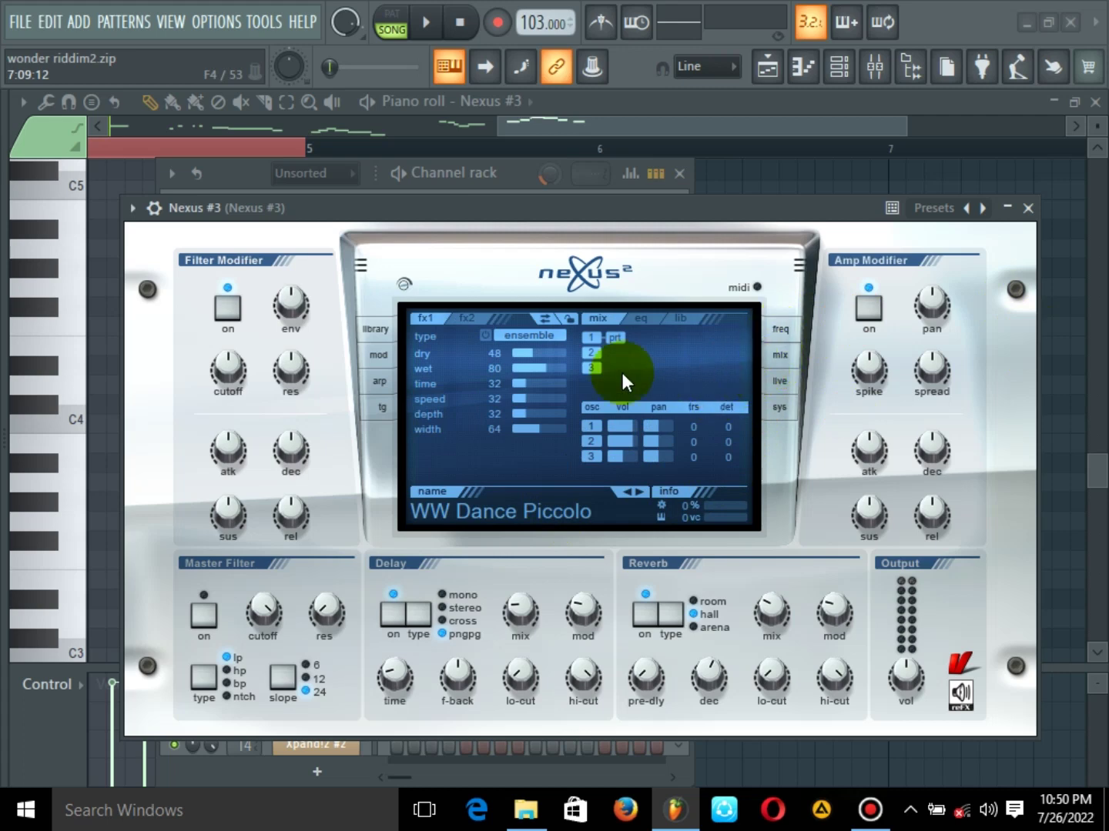
left_click(370, 331)
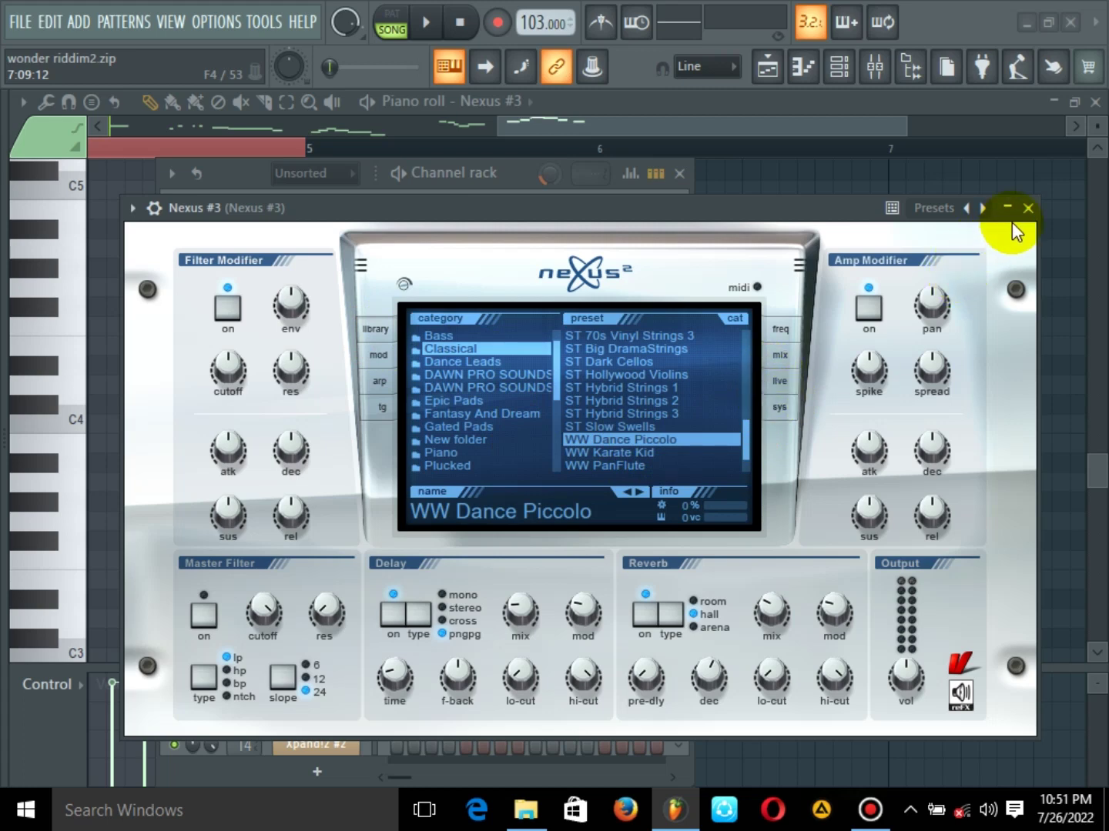
Set the Nexus skin to black (matrix), look over its mix and library pages, and close the instrument
left_click(772, 402)
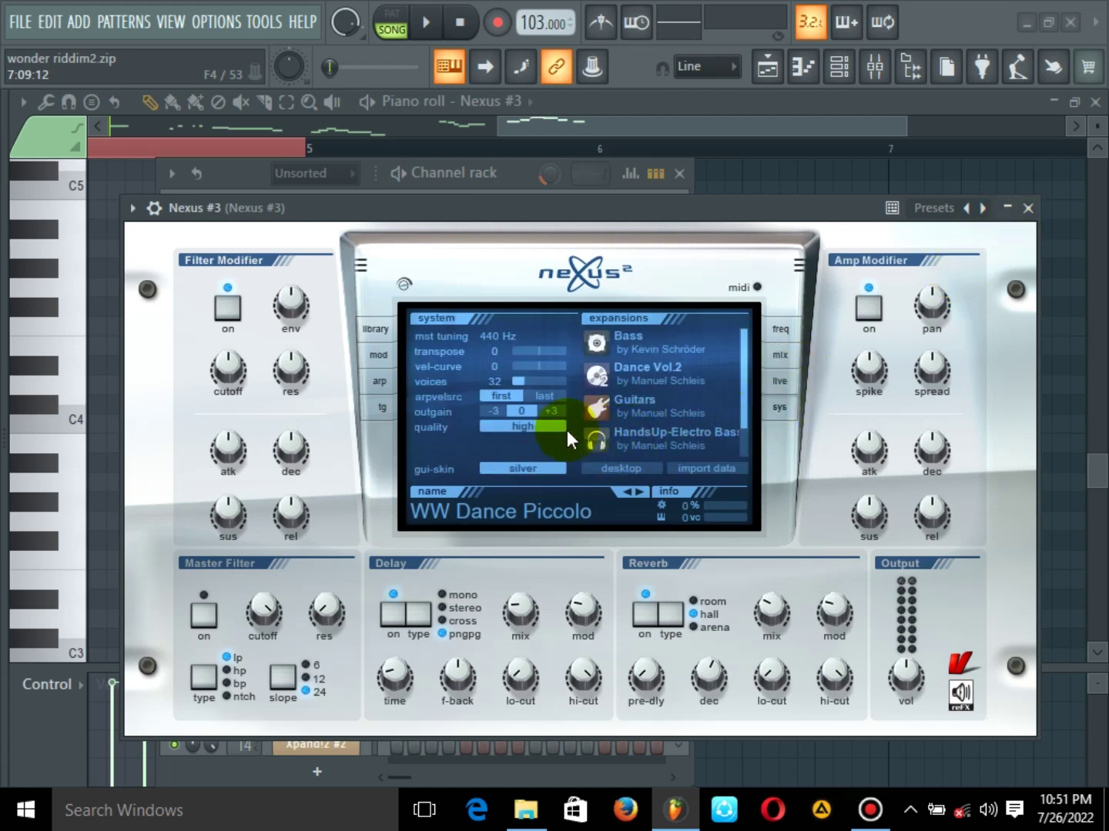
left_click(524, 468)
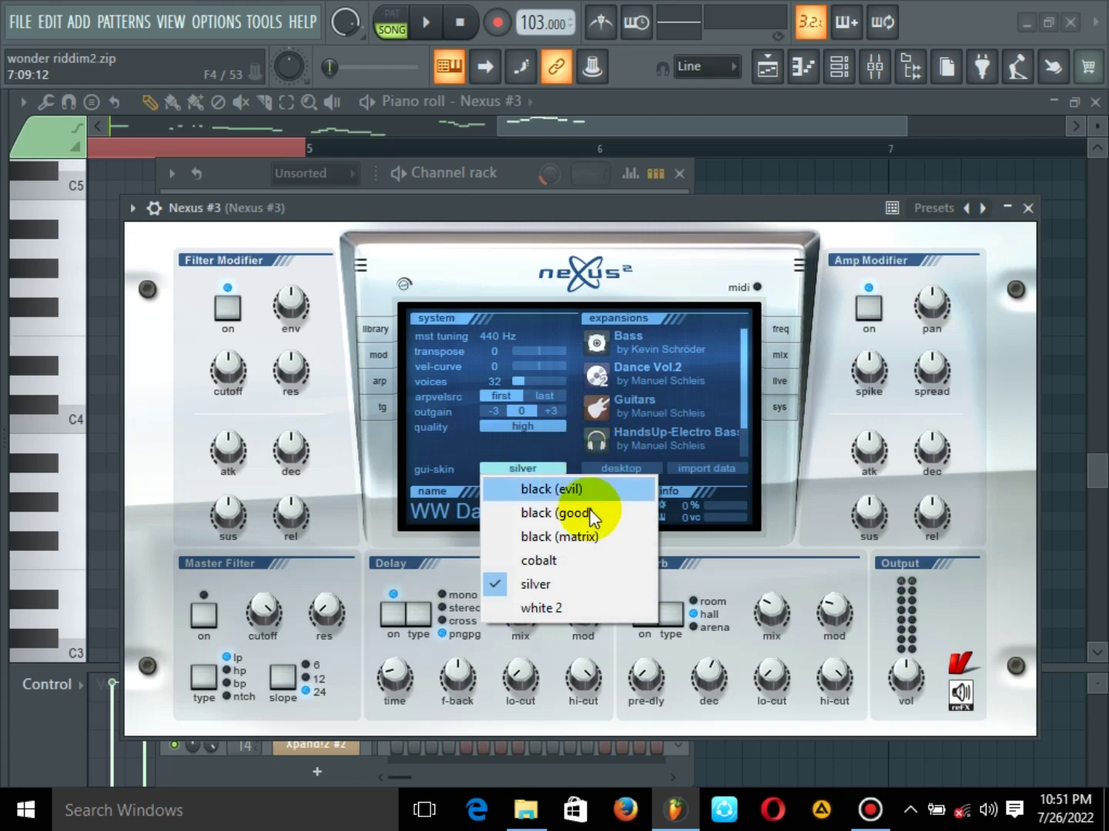
left_click(581, 534)
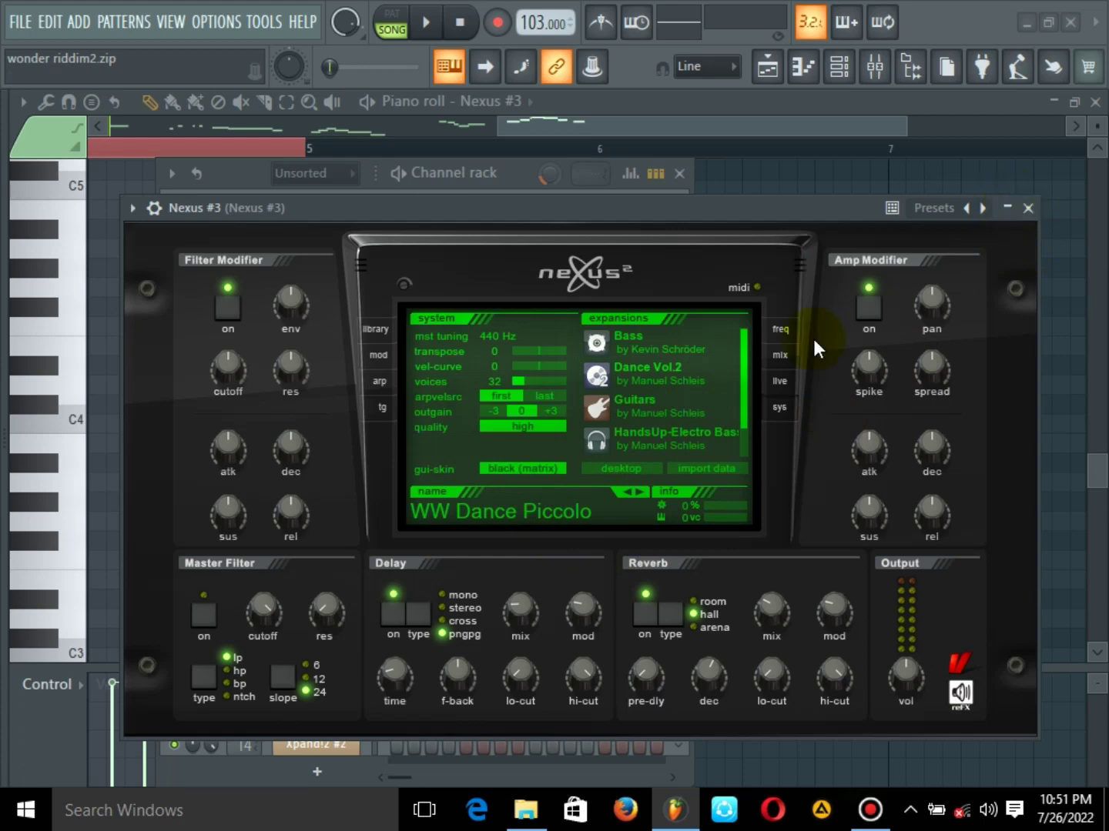
left_click(771, 357)
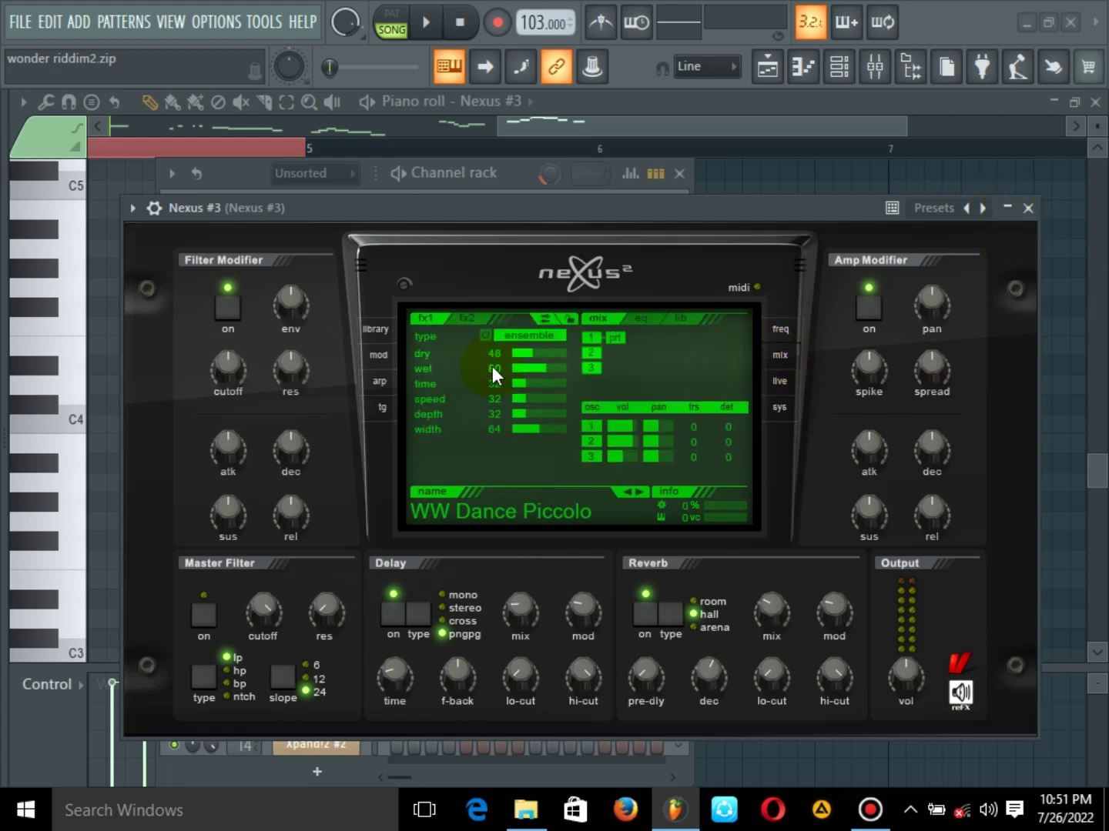
left_click(361, 333)
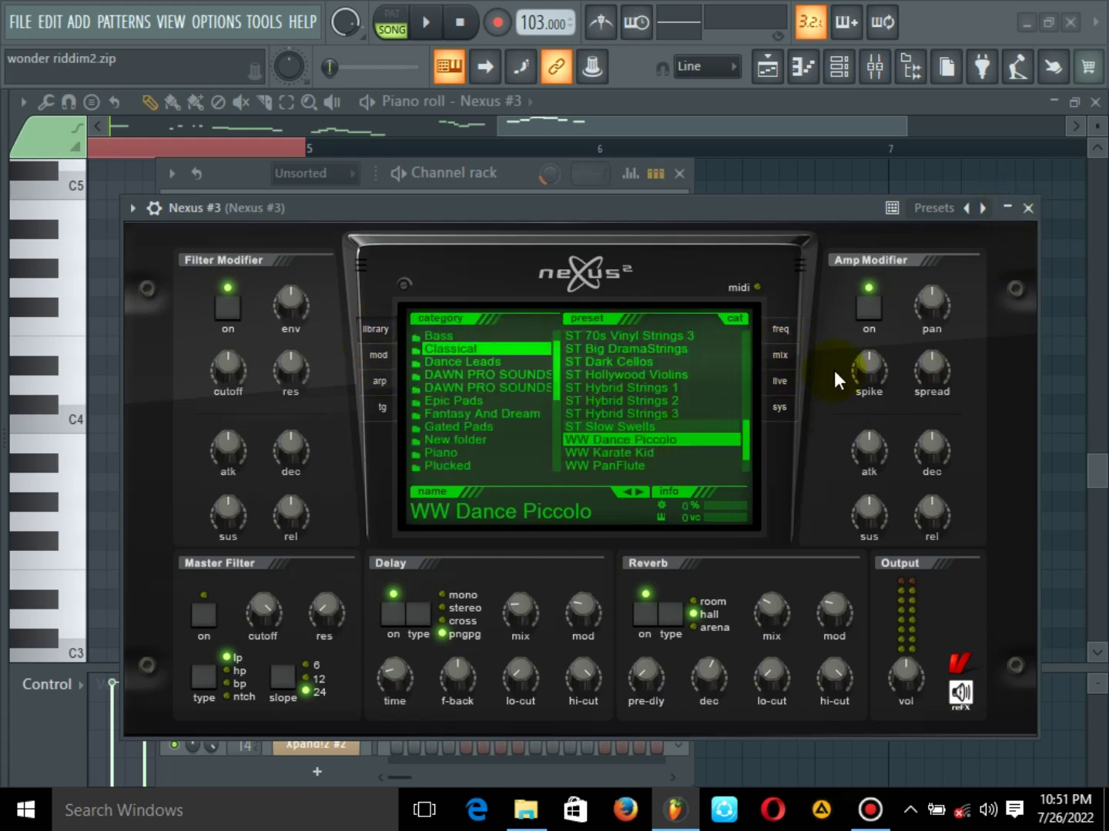
left_click(1027, 208)
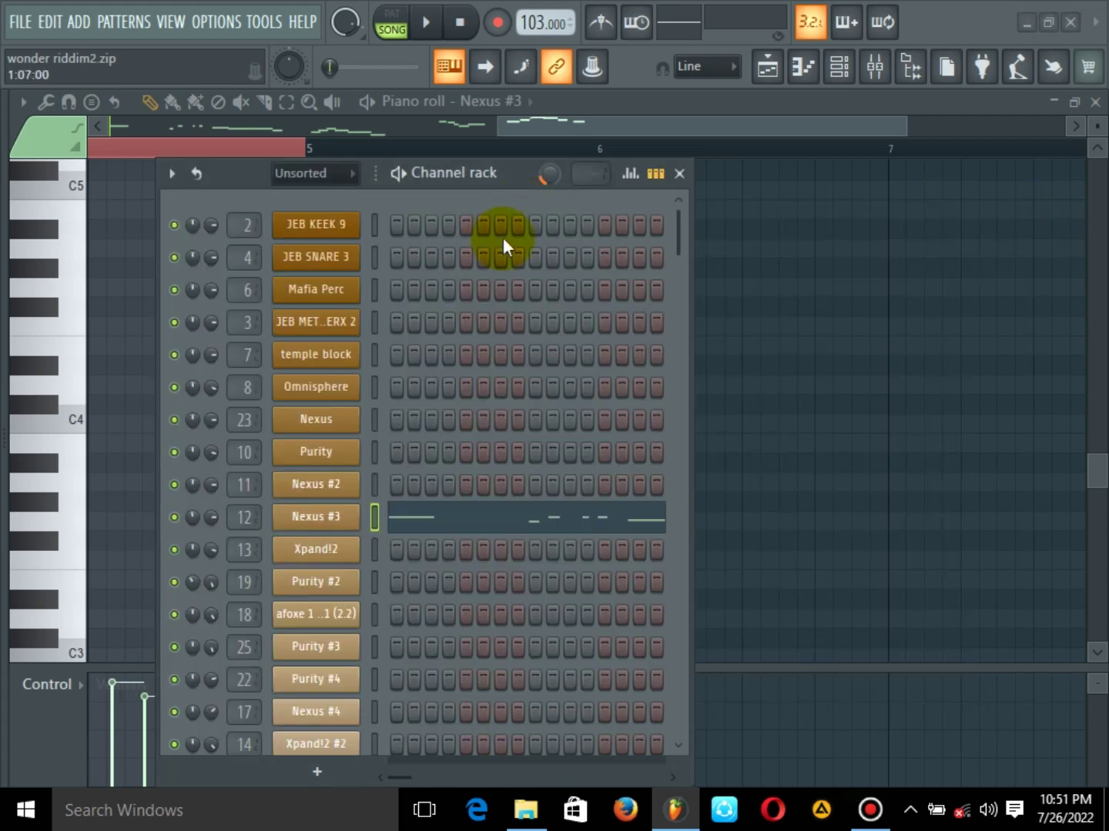
Return to the playlist and play the Track 13 clip again on its own
left_click(761, 80)
key("space")
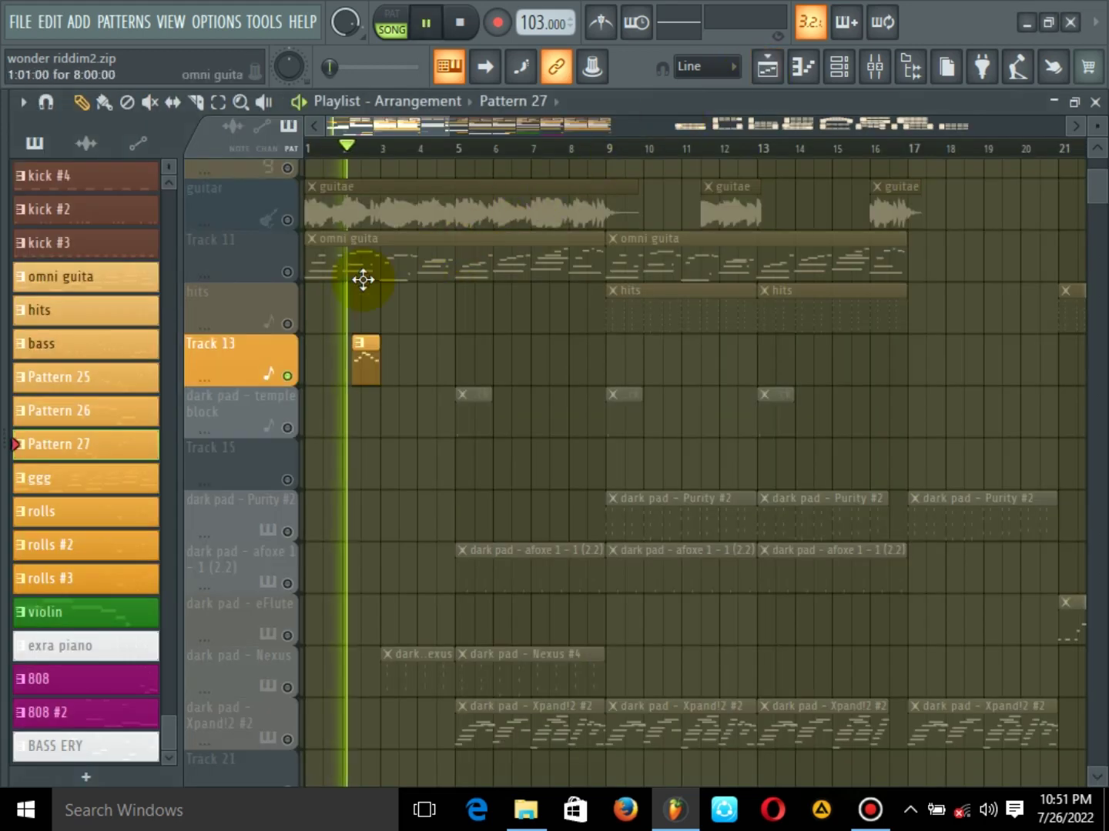
scroll(433, 353, "up", 1)
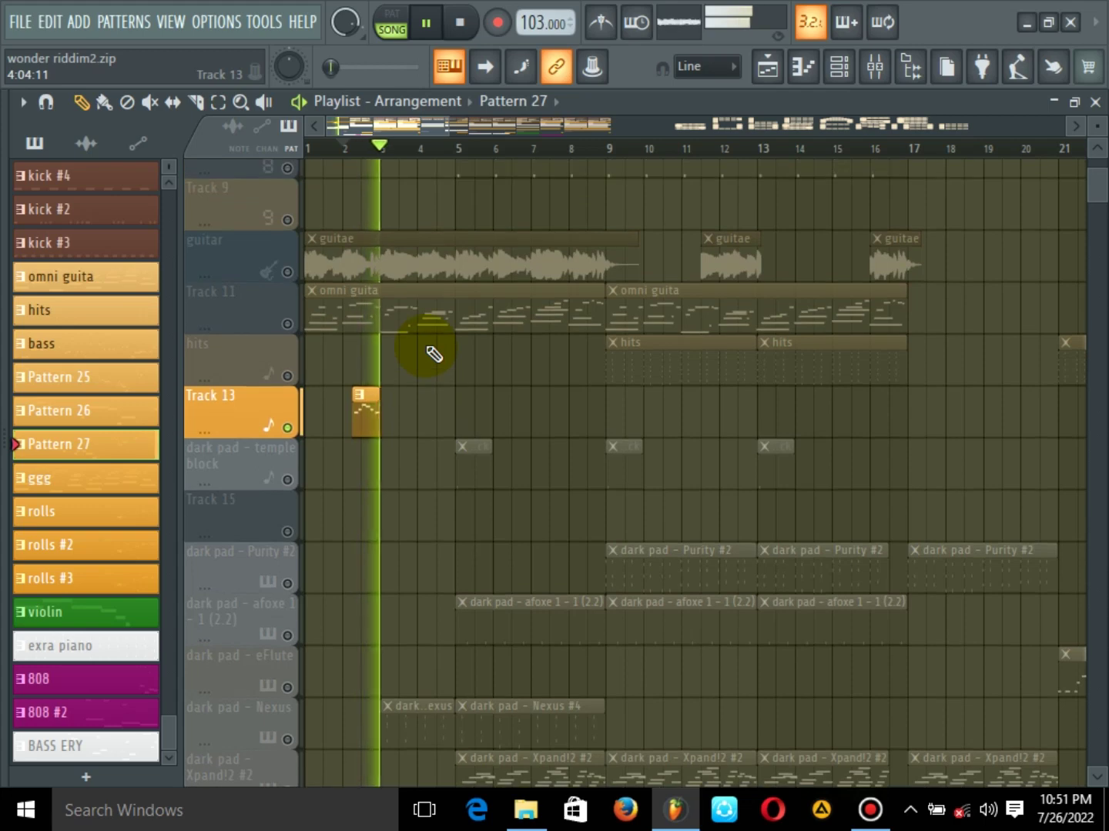
scroll(419, 361, "down", 3)
key("space")
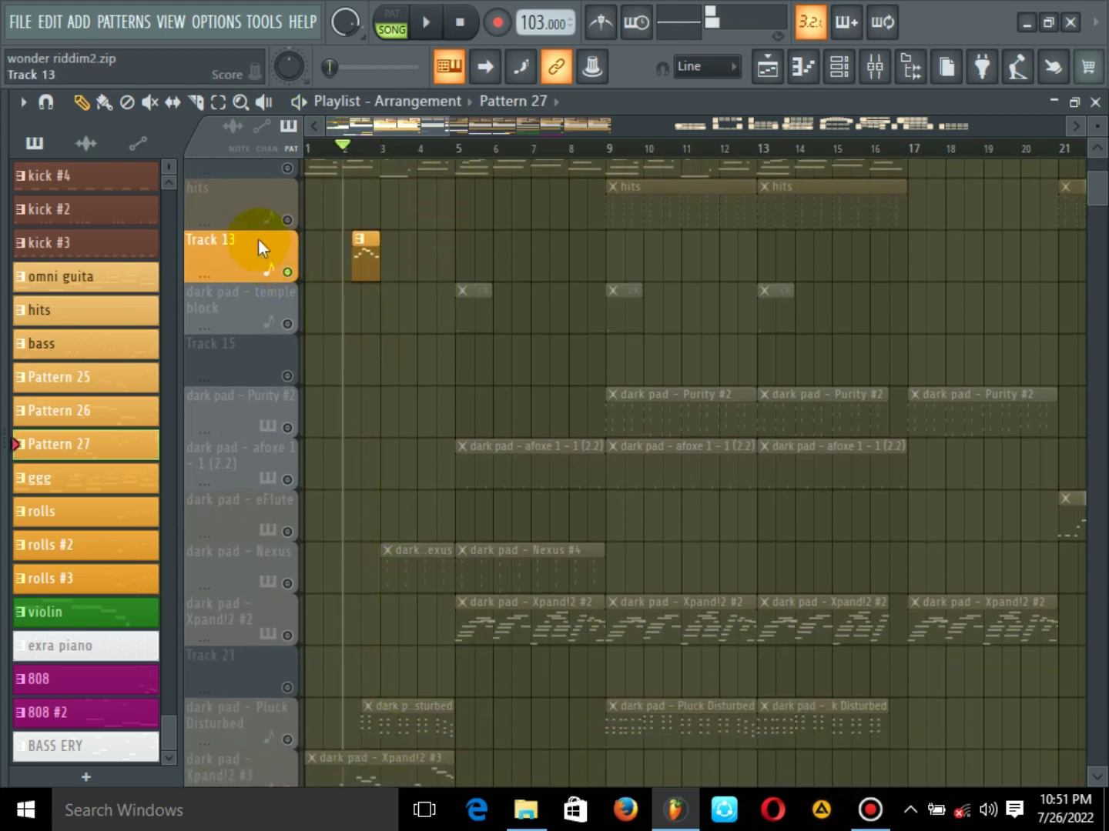
Toggle Track 13's mute off and on, and unmute Track 11 with the omni guita clips
left_click(288, 272)
left_click(288, 271)
left_click(287, 168)
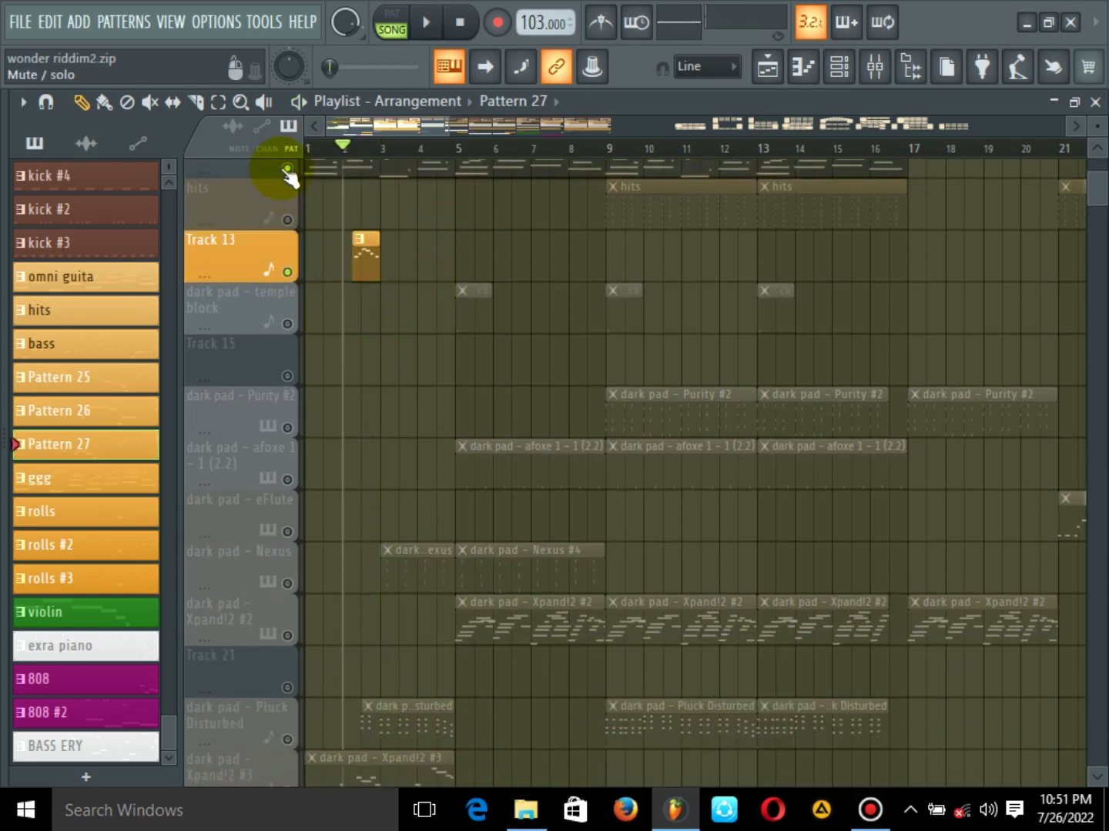
Unmute the guitar track with the guitae clips and play it together with Tracks 11 and 13
scroll(312, 207, "up", 3)
left_click(288, 222)
key("space")
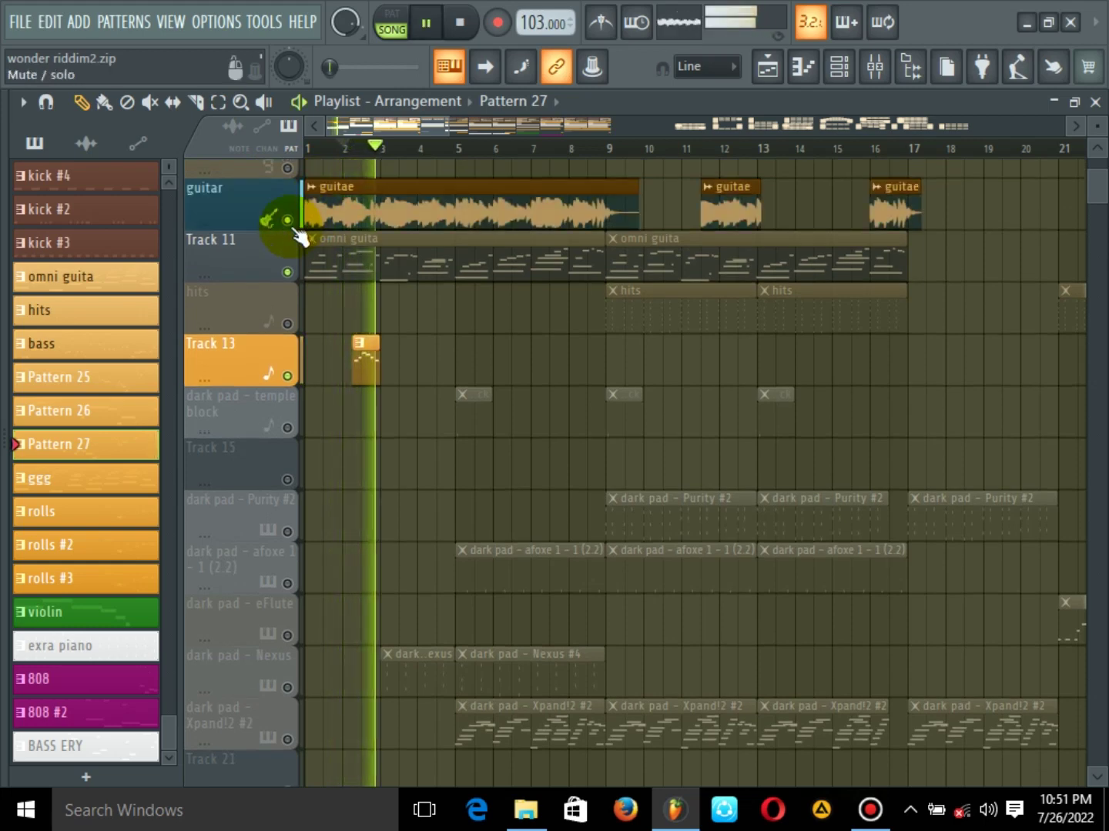
key("space")
key("space")
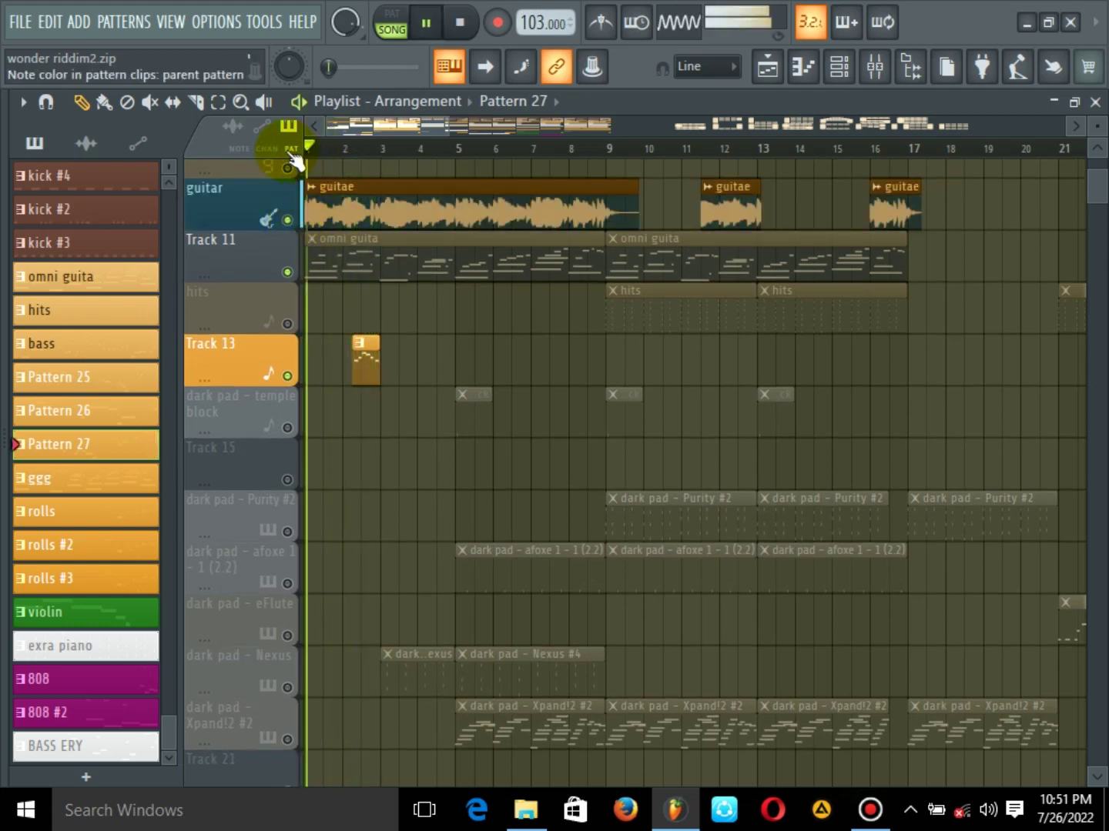
scroll(368, 475, "down", 2)
scroll(369, 478, "down", 3)
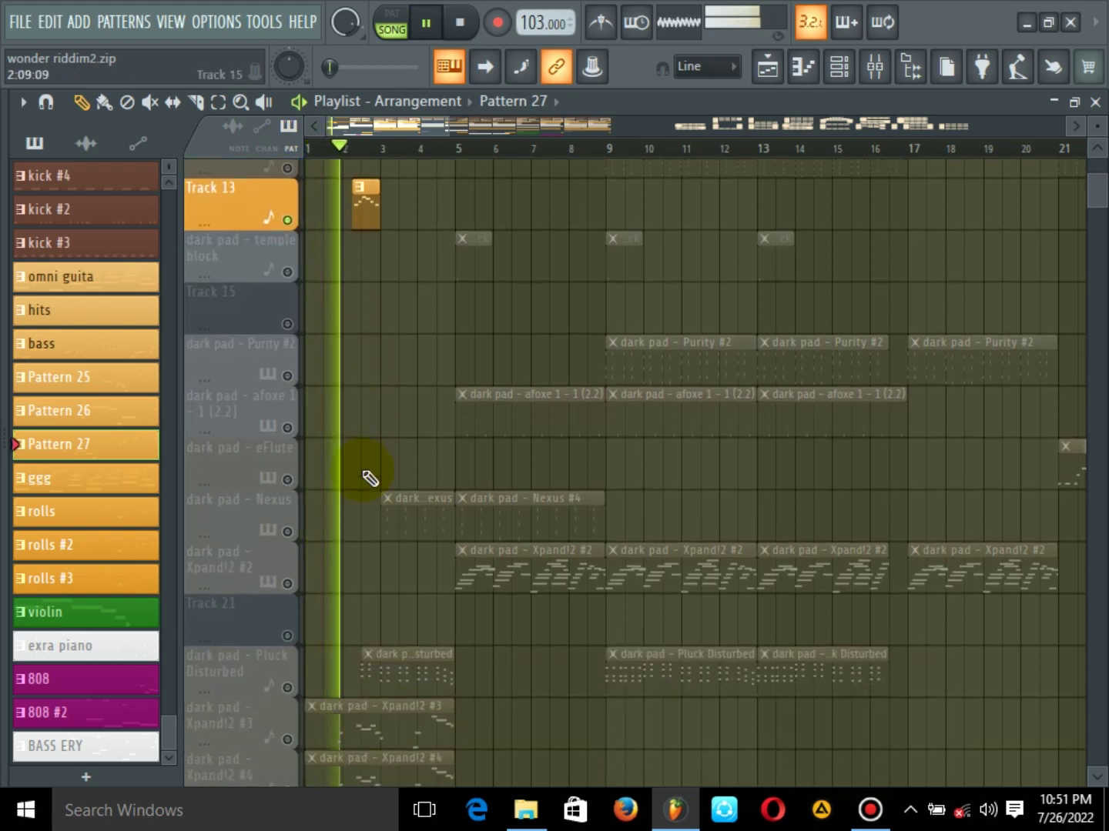
scroll(368, 476, "up", 2)
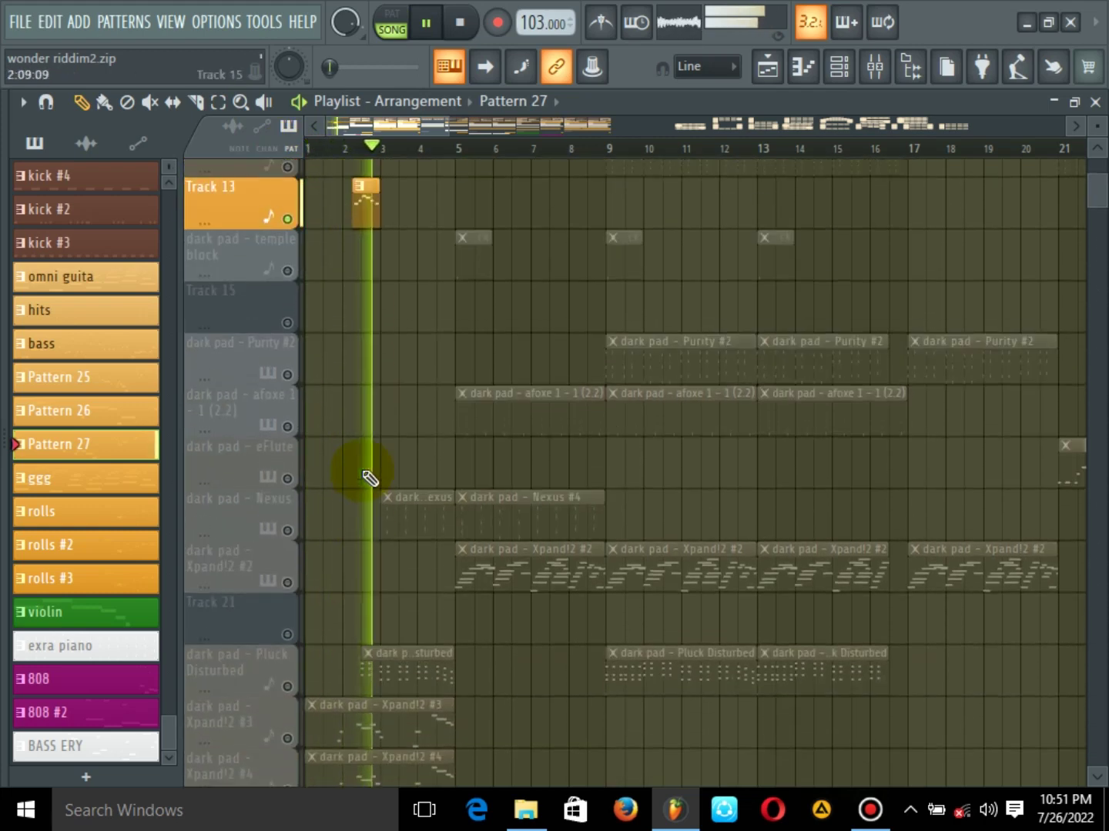
scroll(366, 477, "down", 2)
key("space")
Solo the dark pad - Xpand!2 #3 track in the playlist
left_click(291, 636)
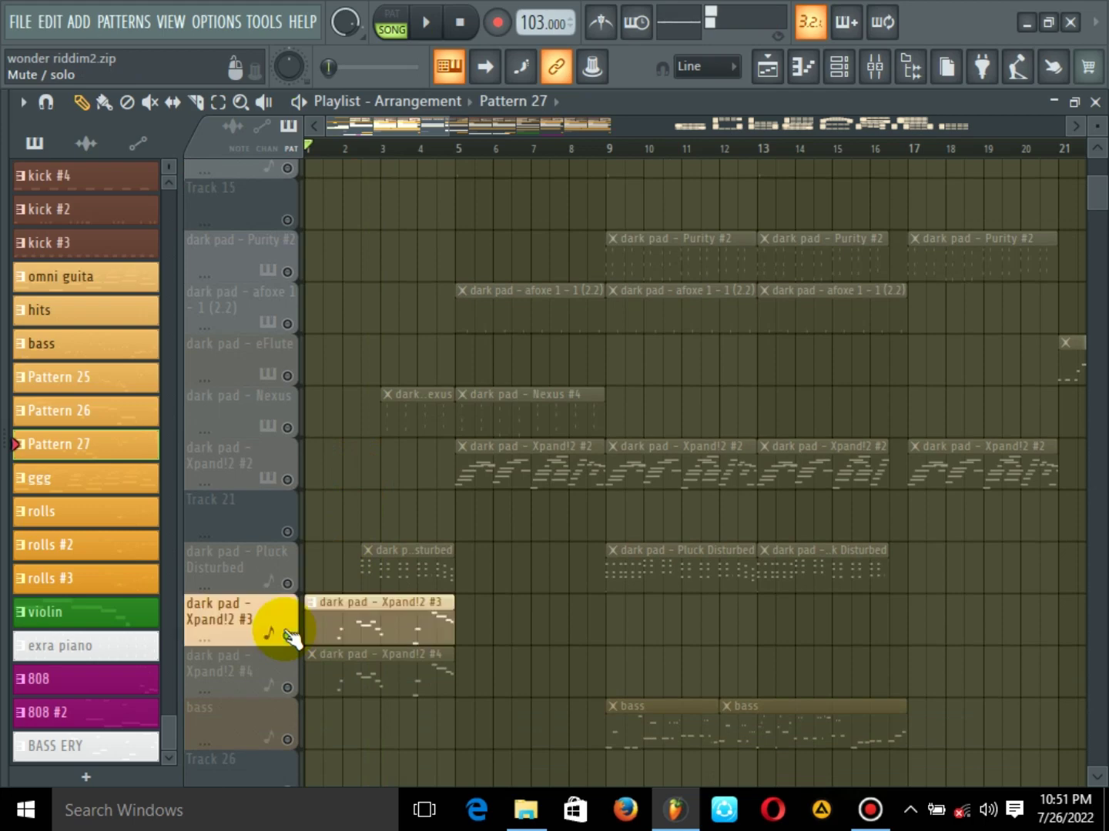
left_click(287, 687)
right_click(287, 637)
right_click(287, 636)
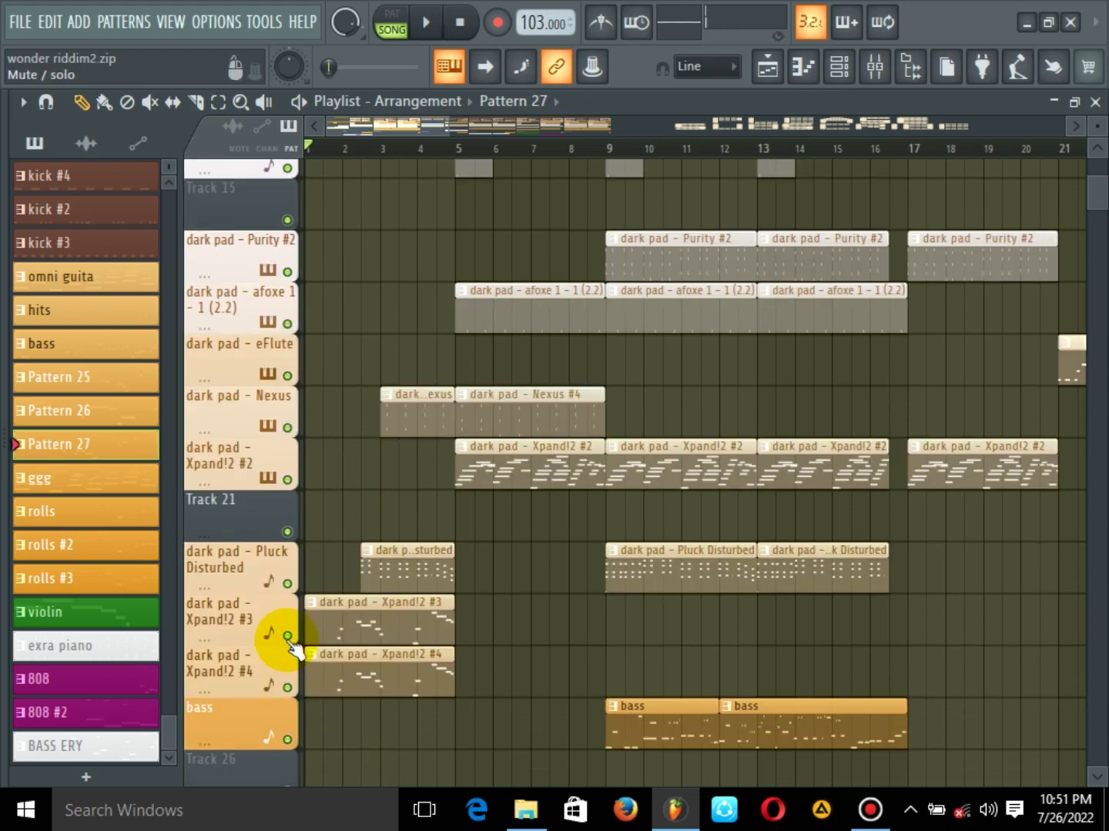
right_click(287, 637)
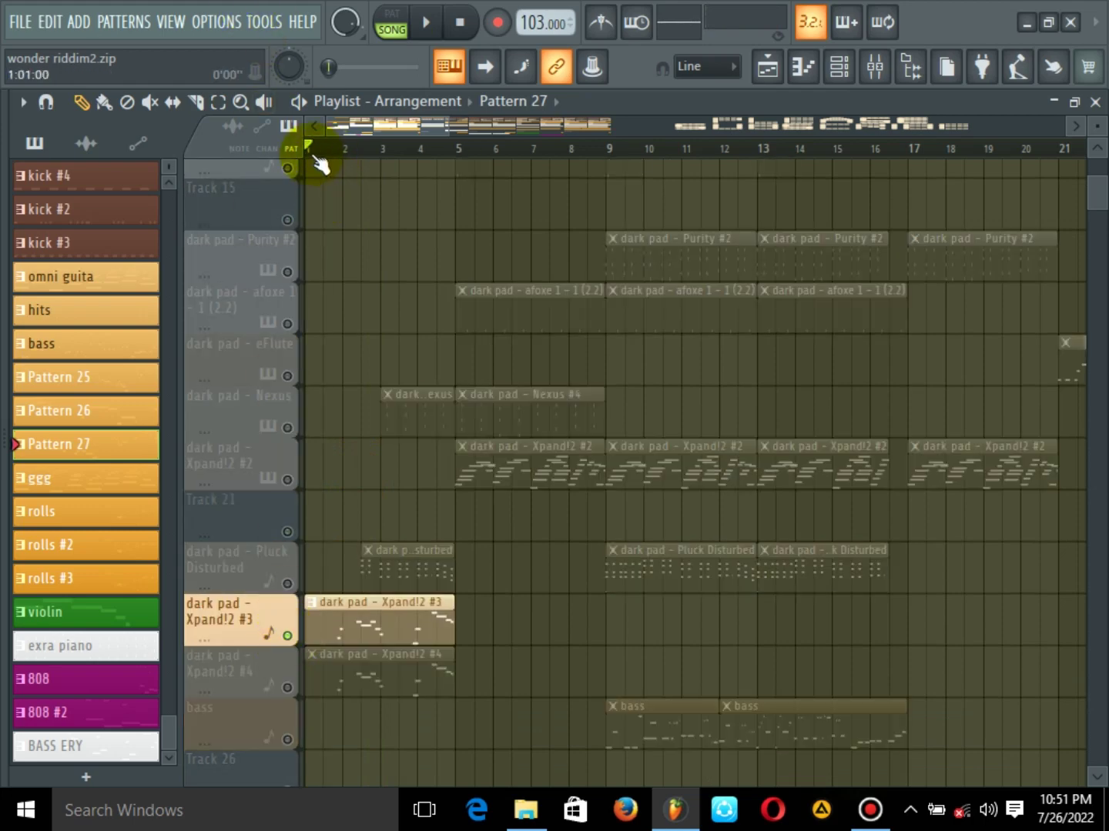
Play the soloed Xpand!2 #3 track from bar 1, and unmute the dark pad - Xpand!2 #4 track beneath it
mouse_move(329, 156)
left_mouse_down()
mouse_move(297, 161)
mouse_move(338, 162)
left_mouse_up()
key("space")
key("space")
key("space")
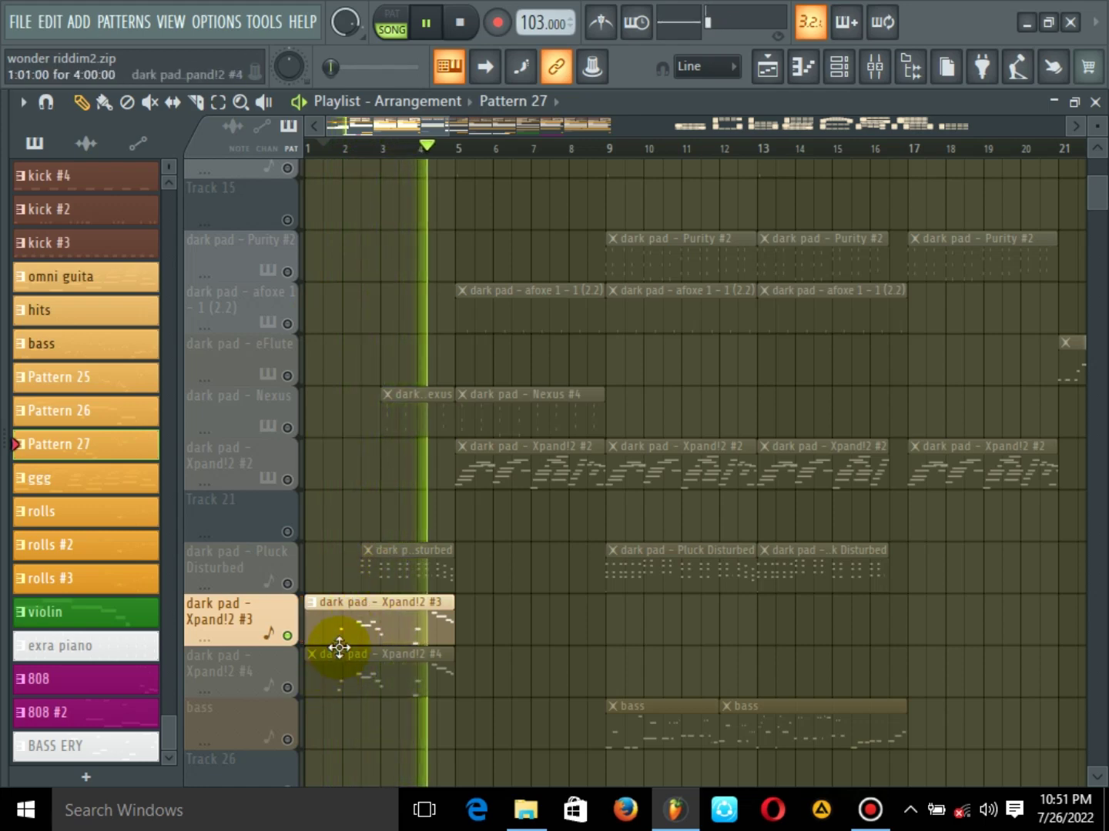
left_click(288, 686)
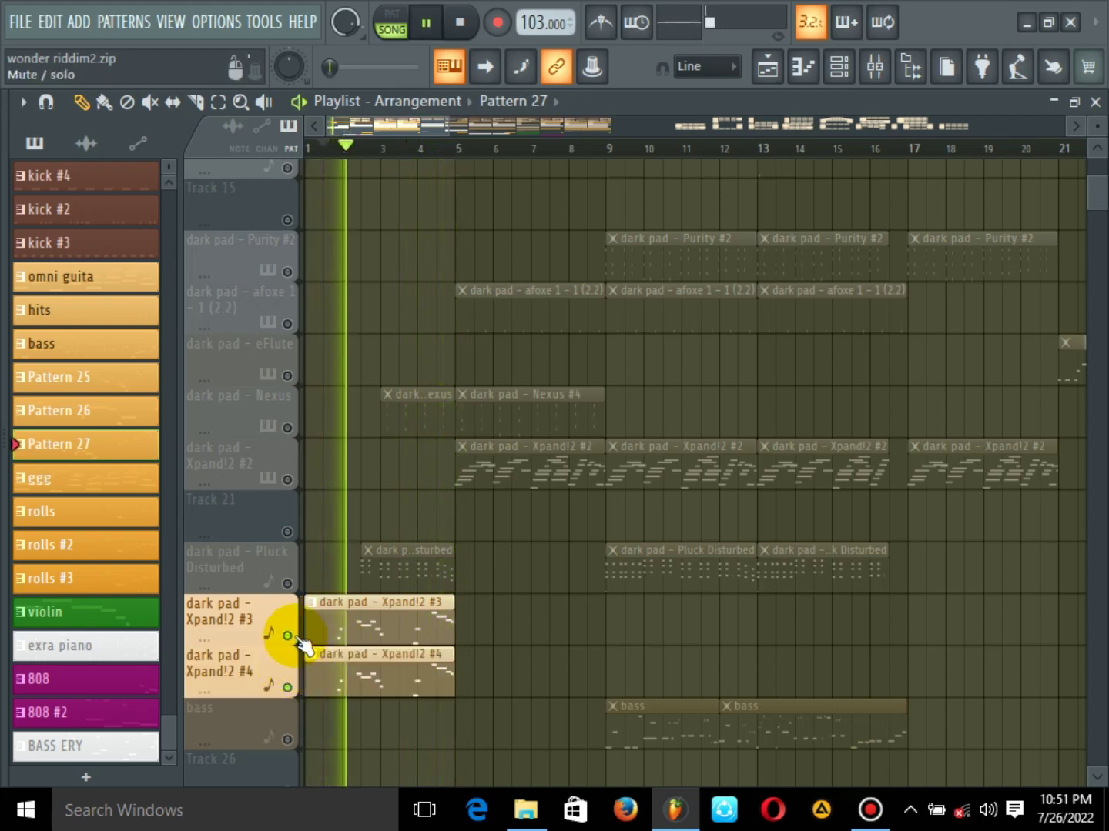
Open the Xpand!2 #3 clip's notes and its instrument from the channel rack, moving the instrument window so all four parts show
double_click(367, 624)
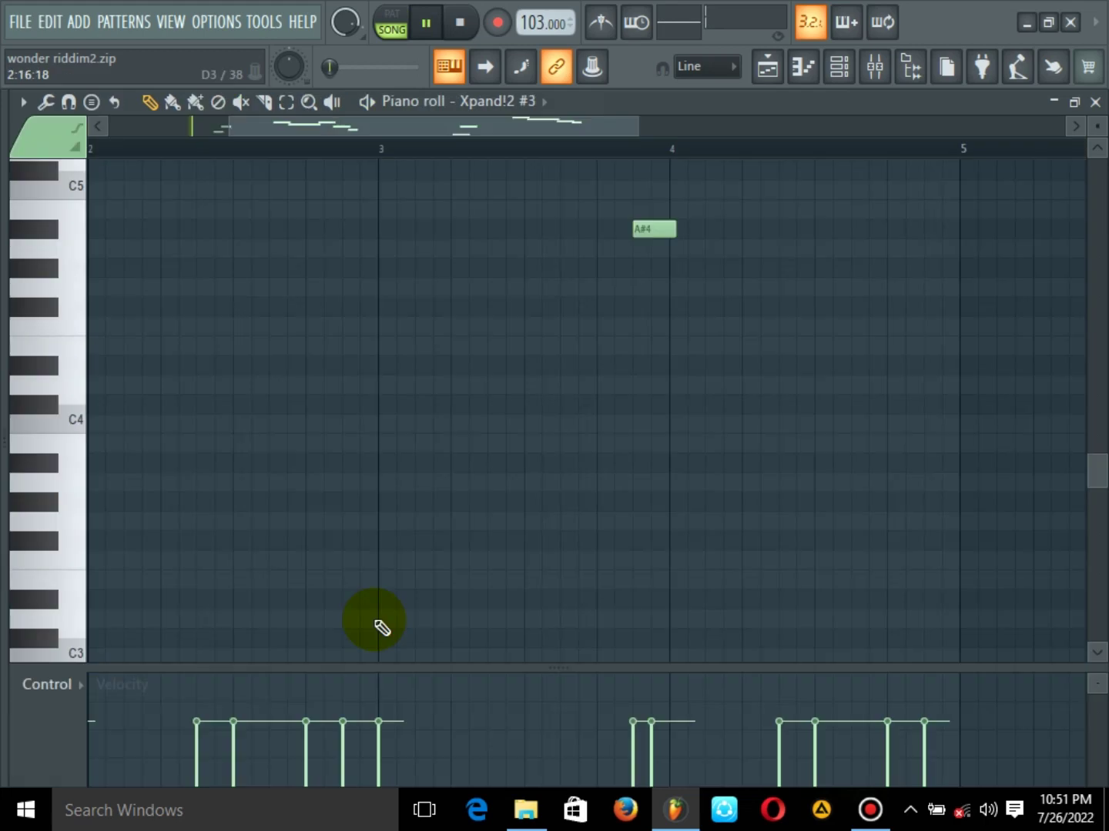
left_click(837, 67)
scroll(667, 505, "down", 5)
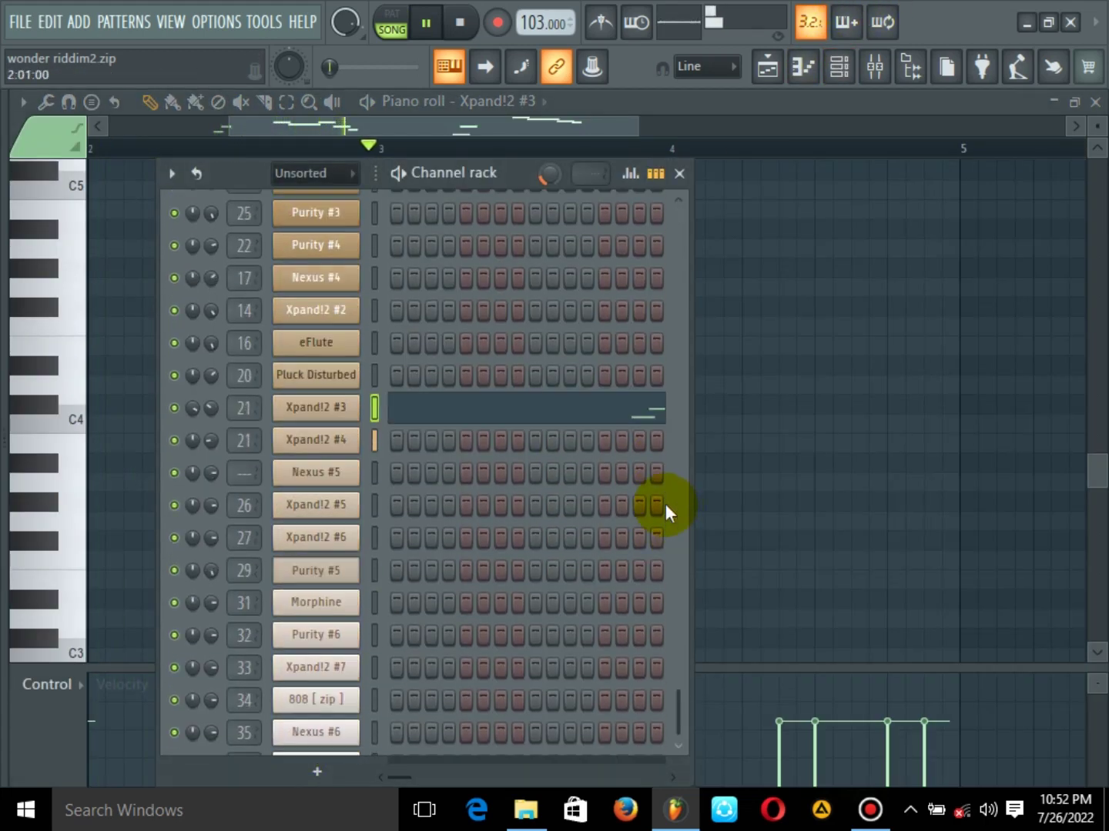
left_click(306, 368)
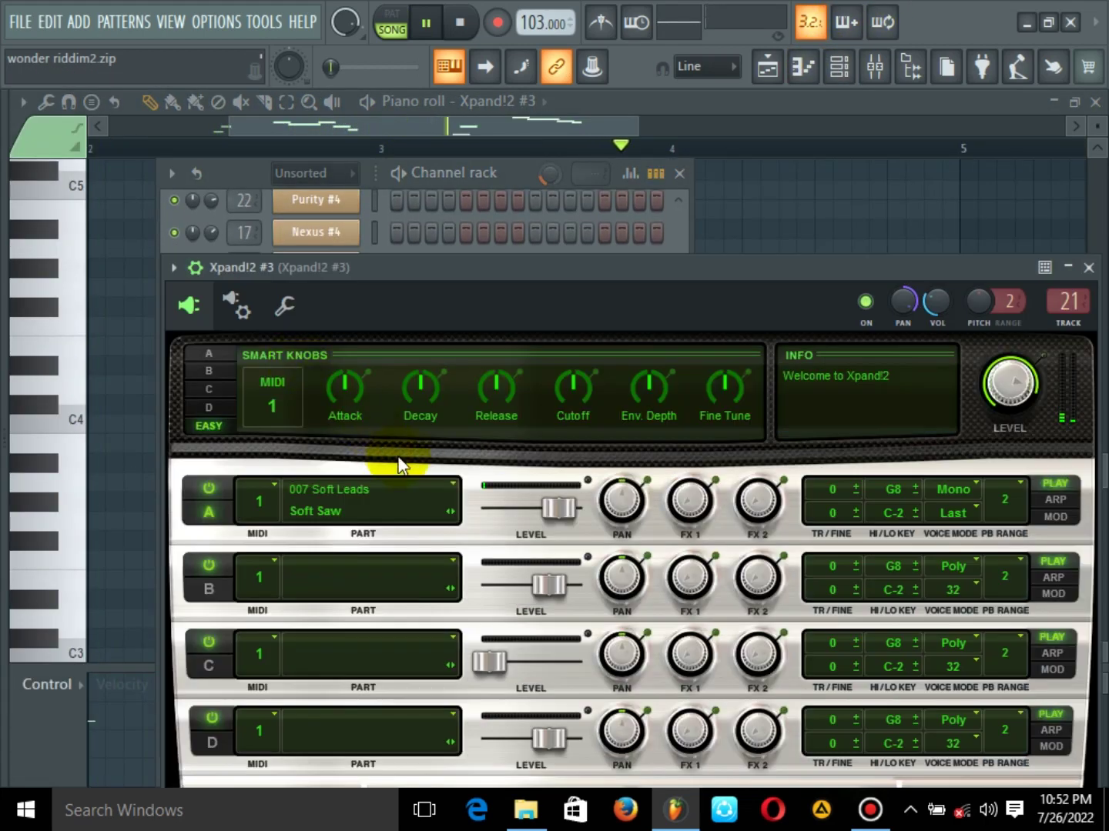
left_click_drag(590, 270, 552, 170)
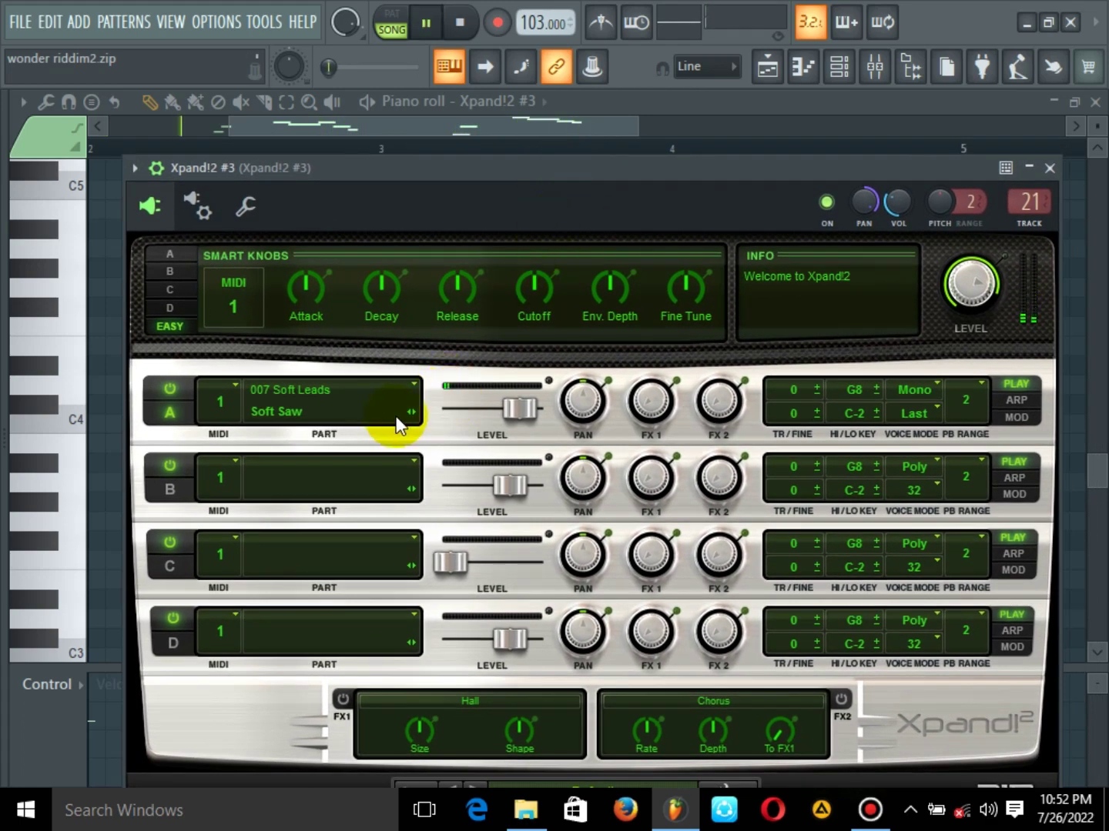
Look through part A's MIDI channels and preset categories, including 007 Soft Leads and 000 Soft Pads, keeping the current preset
left_click(232, 385)
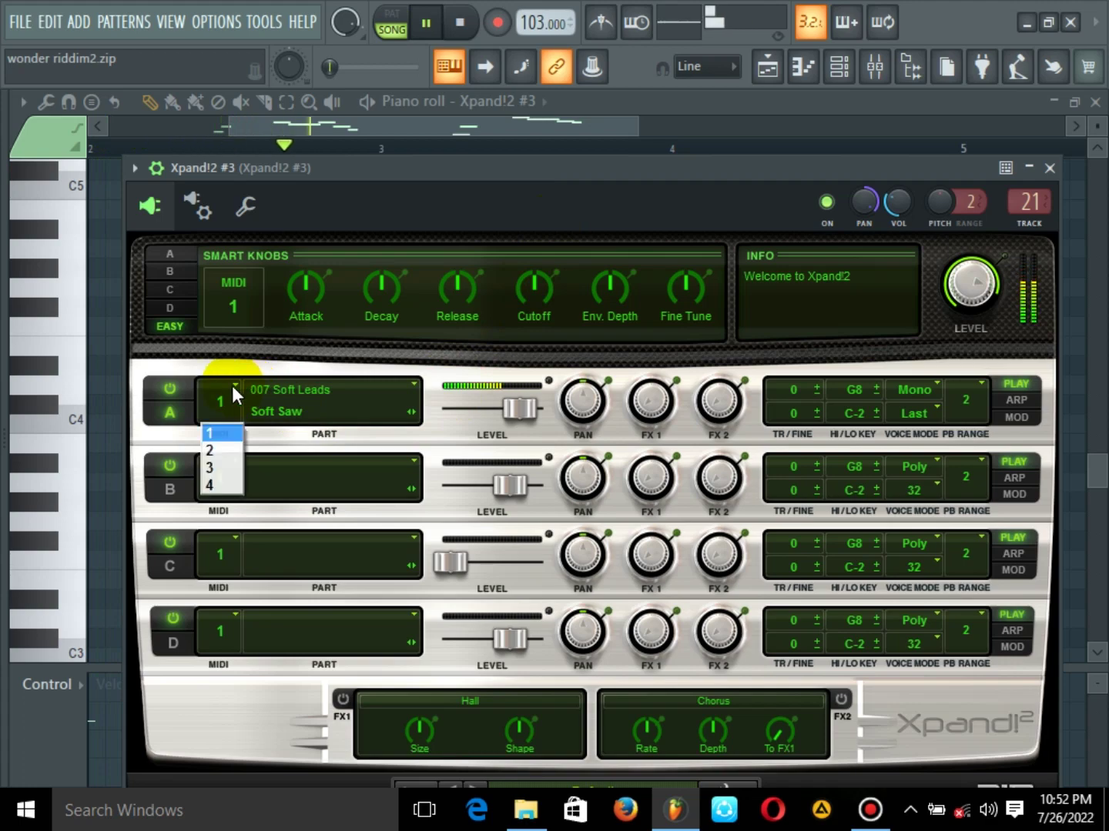
left_click(415, 385)
mouse_move(325, 568)
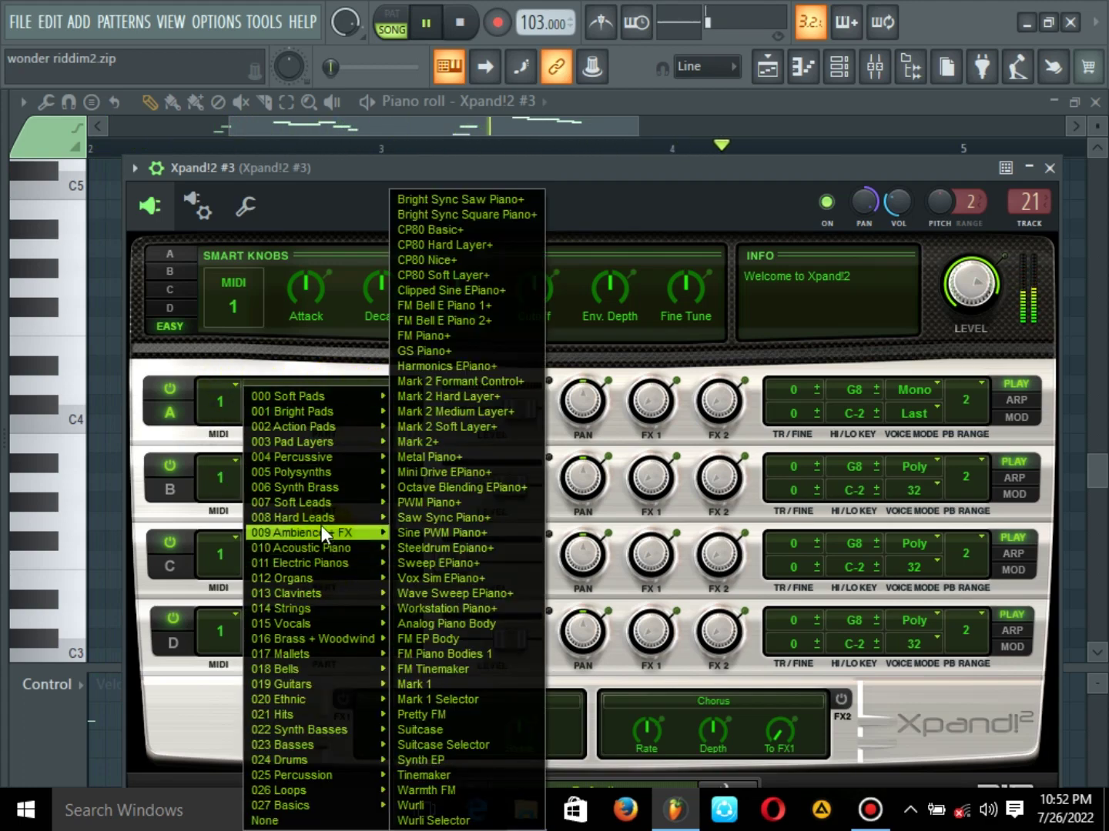
mouse_move(320, 504)
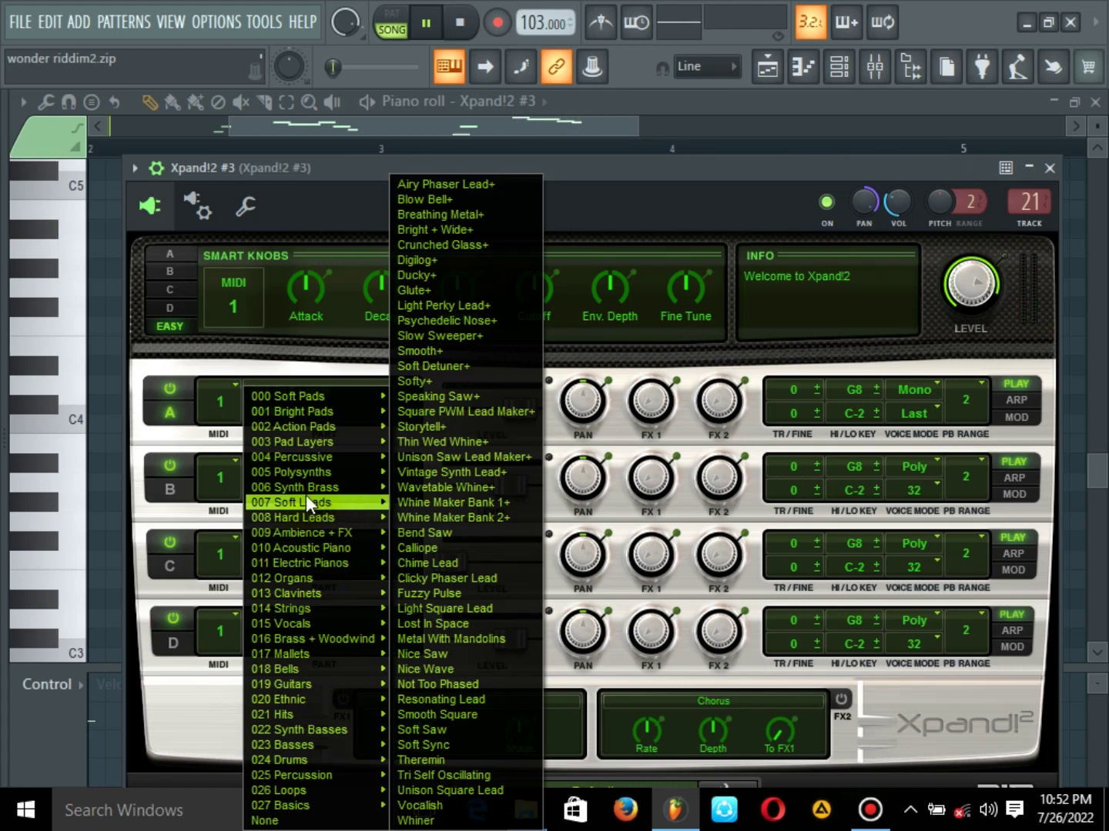
mouse_move(308, 396)
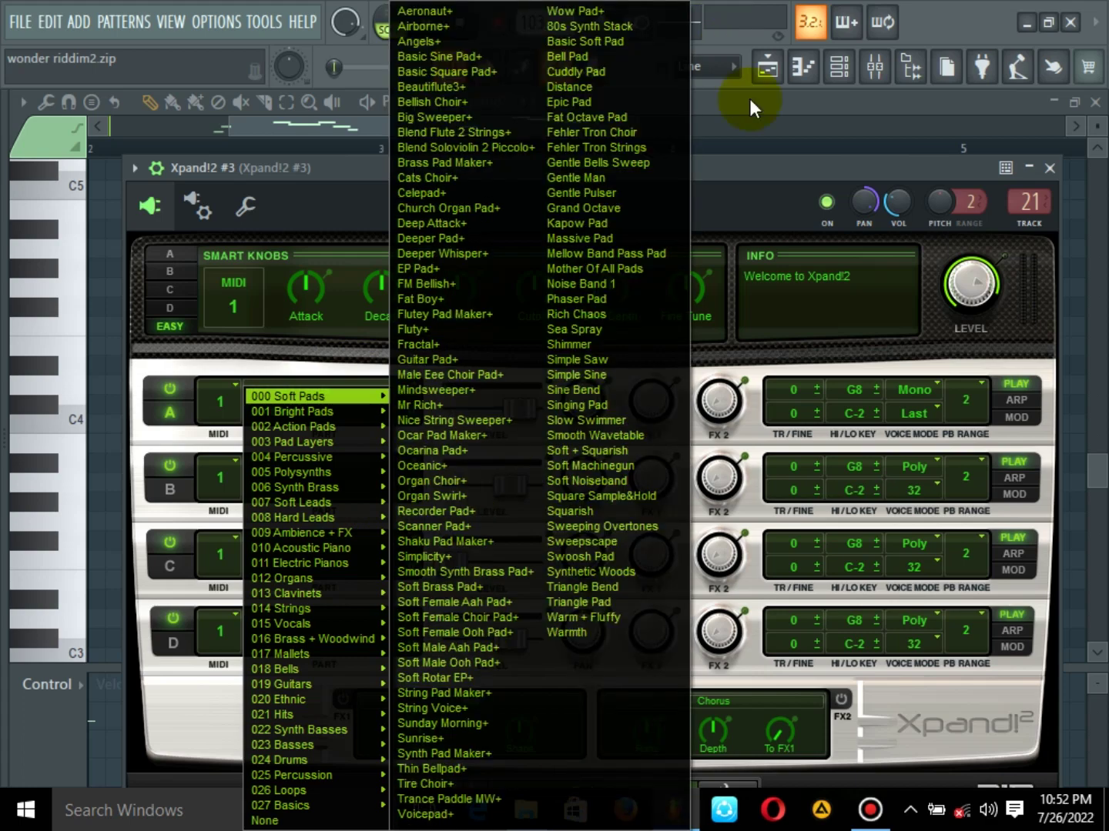
left_click(754, 163)
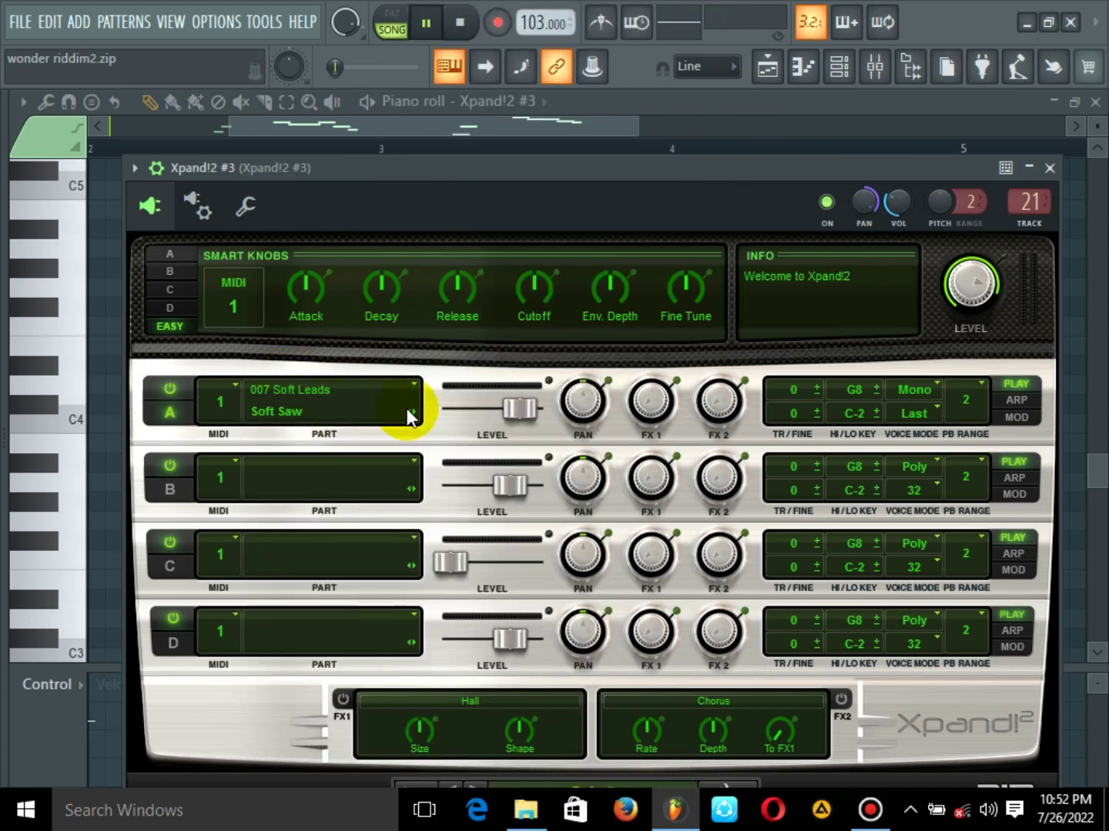
Point out the Soft Saw preset under 007 Soft Leads for part A, and close the Xpand!2 #3 instrument
left_click(413, 390)
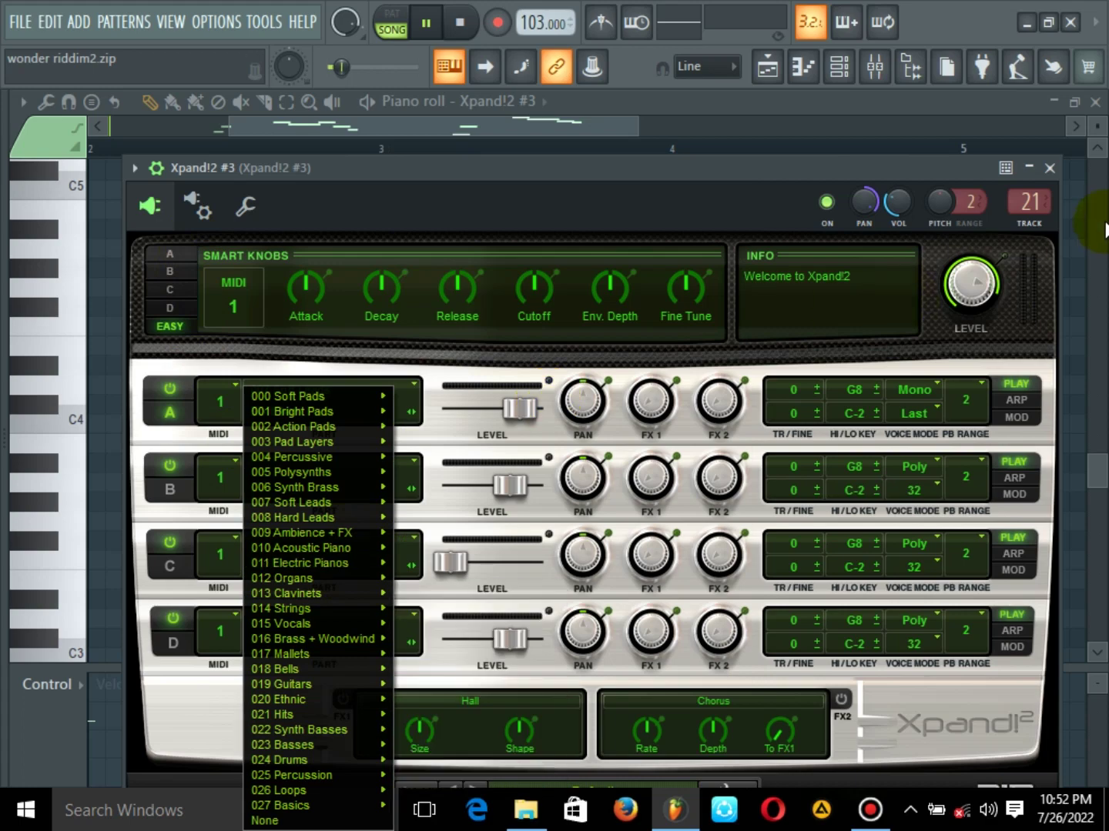
left_click(365, 212)
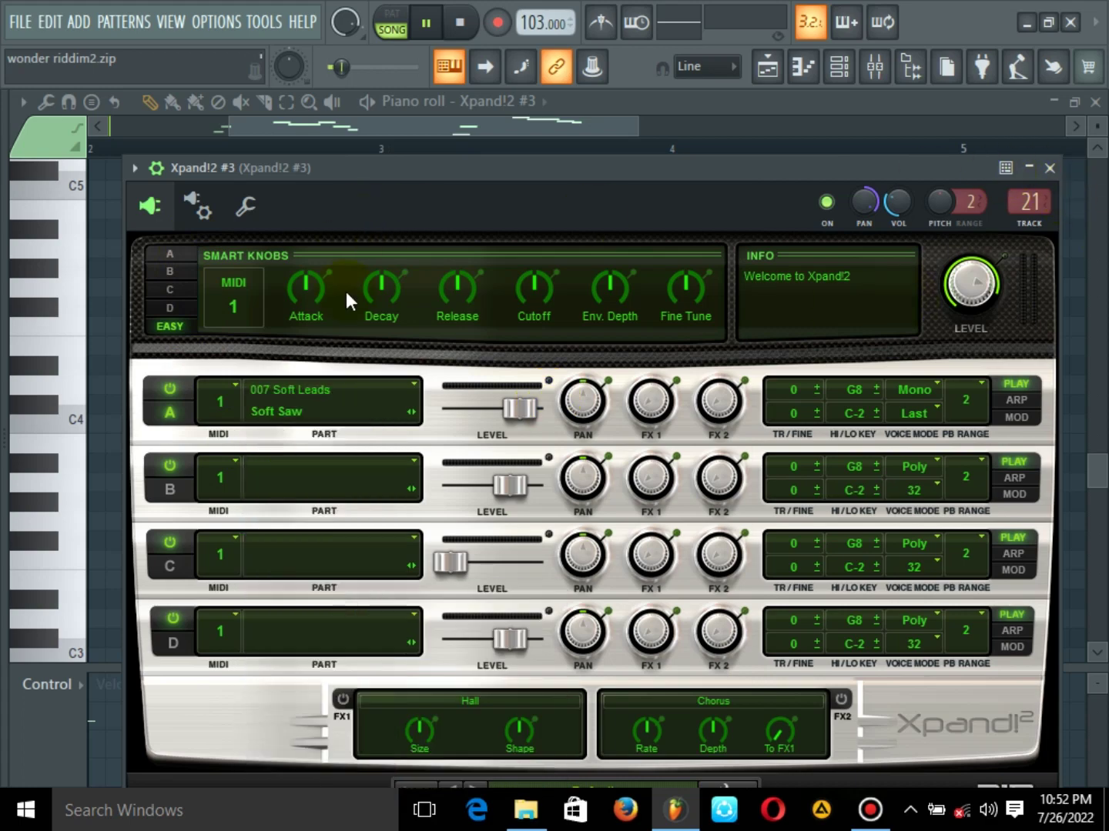
left_click(413, 387)
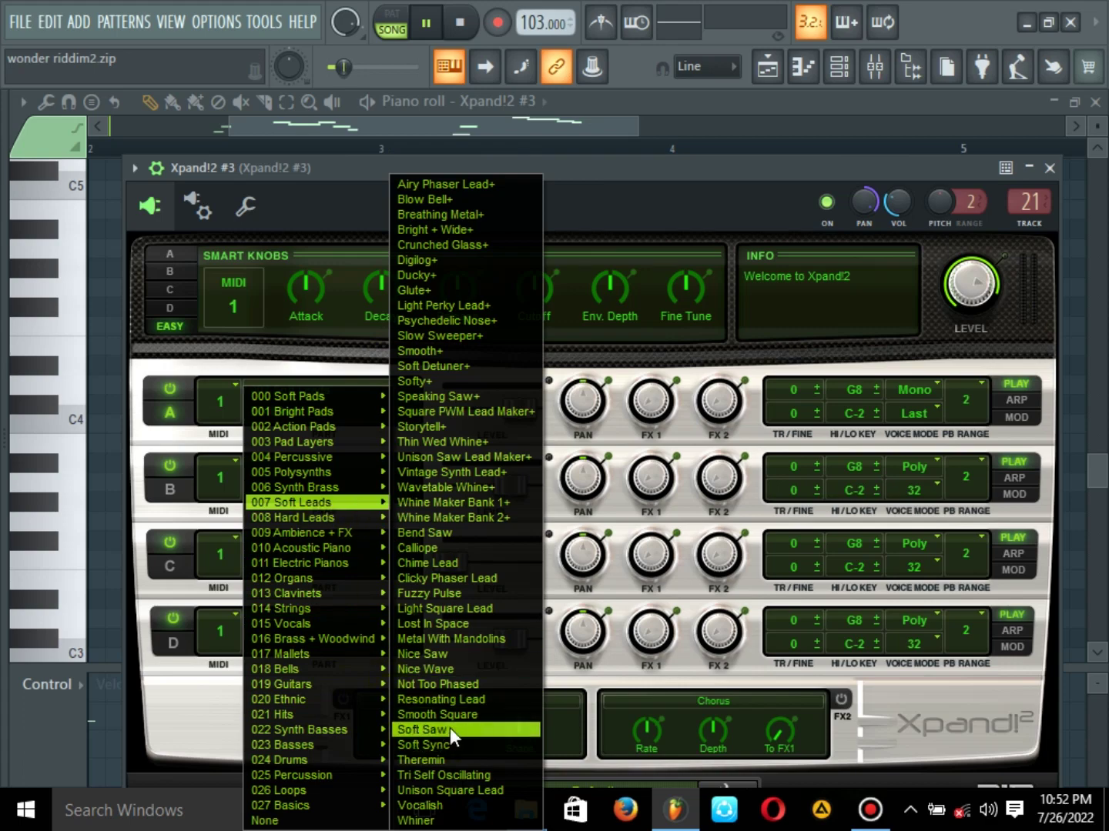
left_click(1048, 168)
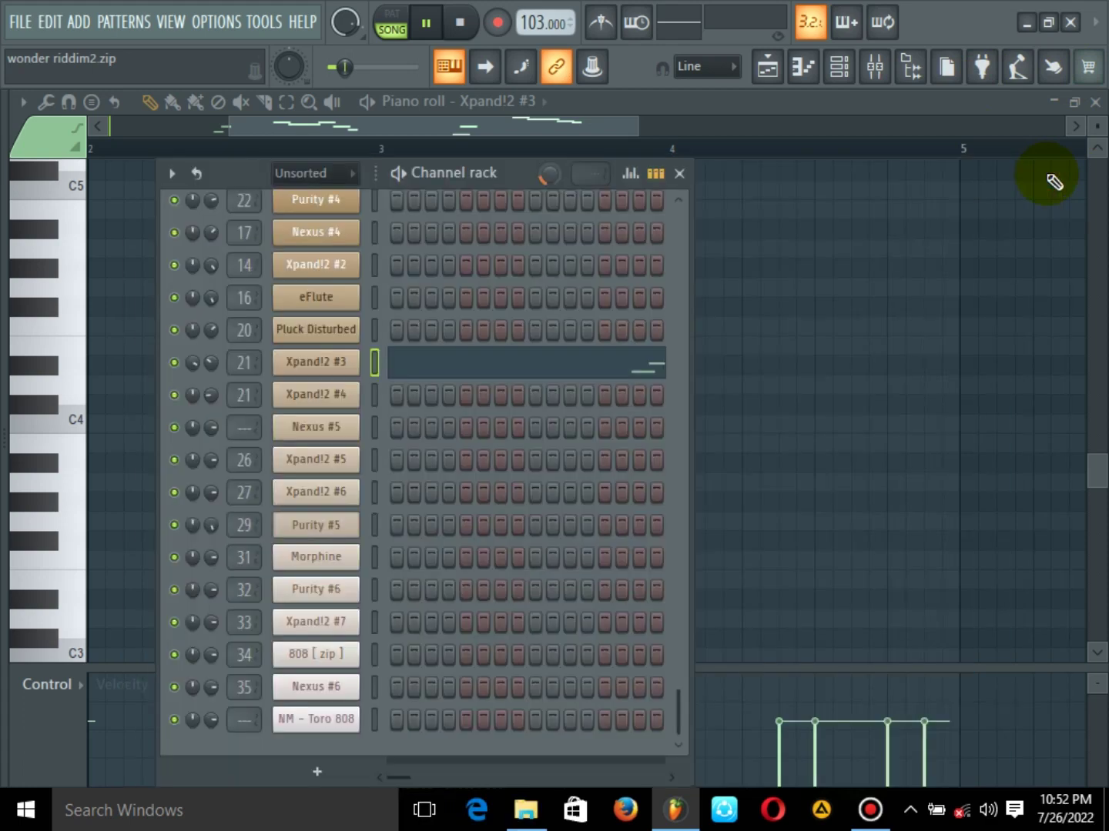
Return to the playlist, solo the dark pad - Pluck Disturbed track and play its first clip several times
left_click(764, 68)
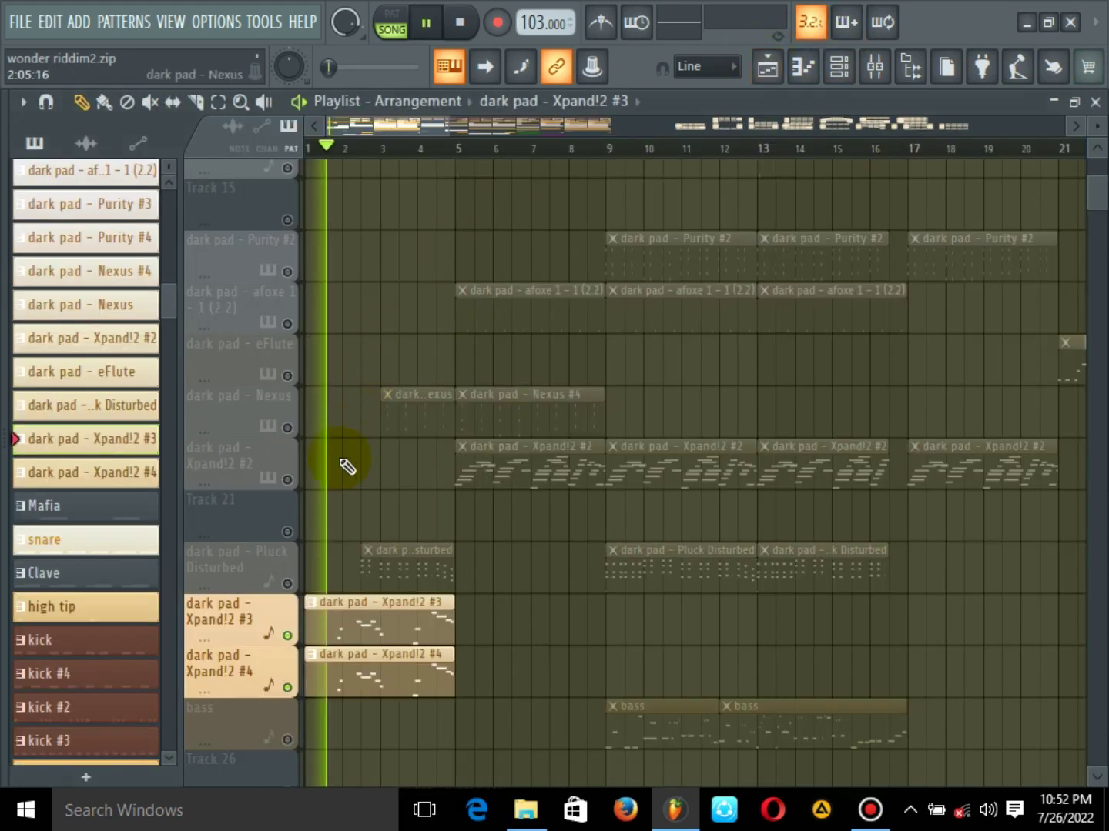
right_click(288, 584)
key("space")
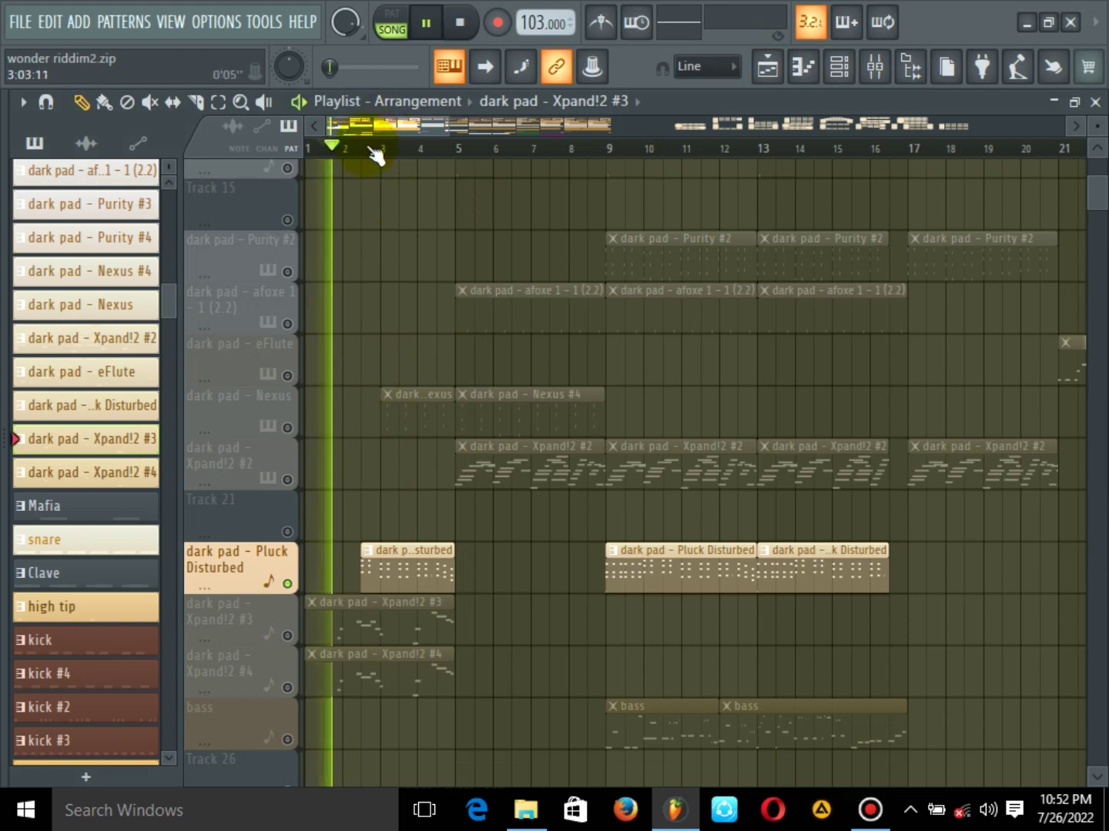
left_click(376, 151)
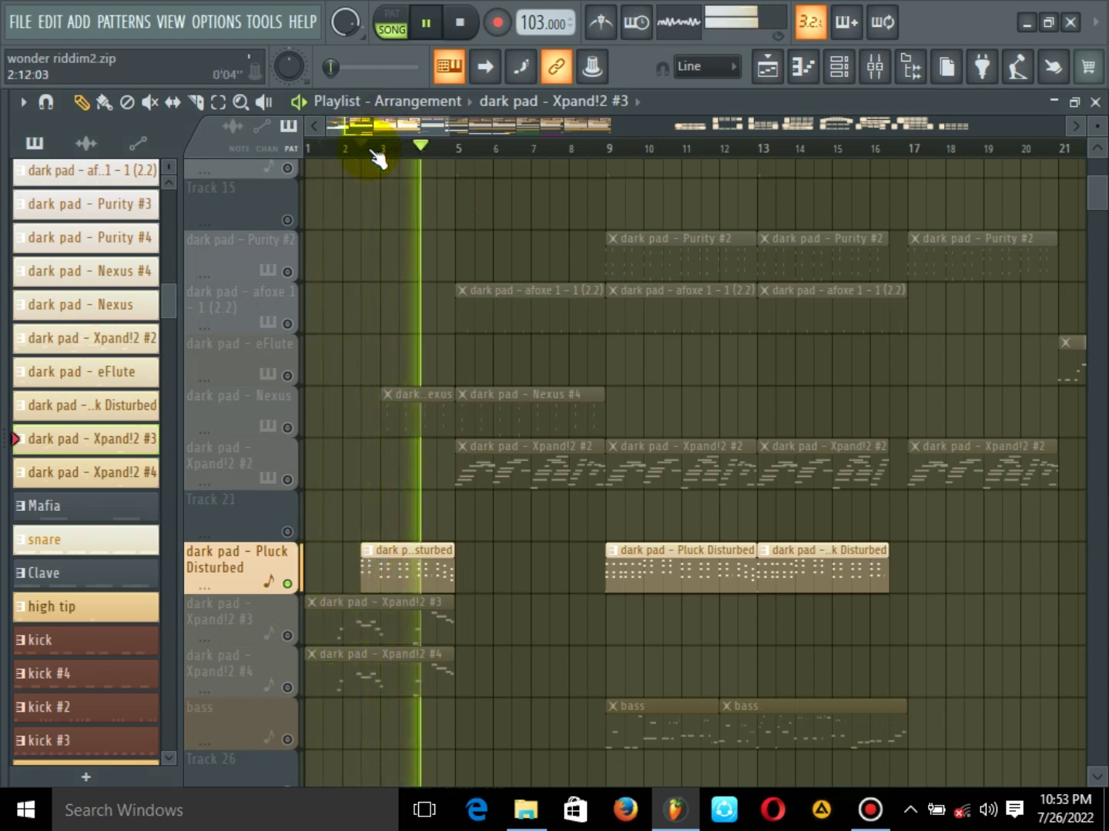
left_click(364, 148)
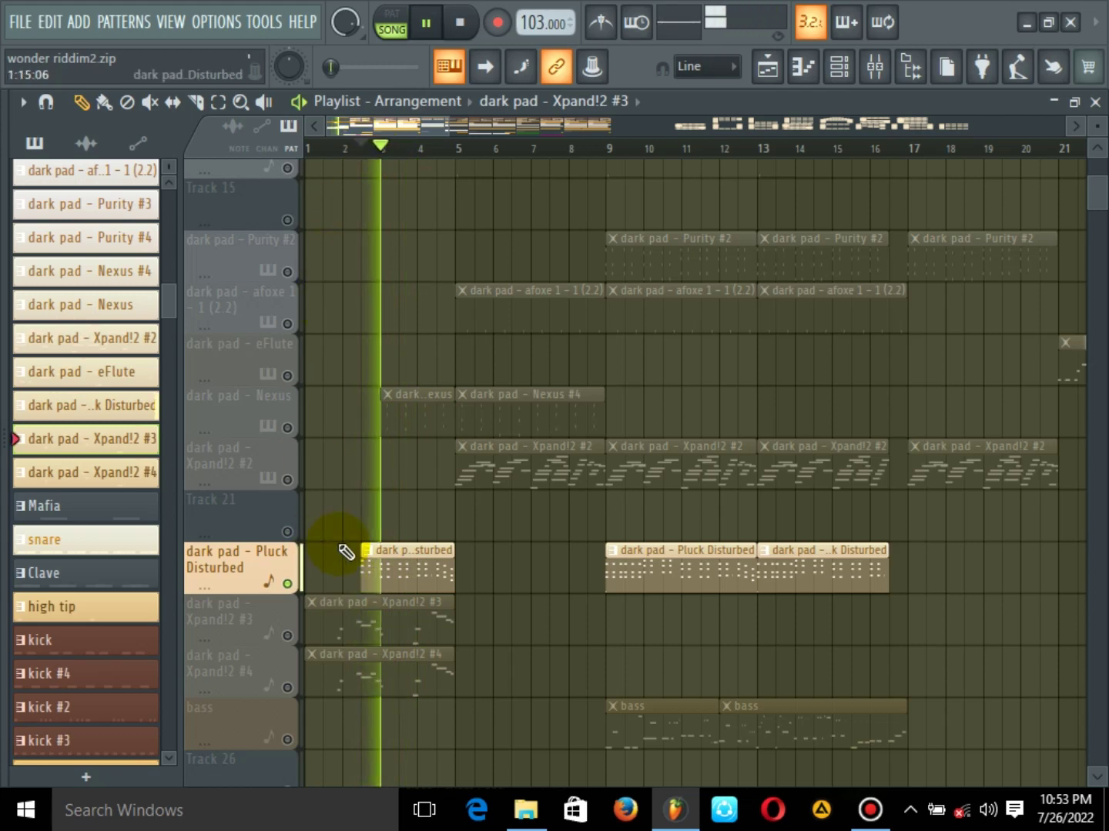
key("space")
key("space")
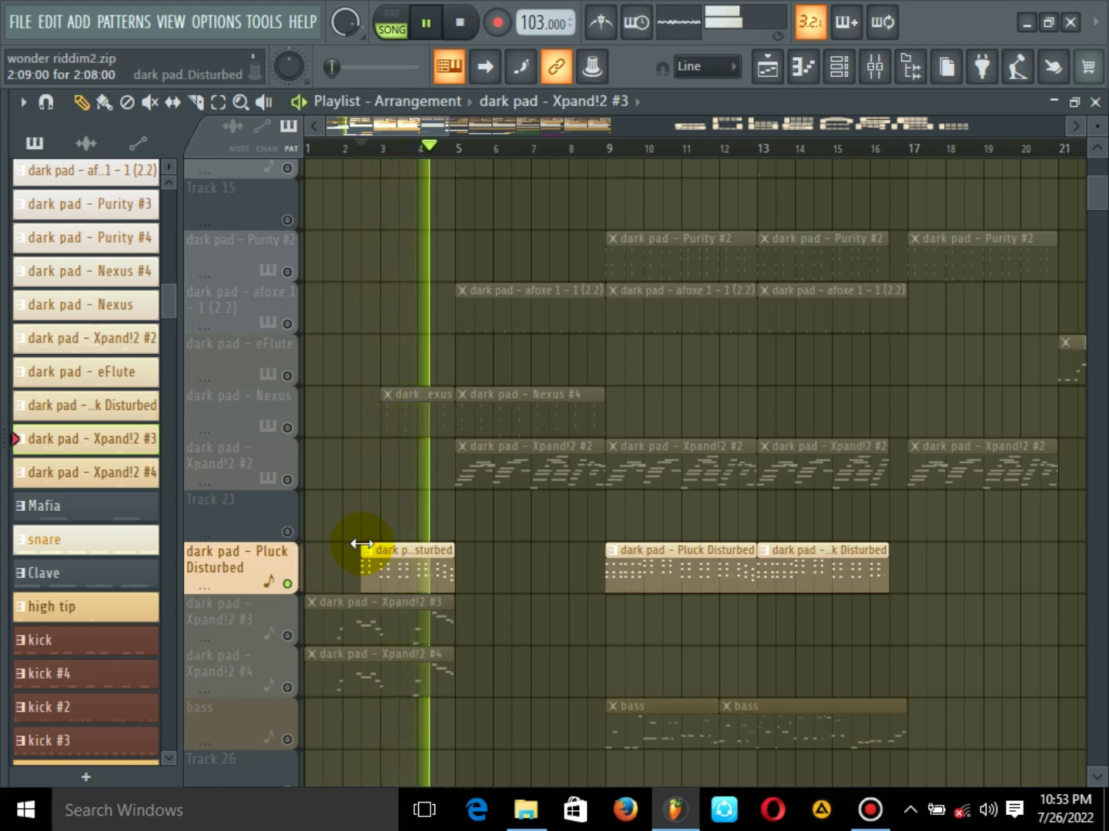
key("space")
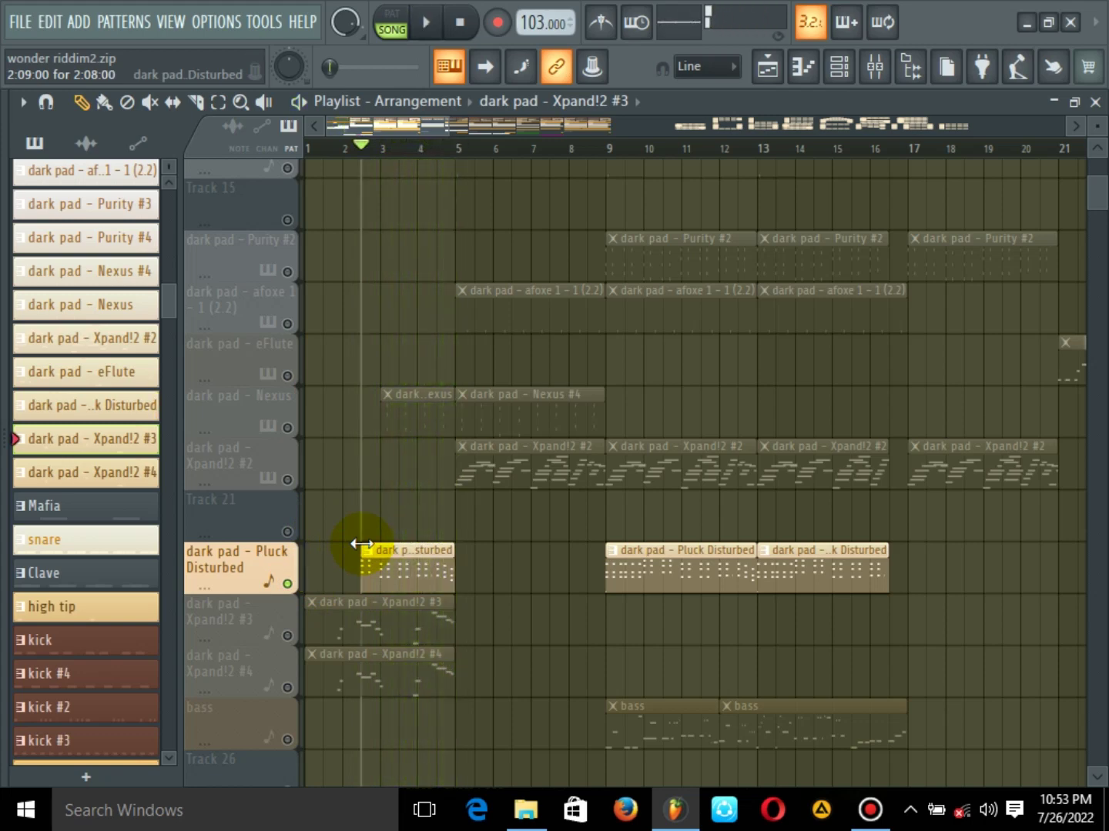
key("space")
Open the first Pluck Disturbed clip in the piano roll and examine its chords during playback
left_click(390, 573)
double_click(390, 573)
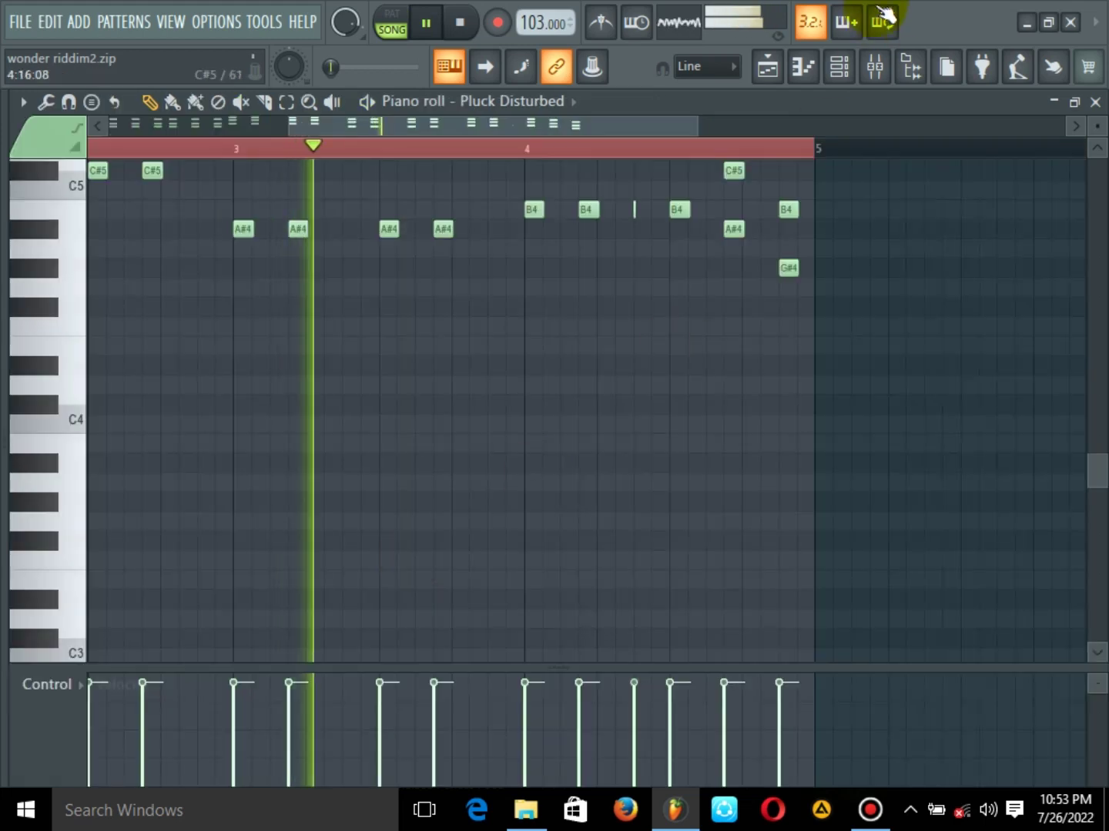
scroll(994, 291, "up", 2)
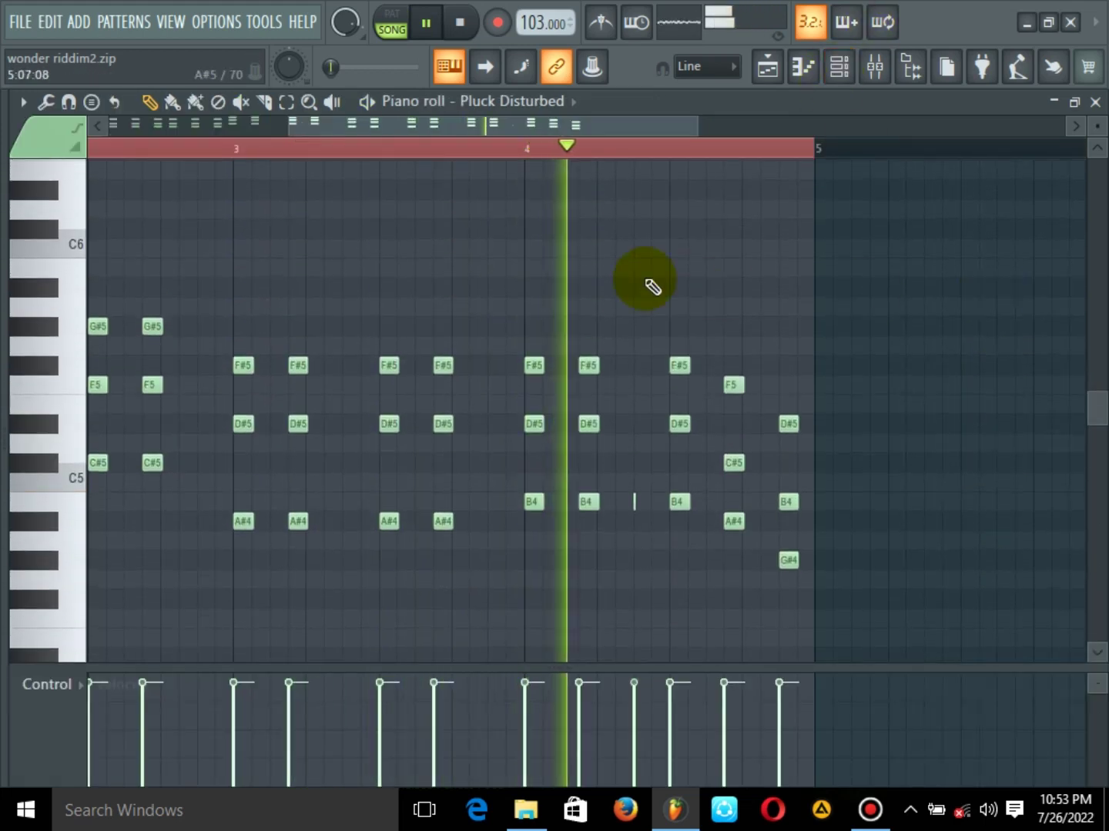
left_click_drag(384, 132, 276, 134)
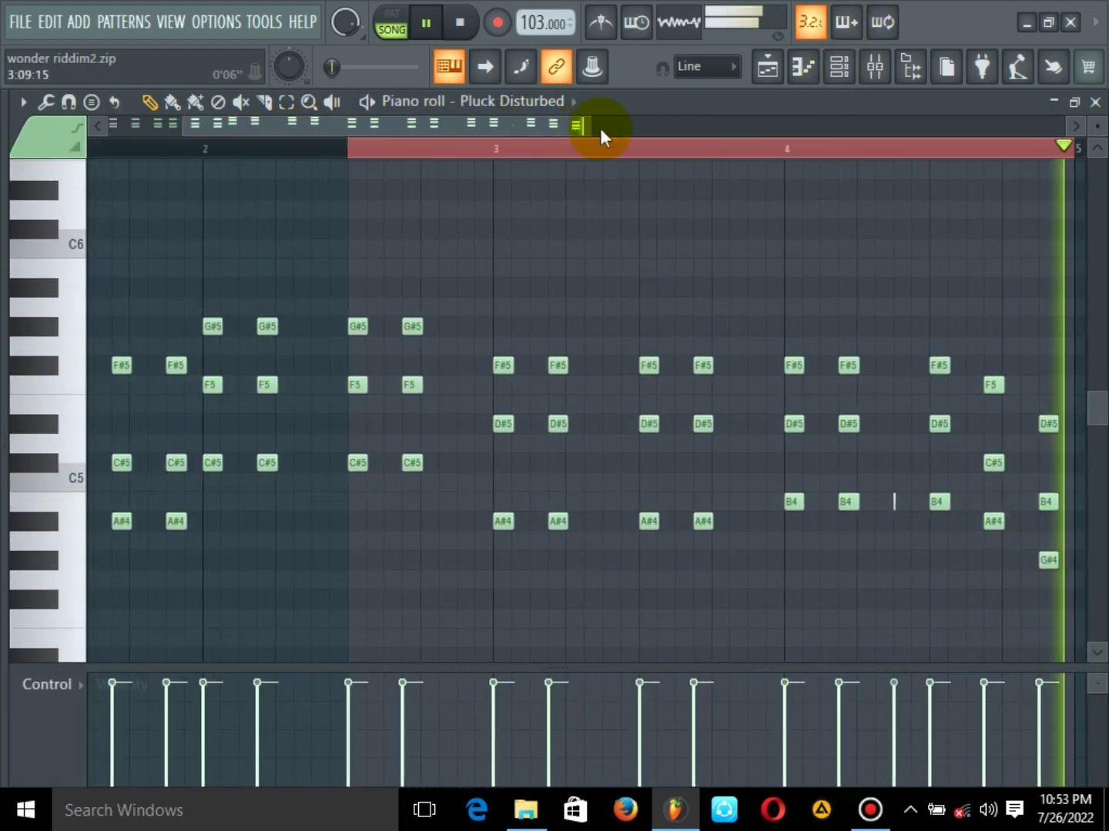
key("space")
Examine the whole Pluck Disturbed chord pattern from bar 1 and play it again
left_click_drag(590, 127, 891, 154)
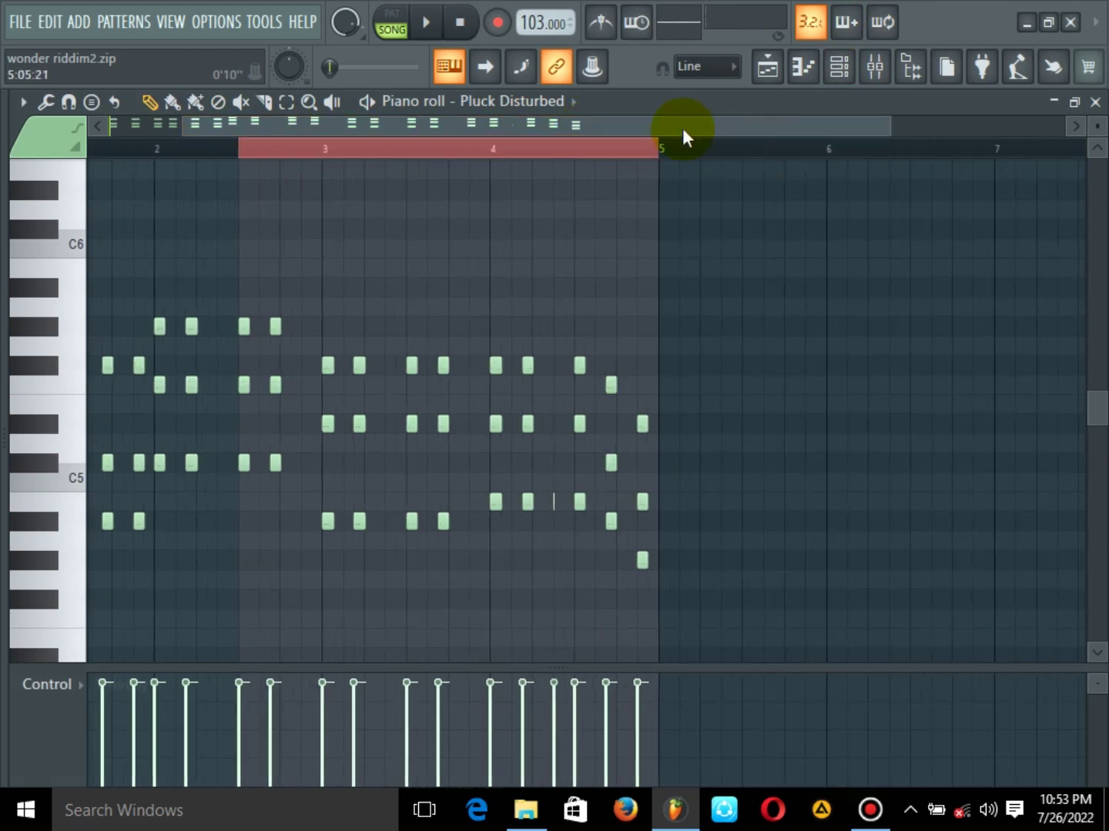
left_click_drag(681, 128, 261, 169)
key("space")
key("space")
key("space")
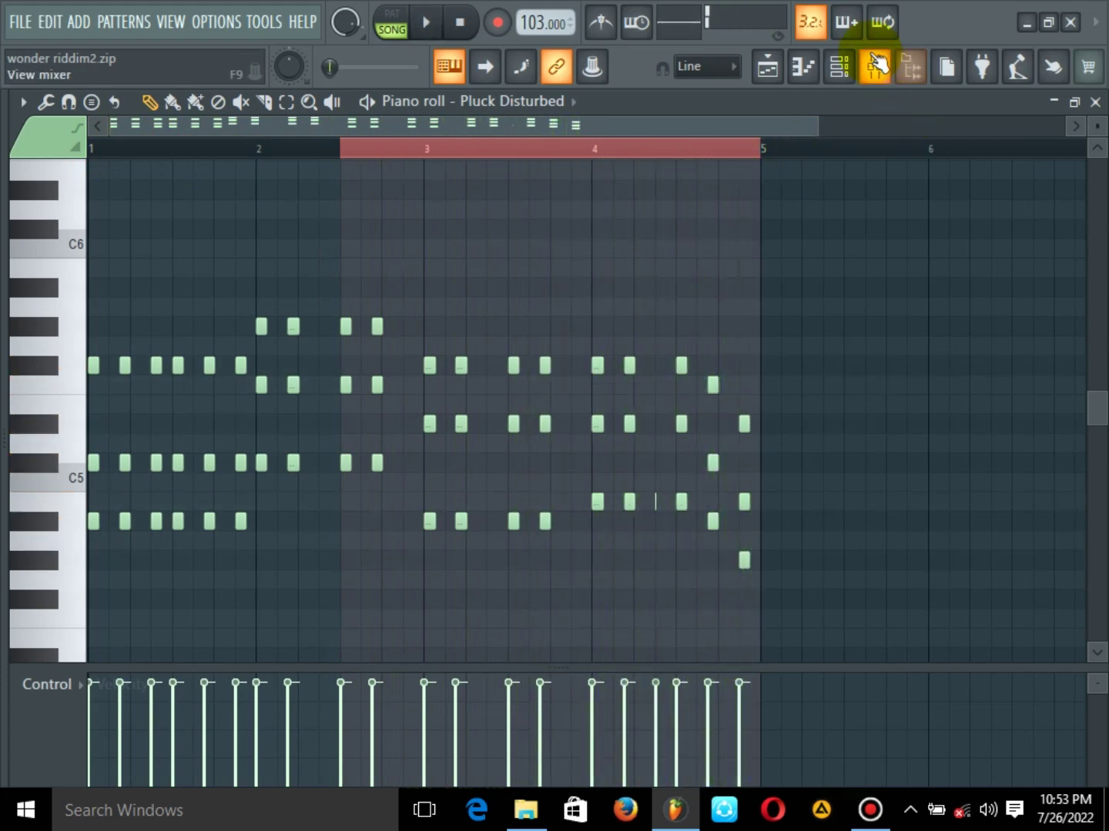
Open the Pluck Disturbed instrument from the channel rack and place its window so all its settings are in view
left_click(857, 66)
left_click(316, 329)
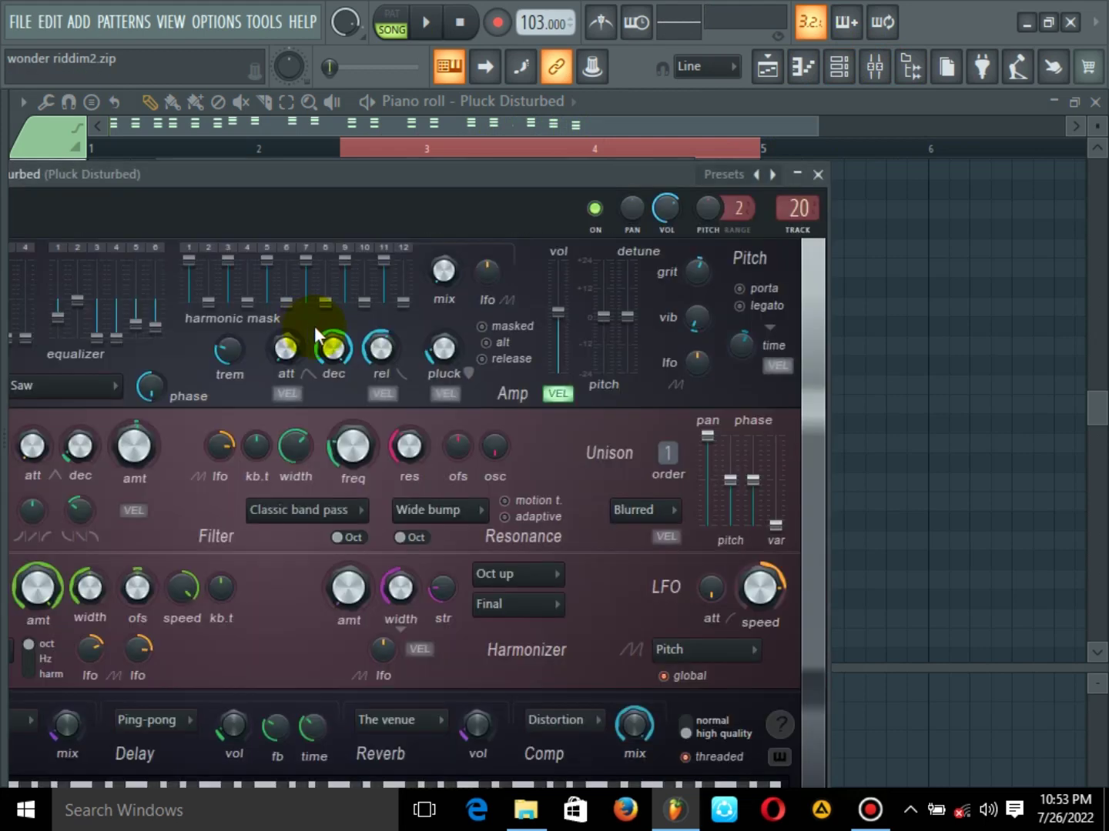
left_click_drag(322, 165, 520, 102)
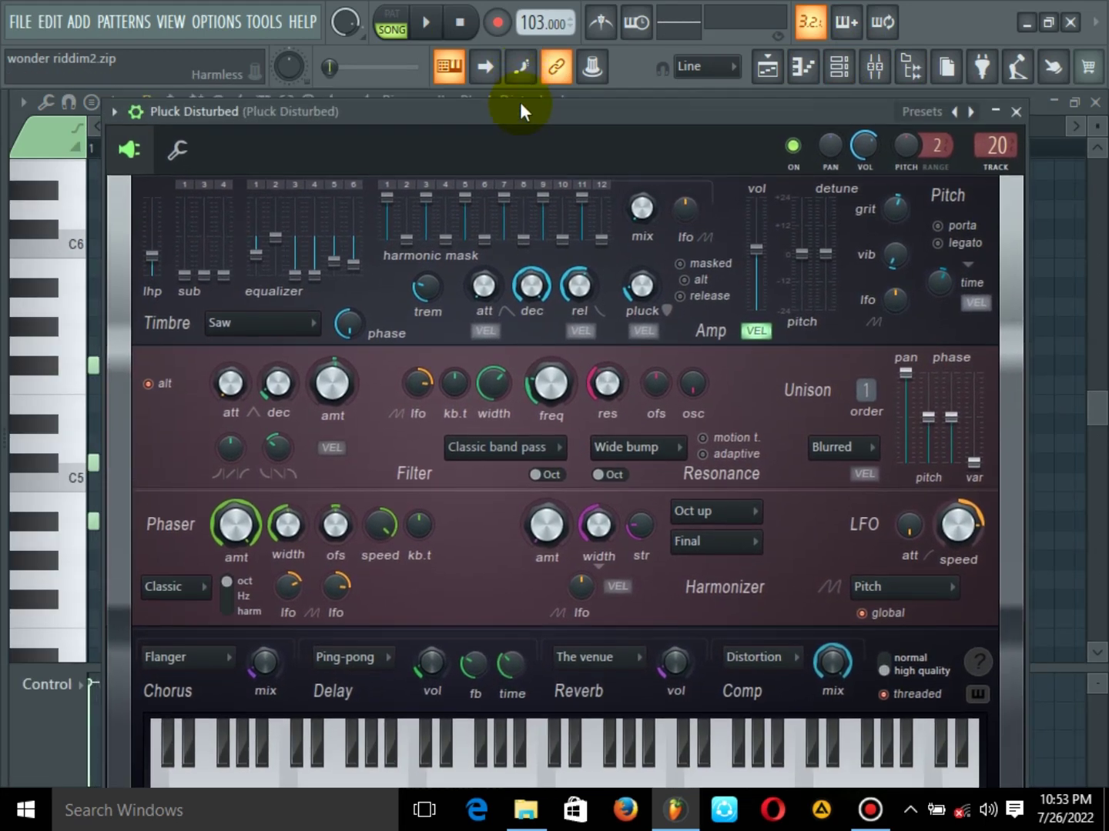
Choose Pluck Disturbed from the X Olbaid Pluck presets and close the instrument window
right_click(968, 117)
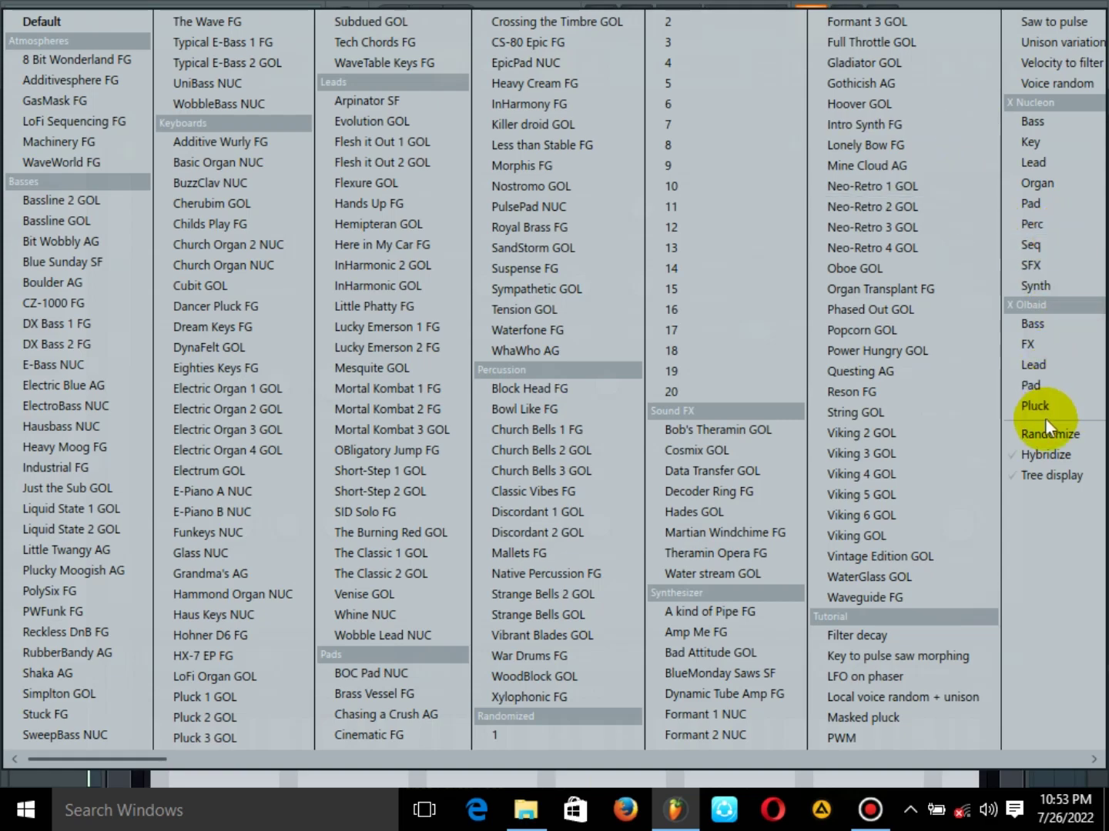
mouse_move(1039, 402)
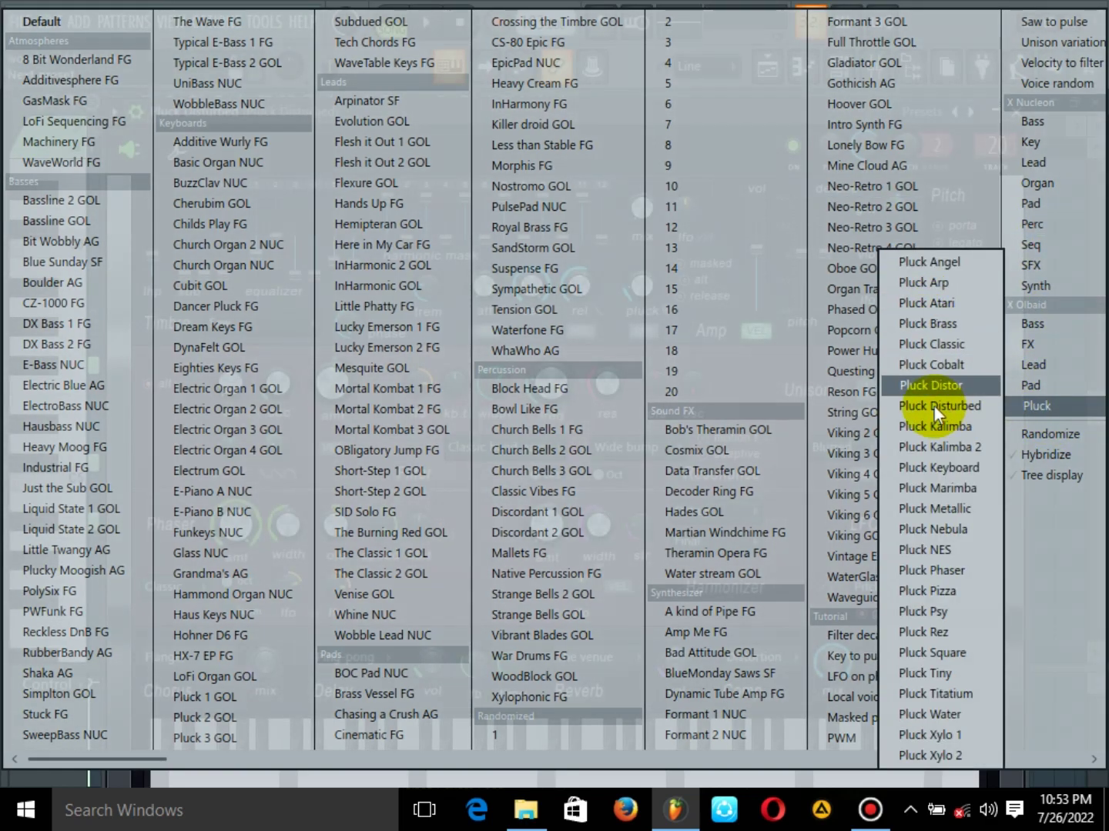
left_click(958, 406)
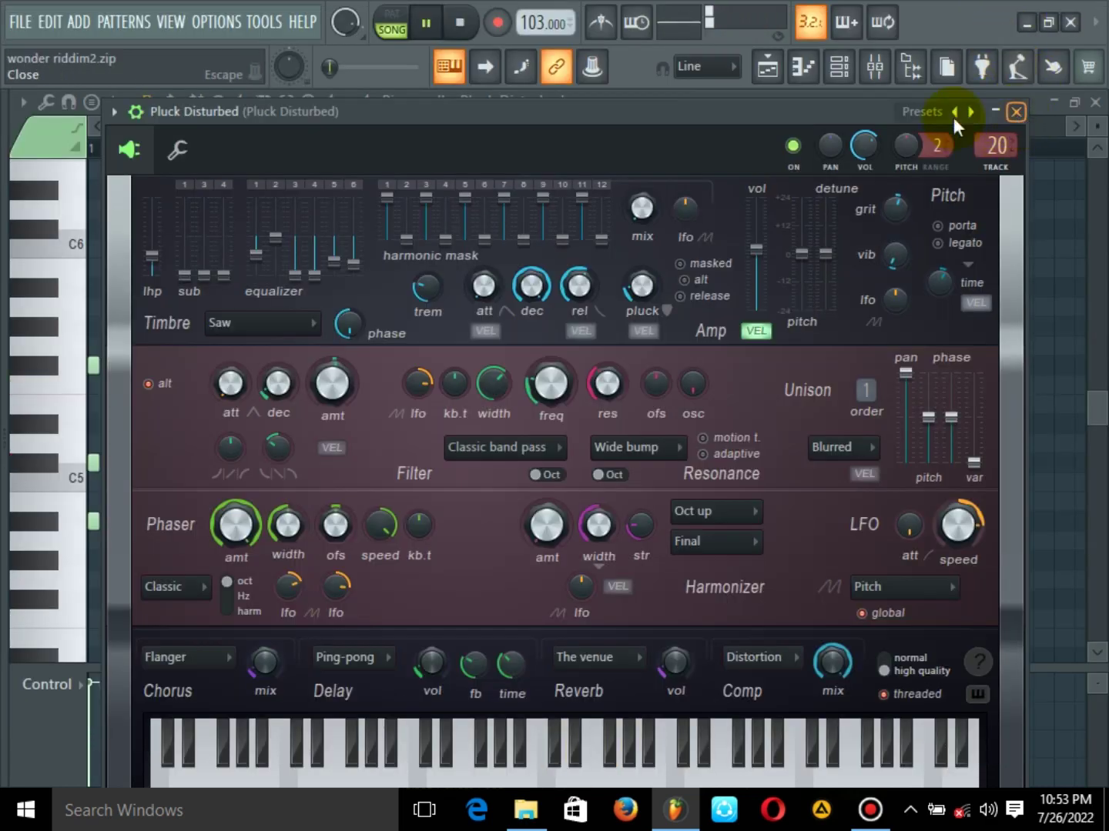
key("Escape")
left_click(678, 168)
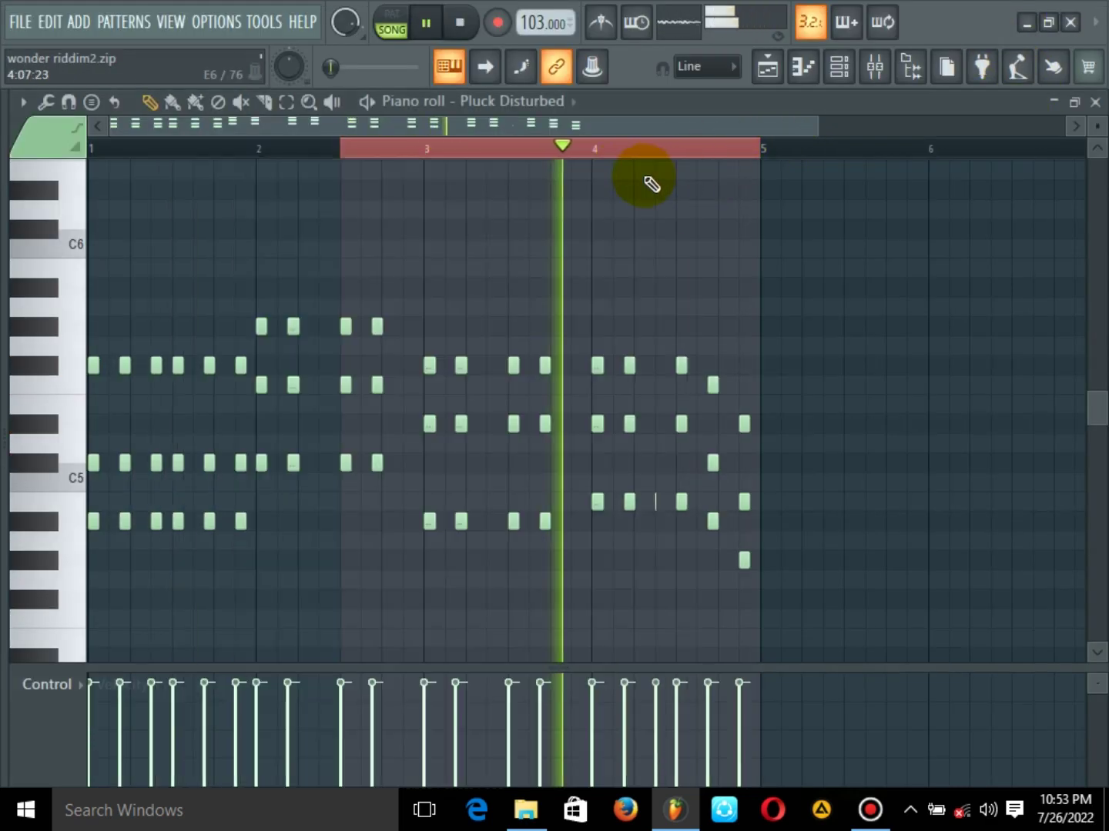
Return to the playlist, solo the dark pad - Nexus track and play its two clips
key("space")
left_click(767, 76)
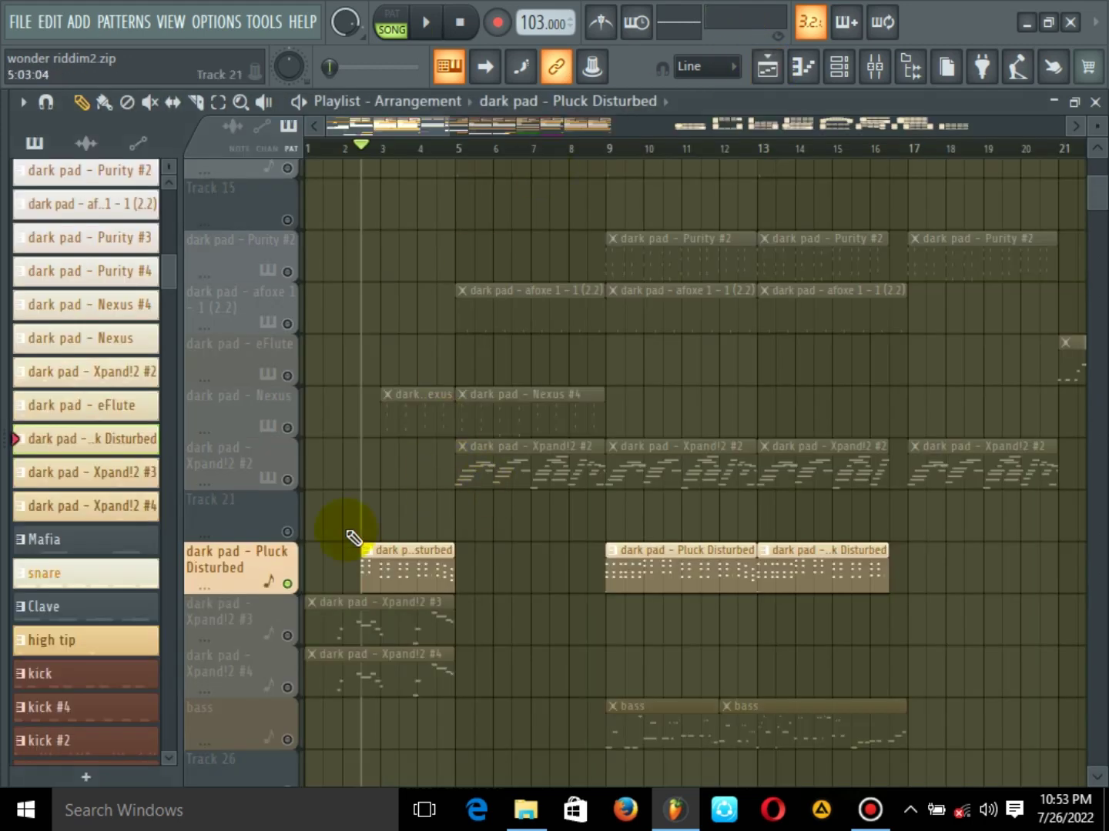
left_click(289, 423)
key("space")
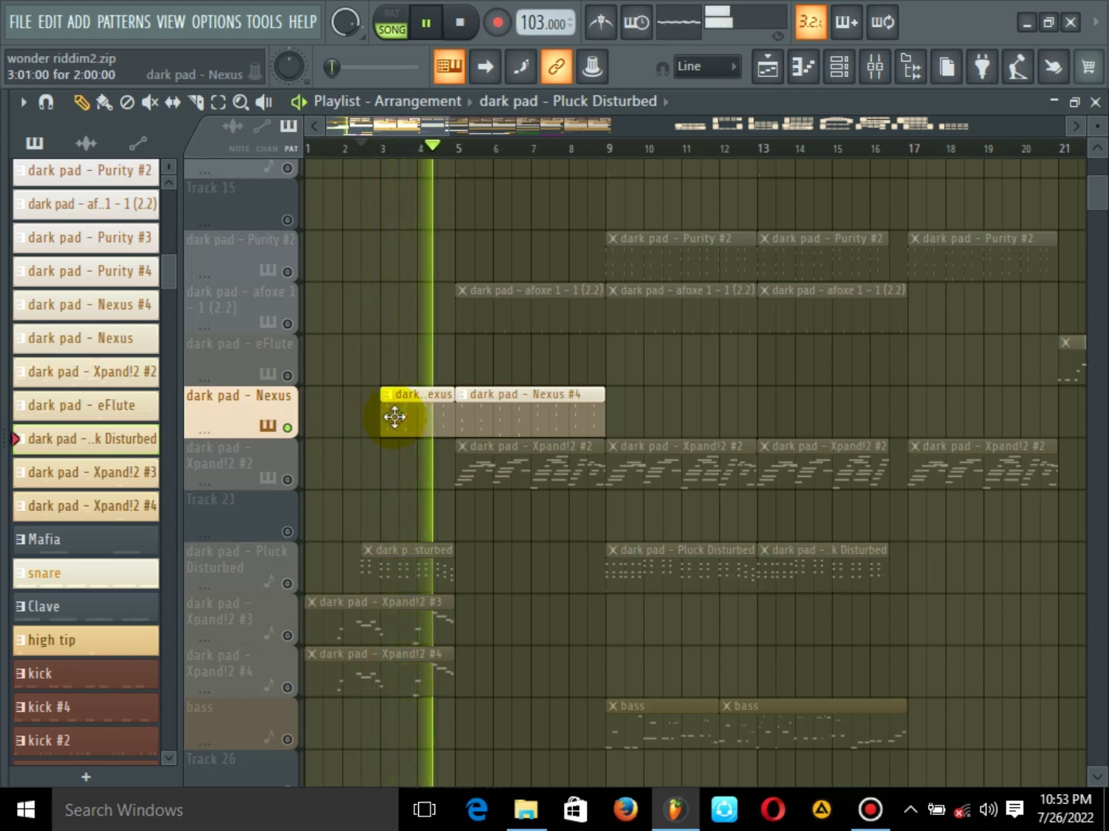
key("ctrl+f")
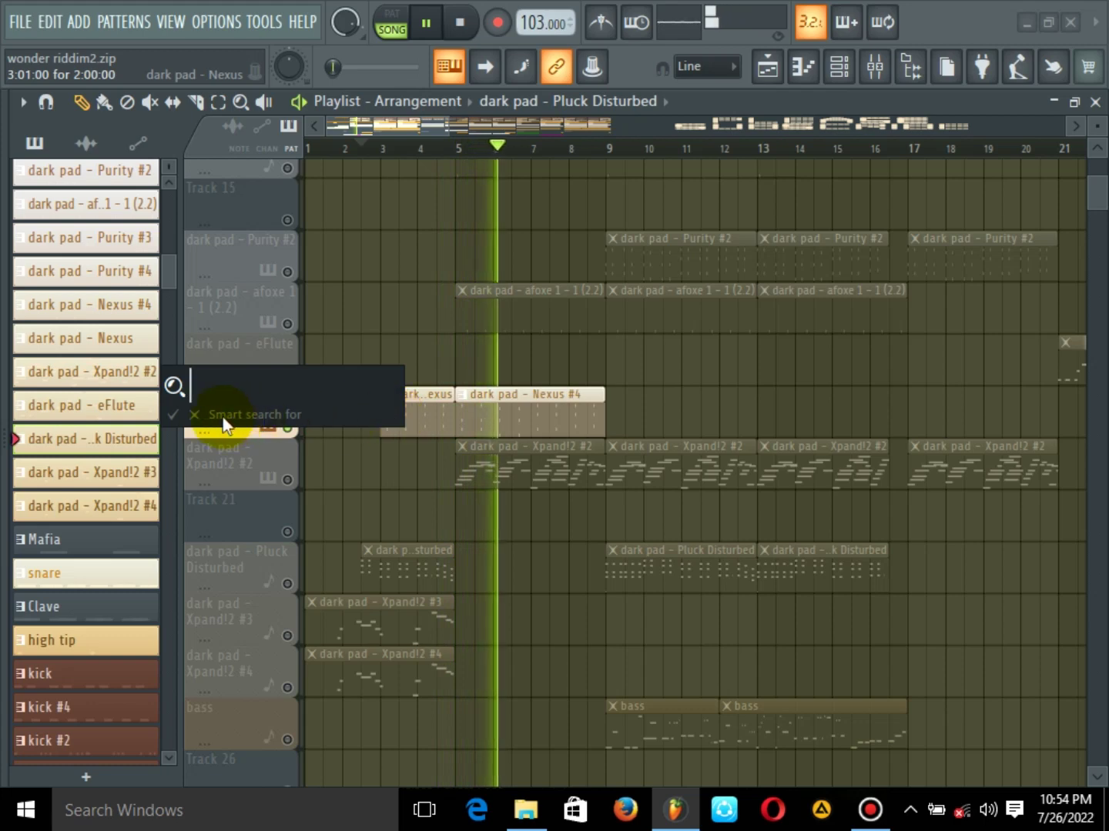
left_click(195, 415)
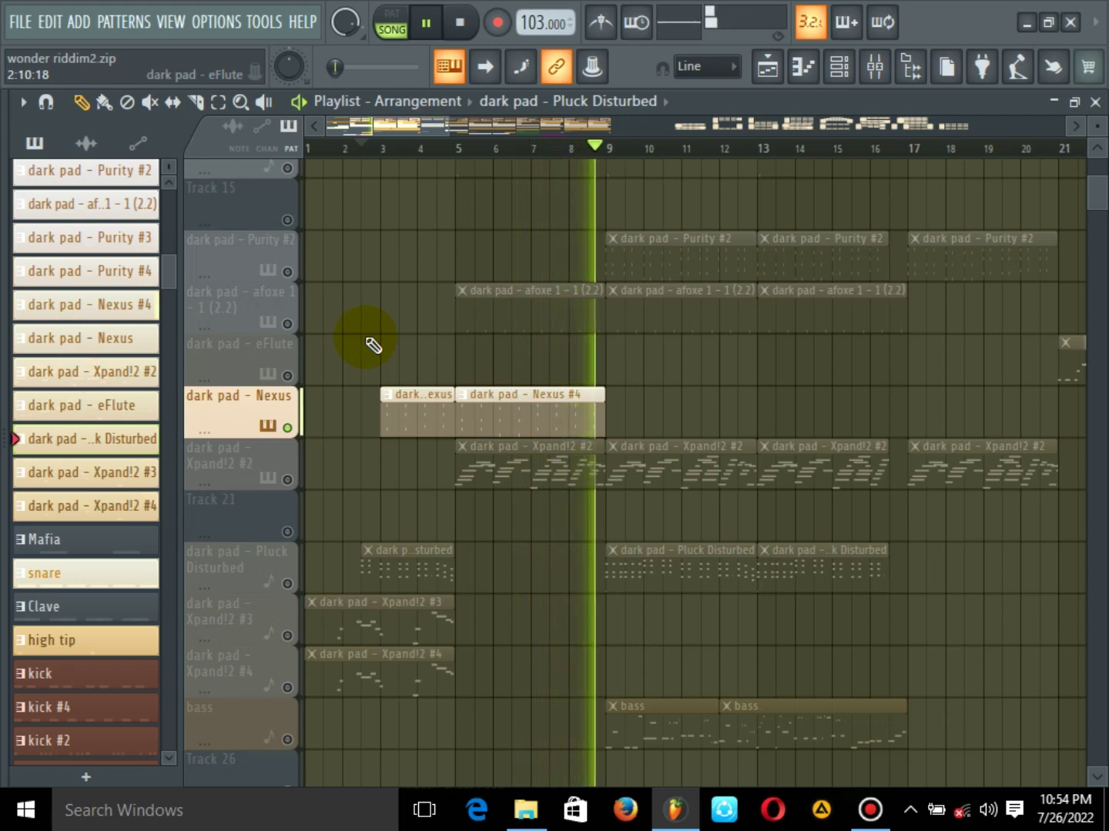
key("space")
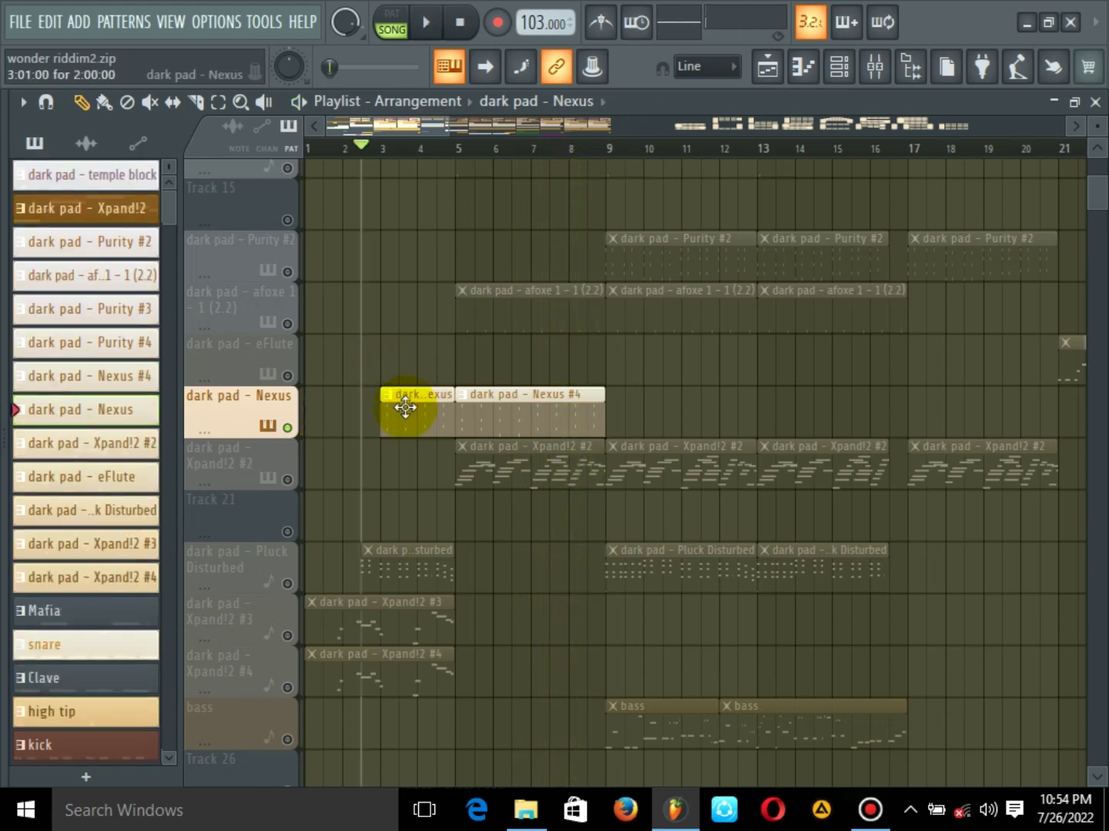
Open the first dark pad - Nexus clip in the piano roll and examine its chord pattern during playback
double_click(405, 407)
left_click_drag(335, 142, 127, 151)
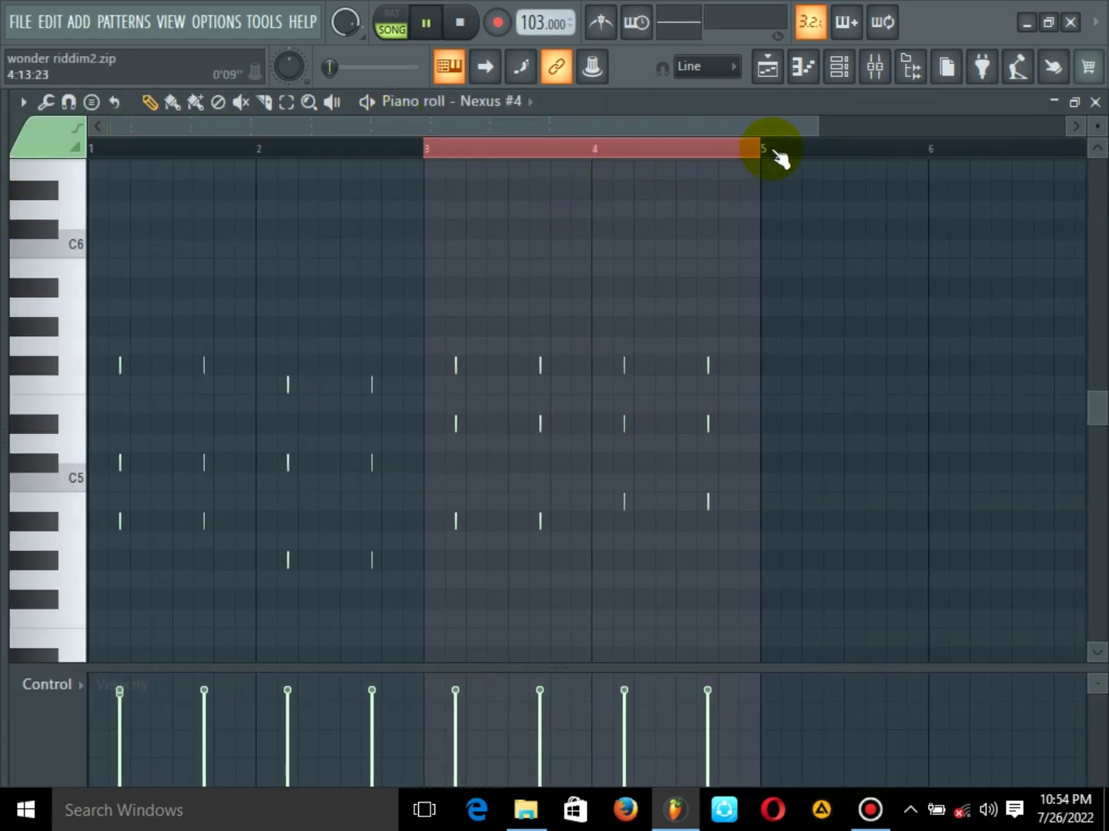
left_click_drag(814, 125, 532, 131)
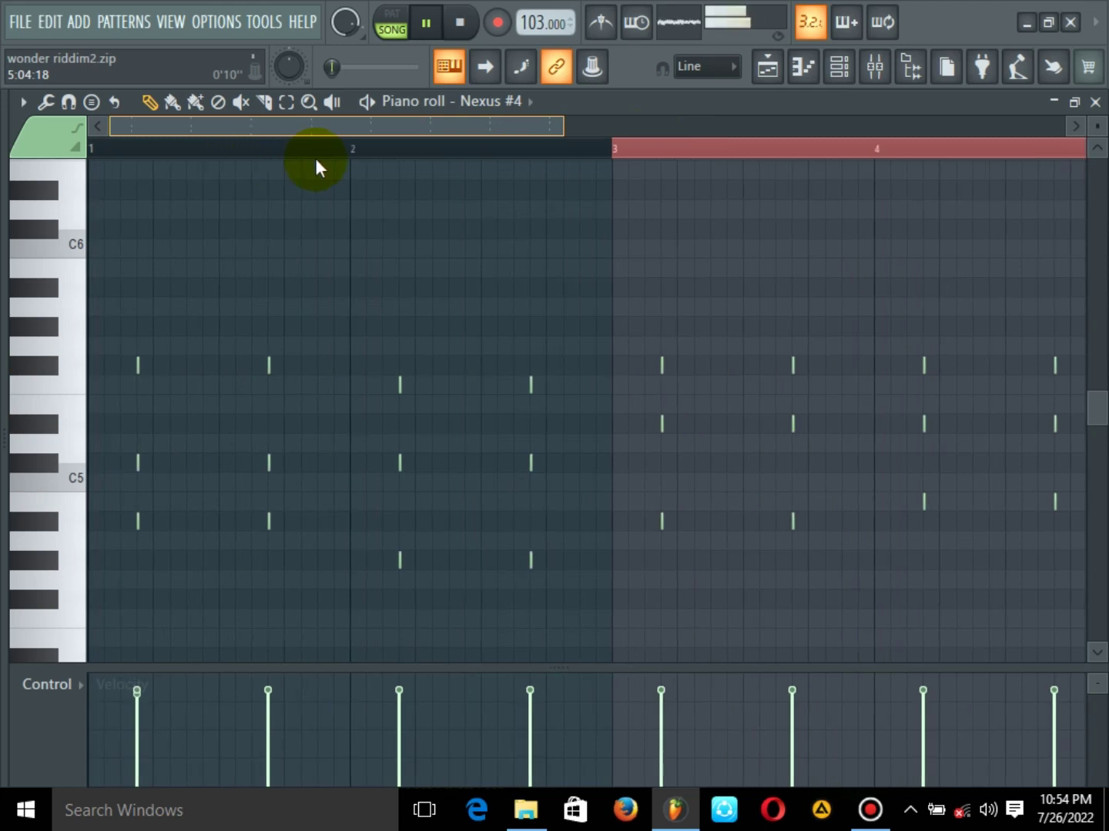
left_click_drag(458, 131, 586, 134)
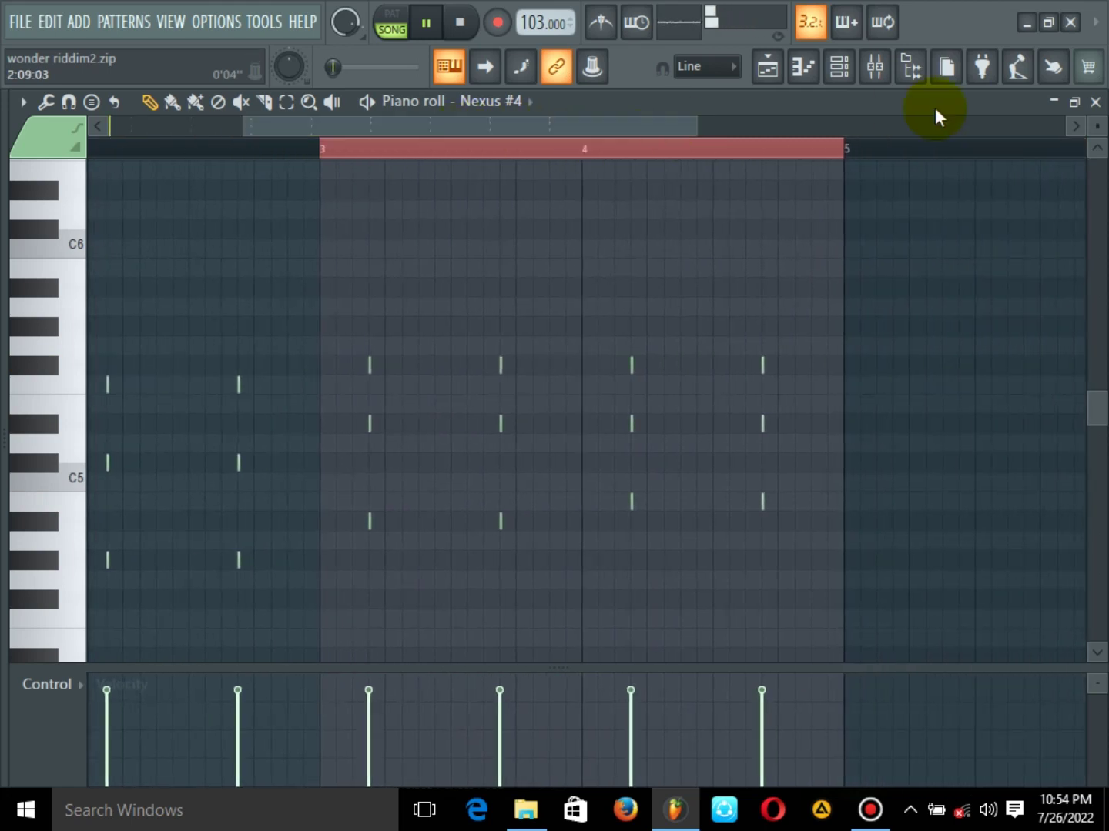
left_click(1095, 101)
key("space")
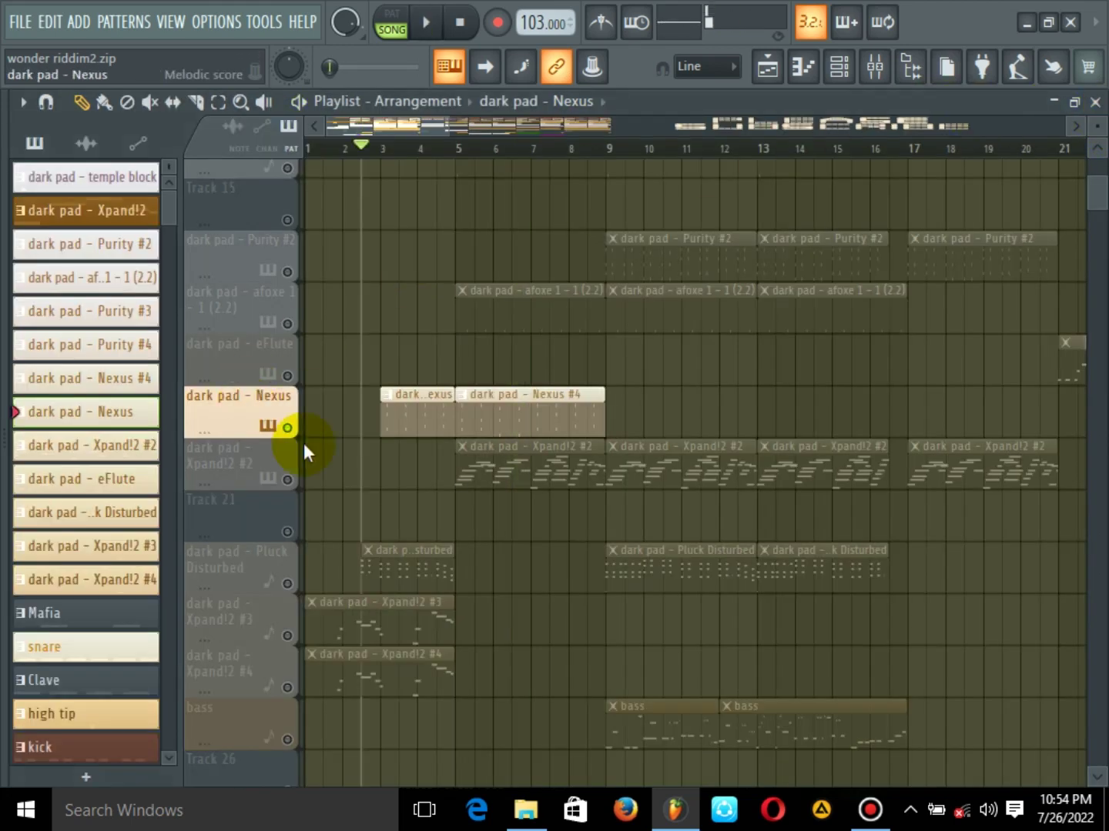
Open the Nexus #4 instrument from the channel rack to view its PD Tokyo Sunset preset, and return to the playlist
double_click(441, 427)
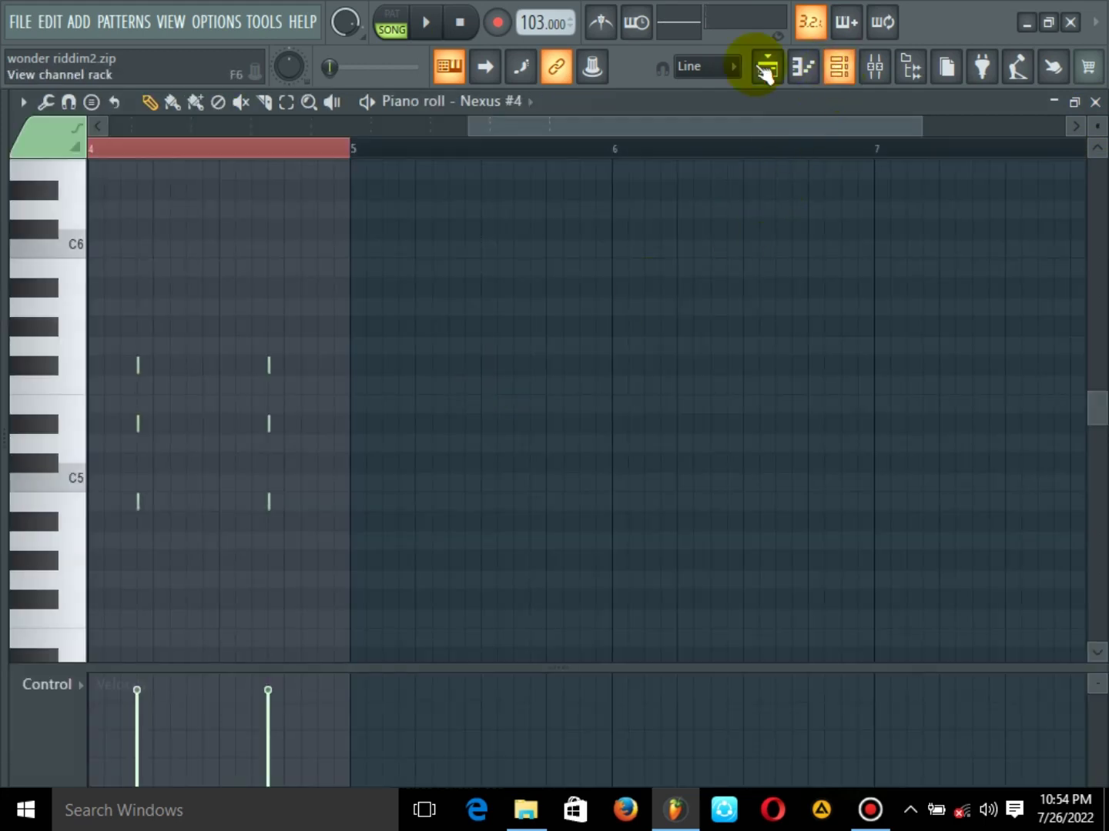
left_click(766, 69)
left_click(323, 237)
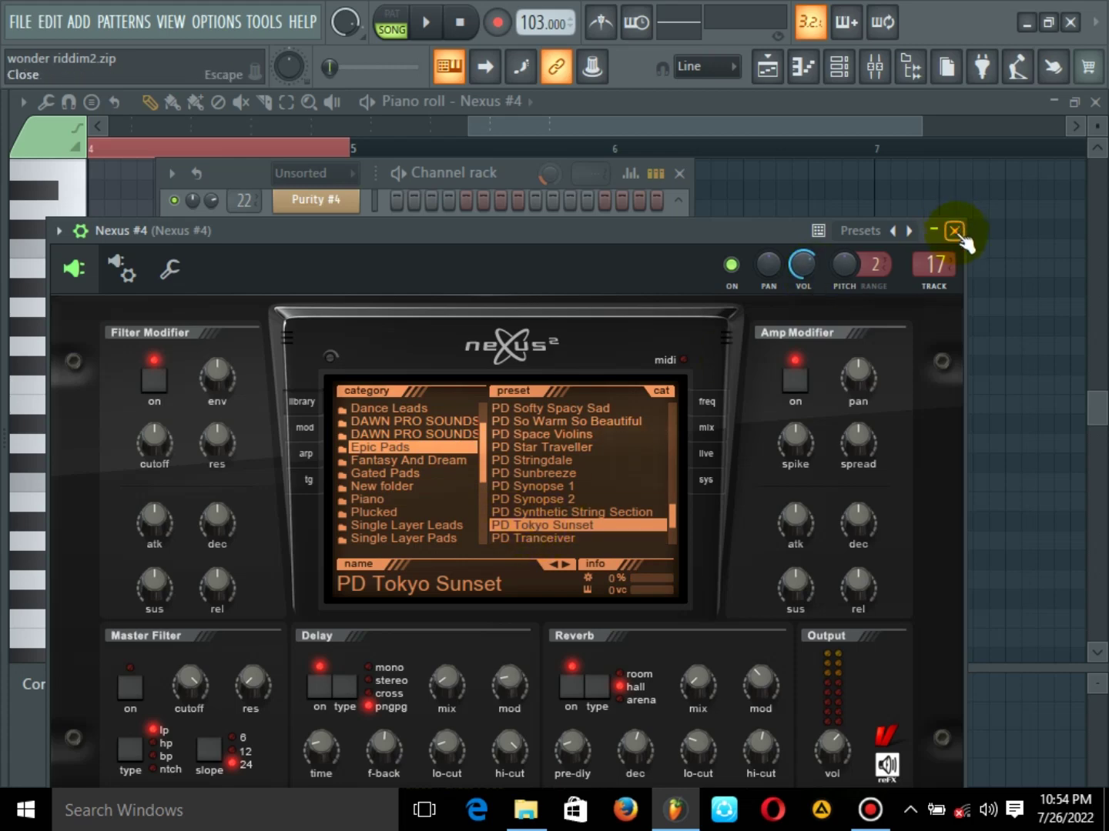
left_click(955, 231)
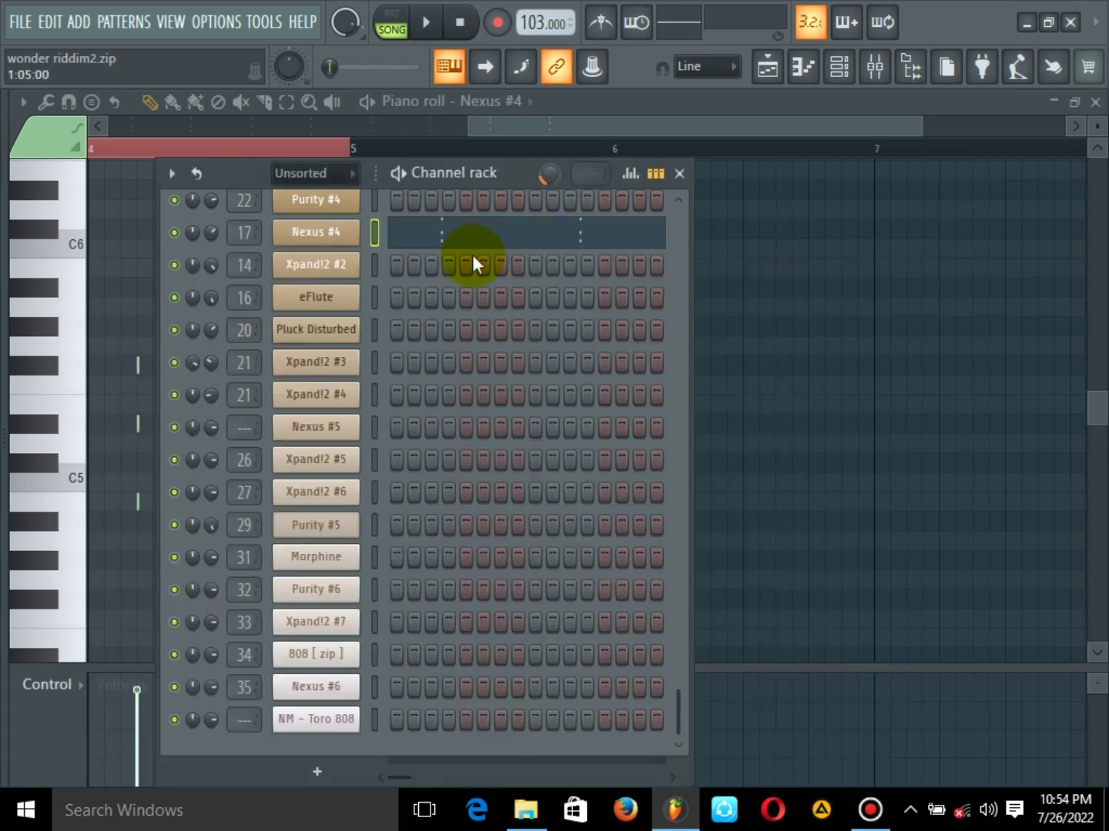
left_click(680, 174)
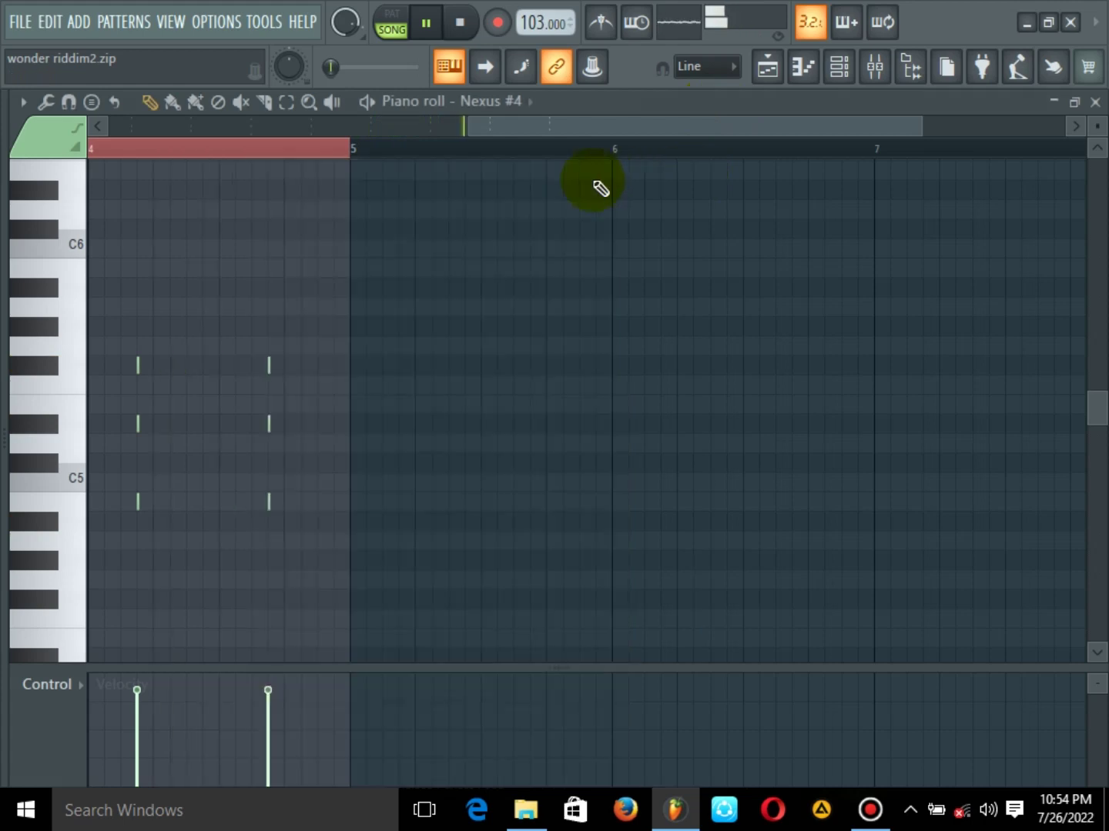
left_click(1094, 101)
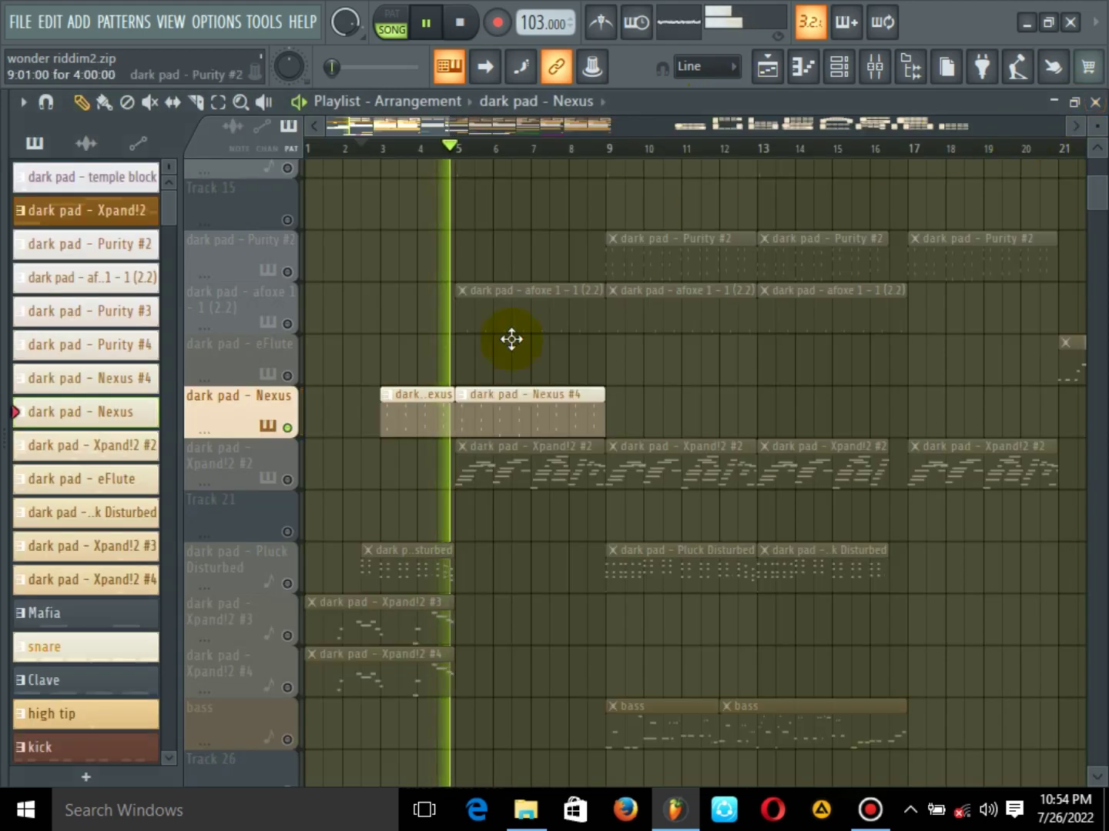
key("space")
Unsolo the Nexus track so all tracks are active and play the full arrangement from bar 1
left_click(287, 427)
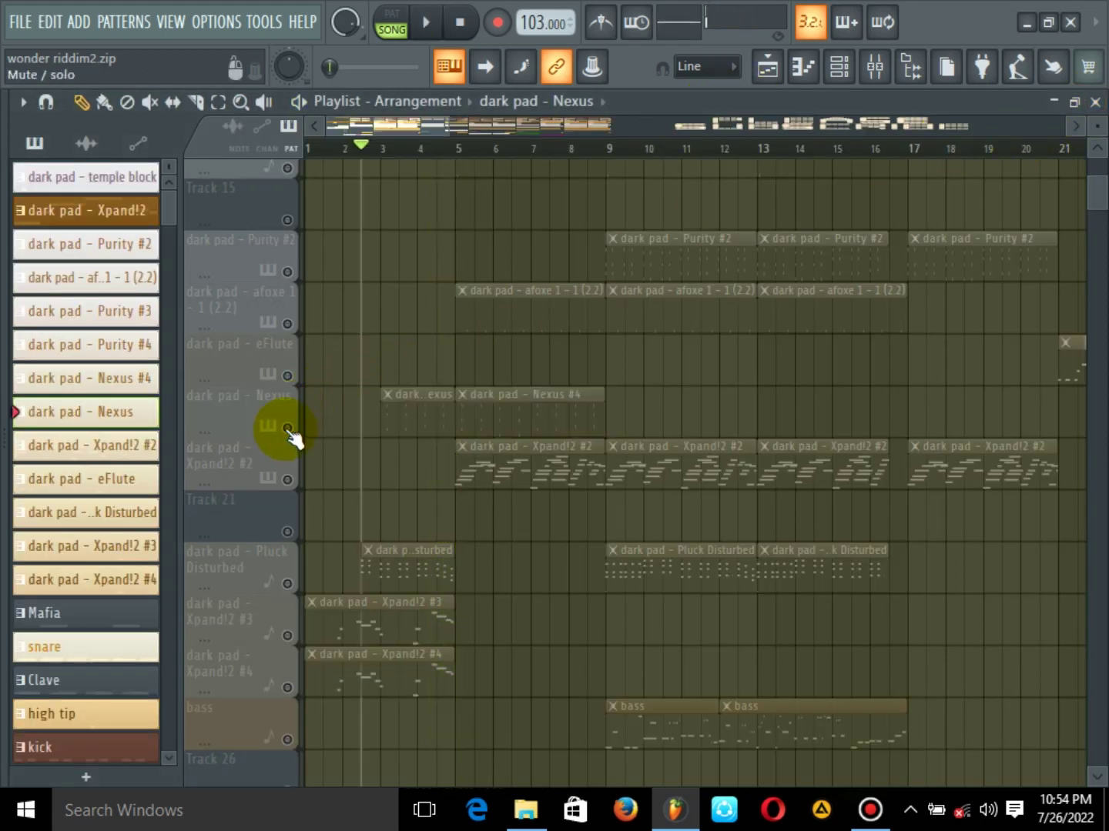
right_click(287, 220)
key("space")
key("space")
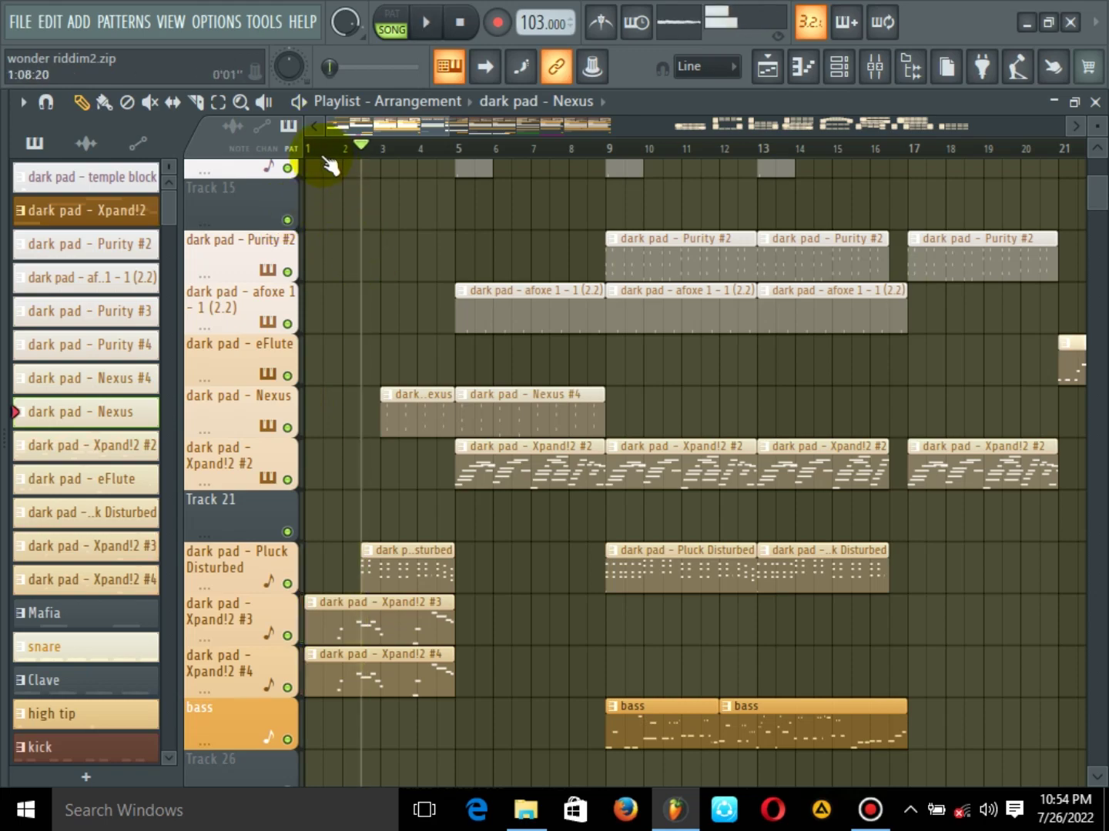
key("space")
scroll(420, 285, "up", 6)
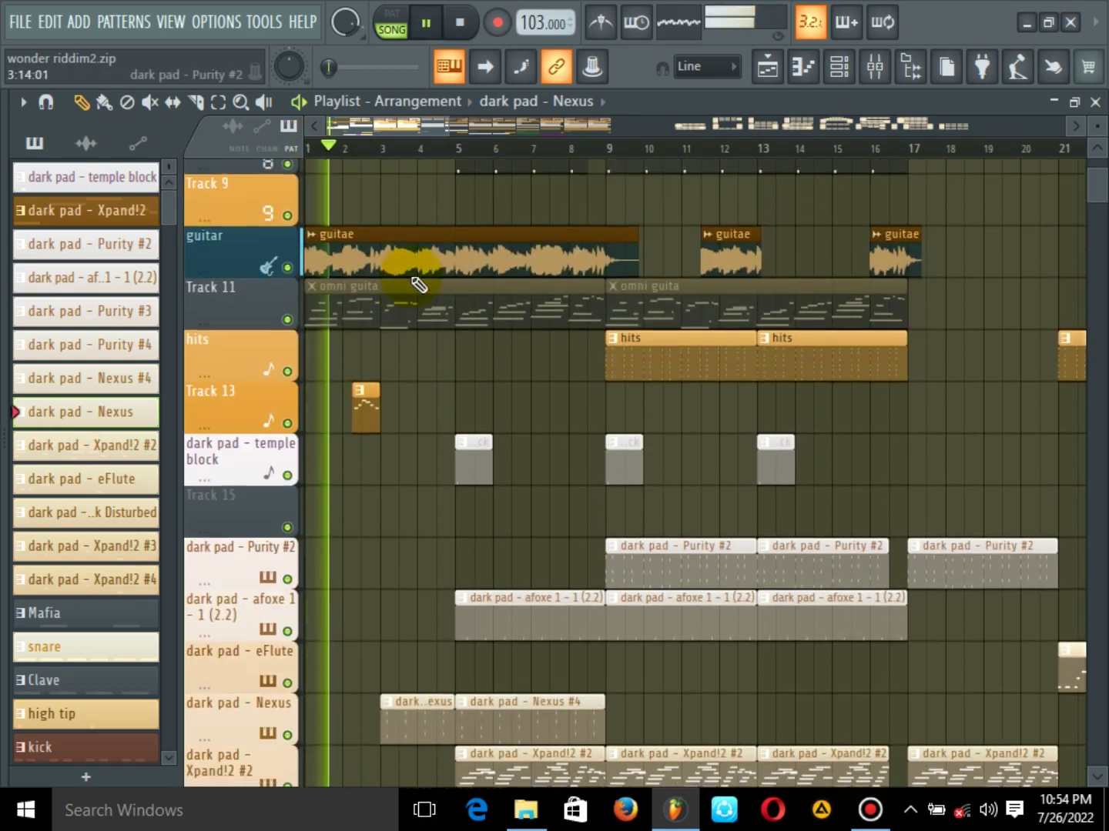
scroll(420, 285, "up", 8)
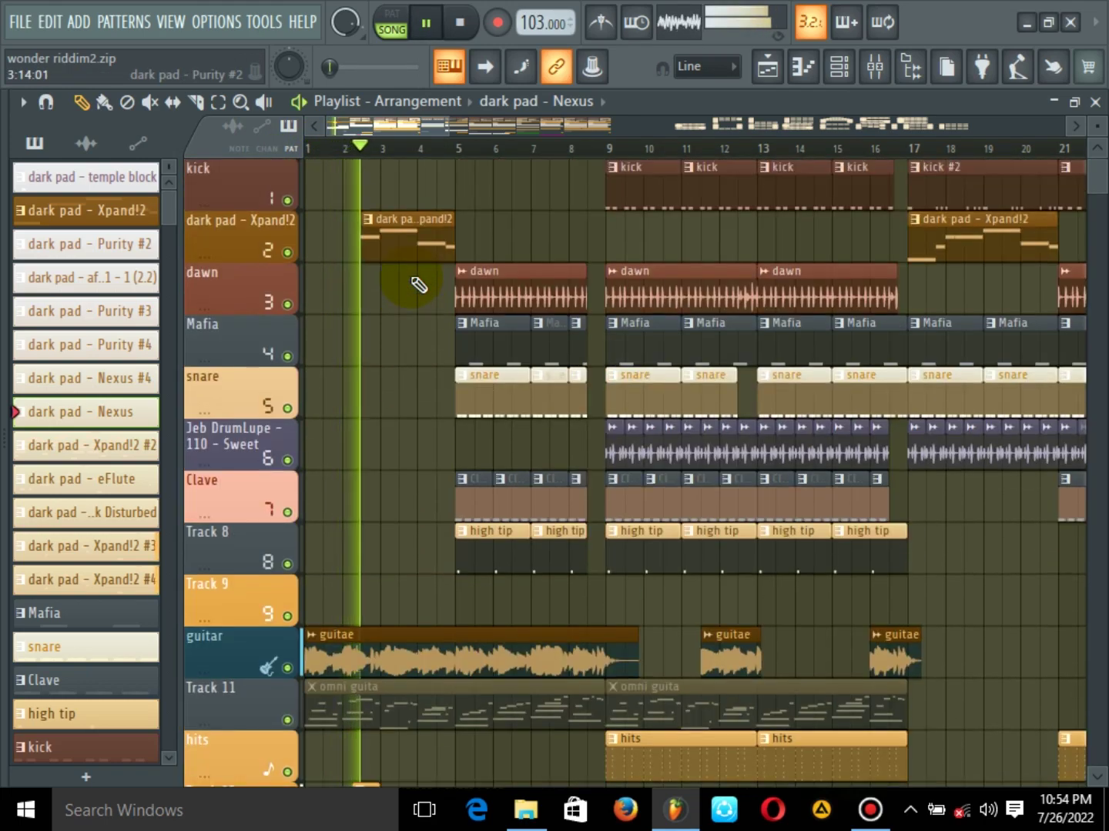
key("space")
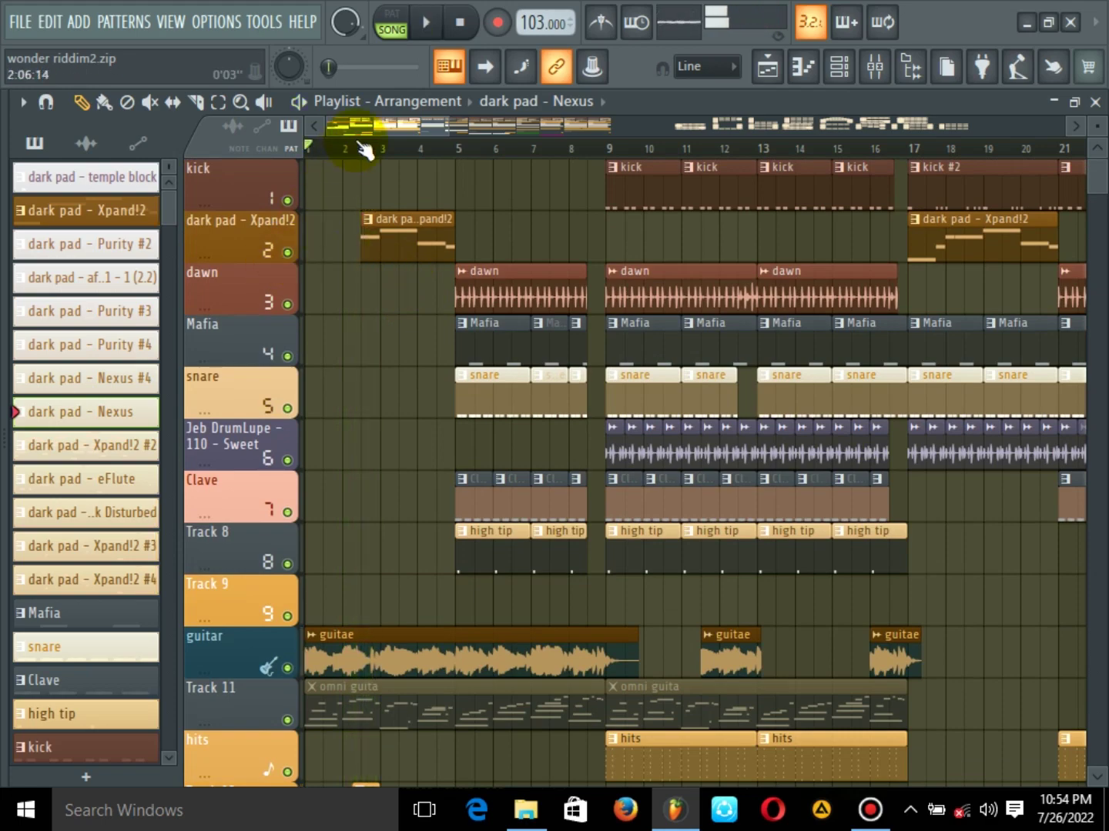
Solo the dark pad - Xpand!2 track and examine its first clip's notes in the piano roll during playback
right_click(297, 252)
key("space")
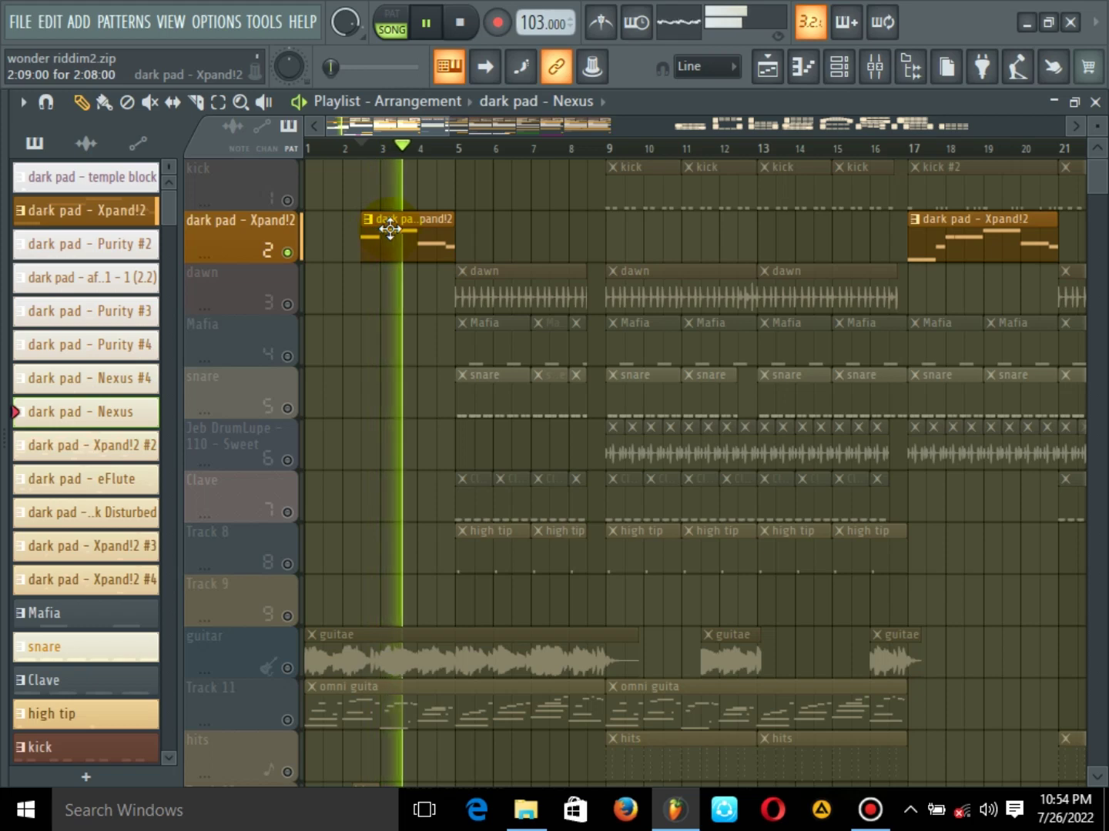
double_click(390, 228)
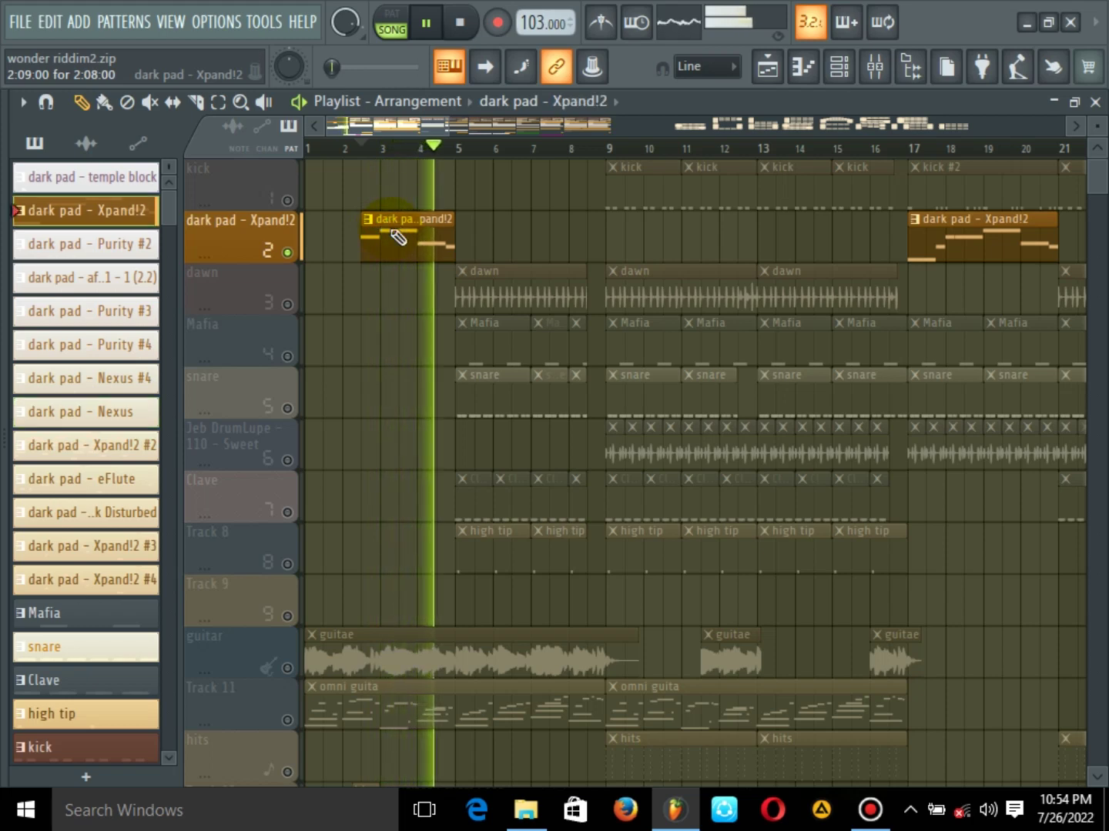
scroll(354, 307, "down", 4)
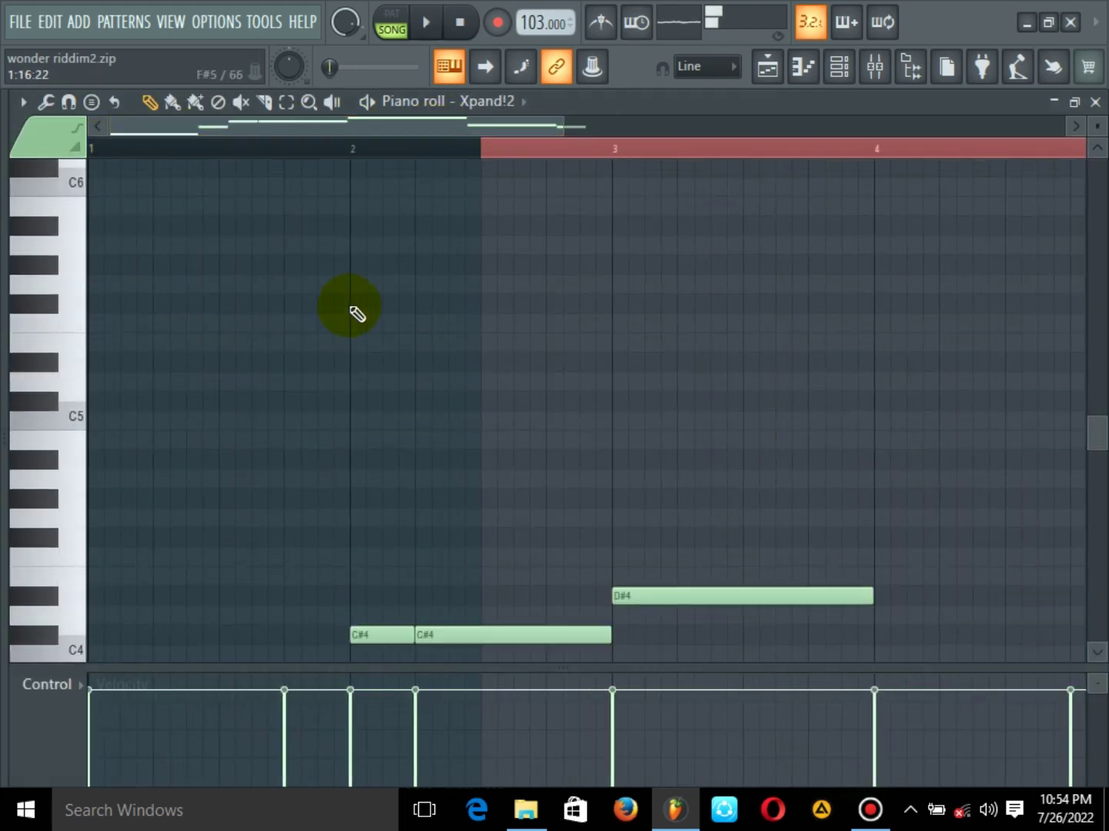
left_click_drag(301, 118, 410, 147)
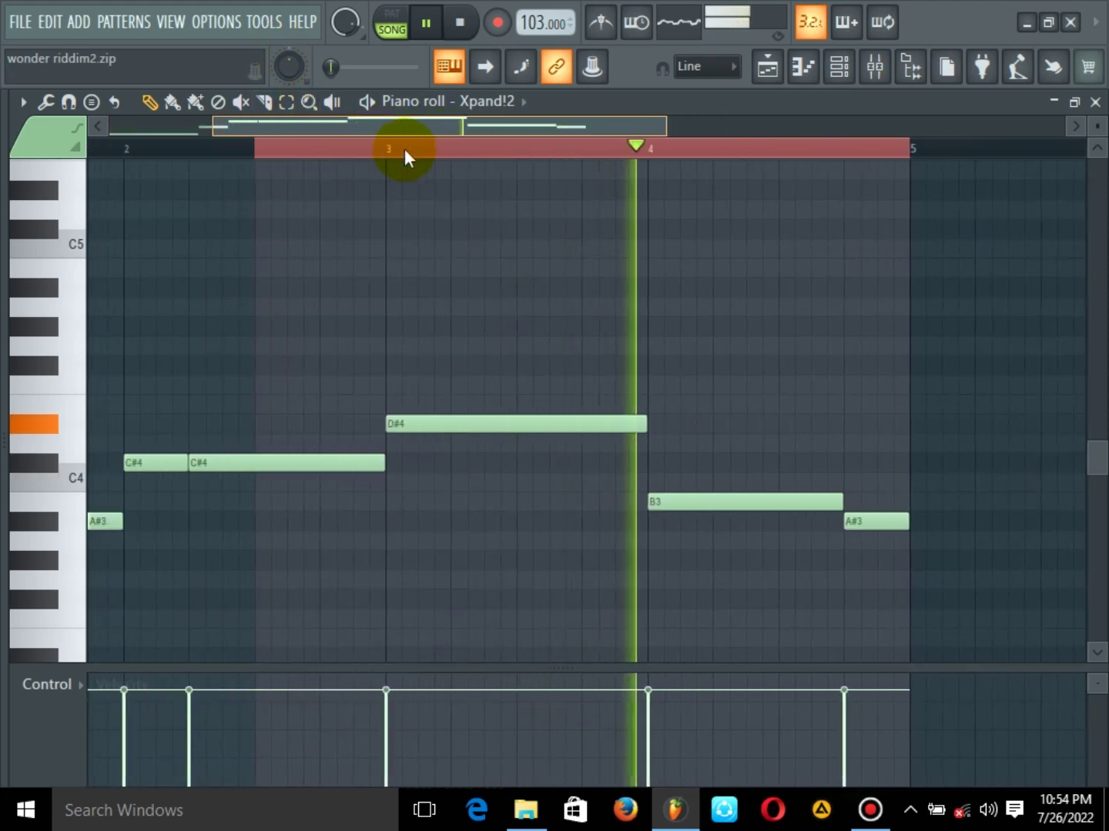
key("space")
left_click(1094, 102)
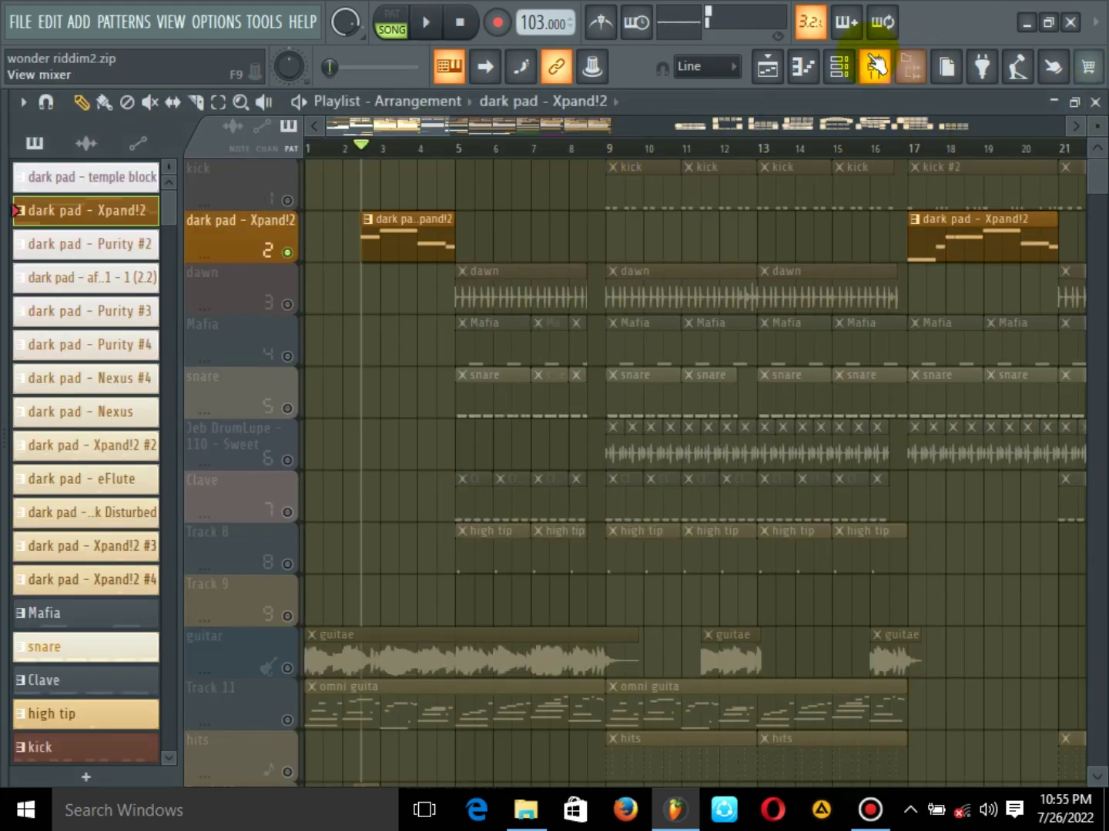
Open the instrument of the first Xpand!2 channel from the channel rack
left_click(841, 68)
left_click(840, 68)
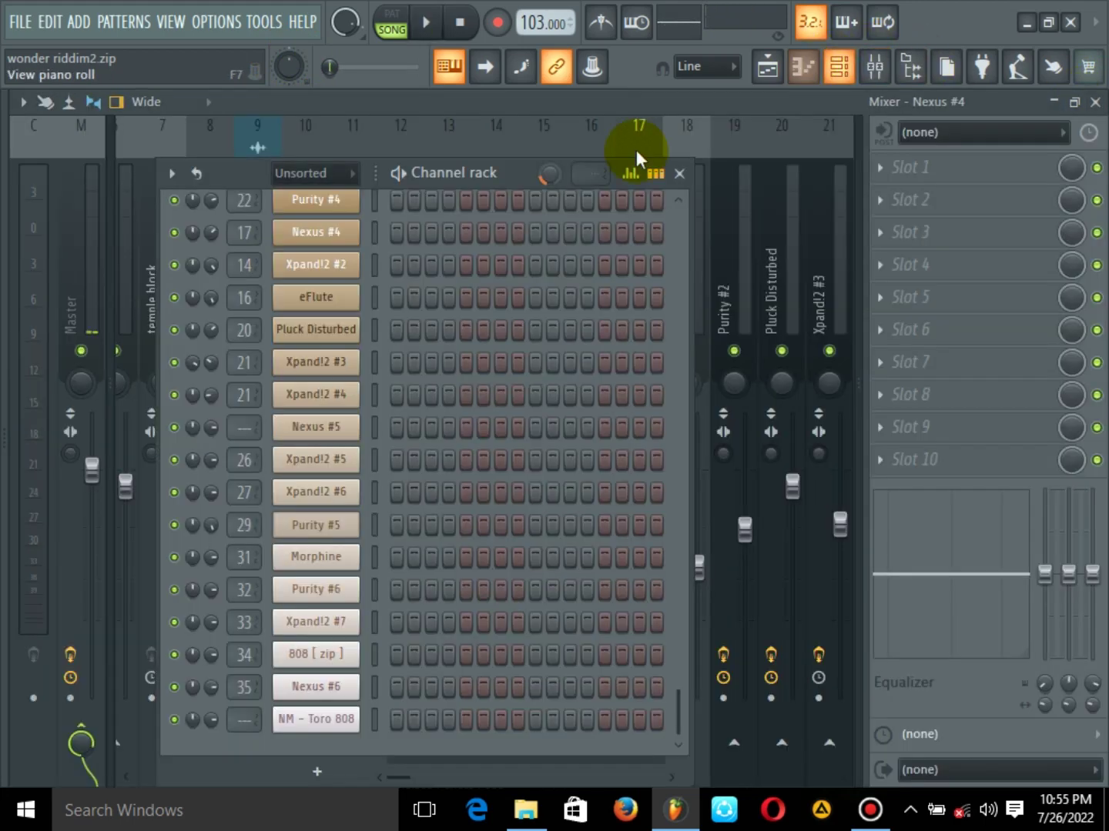
left_click_drag(676, 301, 678, 202)
left_click(339, 549)
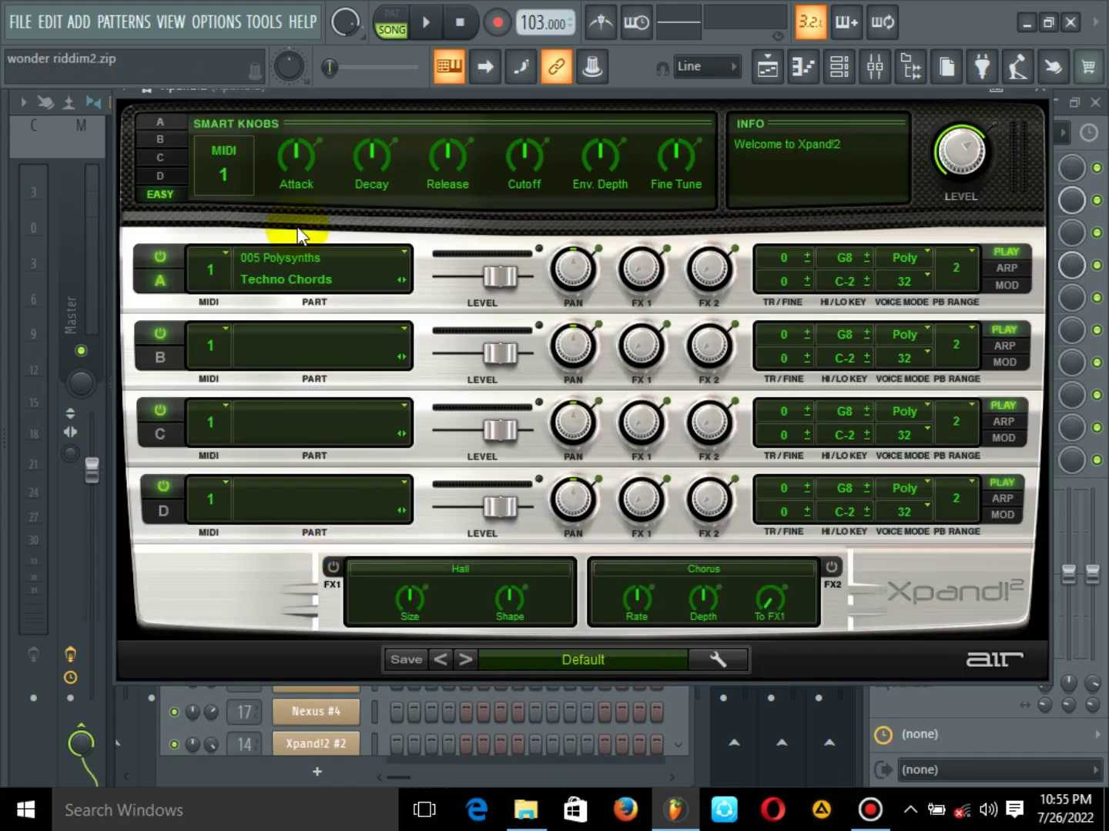
Browse the sound categories of Xpand!2 part A to locate Techno Chords under 005 Polysynths, leaving the list without choosing
left_click(405, 257)
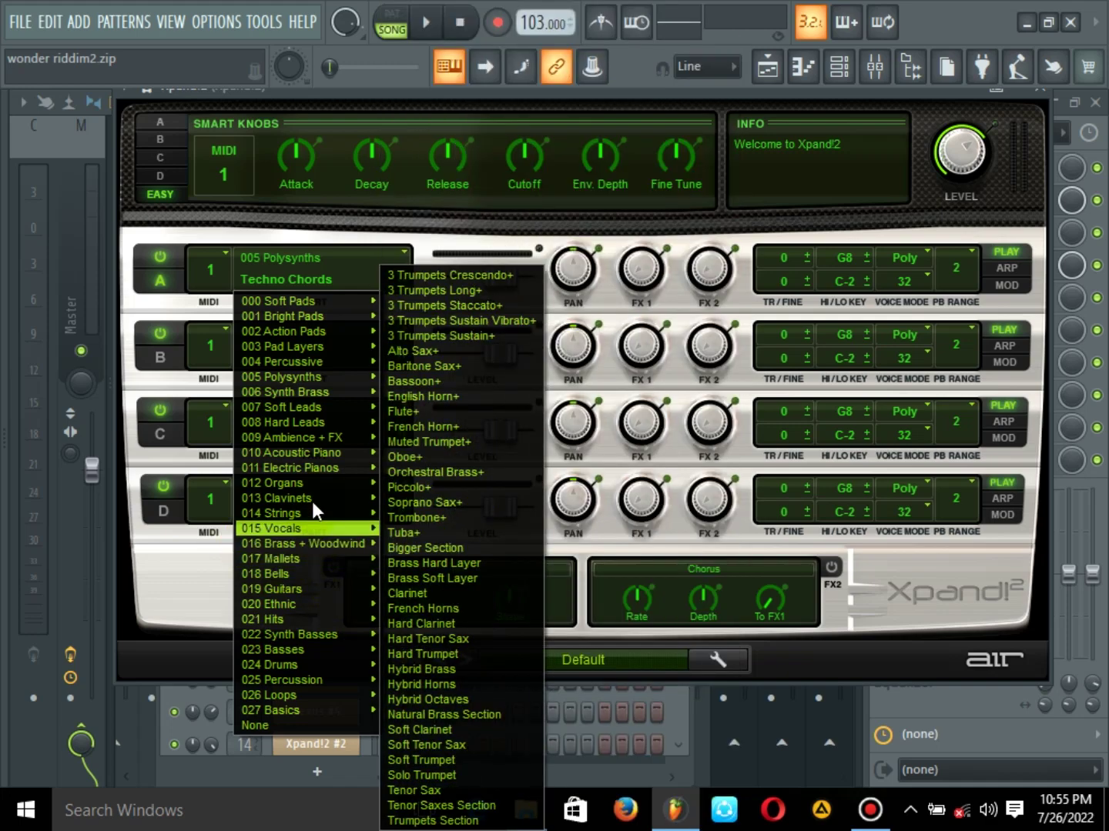
mouse_move(293, 467)
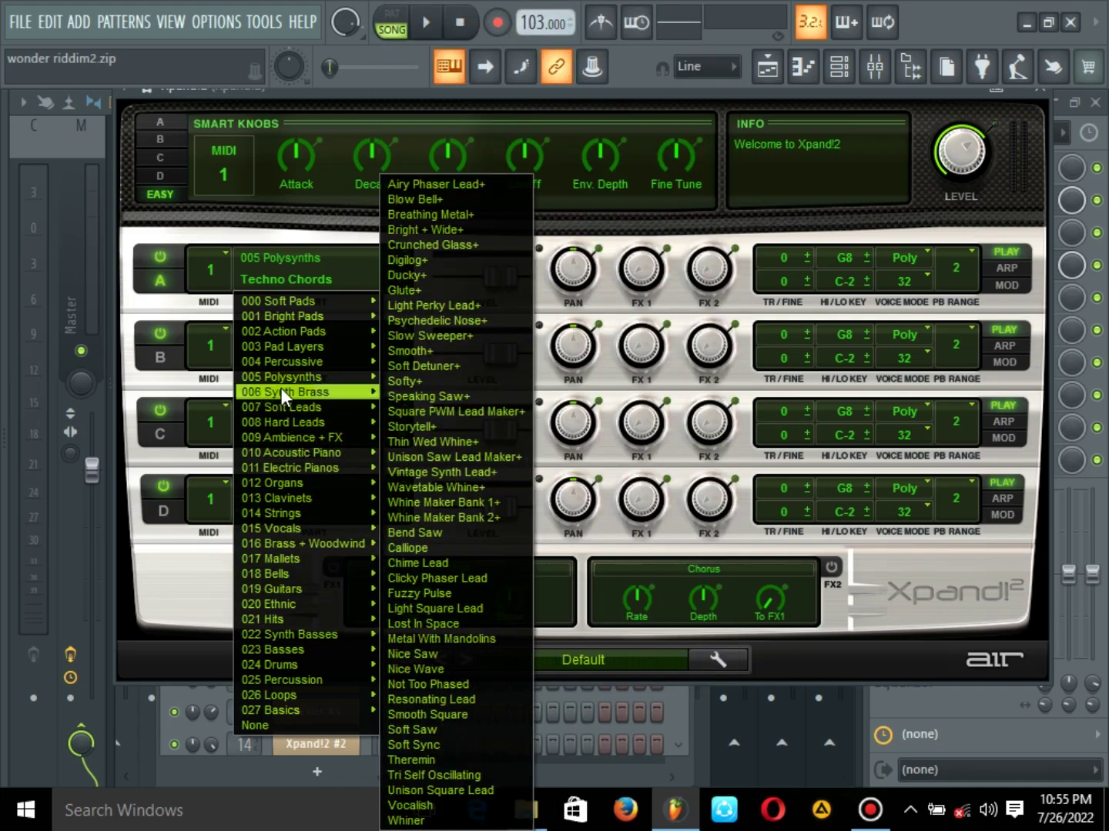
mouse_move(280, 388)
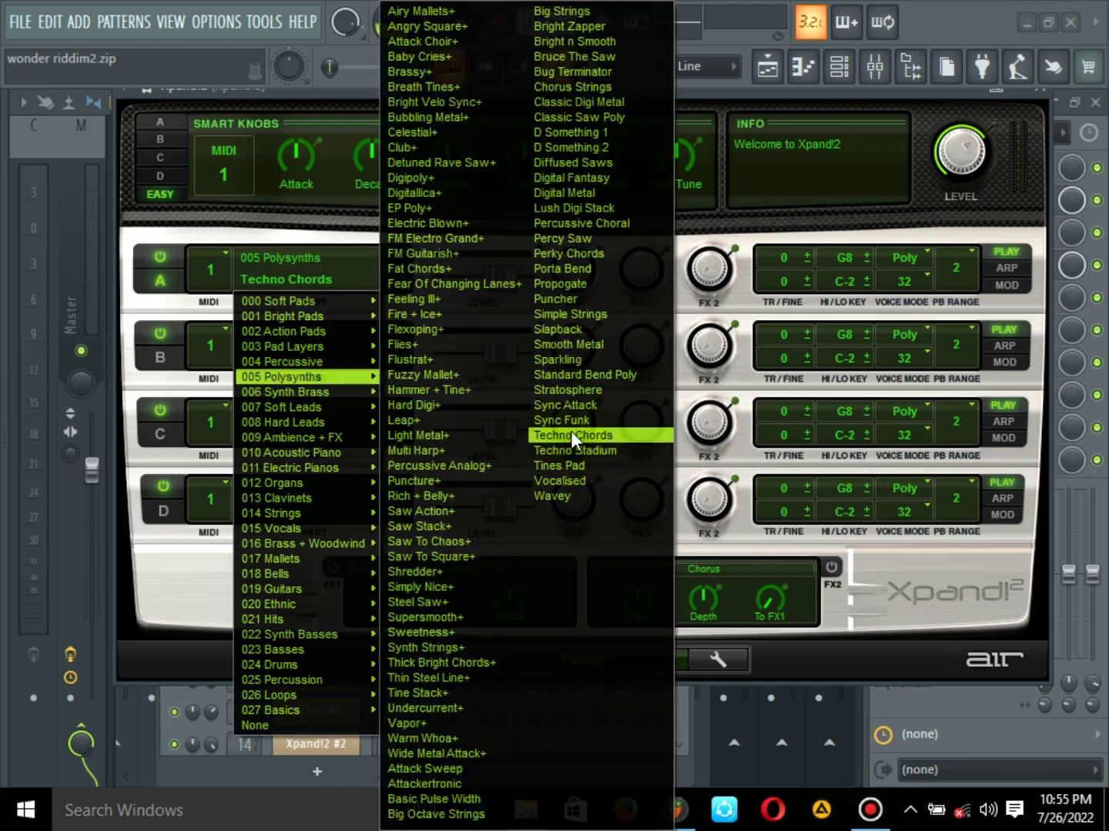
left_click(1108, 154)
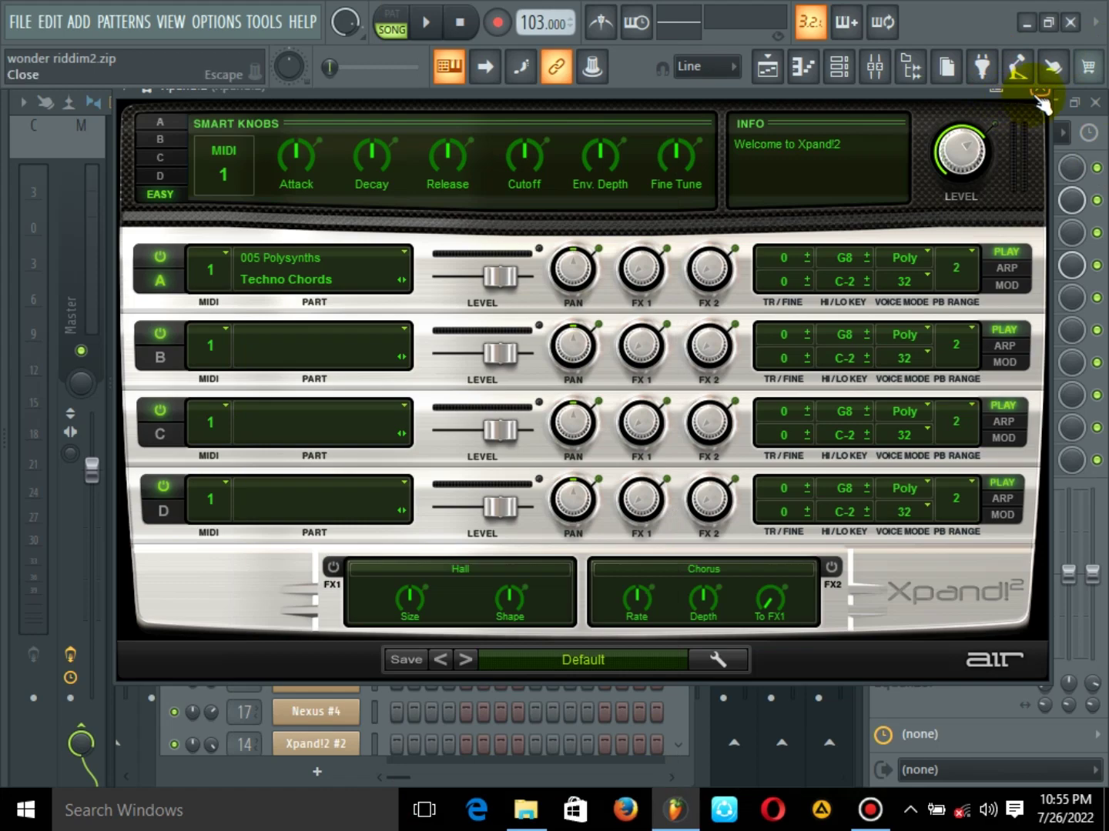
Close the Xpand!2 instrument and play the soloed dark pad - Xpand!2 track again in the playlist
left_click(1037, 99)
key("space")
left_click(779, 71)
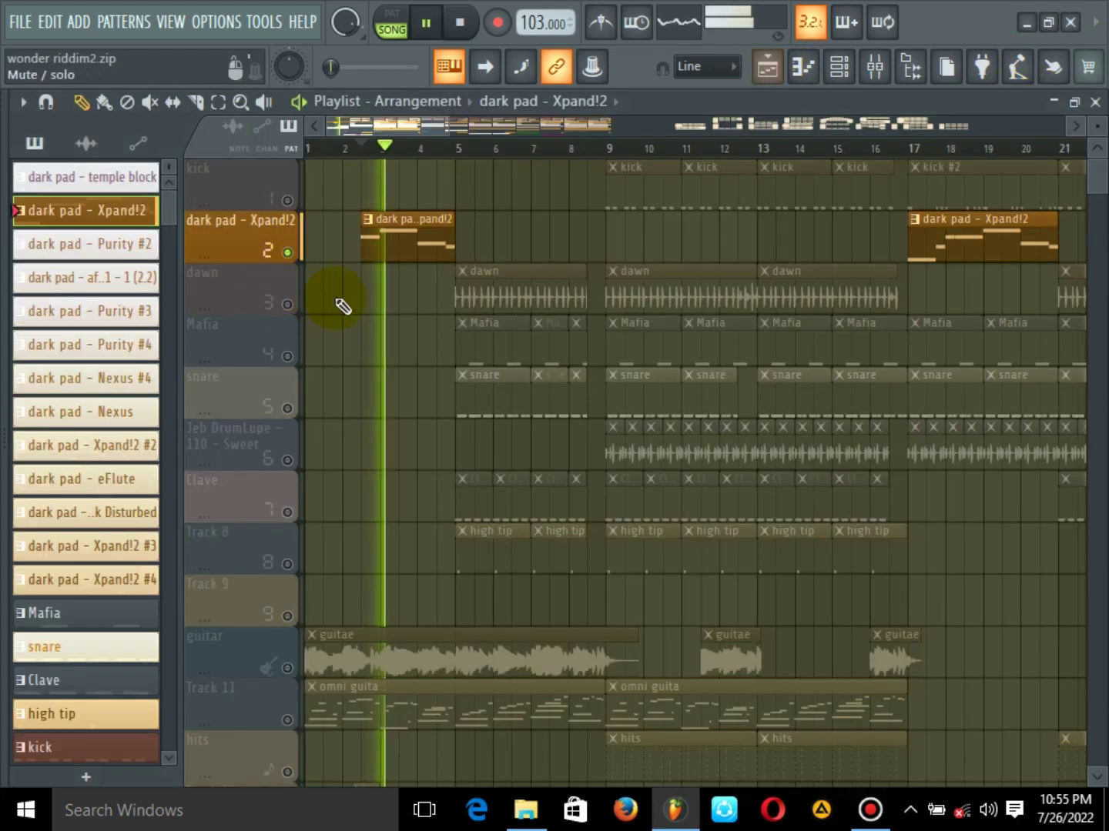
Unsolo the dark pad - Xpand!2 track and play the full arrangement while looking through the playlist tracks
key("space")
right_click(296, 253)
key("space")
scroll(321, 324, "down", 6)
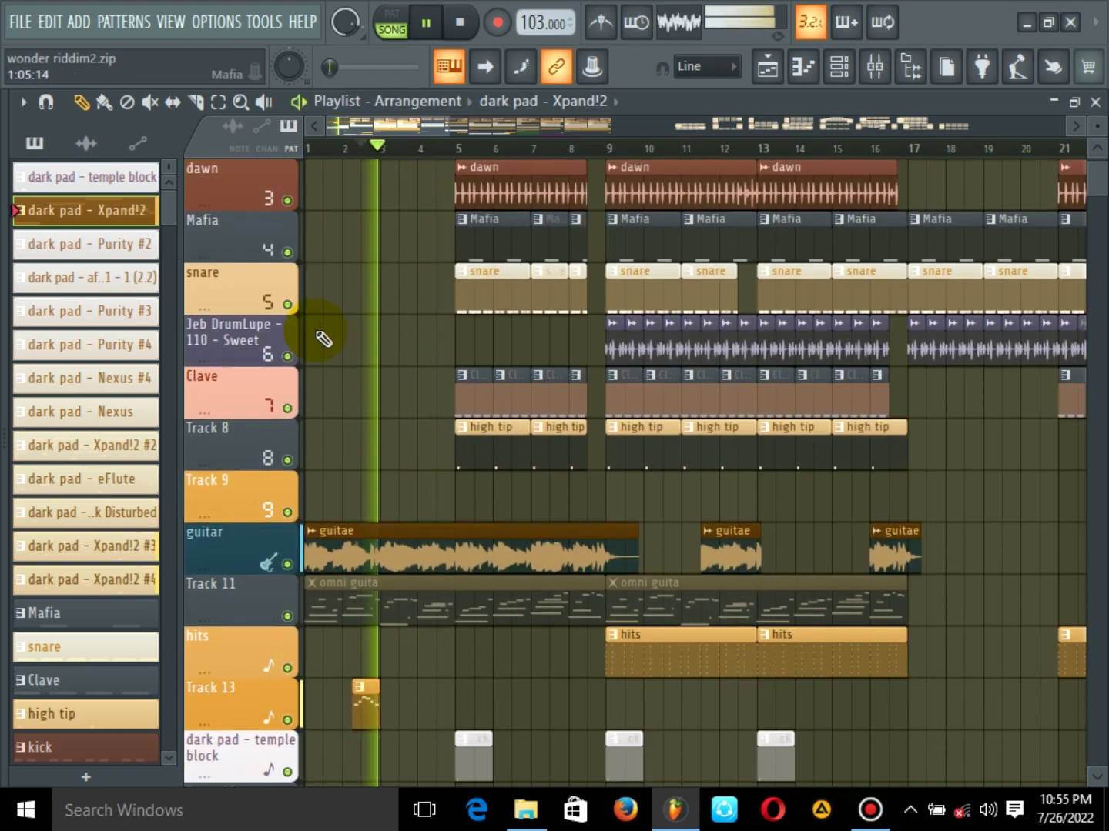
scroll(321, 339, "down", 10)
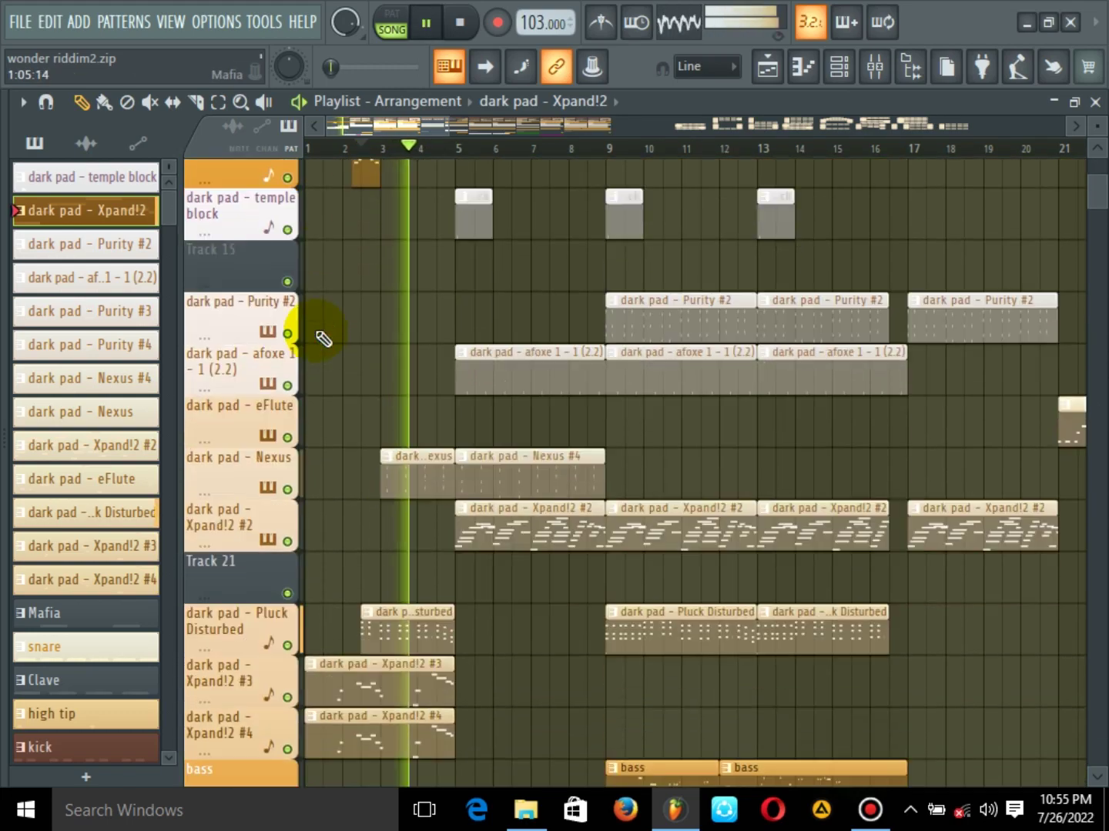
scroll(324, 338, "up", 11)
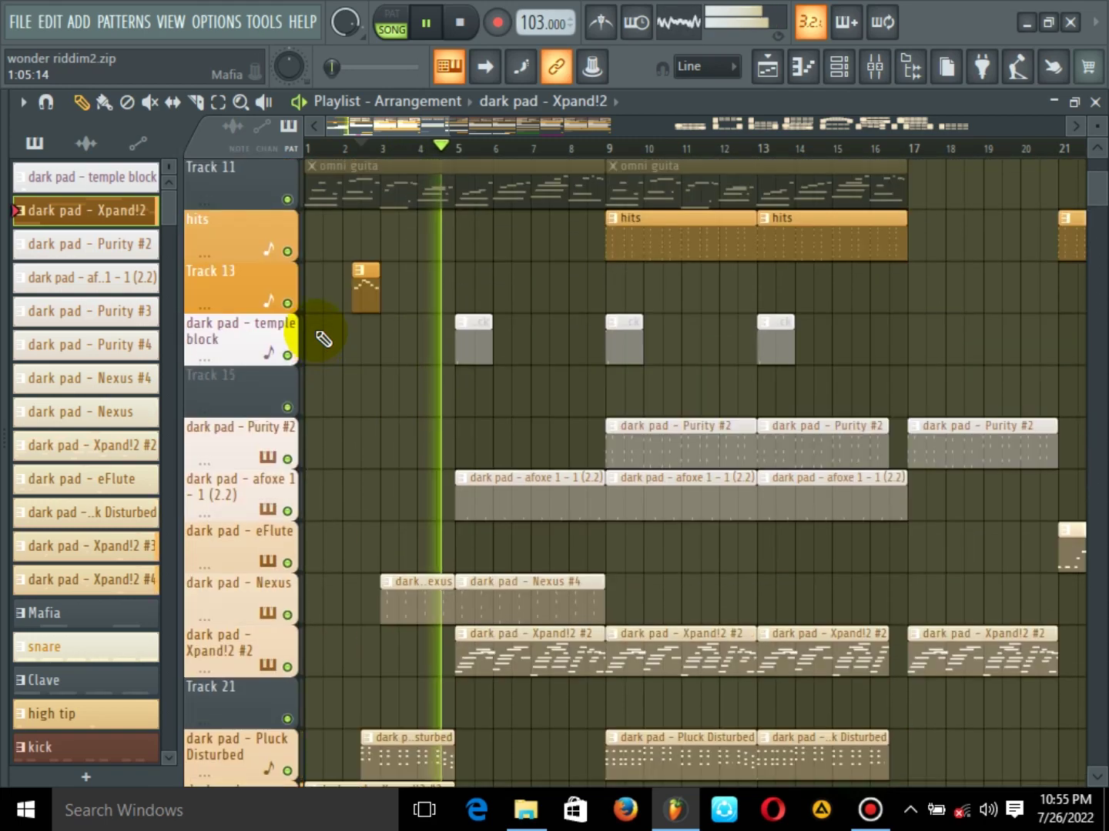
scroll(323, 339, "up", 5)
key("space")
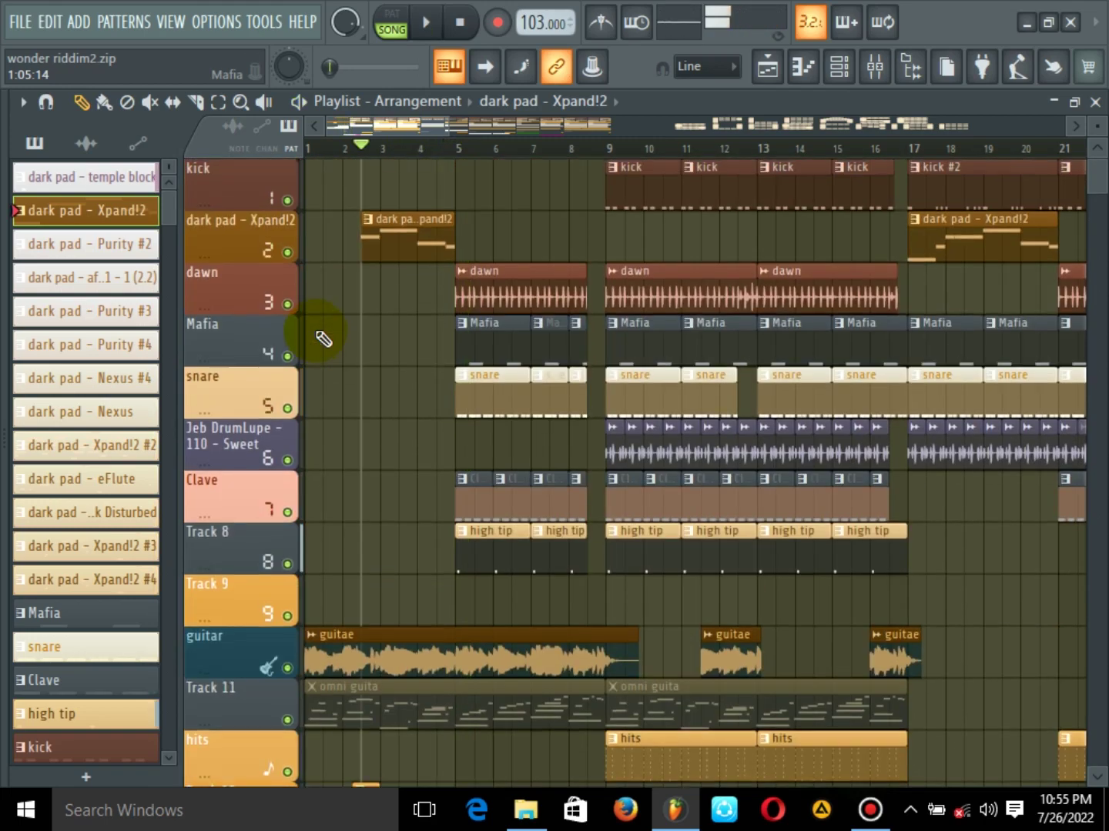
Solo the dawn track and play its first clip from bar 5
left_click(287, 304, "ctrl")
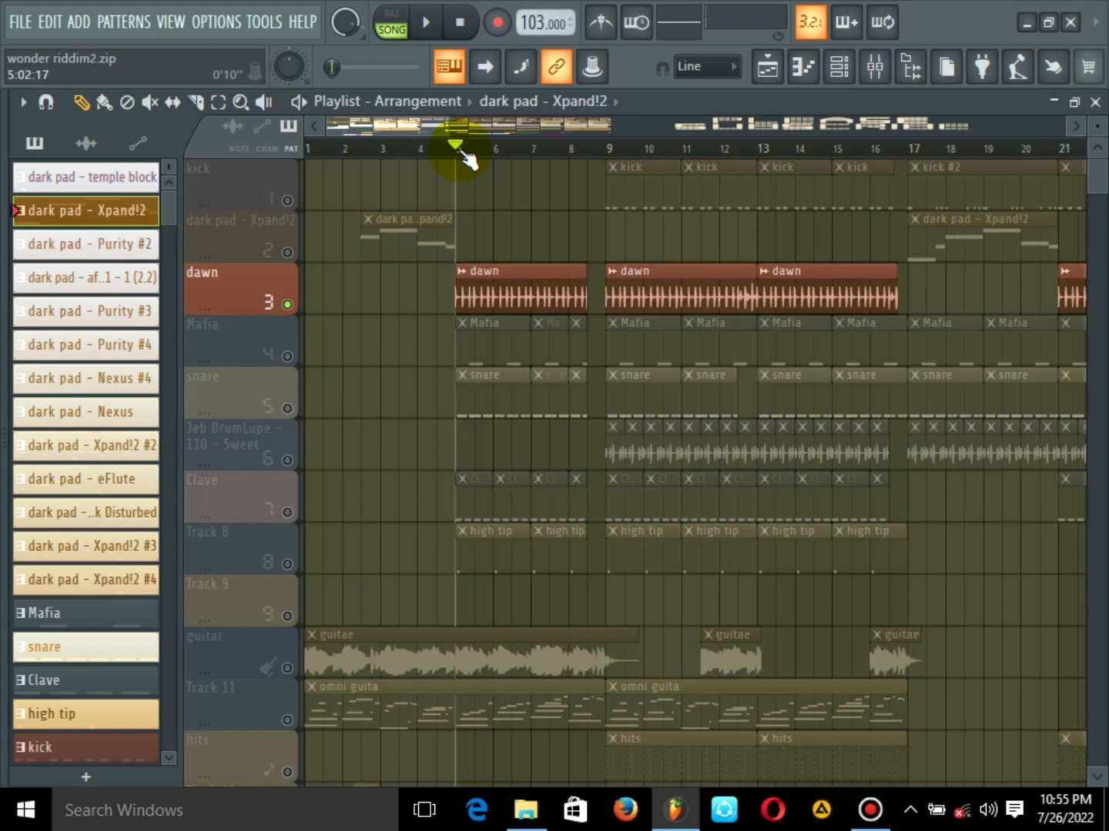
key("space")
scroll(475, 221, "down", 1)
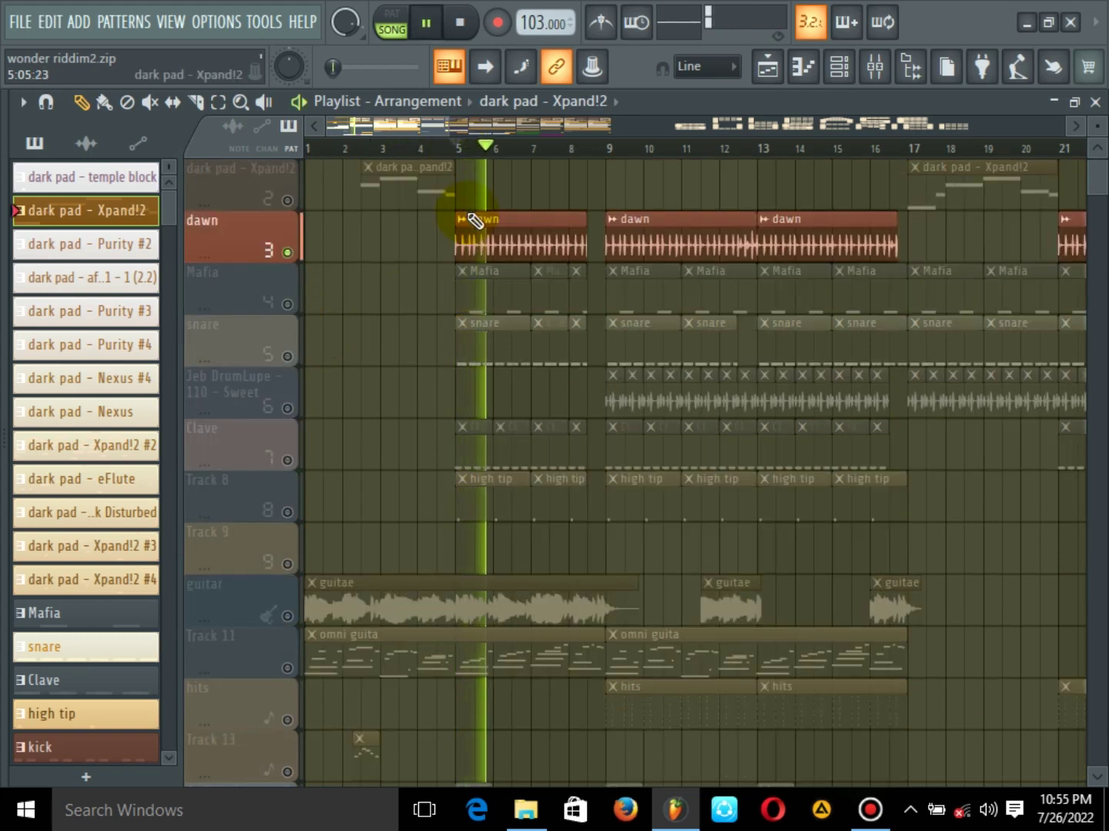
scroll(479, 195, "up", 1)
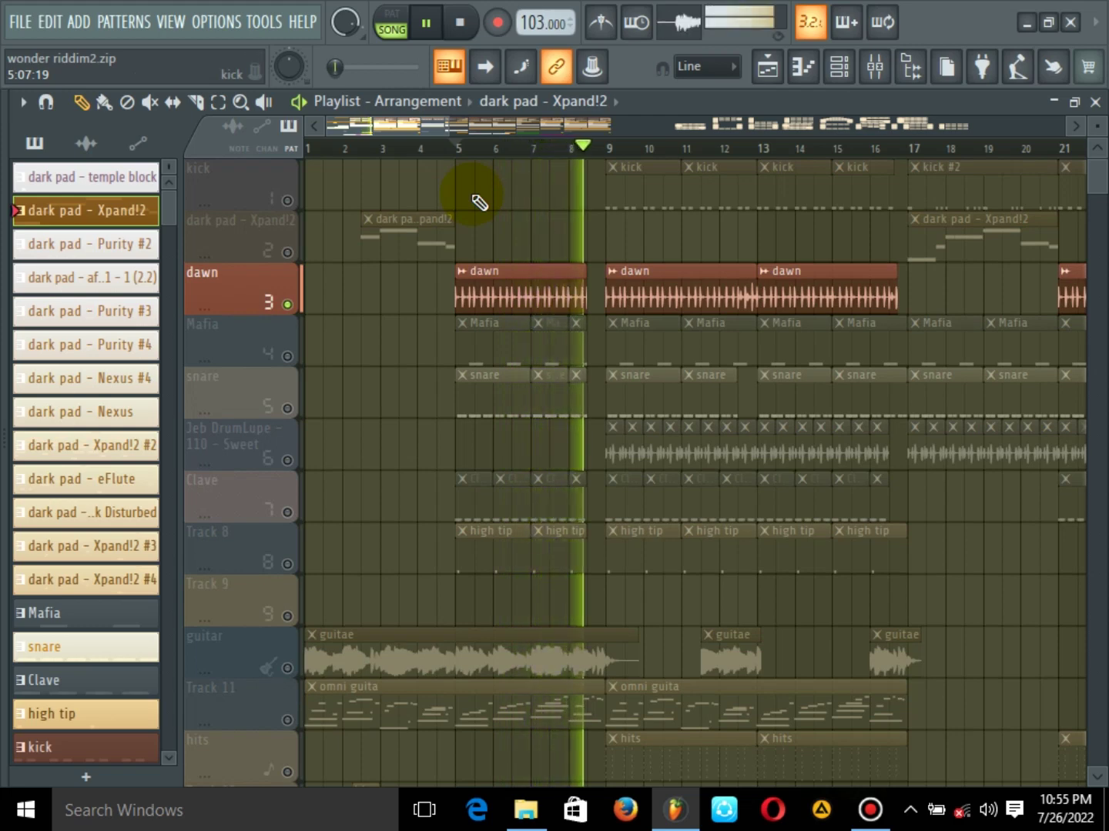
key("space")
Unmute the Mafia track and compare it with and without the dawn track during playback
left_click(287, 351)
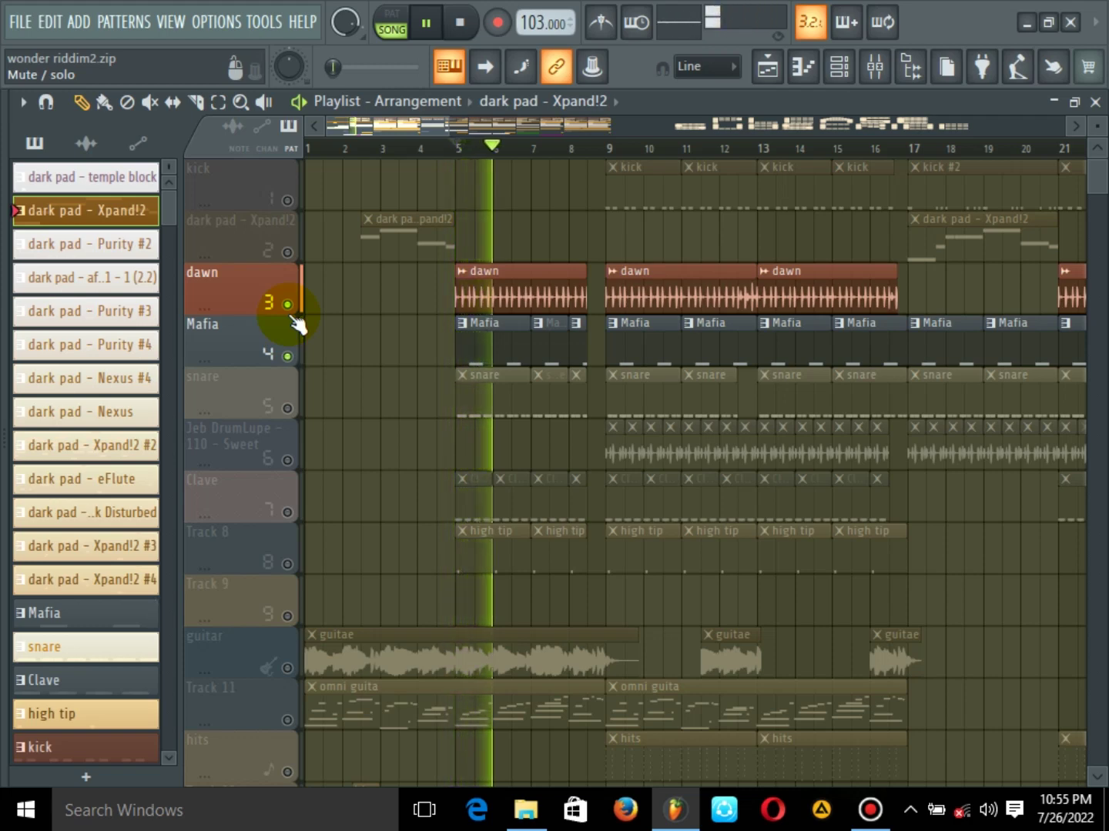
left_click(287, 304)
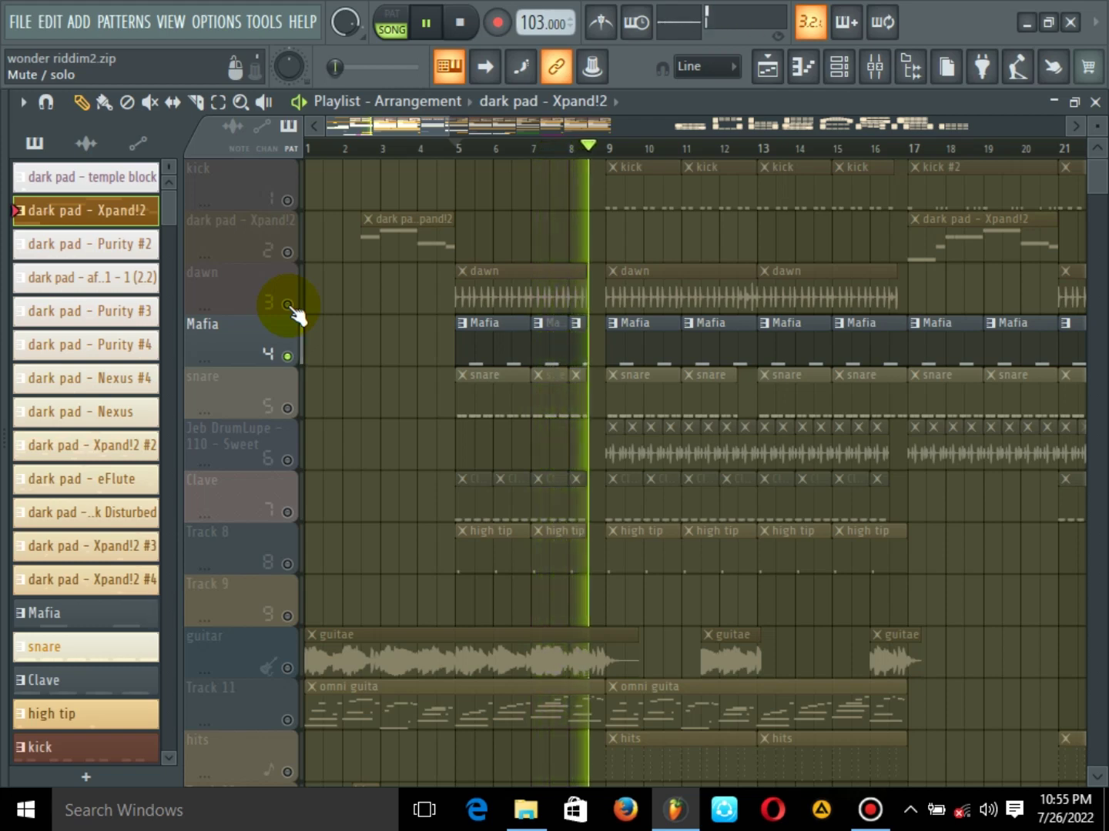
left_click(287, 304)
key("space")
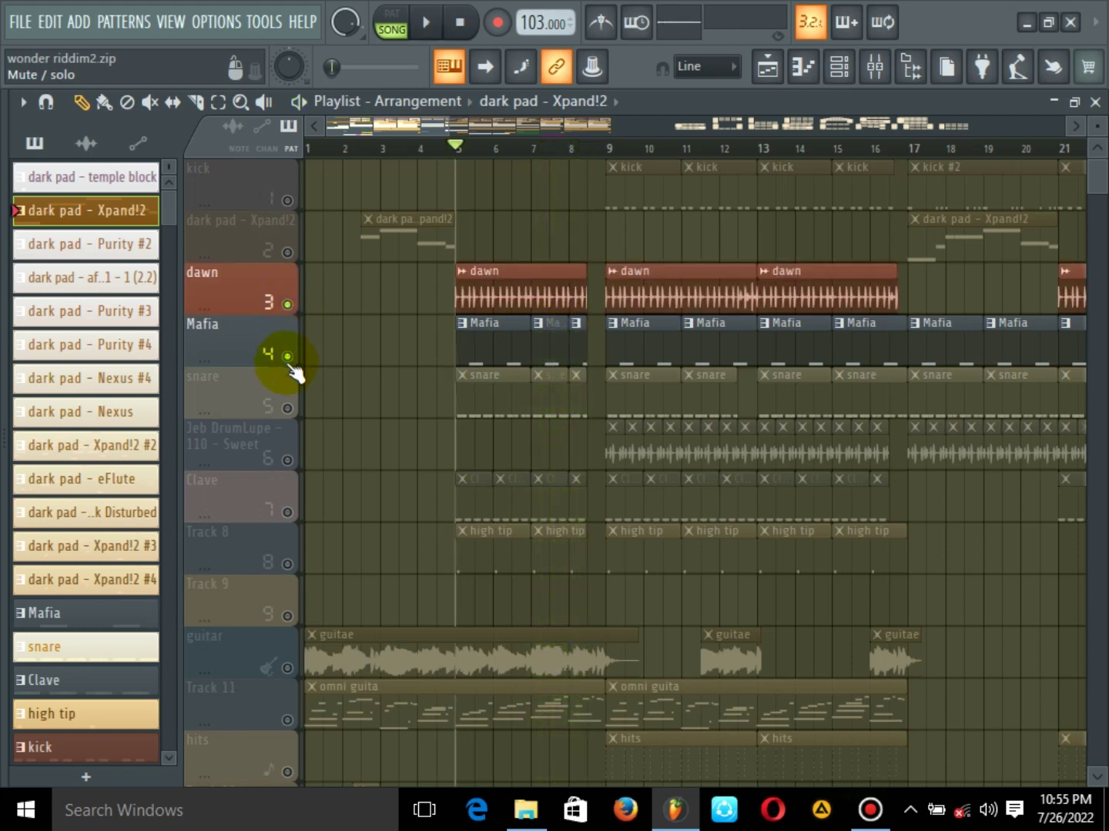
Add the snare track to the dawn and Mafia playback and solo the snare to hear it alone
left_click(288, 412)
key("space")
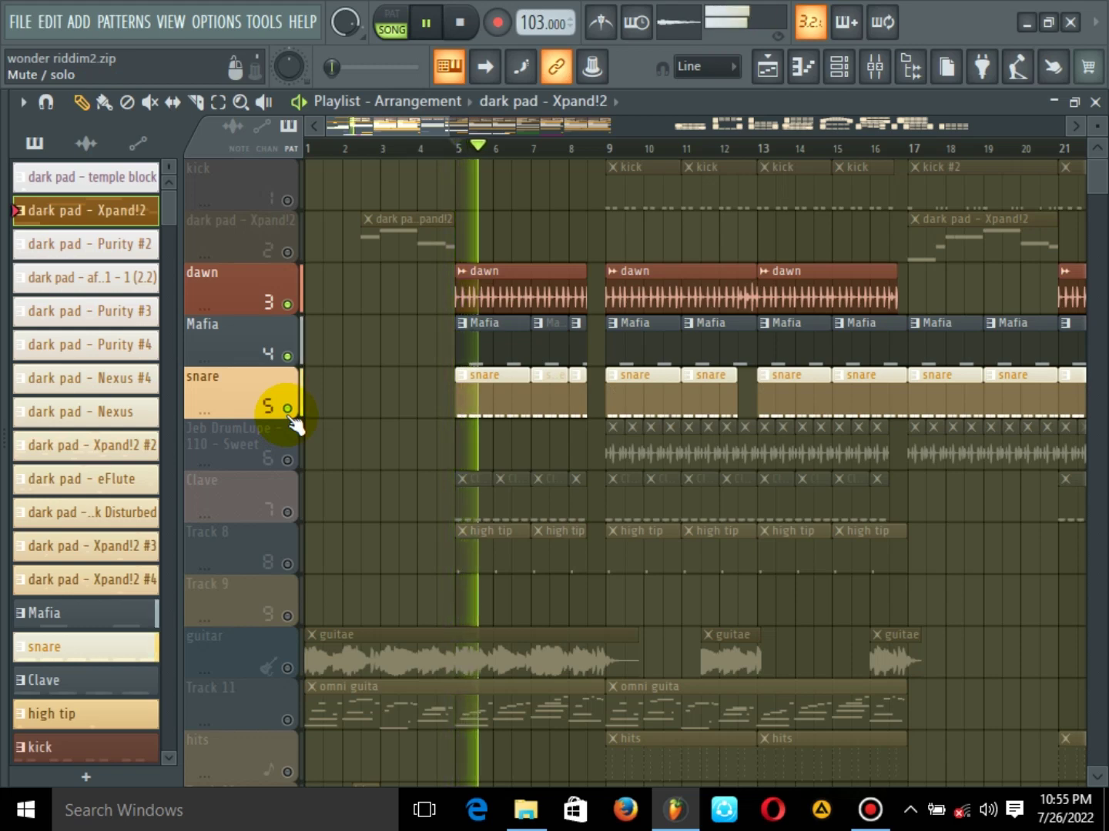
right_click(289, 412)
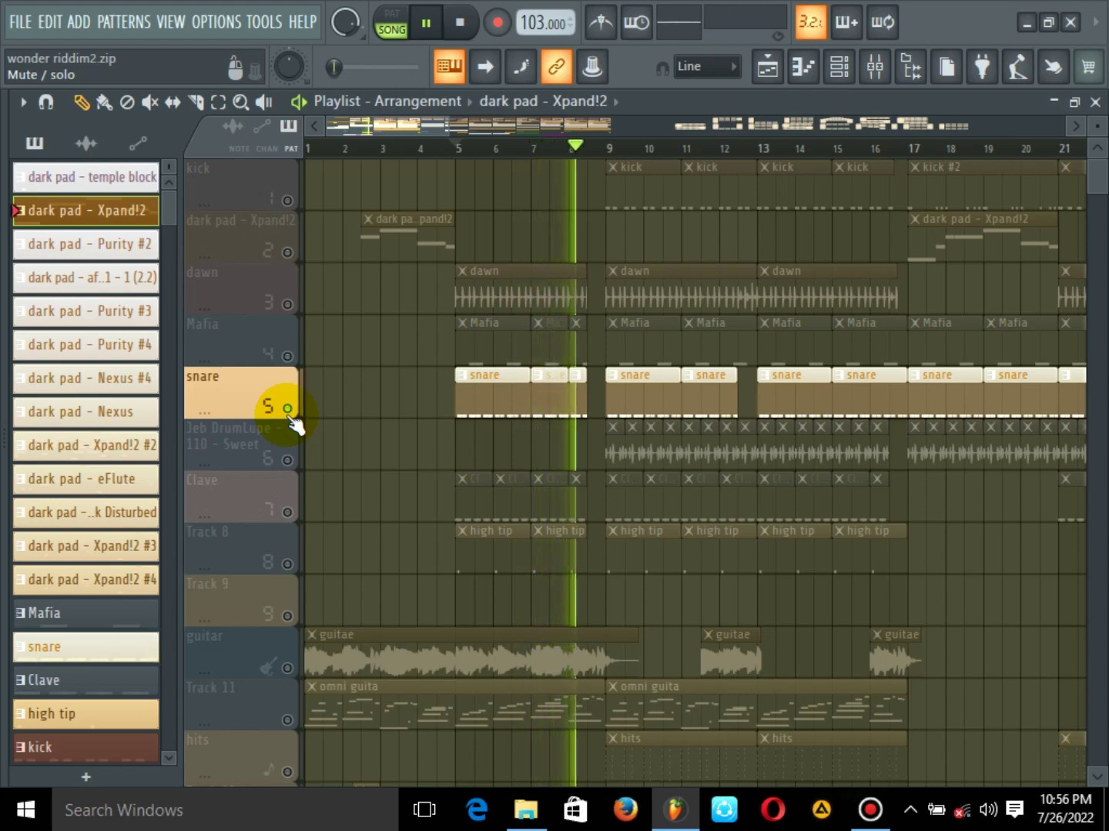
key("space")
Reset the snare solo and unmute the Mafia, dawn and dark pad - Xpand!2 tracks alongside the snare
right_click(289, 412)
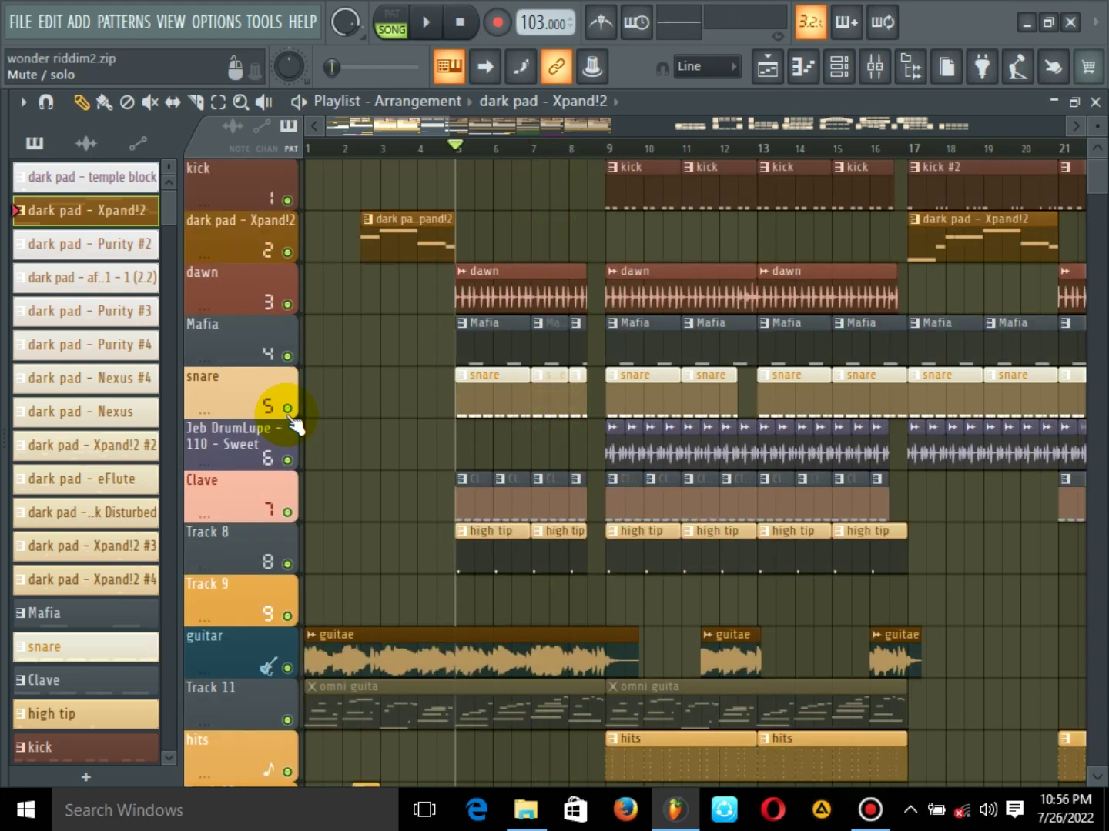
right_click(290, 414)
left_click(287, 356)
left_click(288, 303)
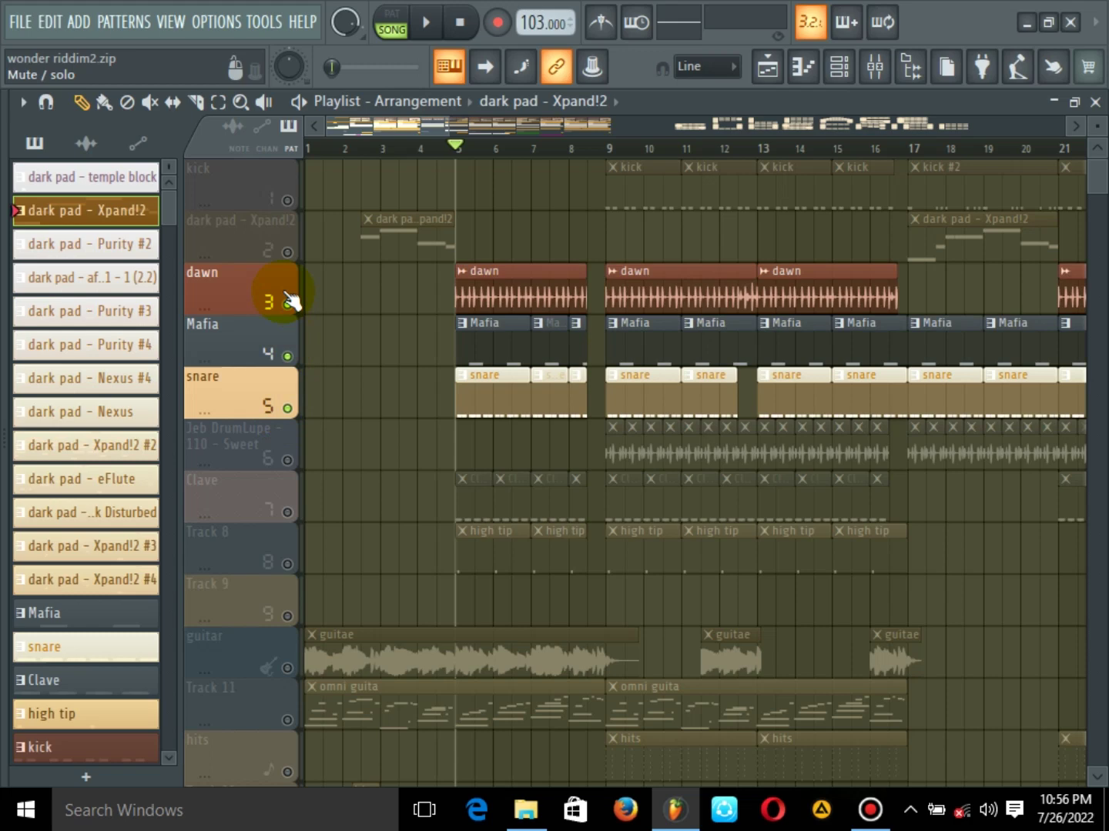
left_click(288, 254)
Play the enabled tracks, add the Clave track to them and solo it
key("space")
scroll(296, 385, "down", 1)
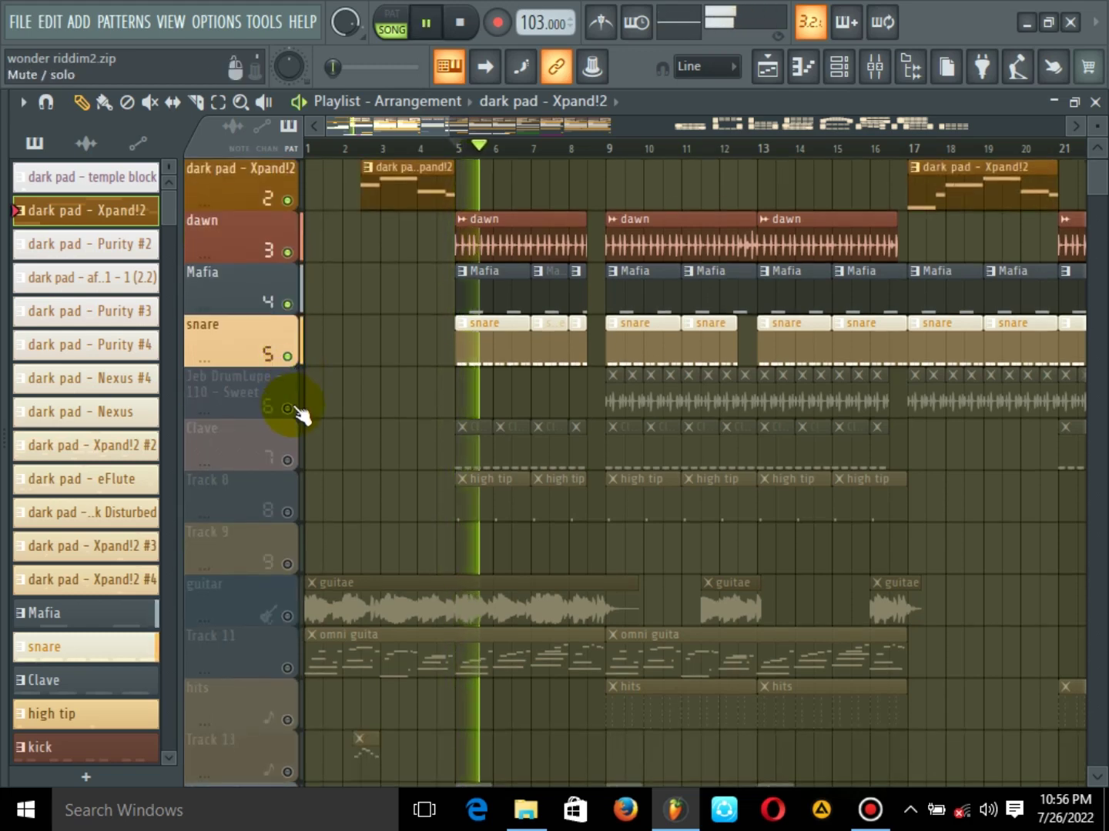
left_click(287, 461)
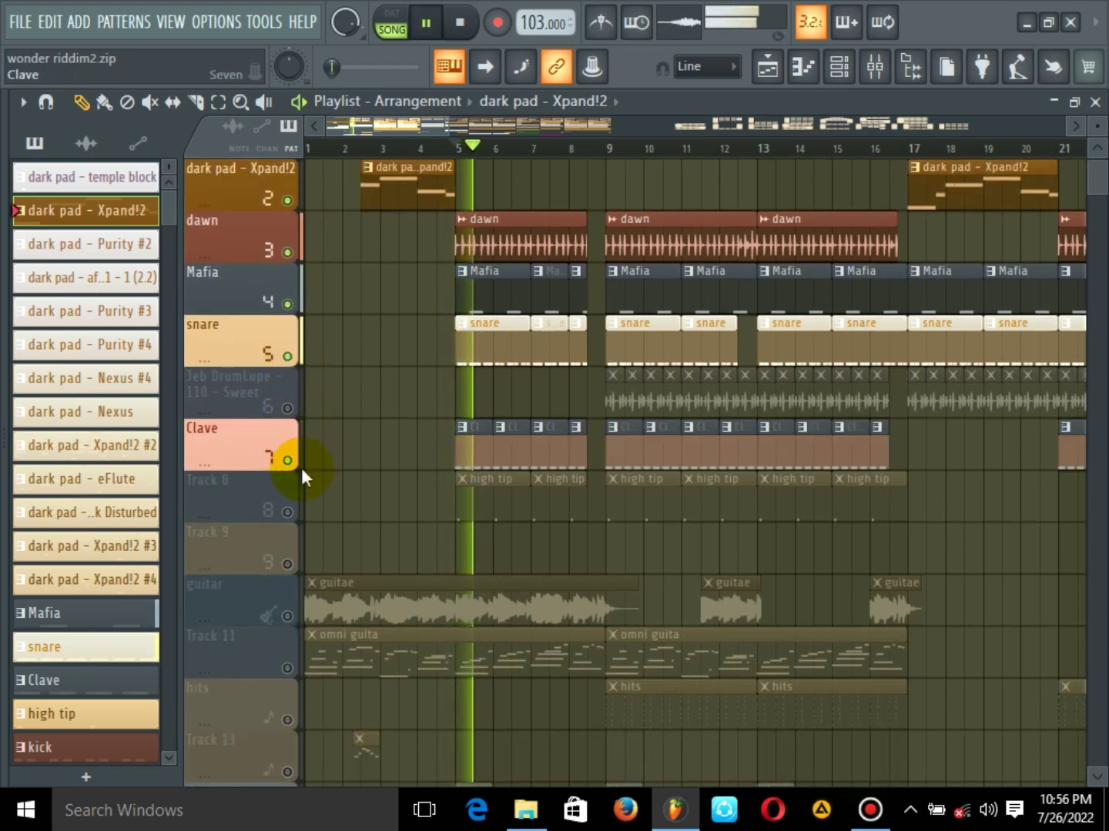
right_click(288, 461)
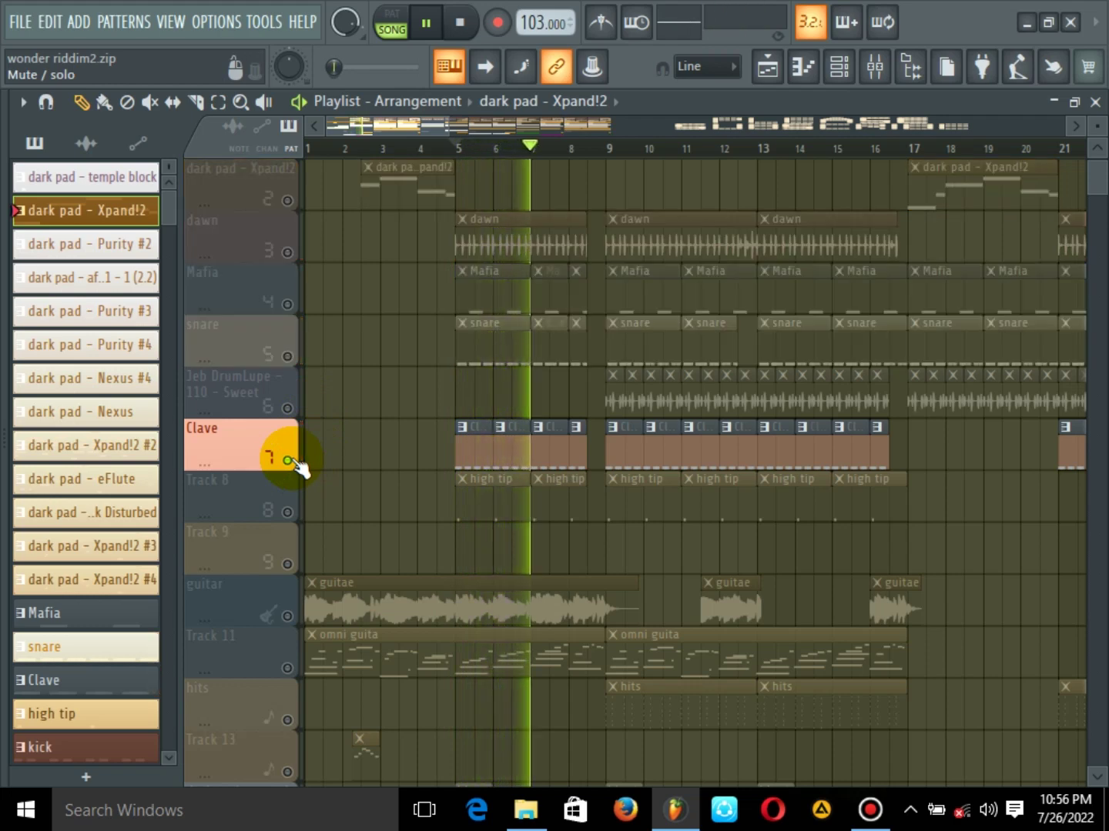
Unmute the Jeb DrumLupe, snare, Mafia and dawn tracks to hear them with the Clave track
left_click(288, 408)
left_click(288, 356)
left_click(288, 305)
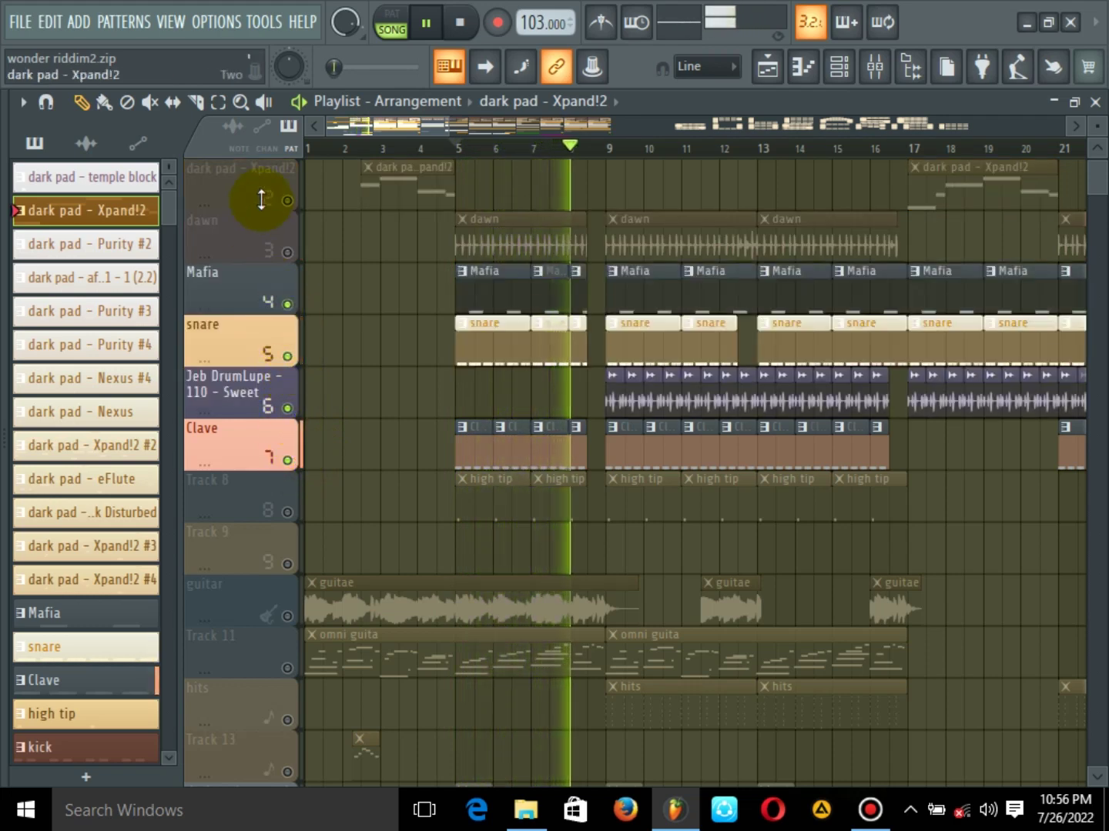
left_click(287, 253)
Unmute Track 8 with the high tip clips and solo it during playback
scroll(329, 372, "down", 2)
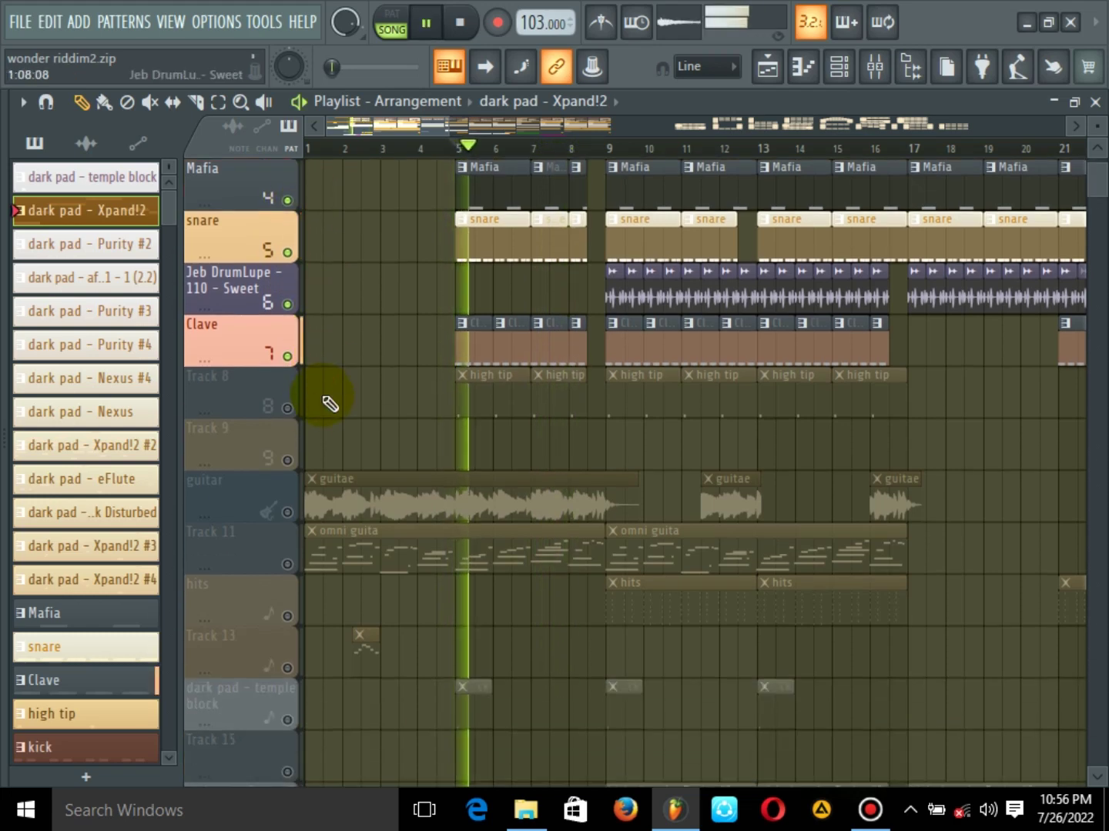
left_click(290, 409)
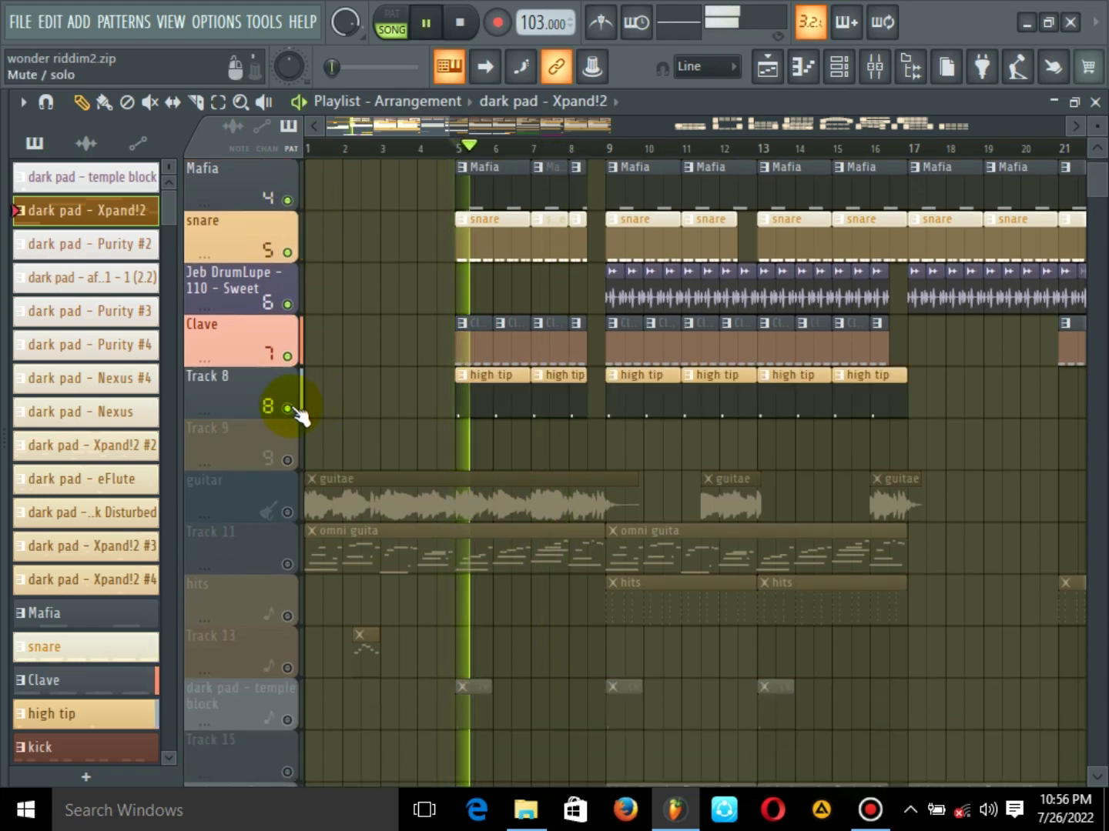
right_click(288, 409)
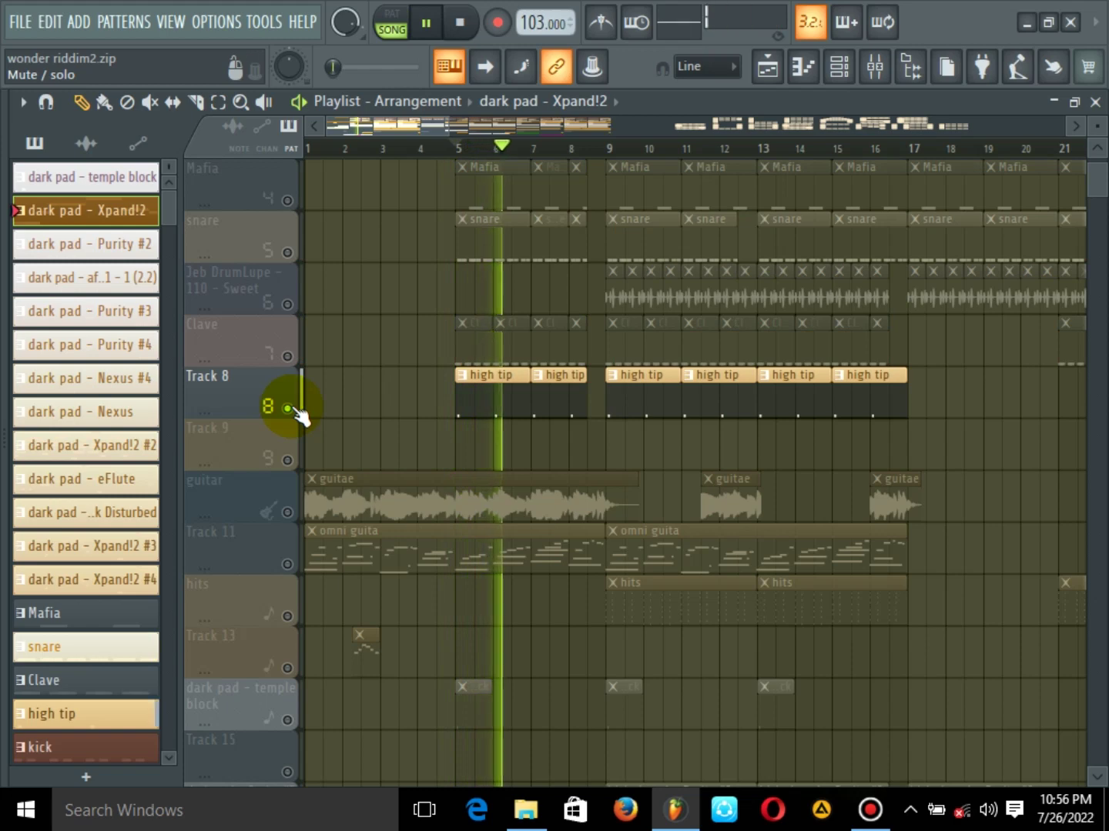
Unmute the Clave, Jeb DrumLupe, snare, Mafia and dawn tracks and play them together with Track 8
left_click(288, 356)
left_click(287, 304)
key("space")
left_click(287, 252)
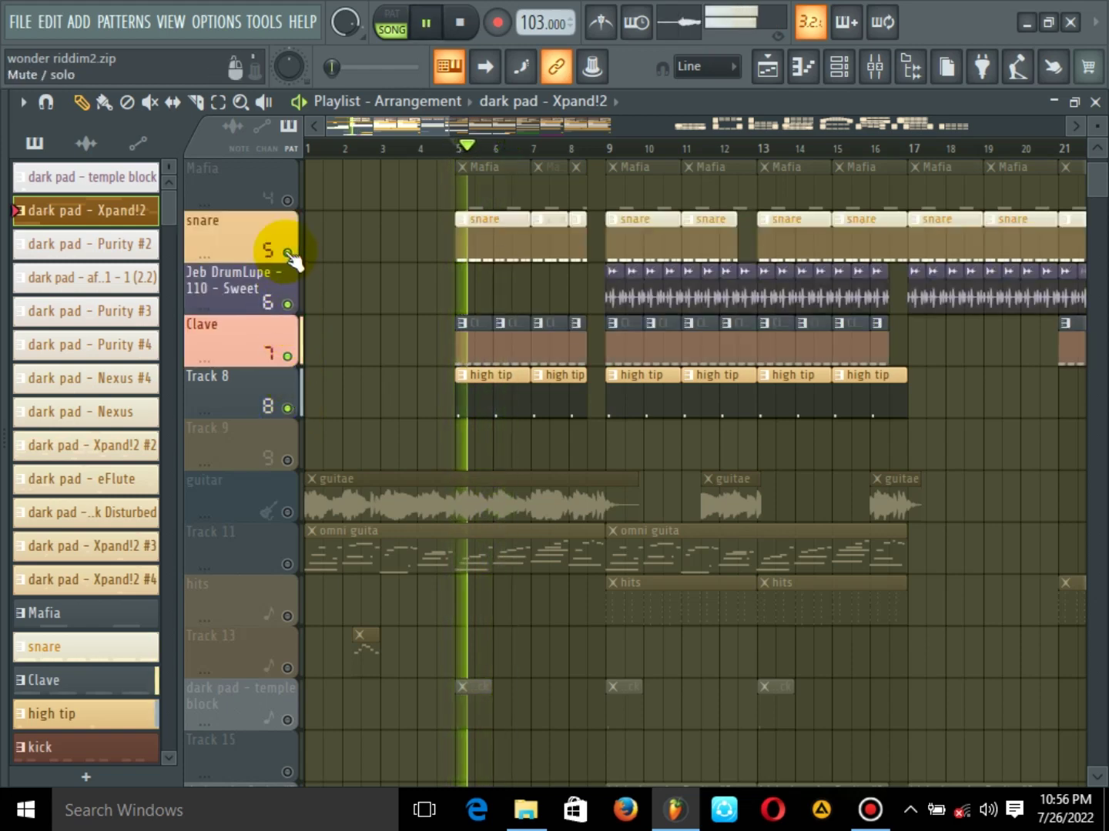
scroll(288, 278, "up", 2)
left_click(288, 282)
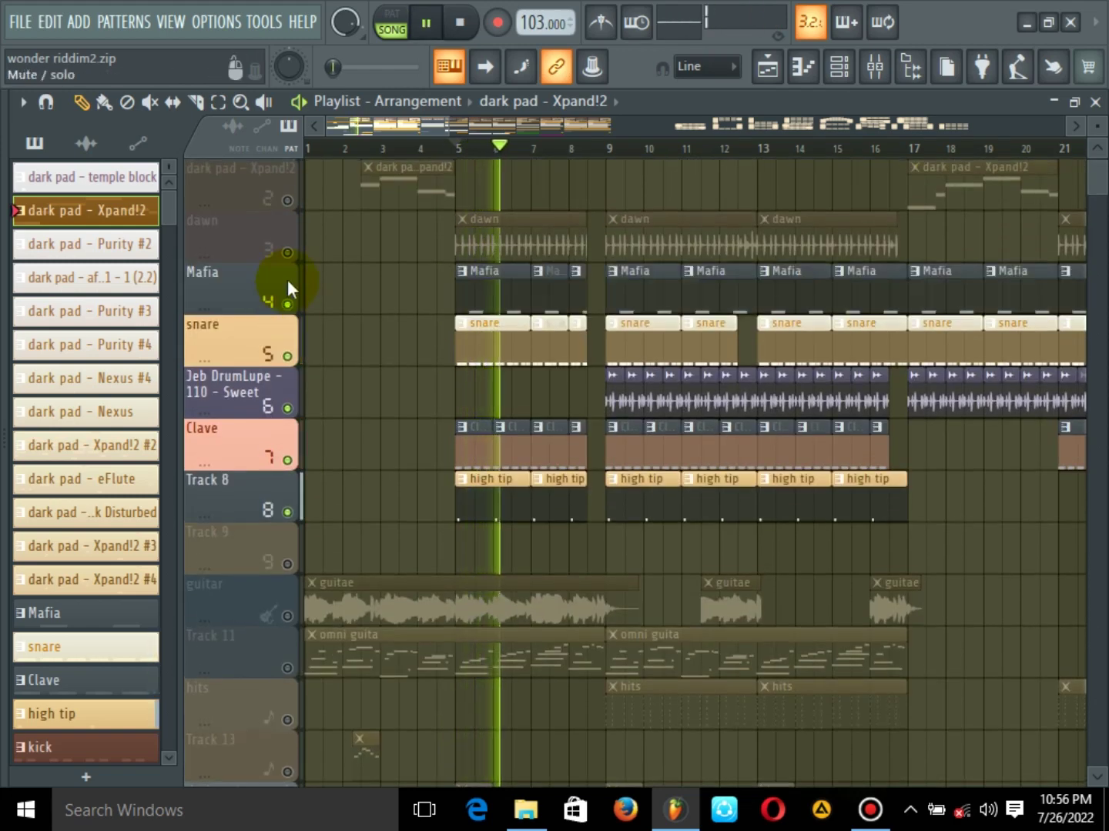
left_click(288, 251)
scroll(332, 316, "down", 1)
scroll(323, 347, "down", 1)
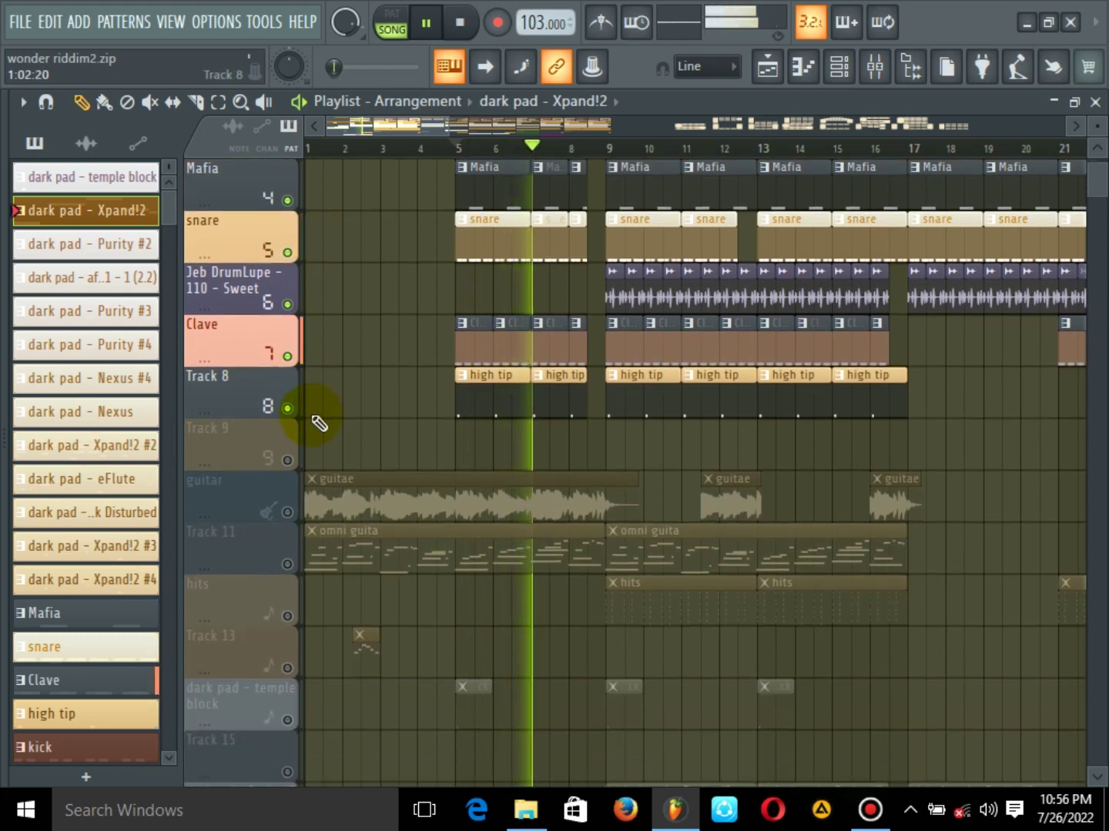
scroll(318, 420, "down", 1)
key("space")
Unmute the dark pad - afoxe 1 - 1 (2.2) track and play it together with the enabled percussion tracks
scroll(311, 370, "down", 1)
right_click(282, 287)
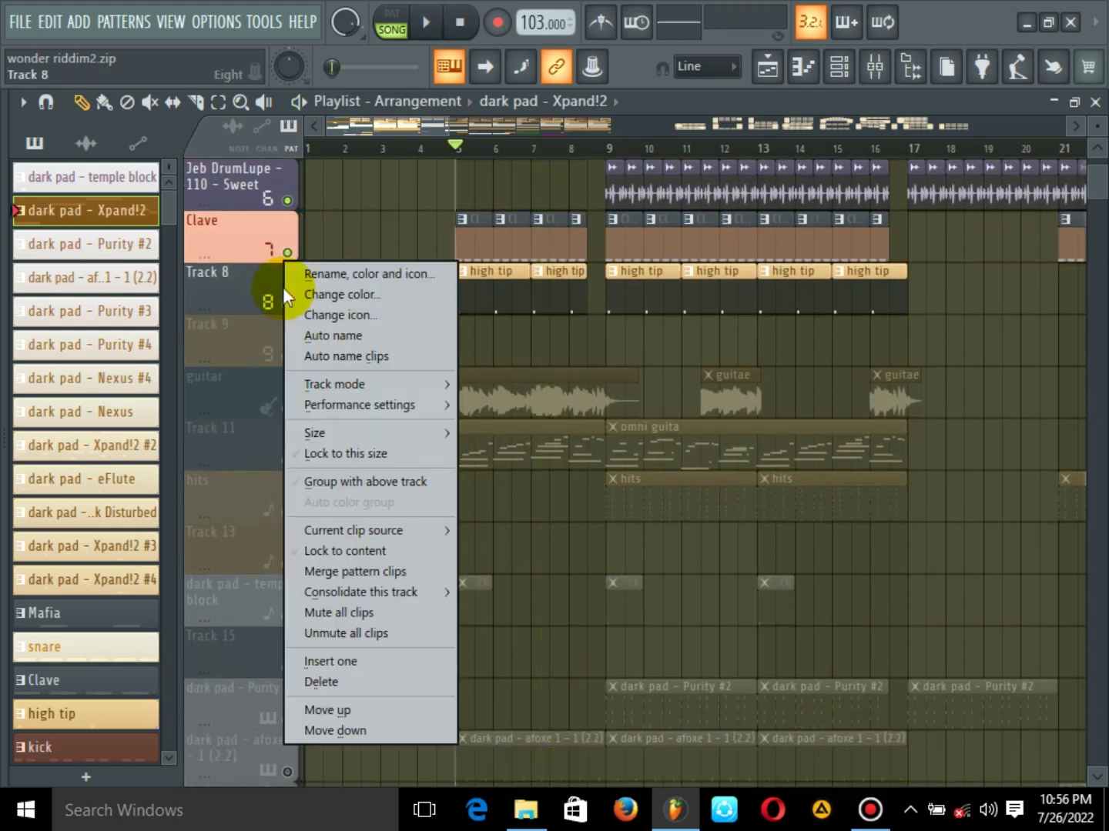
left_click(262, 308)
key("space")
scroll(359, 460, "down", 9)
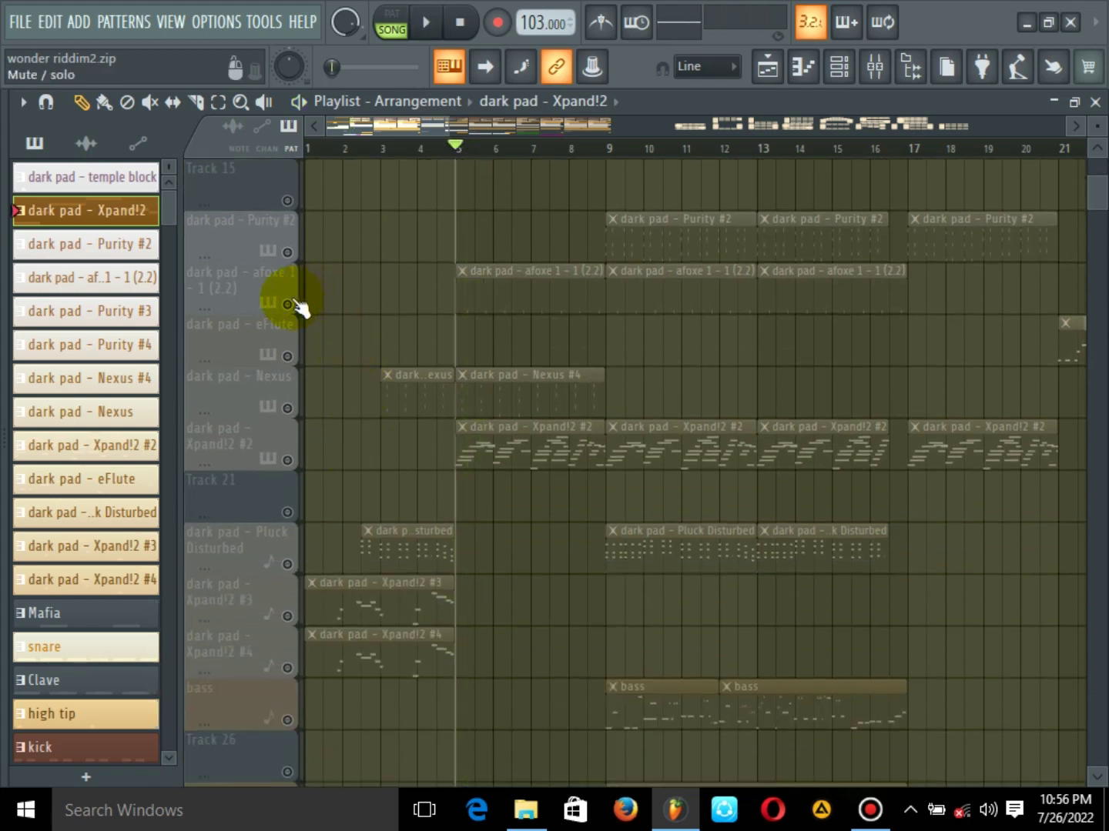
left_click(290, 304)
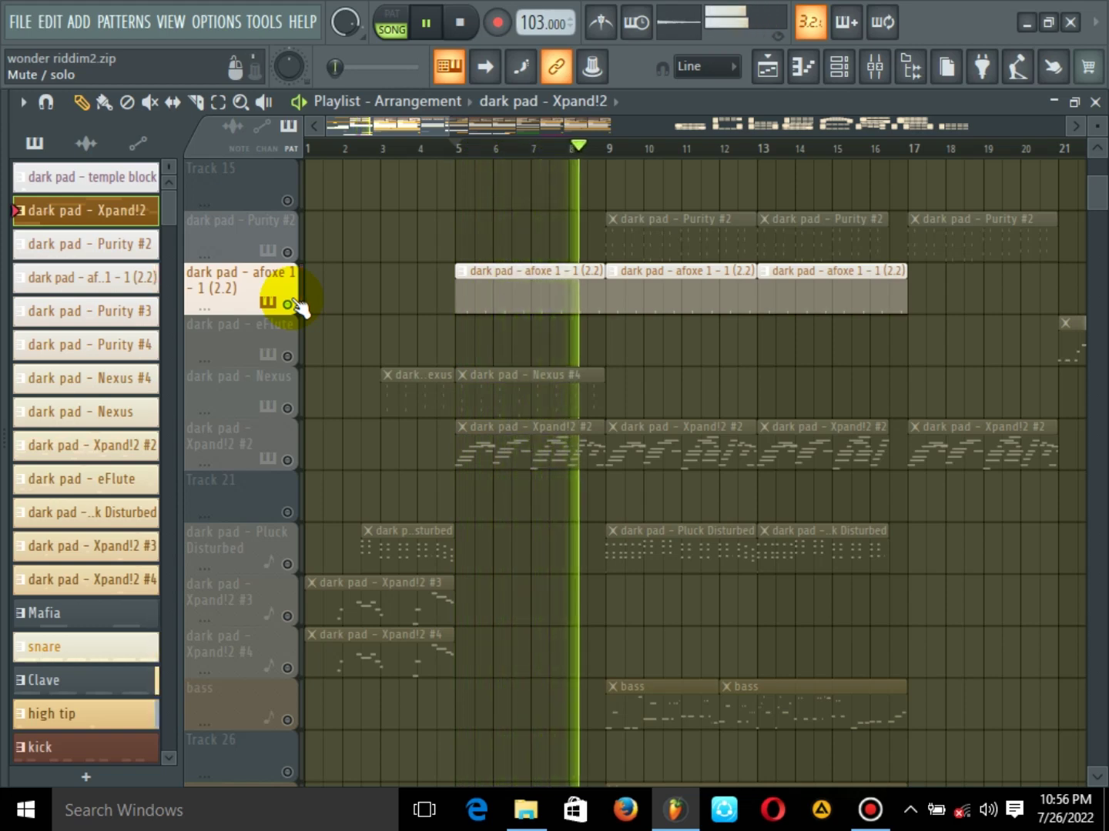
Unmute the dark pad - Xpand!2 #2 track and open its first clip in the piano roll
left_click(290, 460)
double_click(497, 453)
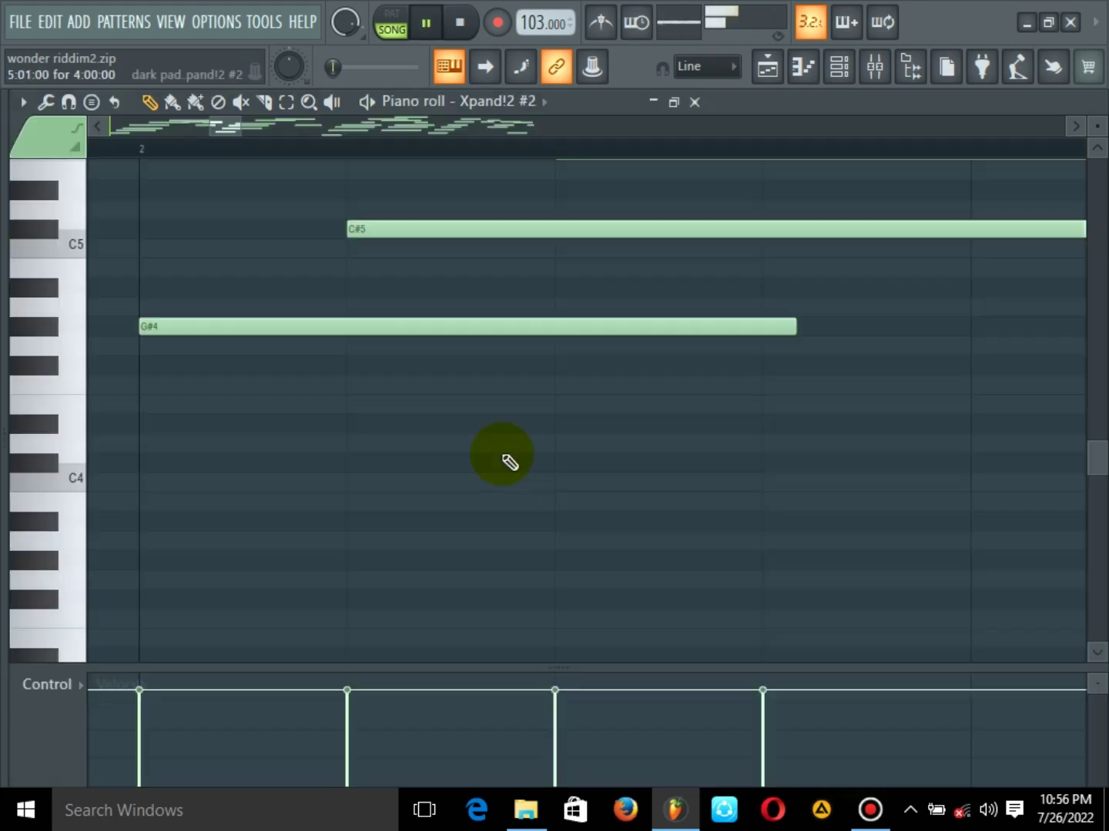
Open the Xpand!2 #2 instrument from the channel rack and reposition its window to show the loaded preset
left_click(839, 68)
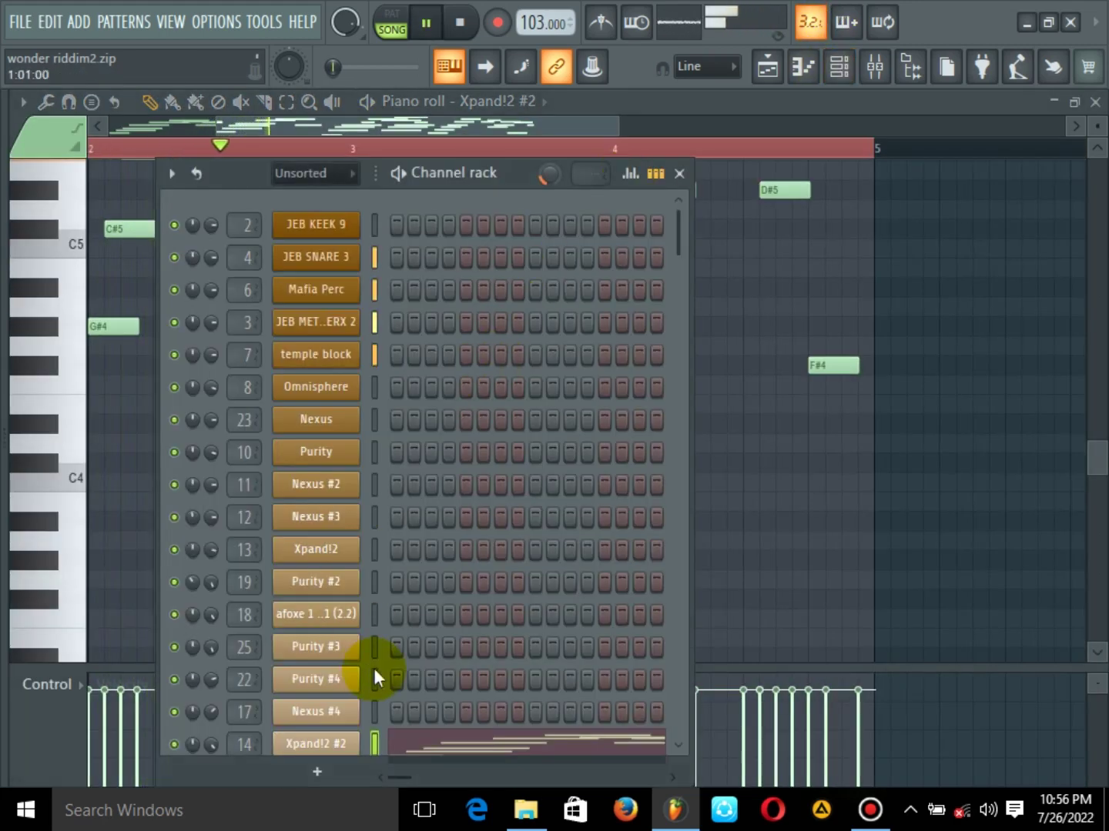
scroll(656, 470, "down", 9)
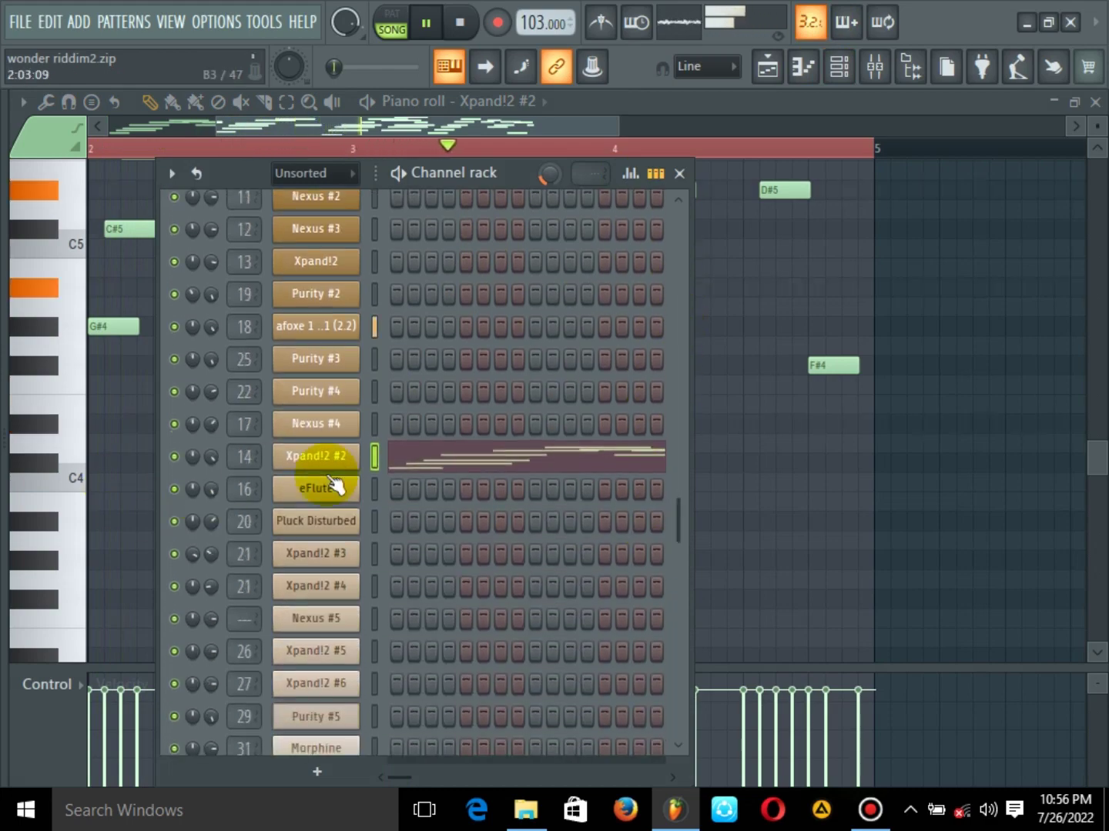
left_click(338, 456)
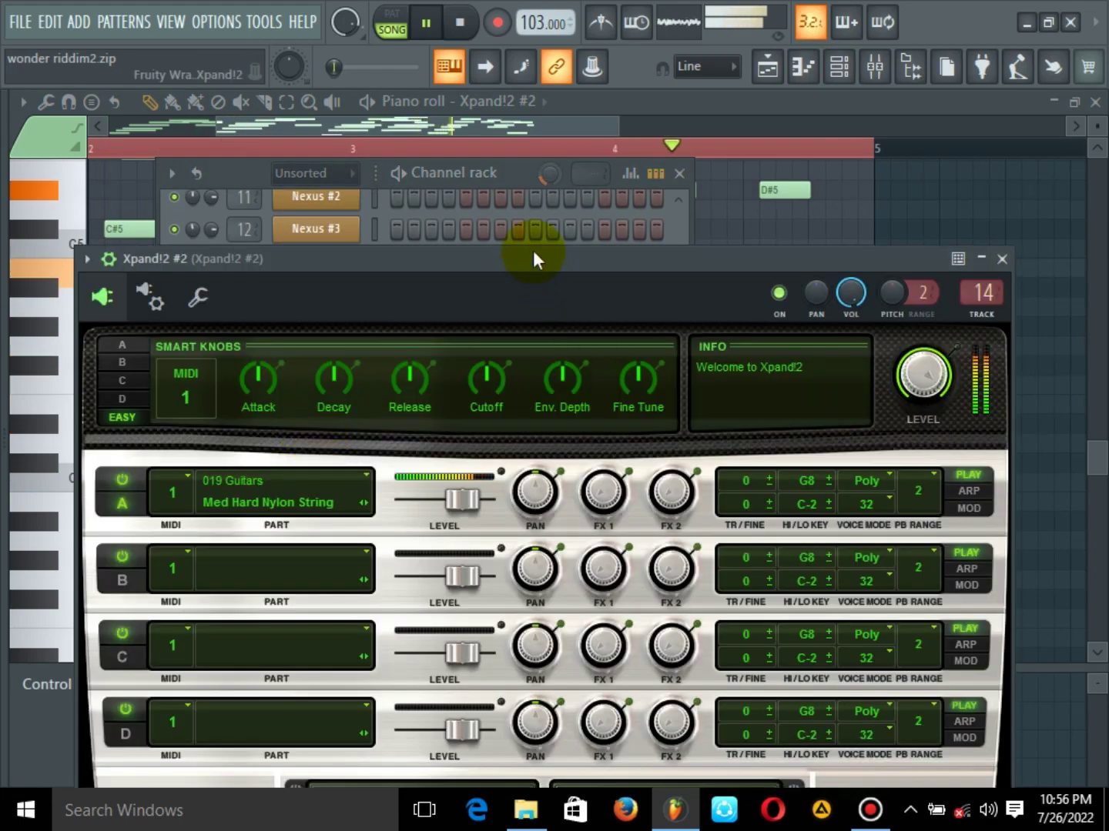
left_click_drag(532, 251, 552, 202)
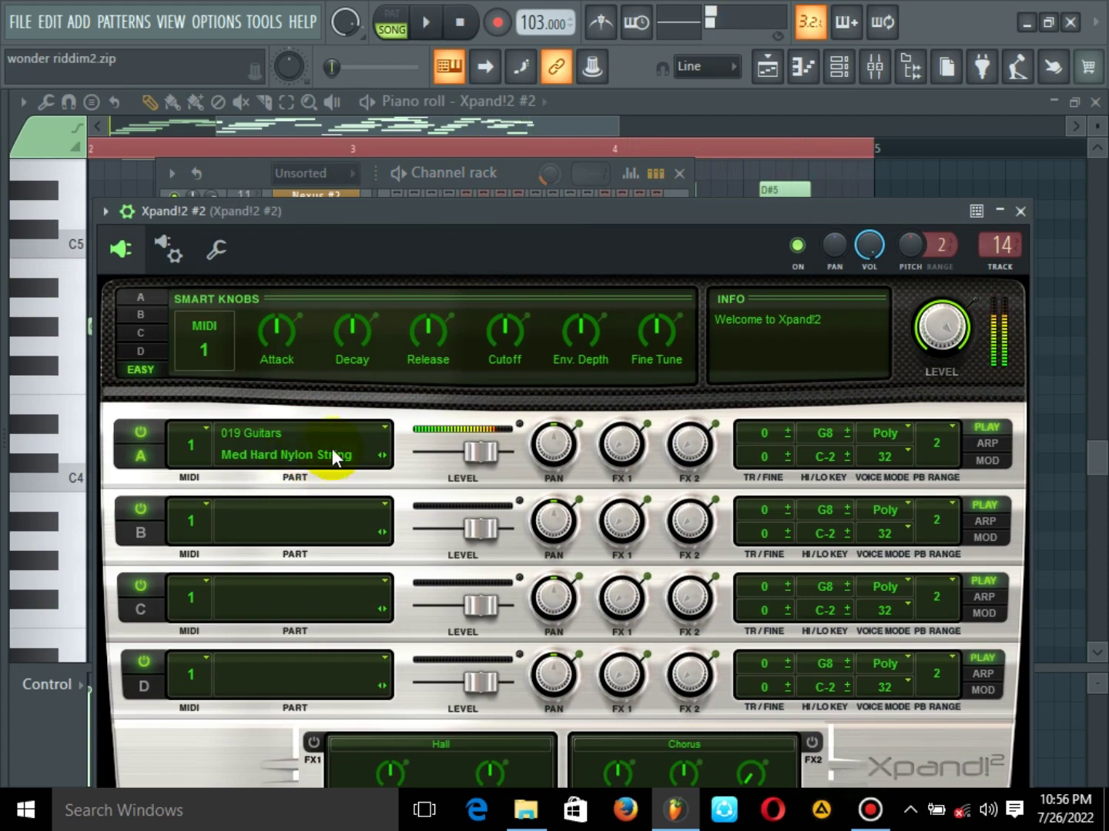
Choose Med Hard Nylon String from the 019 Guitars category for part A and close the Xpand!2 #2 instrument
left_click(378, 428)
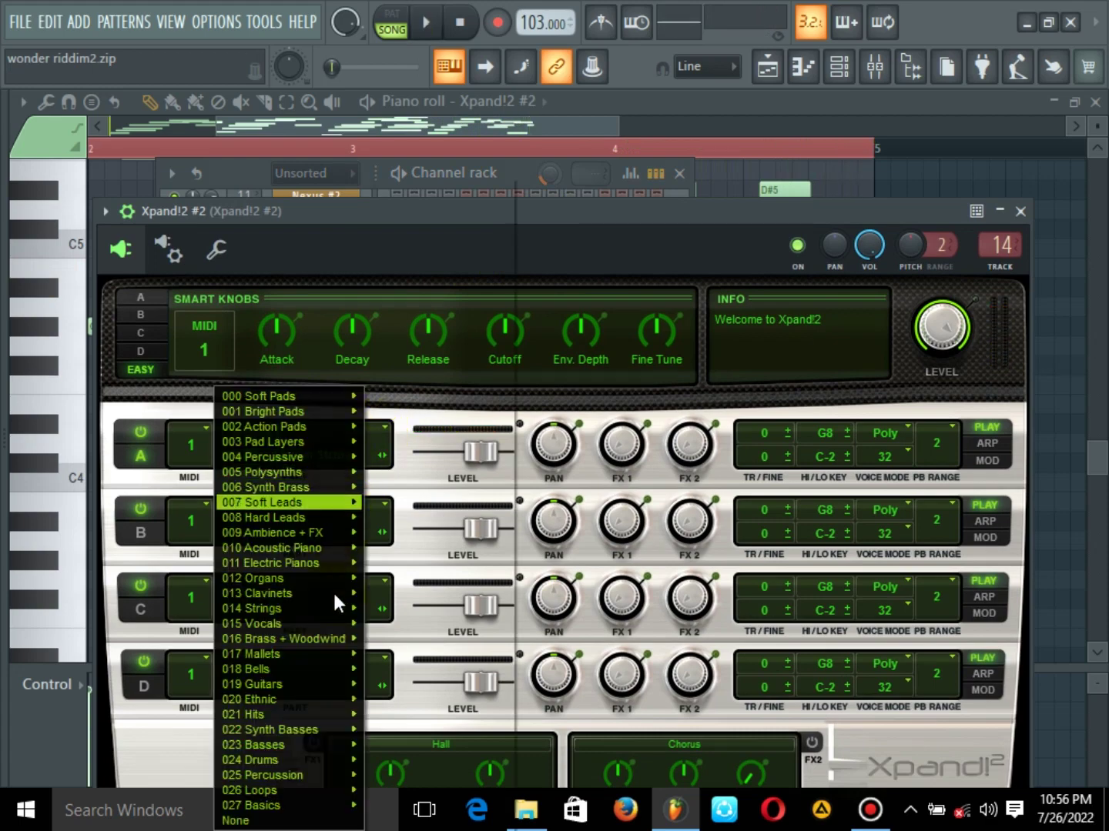
mouse_move(327, 599)
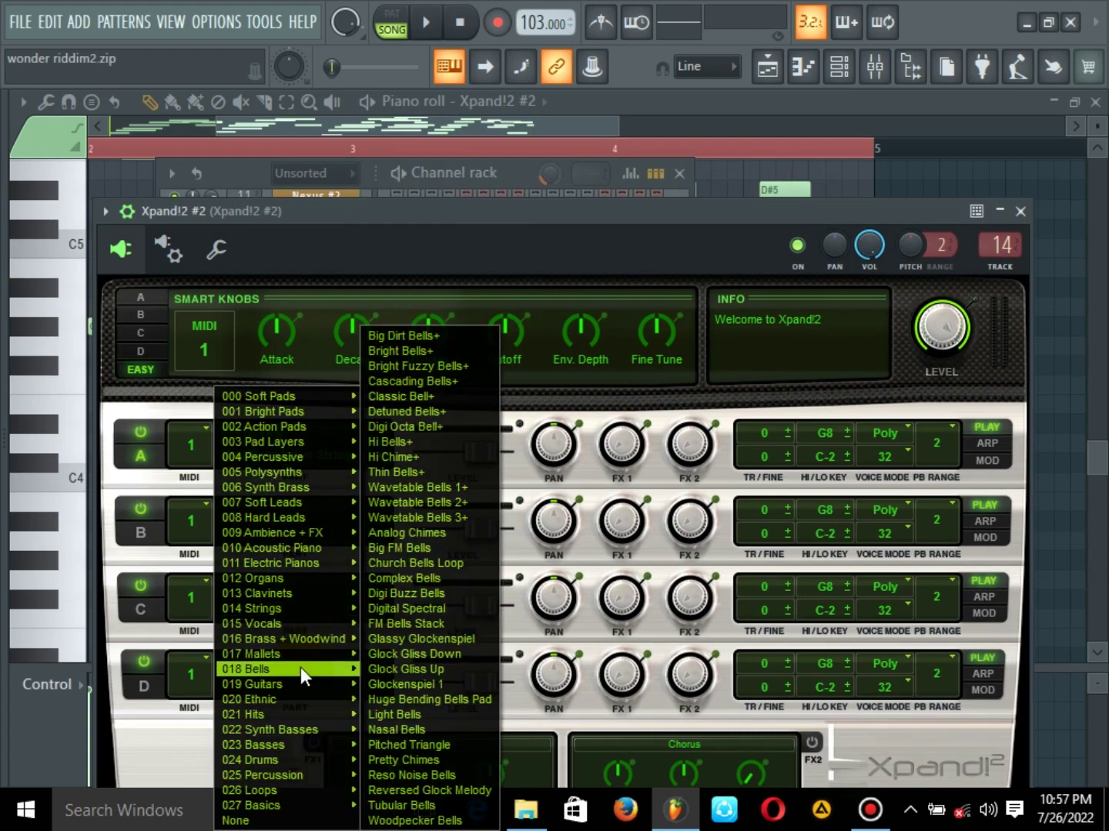
mouse_move(298, 687)
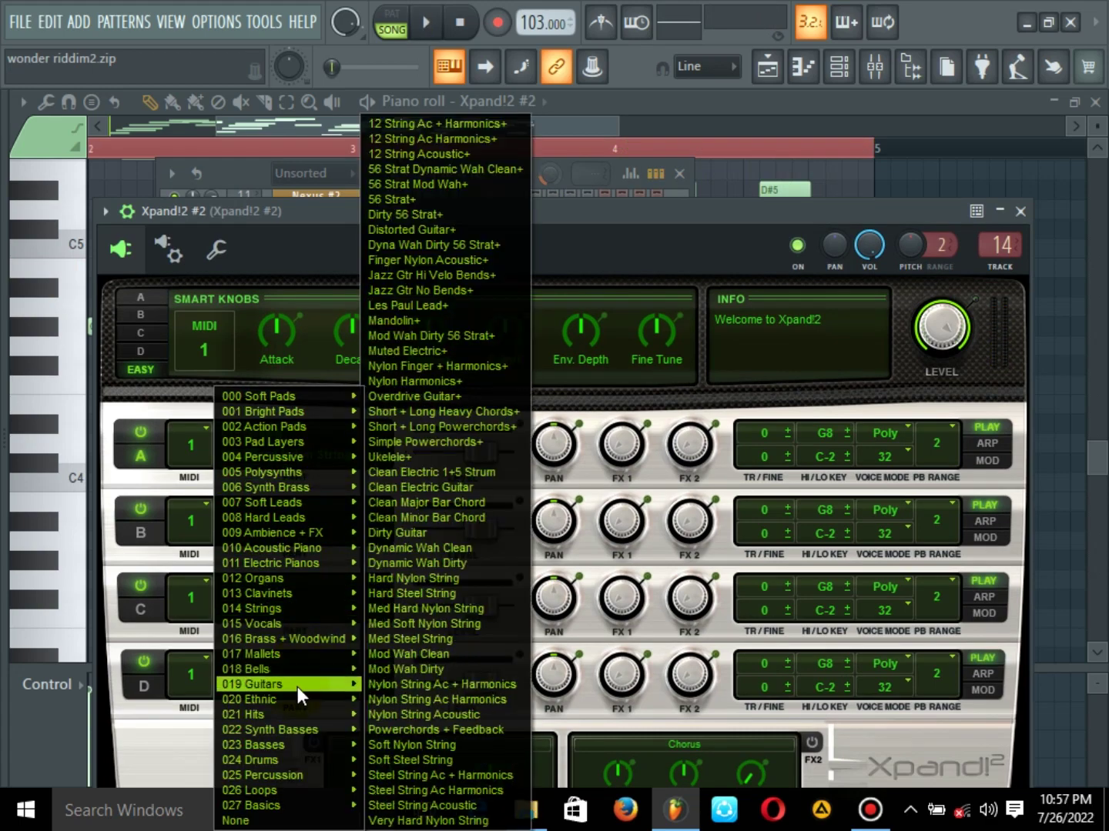
left_click(413, 609)
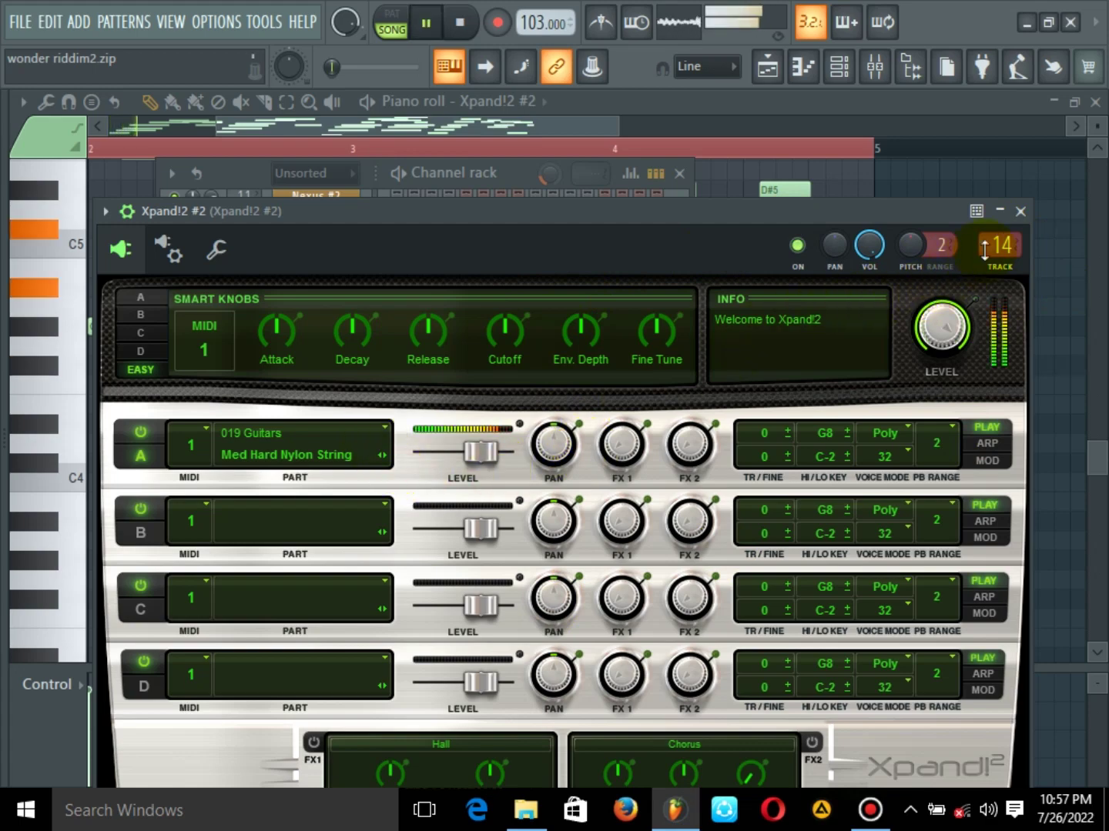
left_click(1020, 211)
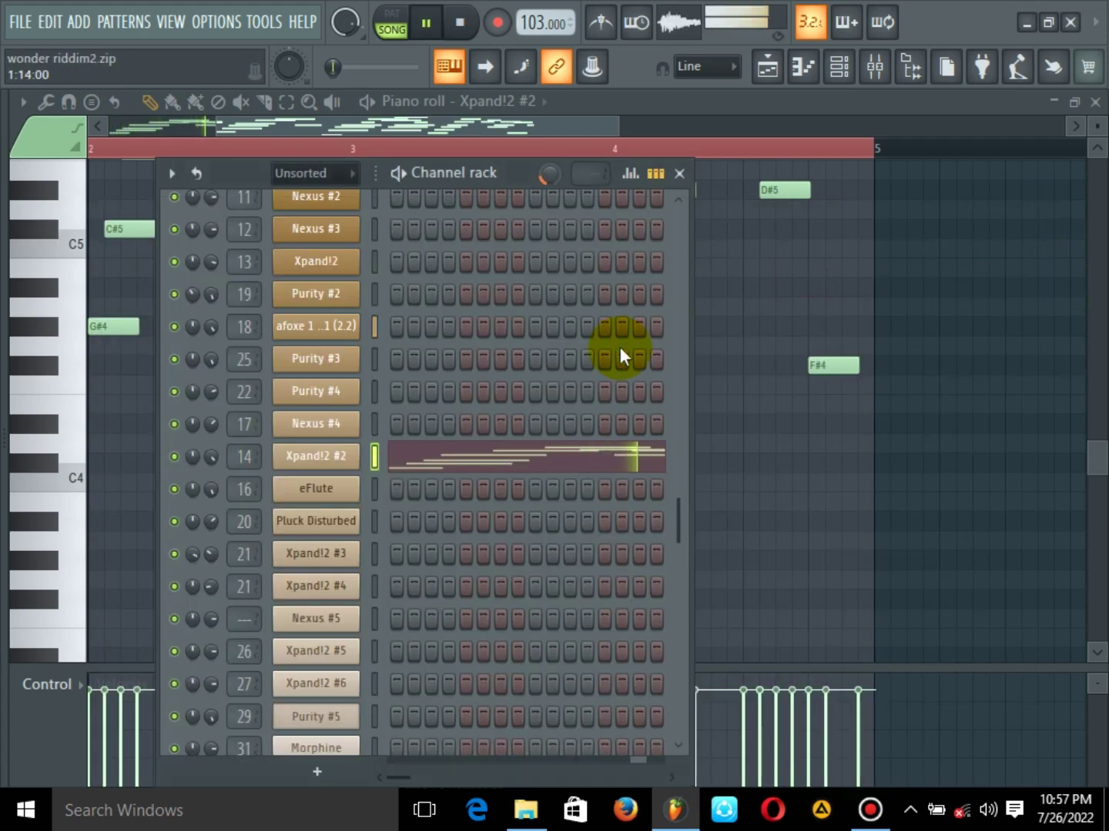
Examine the Xpand!2 #2 notes across all four bars in the piano roll while the pattern plays
left_click(409, 462)
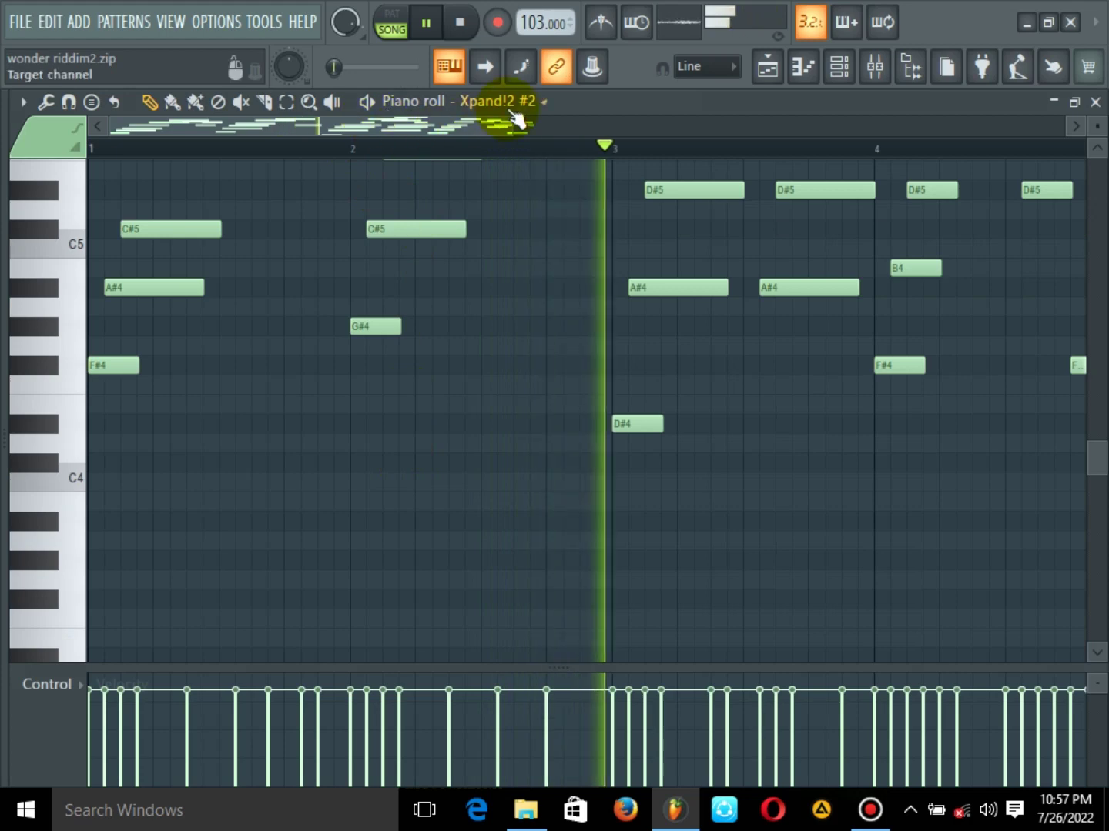
left_click_drag(512, 127, 859, 150)
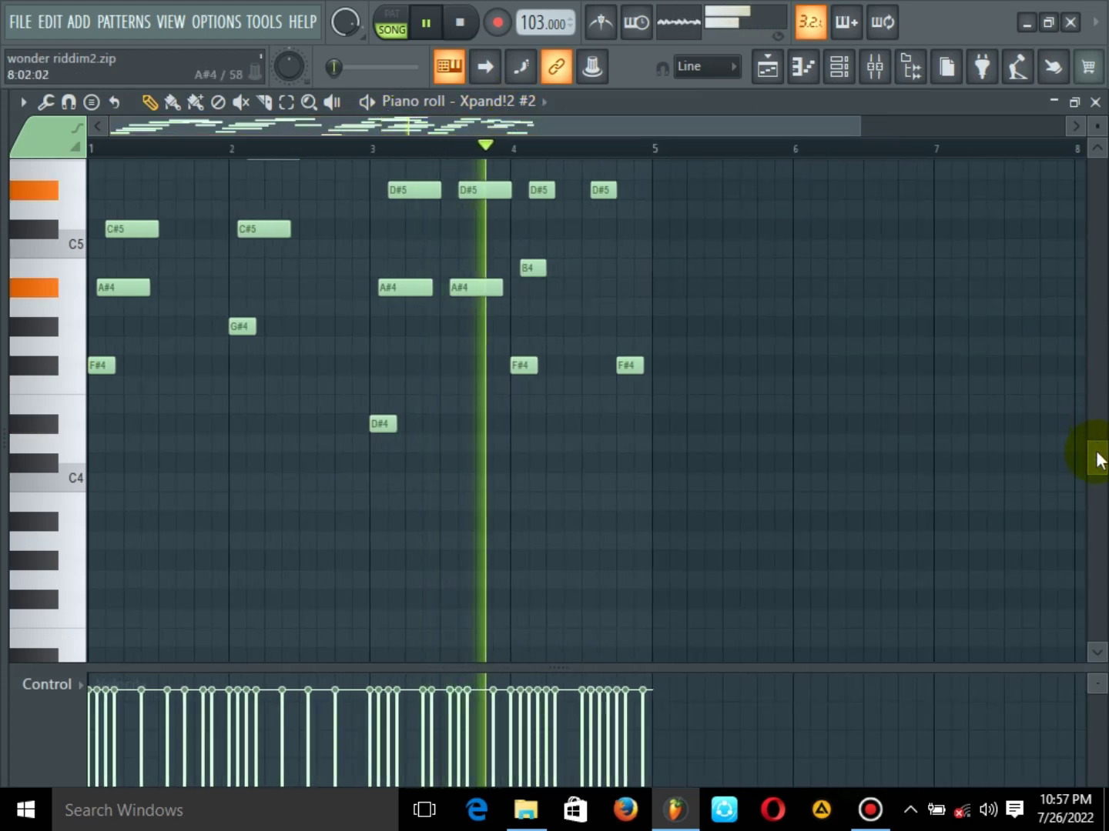
left_click_drag(1097, 452, 1101, 389)
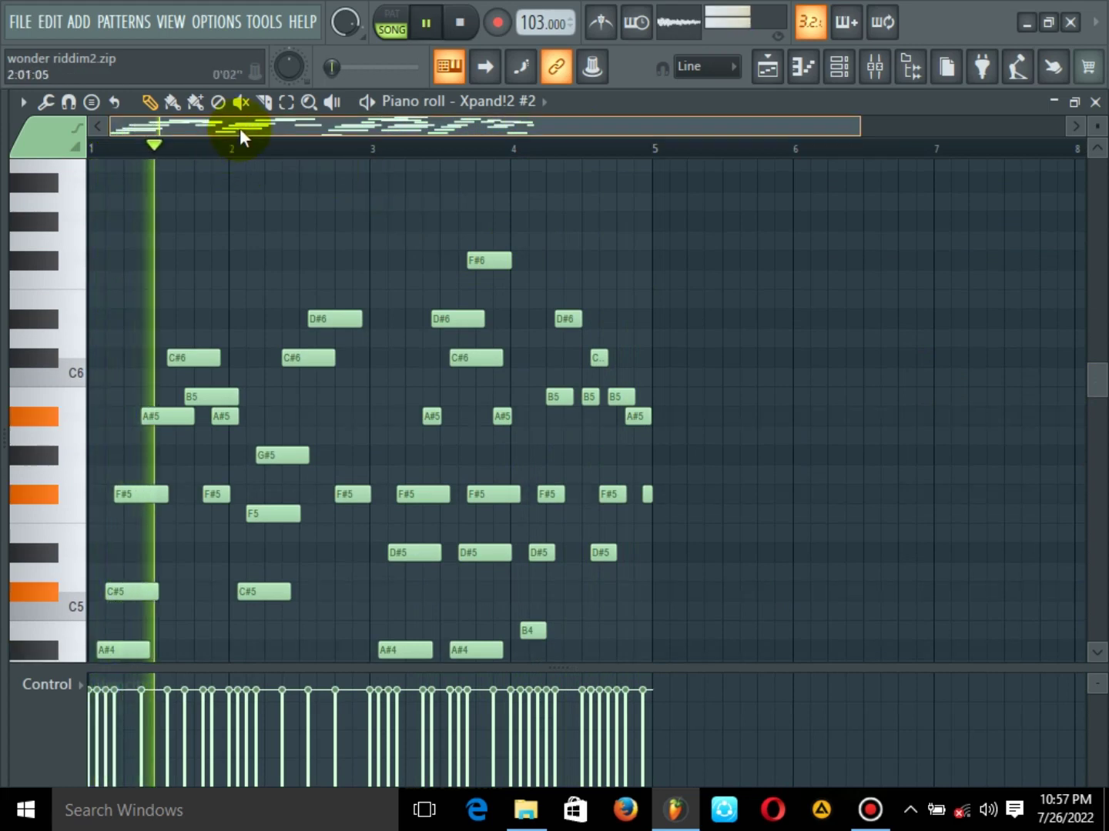
scroll(377, 231, "down", 1)
scroll(387, 271, "down", 1)
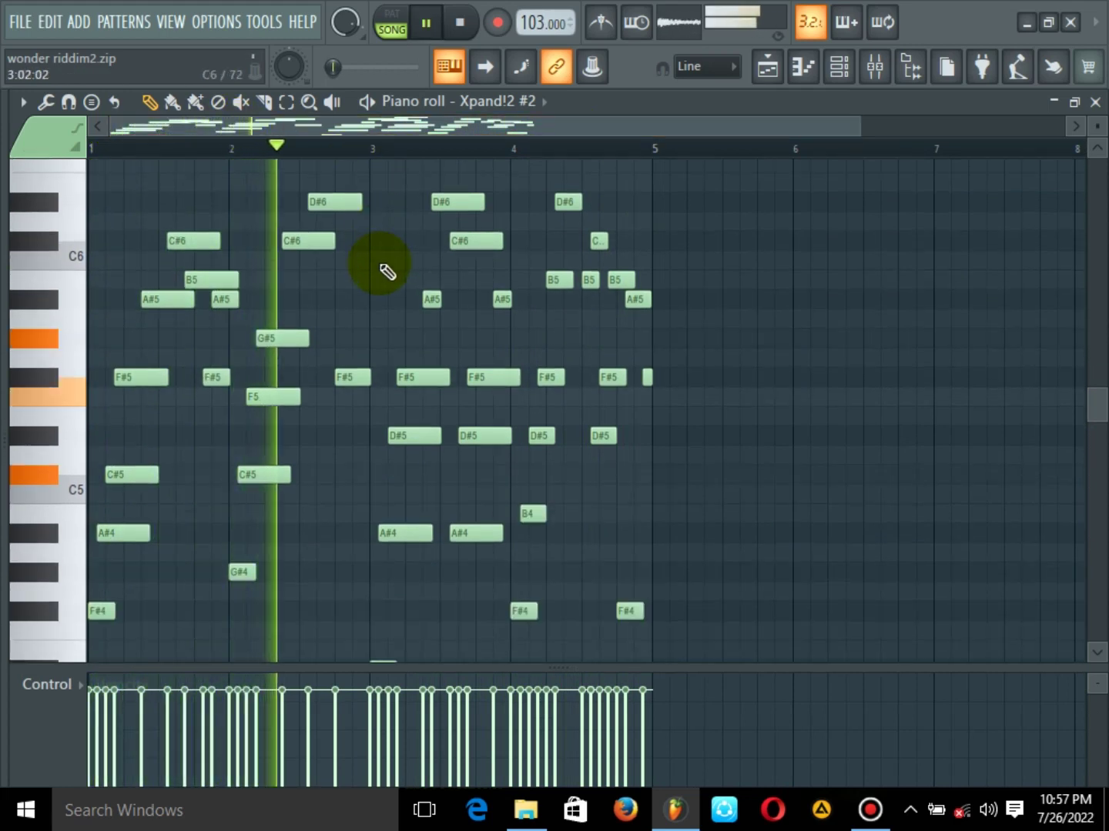
scroll(388, 271, "up", 1)
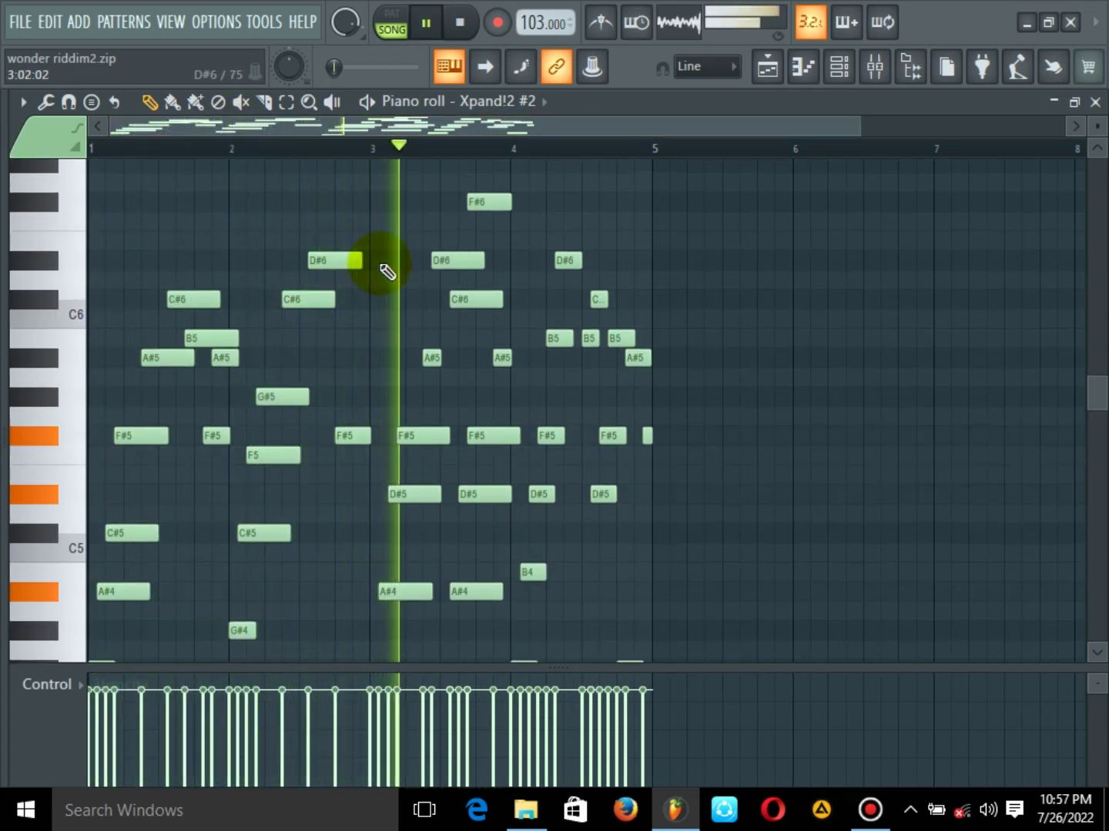
scroll(387, 271, "down", 2)
scroll(388, 271, "up", 2)
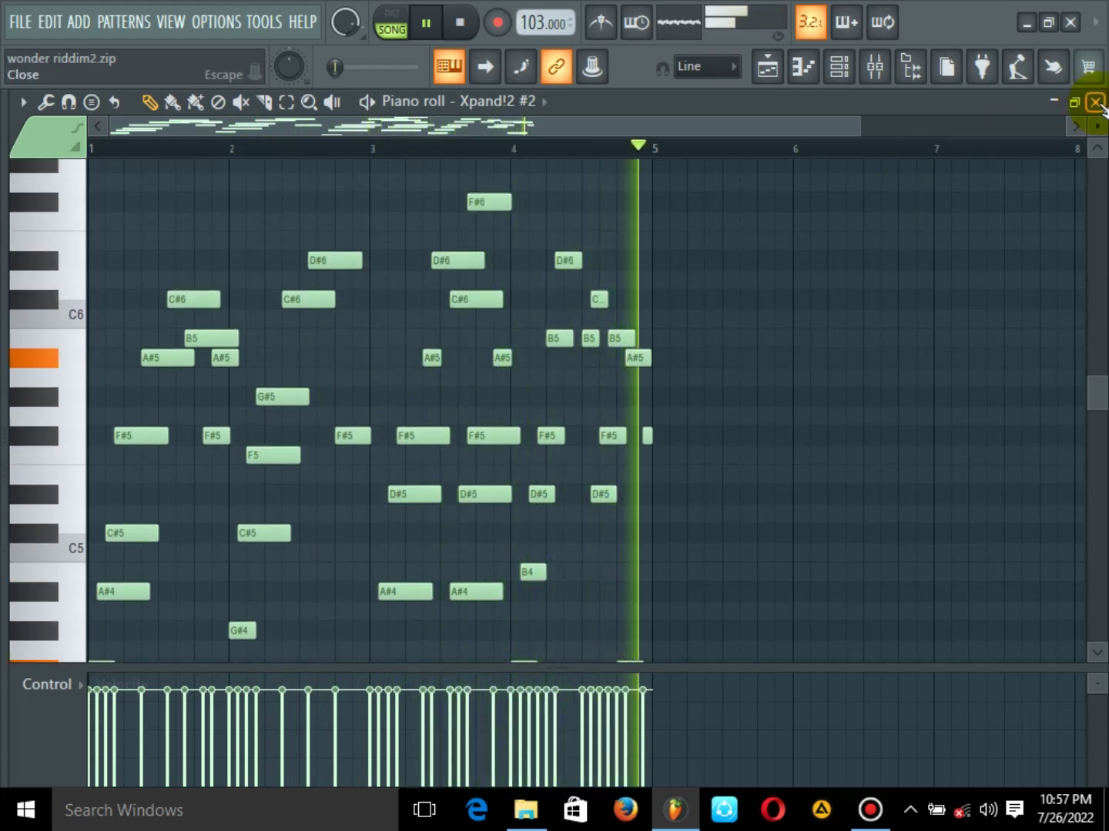
Return to the playlist, stop playback and solo the dark pad - Xpand!2 #2 track
left_click(1096, 103)
key("space")
left_click(680, 175)
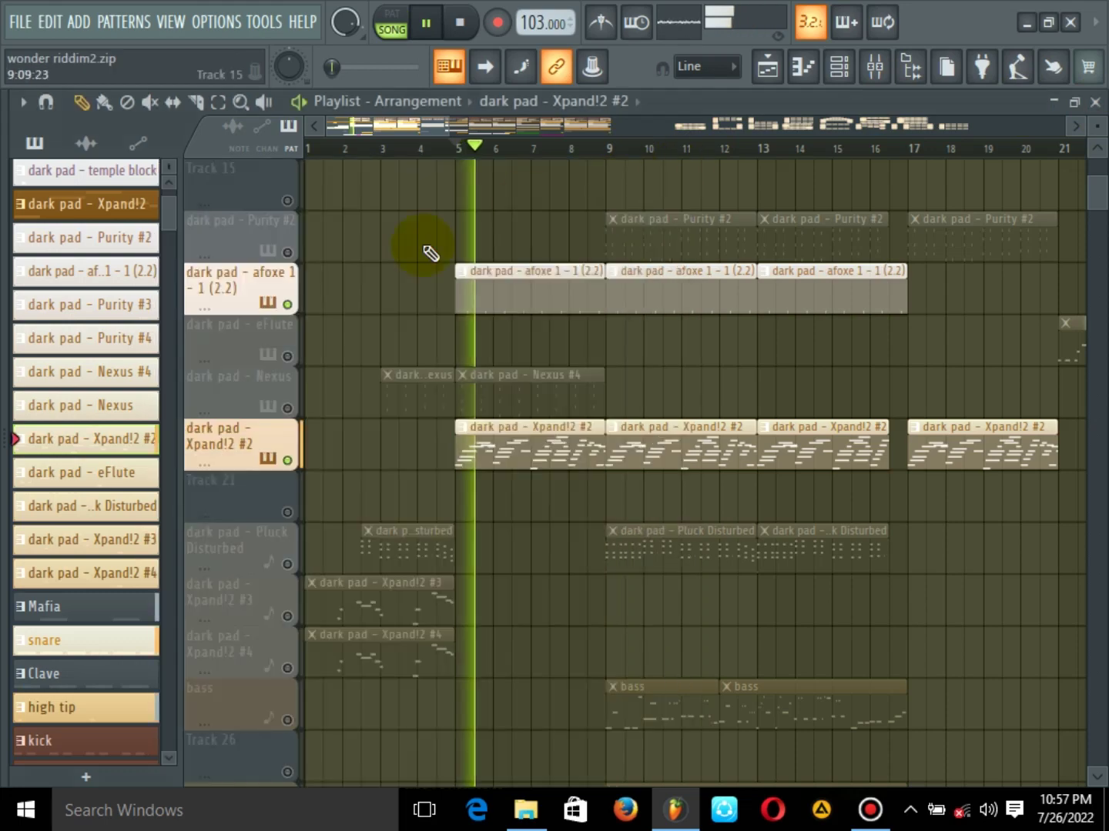
key("space")
right_click(287, 462)
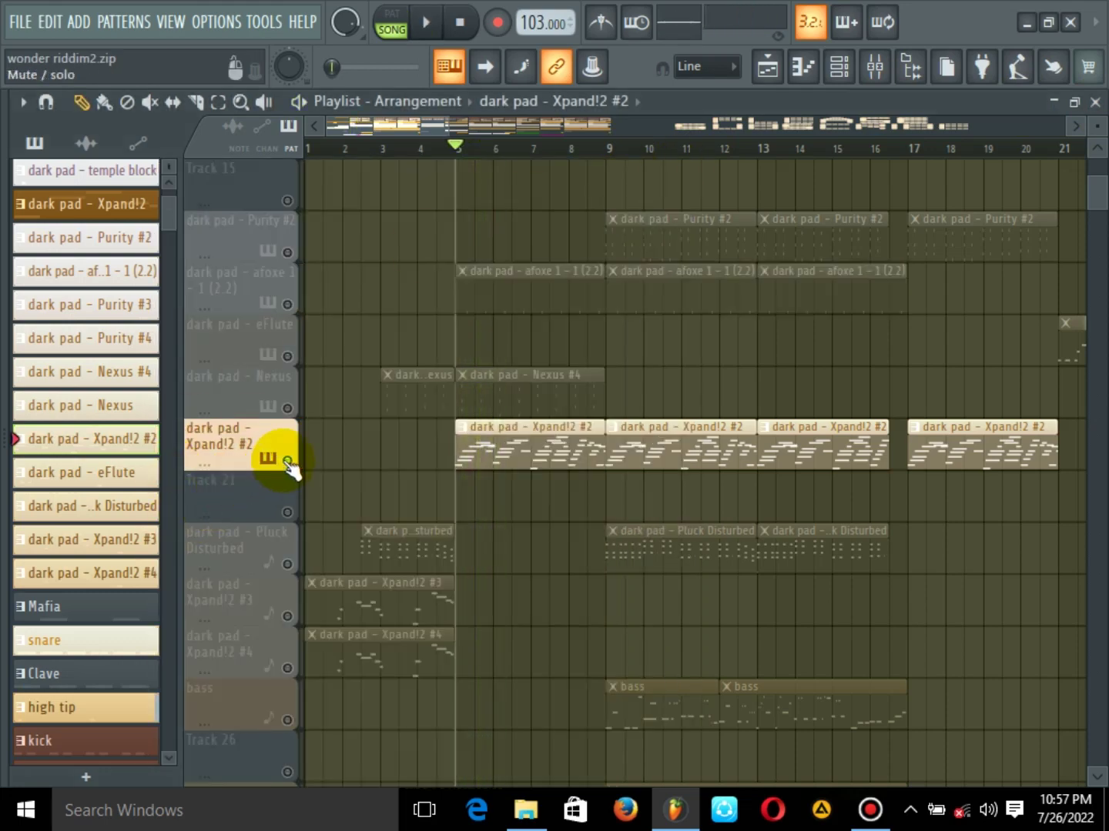
Re-enable all playlist tracks and play the full arrangement together
right_click(287, 462)
key("space")
scroll(249, 456, "up", 2)
scroll(281, 346, "up", 3)
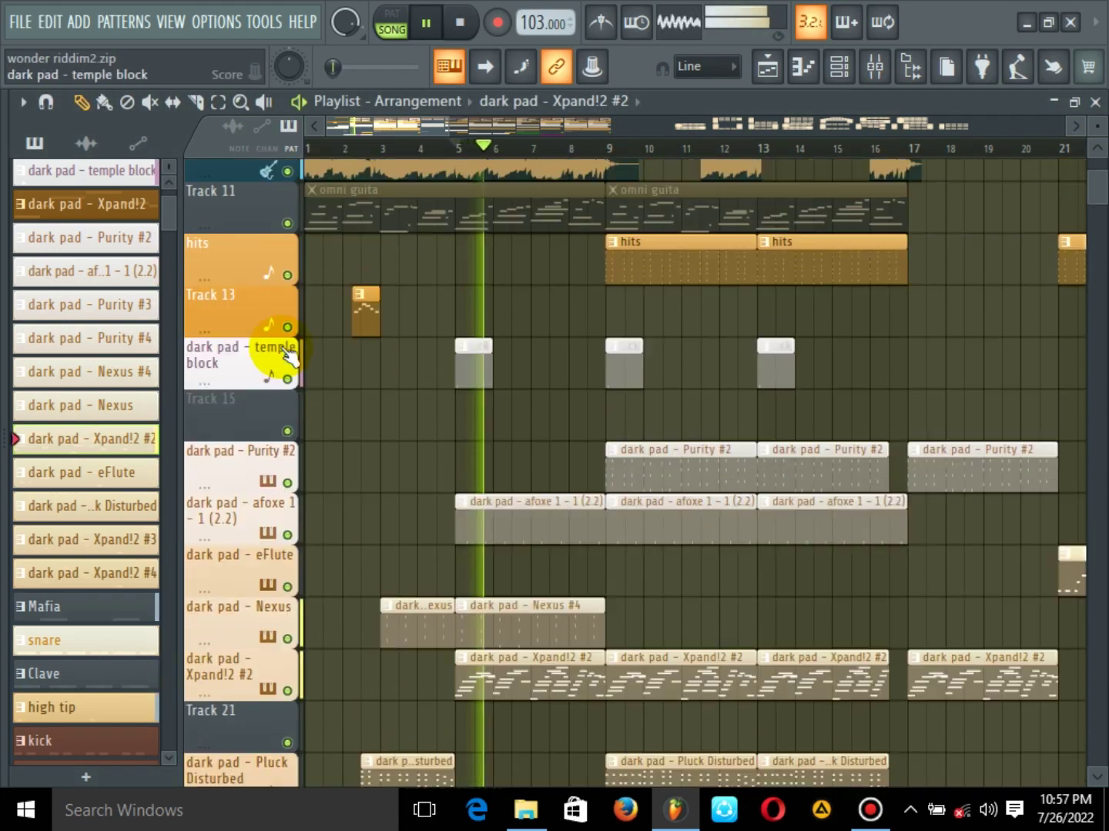
scroll(377, 512, "down", 20)
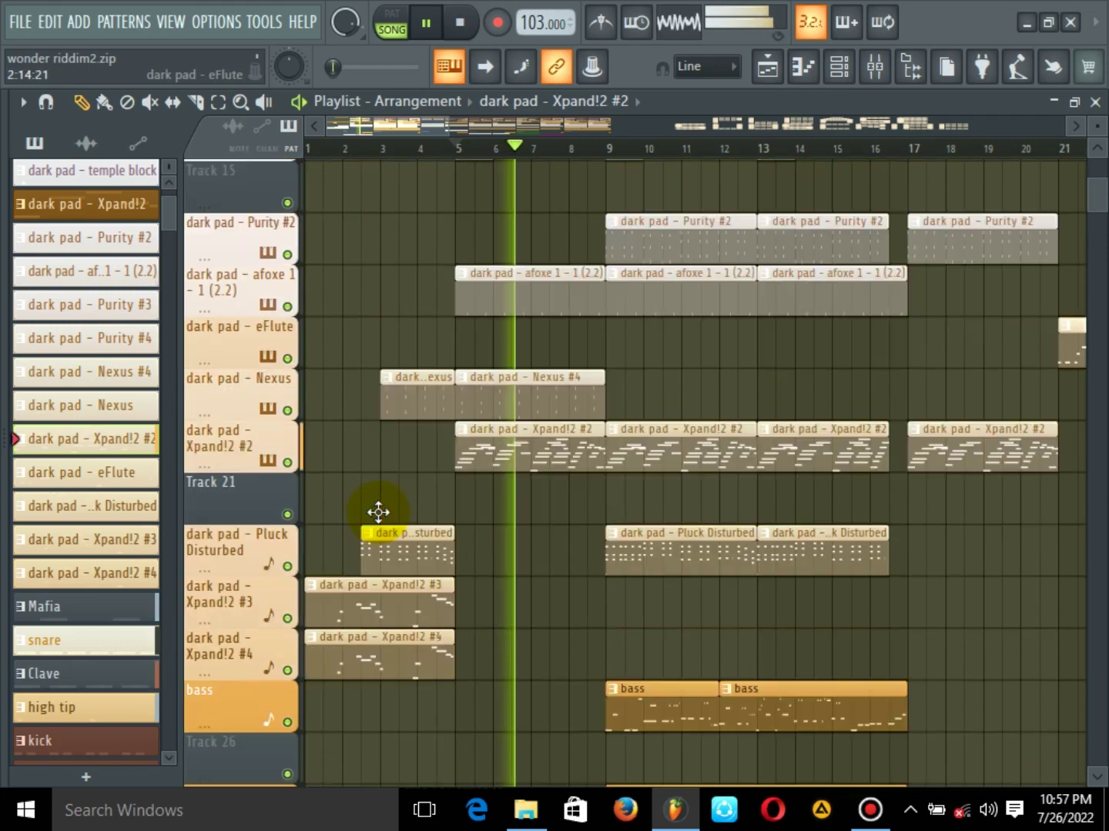
key("space")
key("space")
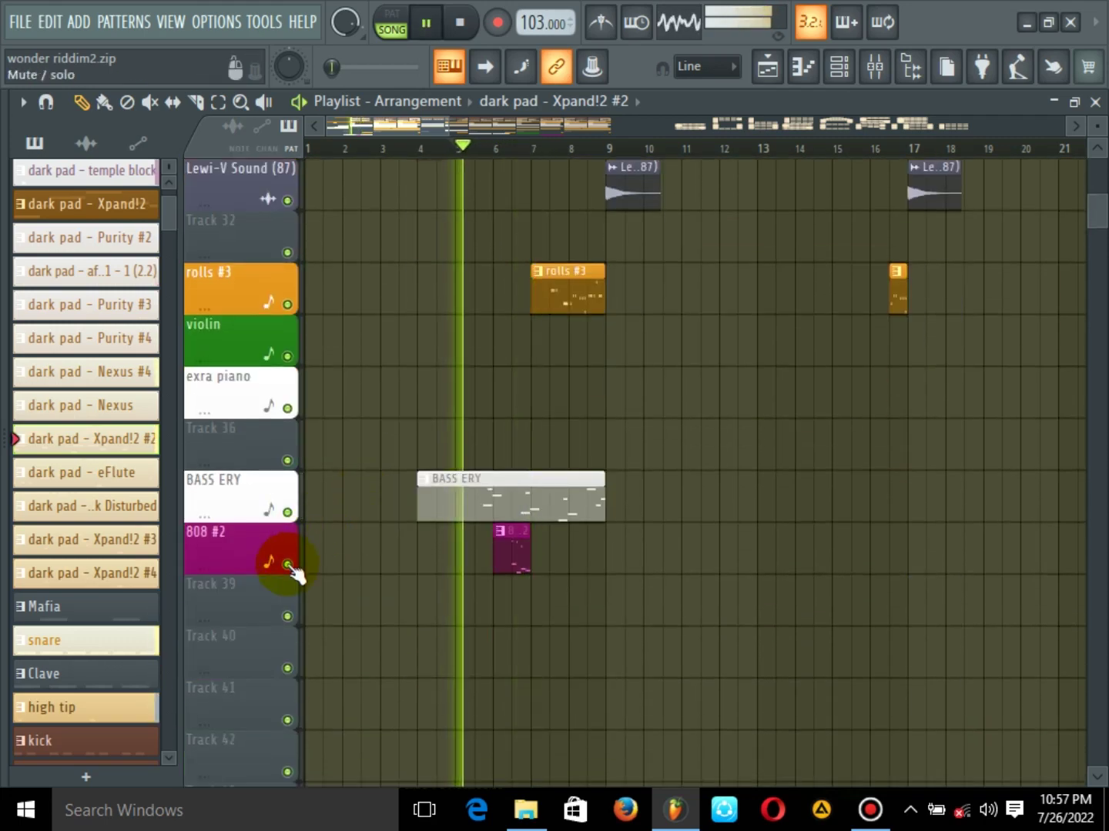
Solo the BASS ERY track, listen to it and open its clip in the piano roll
right_click(288, 512)
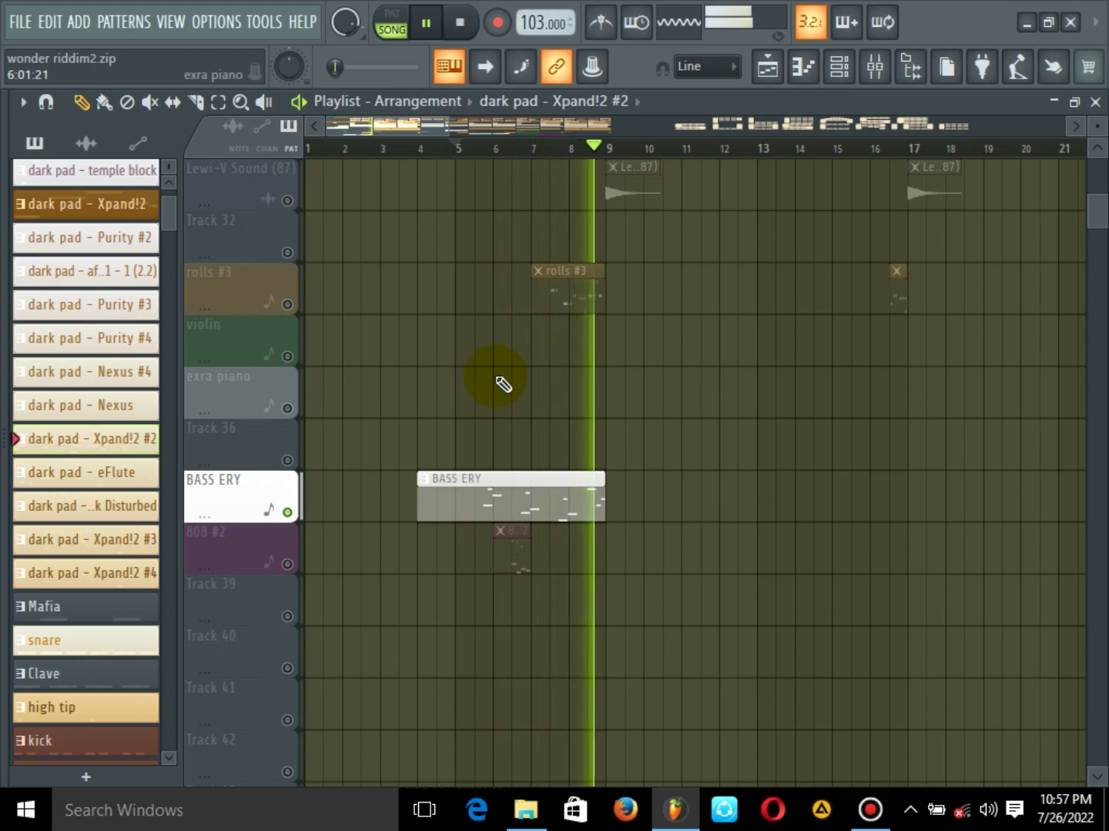
key("space")
double_click(465, 483)
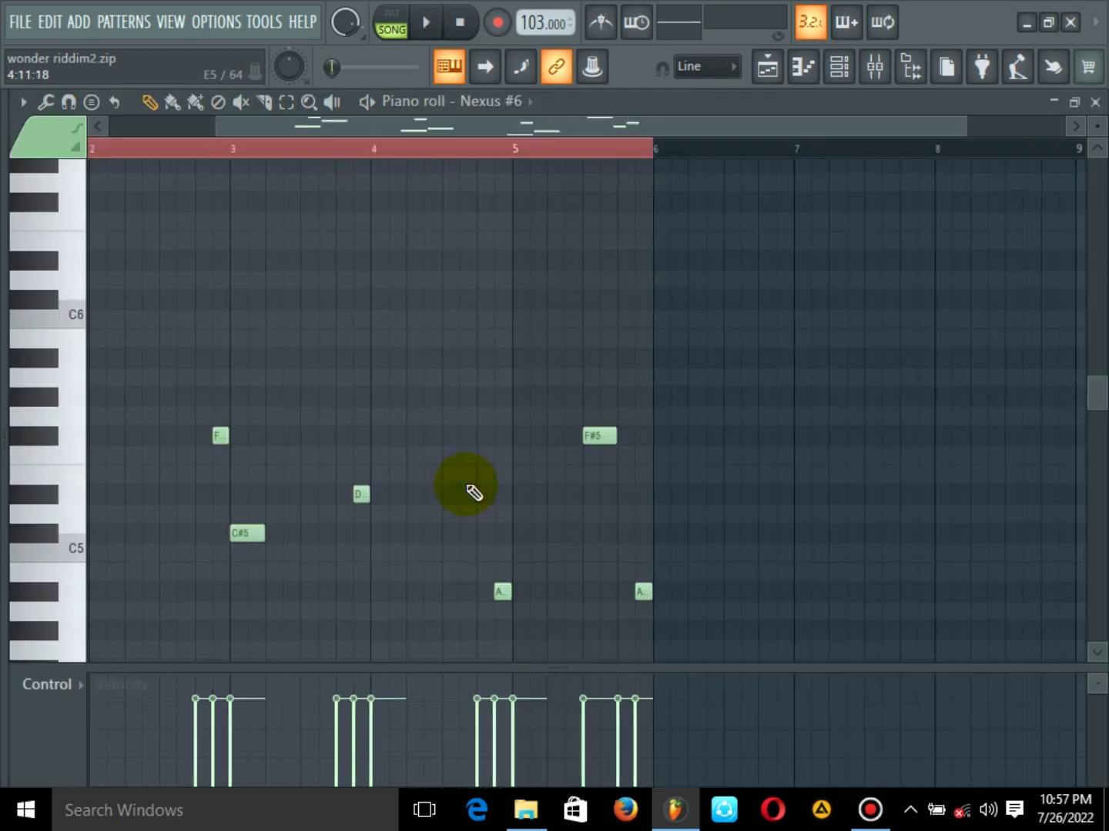
Open the Nexus #6 instrument from the channel rack, show its preset library and close the instrument
left_click(875, 69)
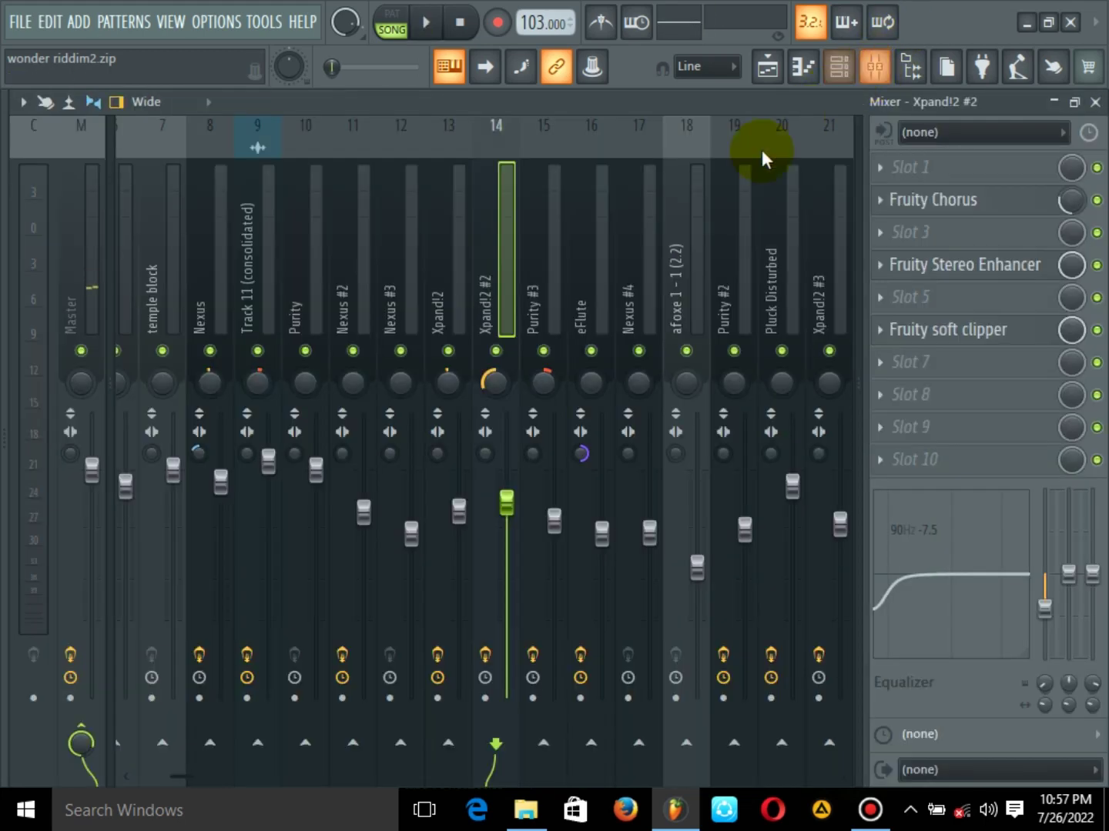
left_click(842, 69)
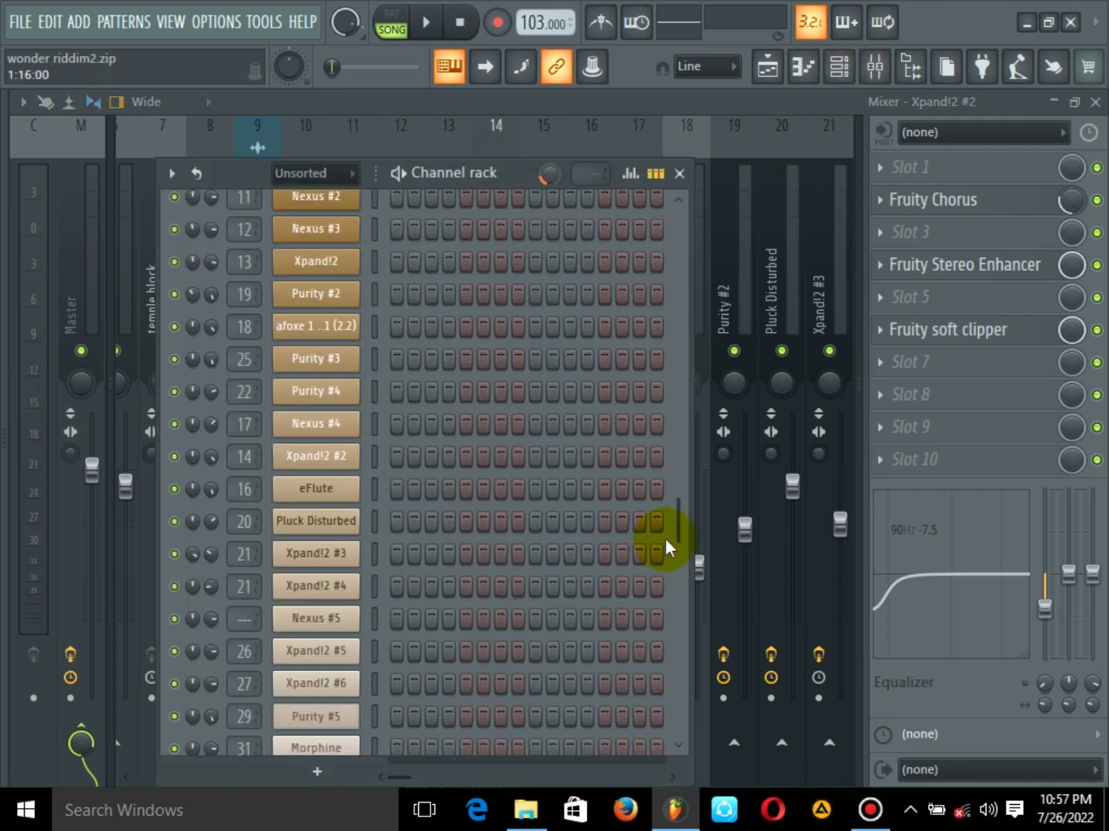
left_click_drag(666, 548, 675, 770)
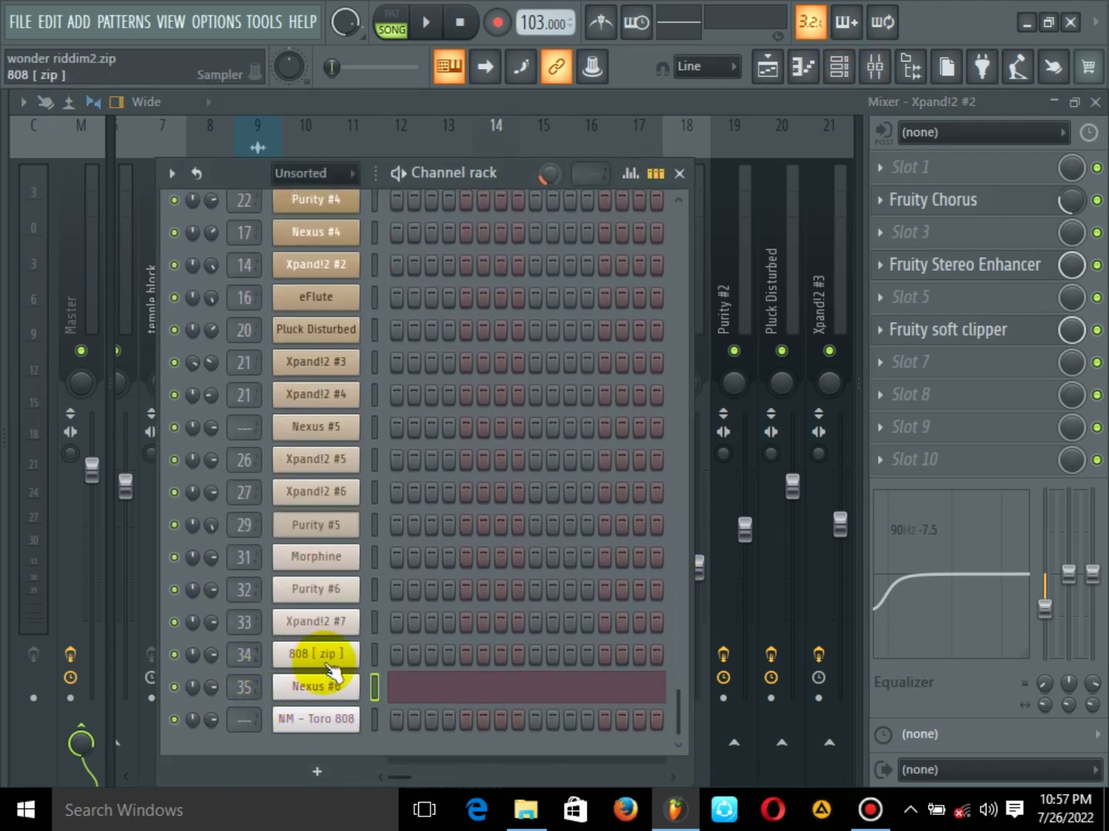
left_click(333, 685)
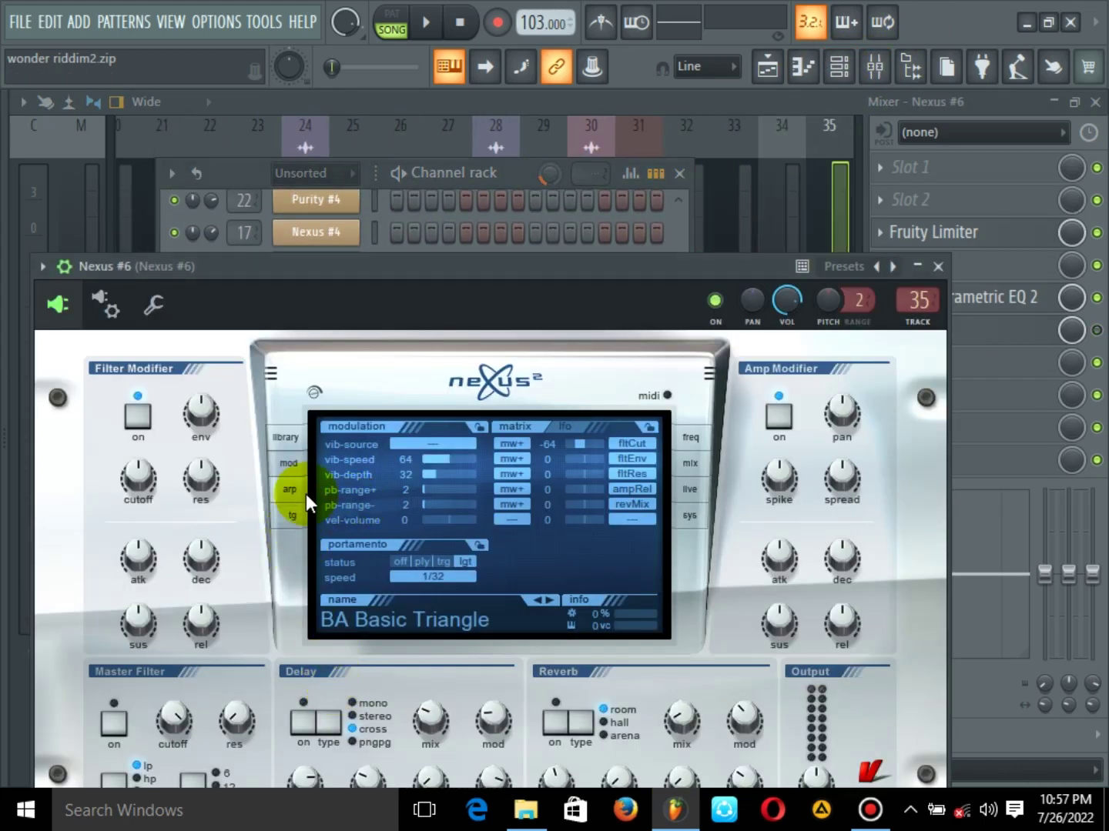
left_click(281, 442)
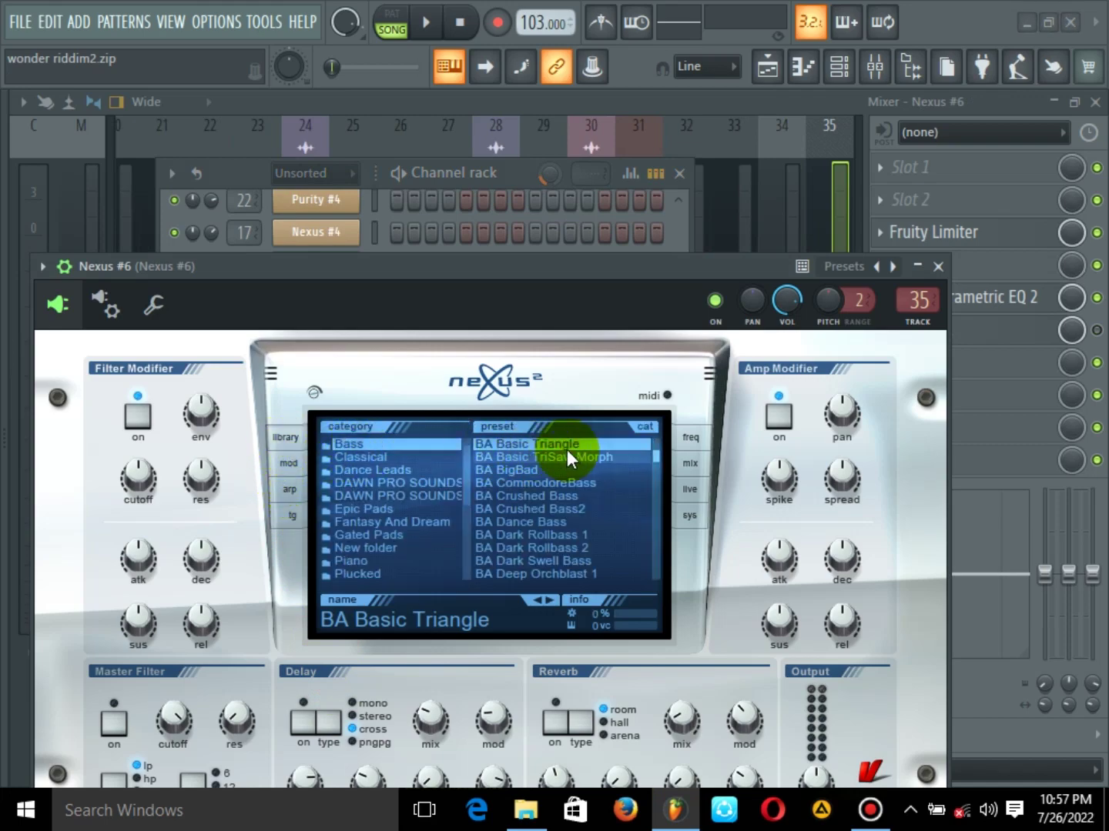
left_click(940, 268)
Play the BASS ERY part again in the playlist, then stop playback and mute its track
key("space")
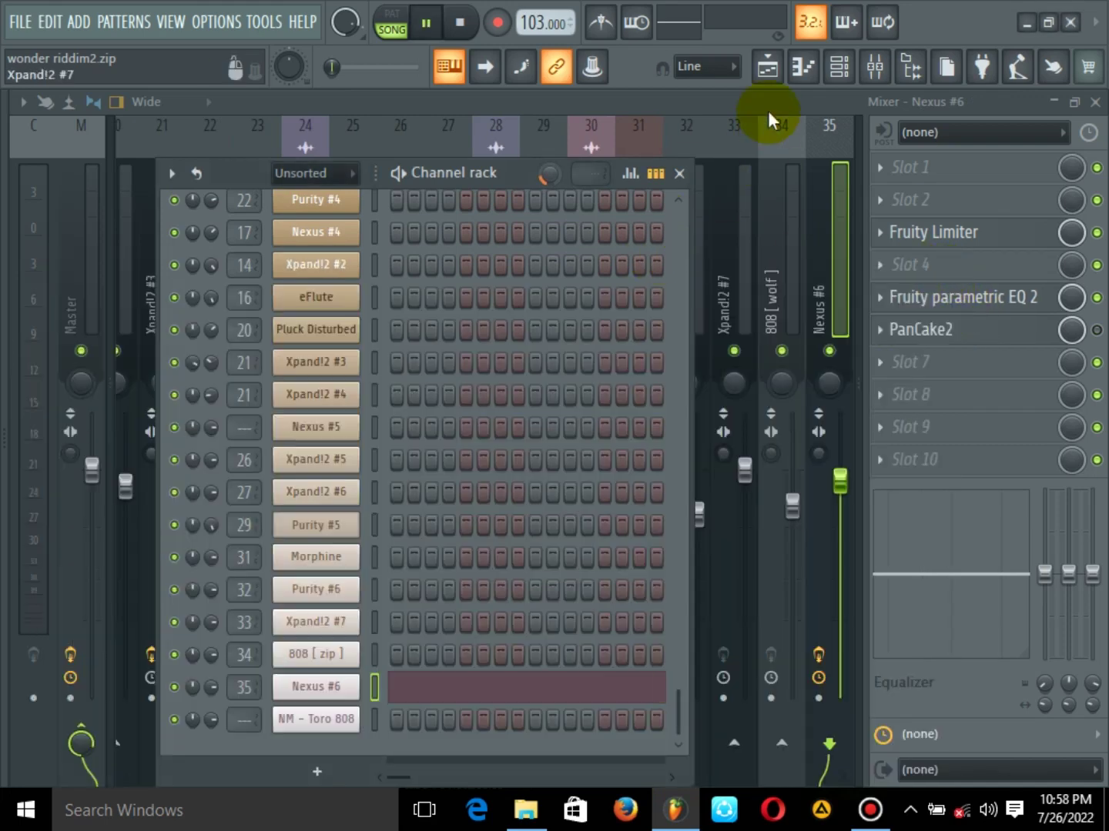
left_click(767, 70)
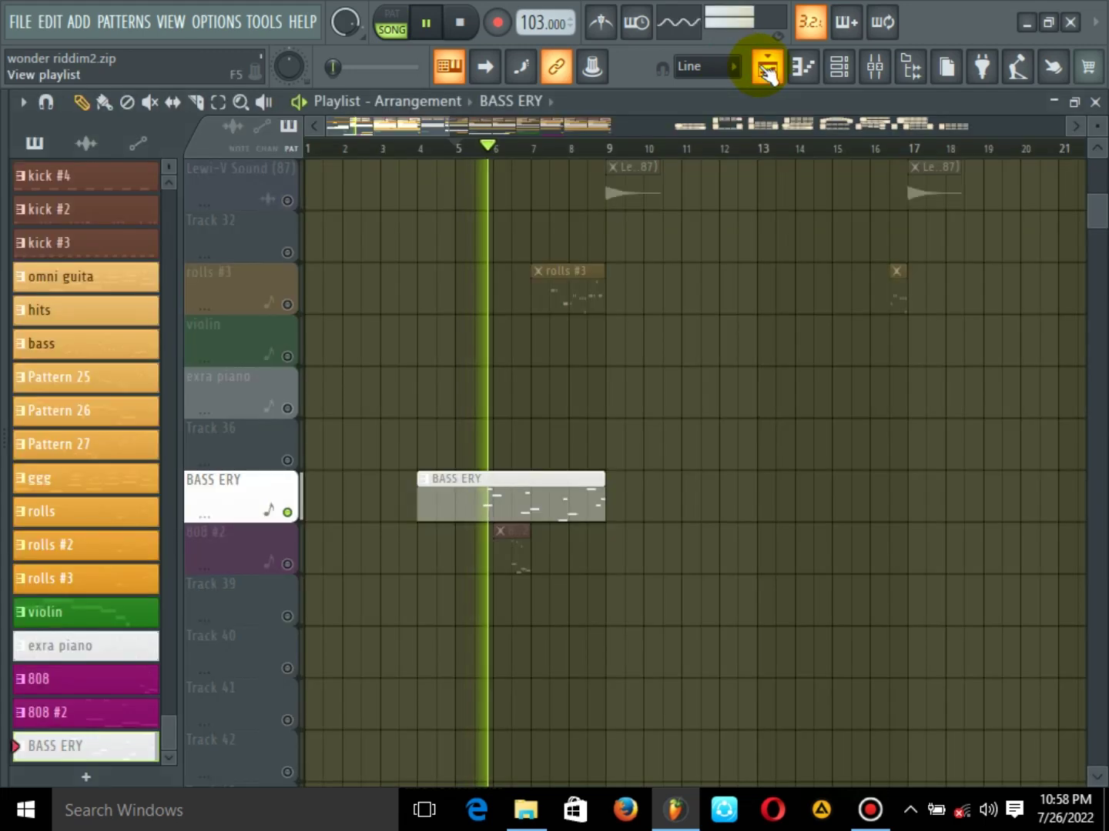
left_click(287, 512)
key("space")
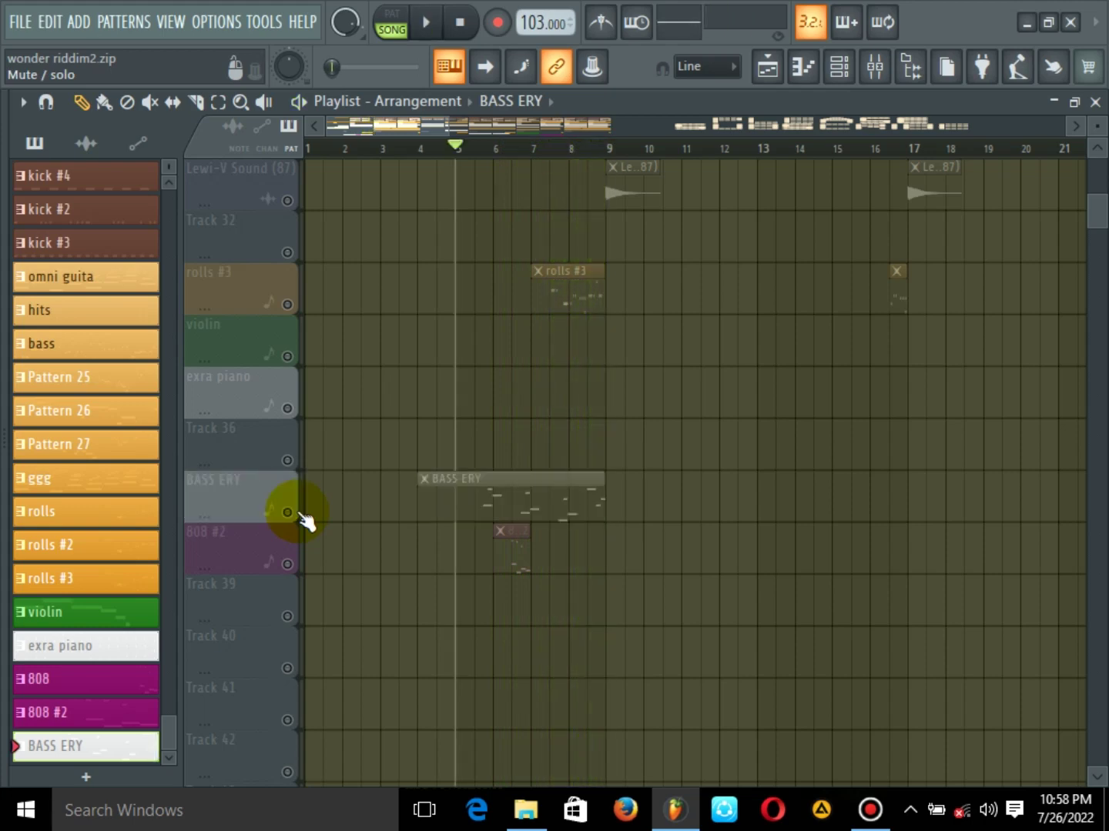
Unmute the 808 #2 track, listen to it on its own and stop playback
left_click(288, 565)
key("space")
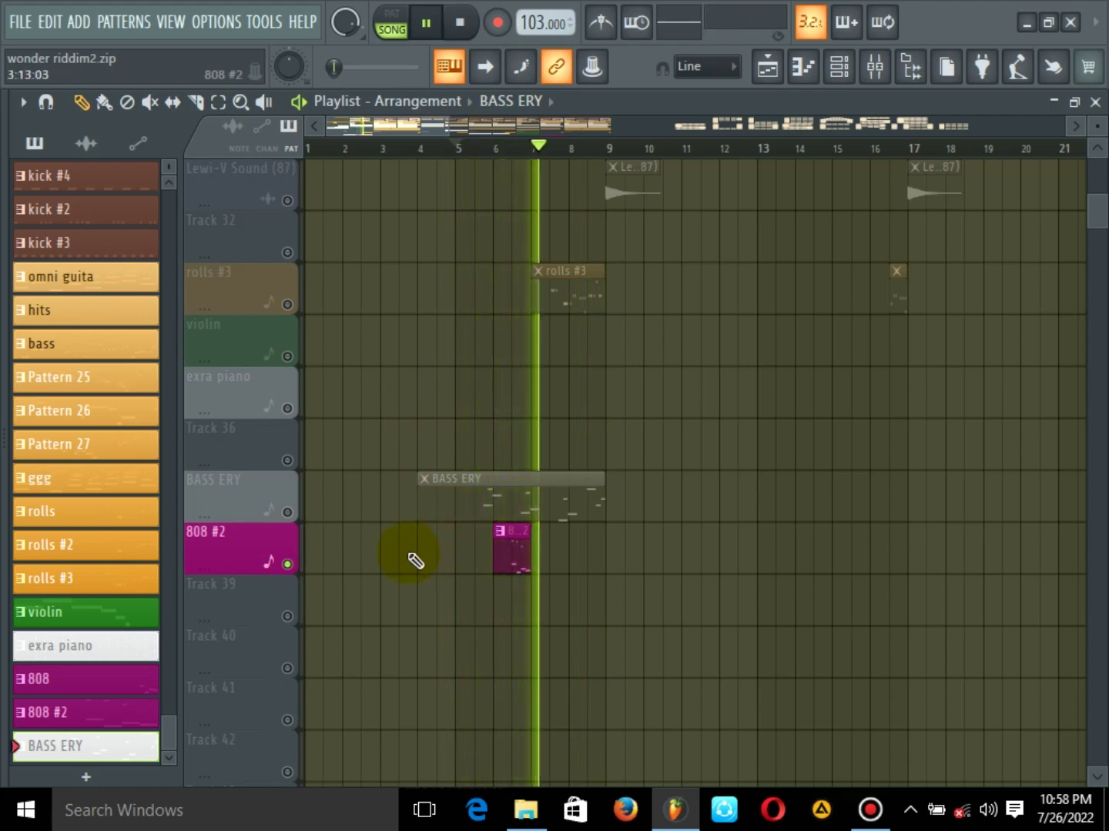
key("space")
right_click(280, 560)
key("Escape")
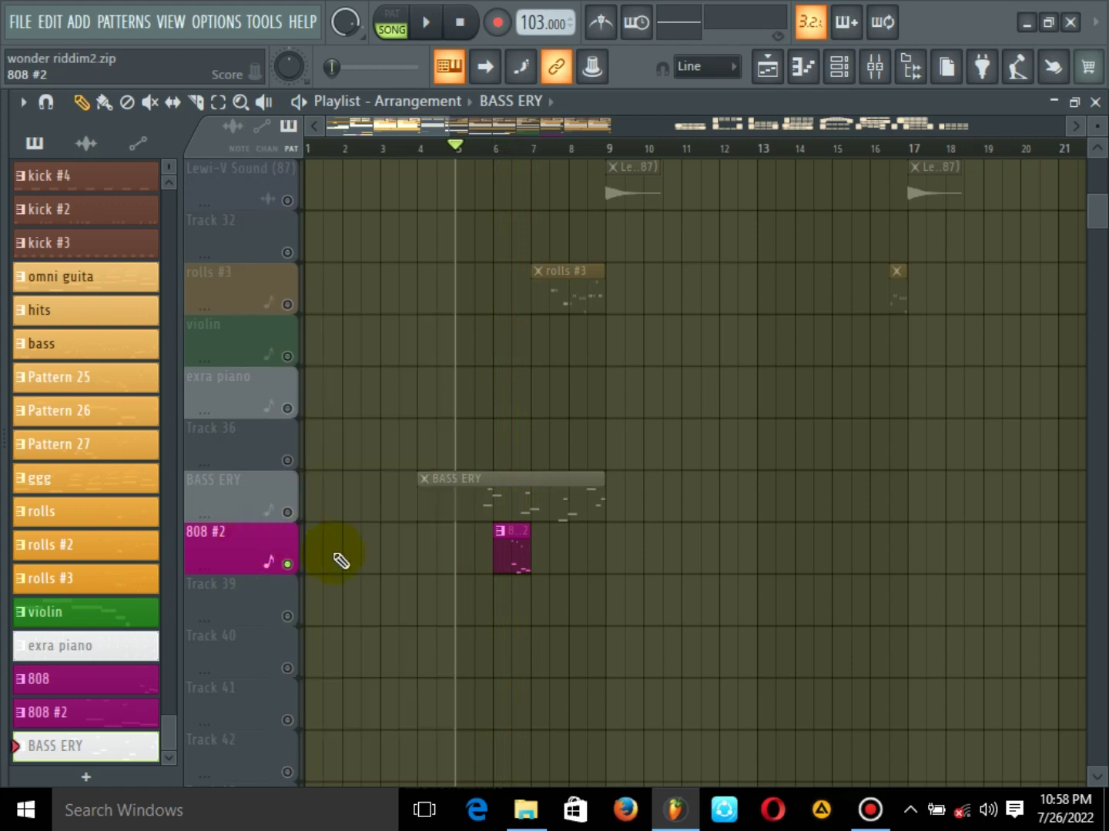
Re-enable all playlist tracks, play the arrangement and set the playback position to bar 7
right_click(287, 563)
key("space")
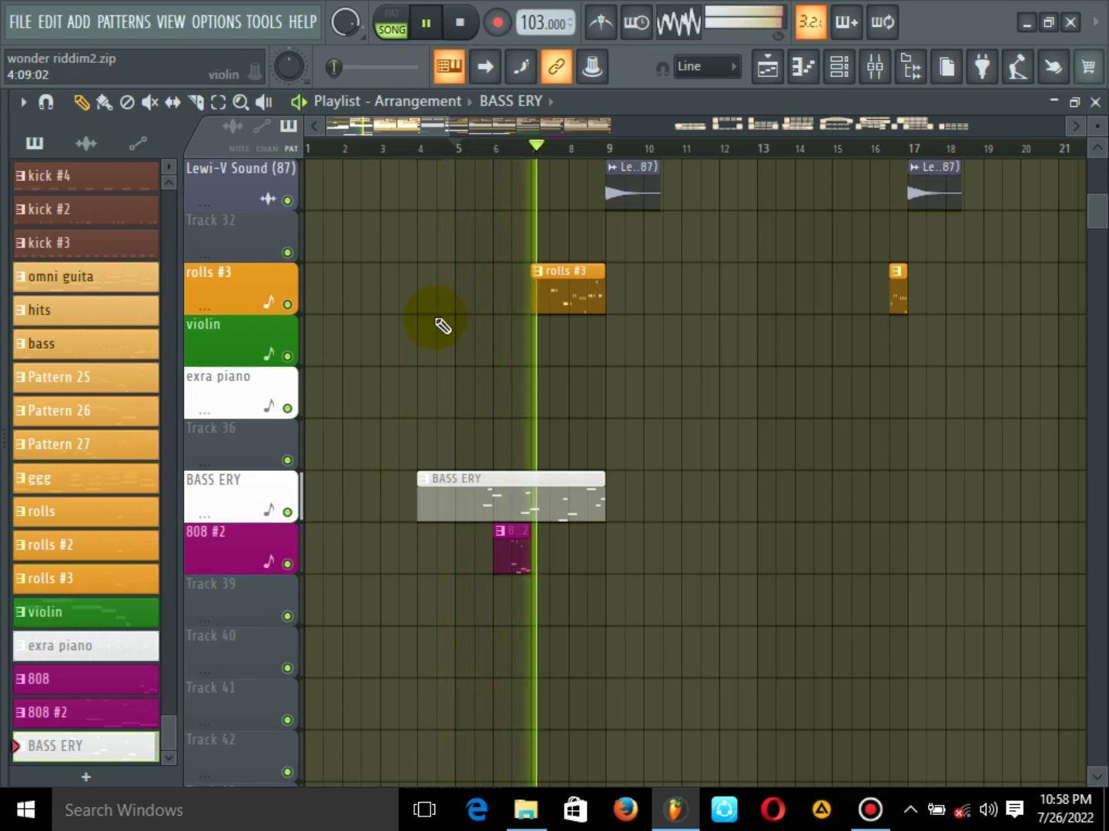
left_click_drag(416, 134, 427, 136)
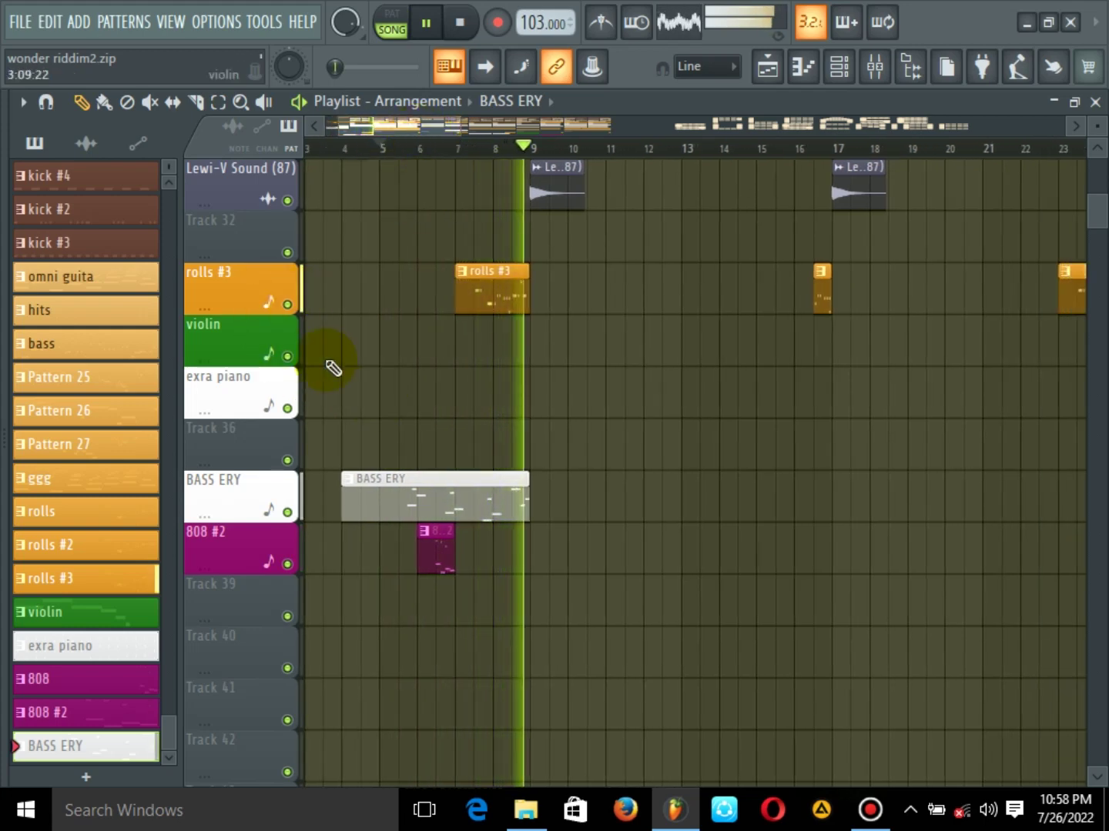
left_click(458, 150)
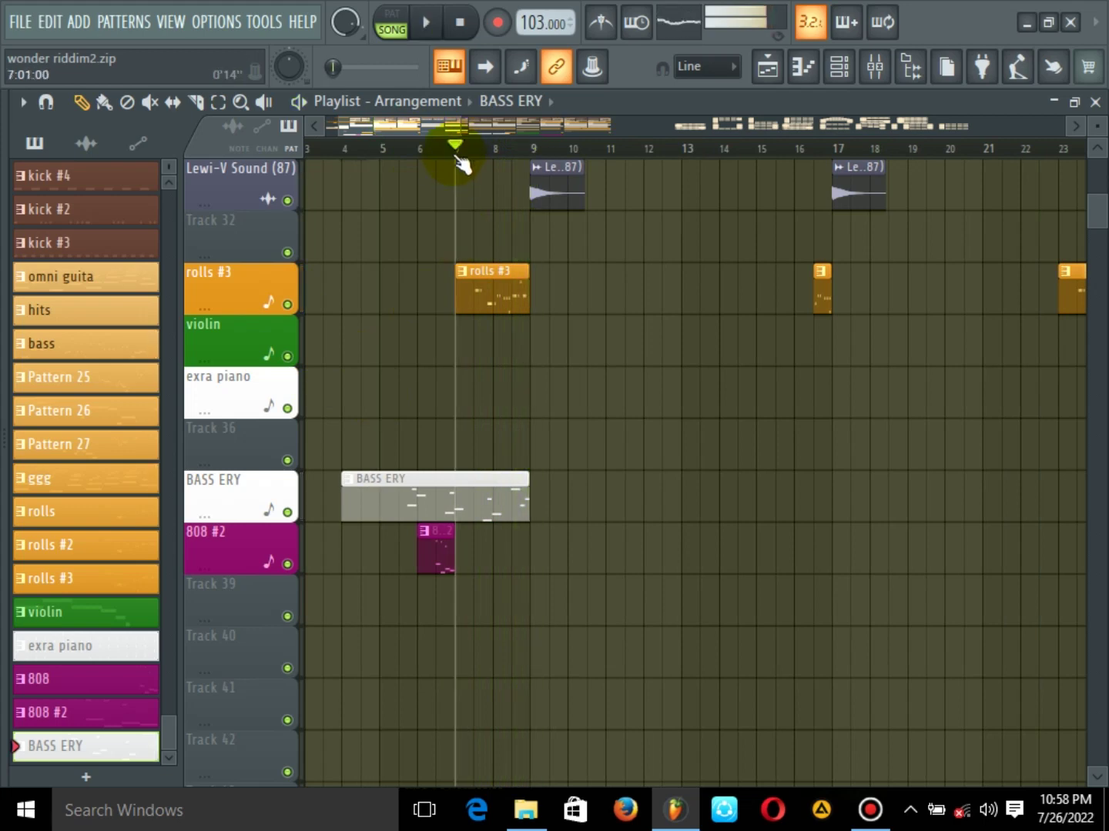
Solo the rolls #3 track and listen to it from bar 7, then play it with all tracks re-enabled
right_click(287, 304)
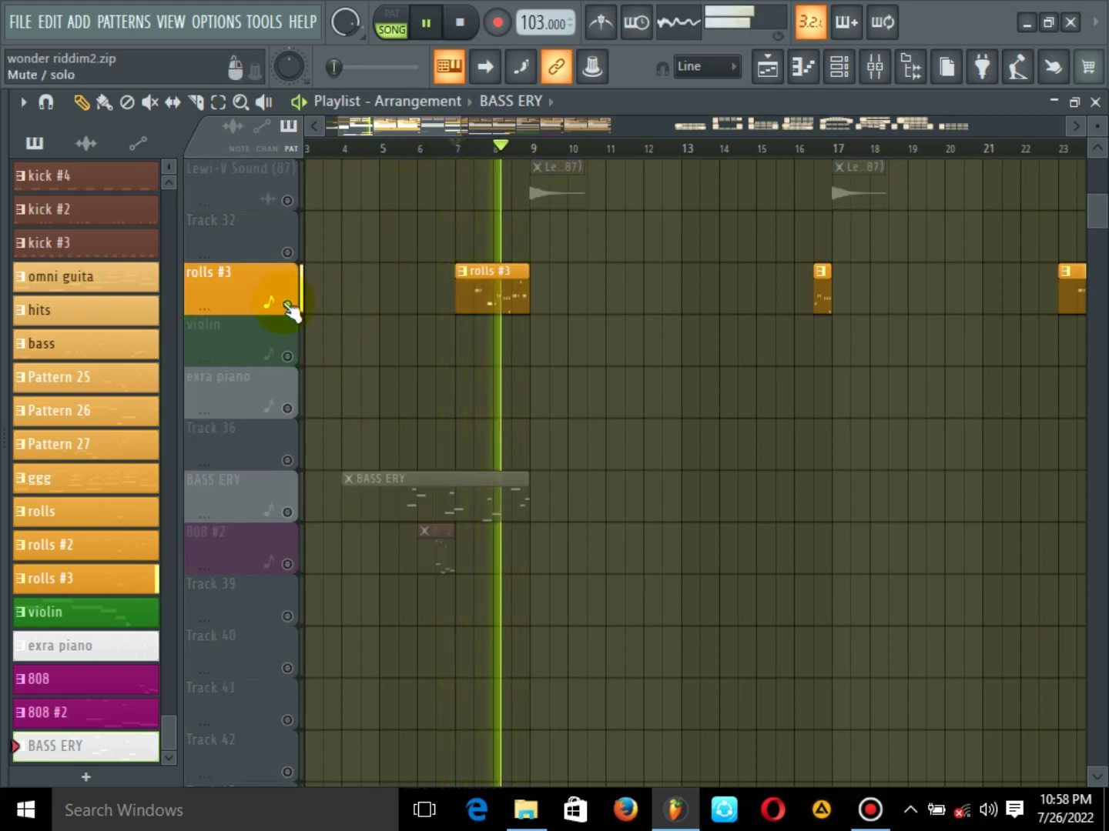
key("space")
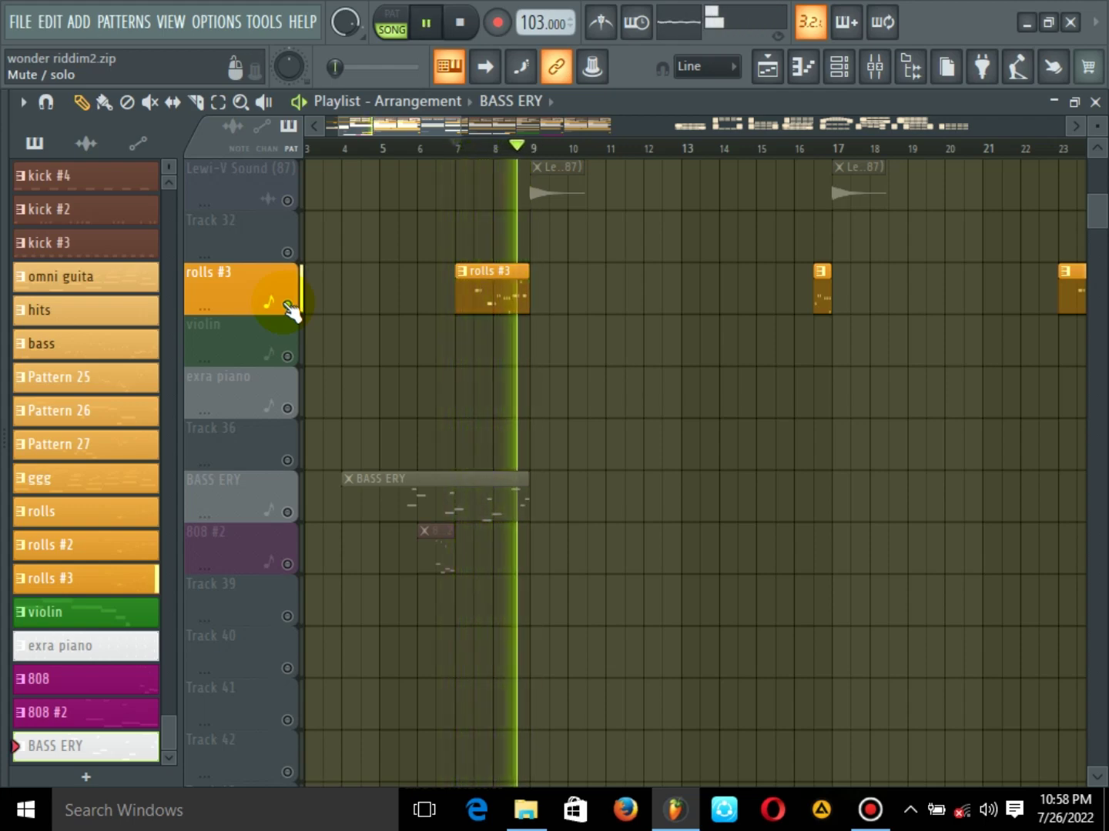
right_click(287, 304)
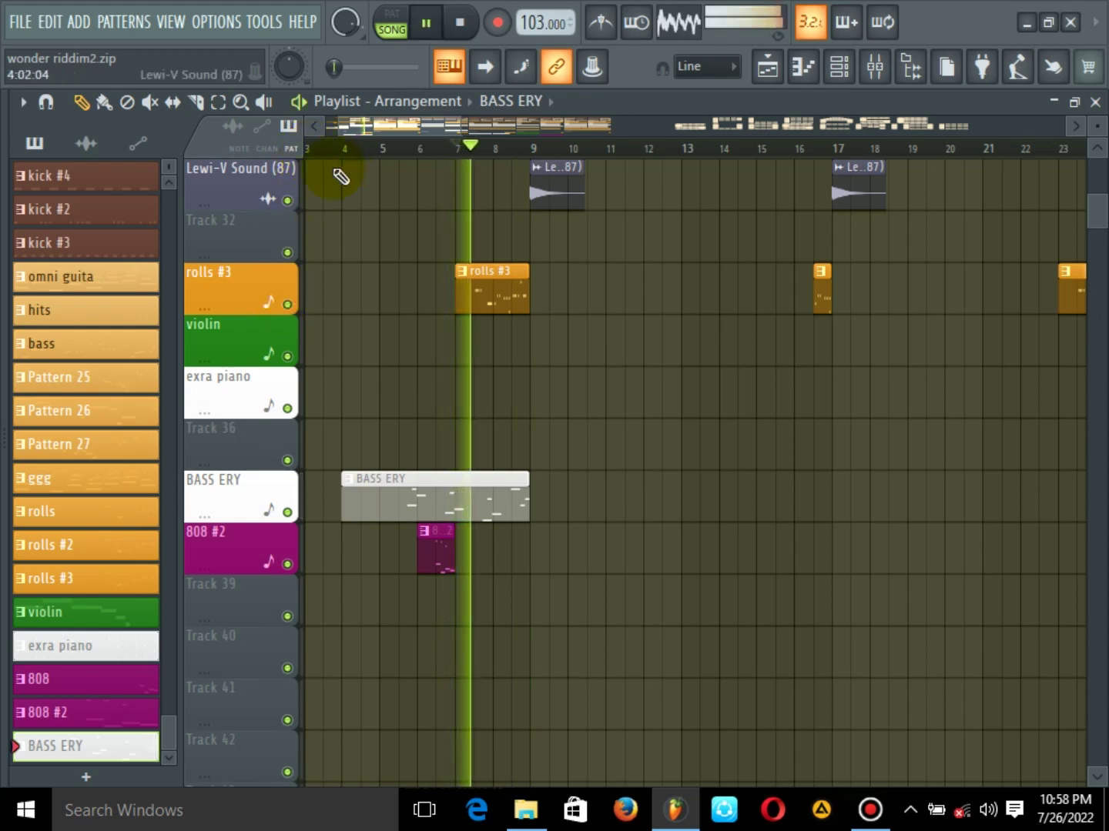
left_click_drag(433, 131, 436, 131)
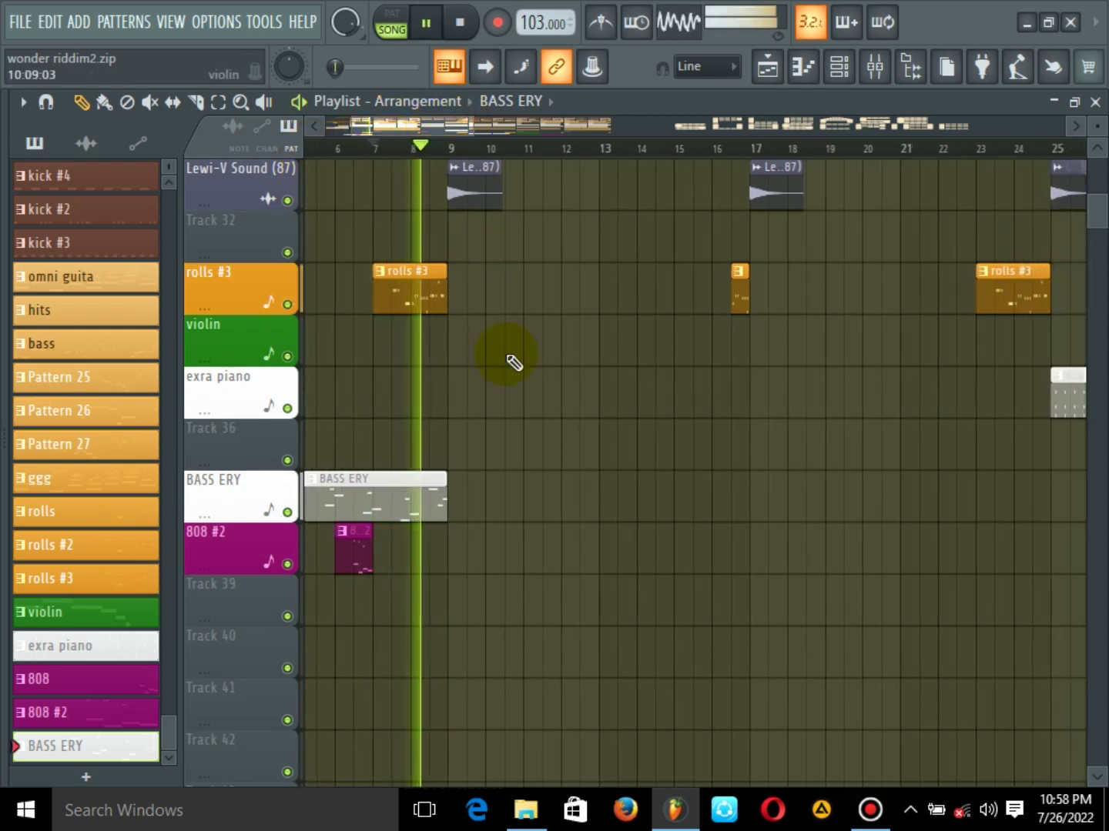
Stop playback, solo the kick track and listen to it from bar 9
scroll(509, 366, "up", 5)
scroll(416, 300, "up", 1)
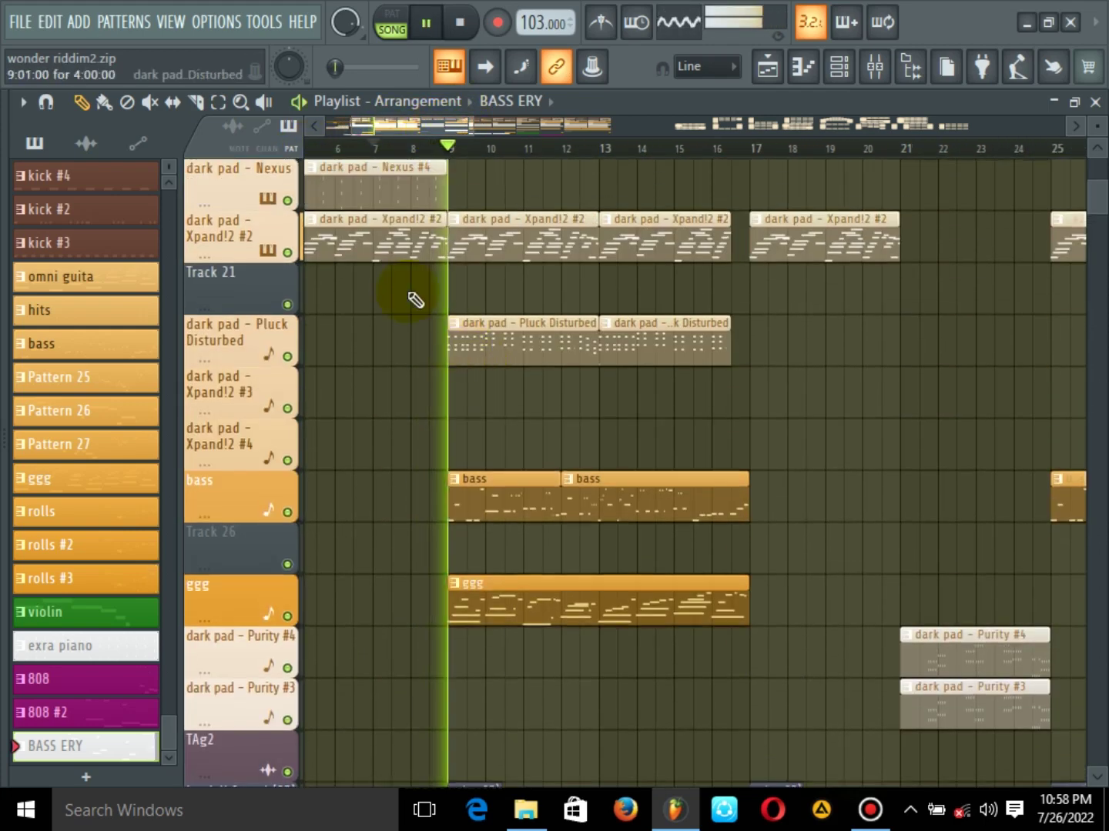
scroll(499, 218, "up", 4)
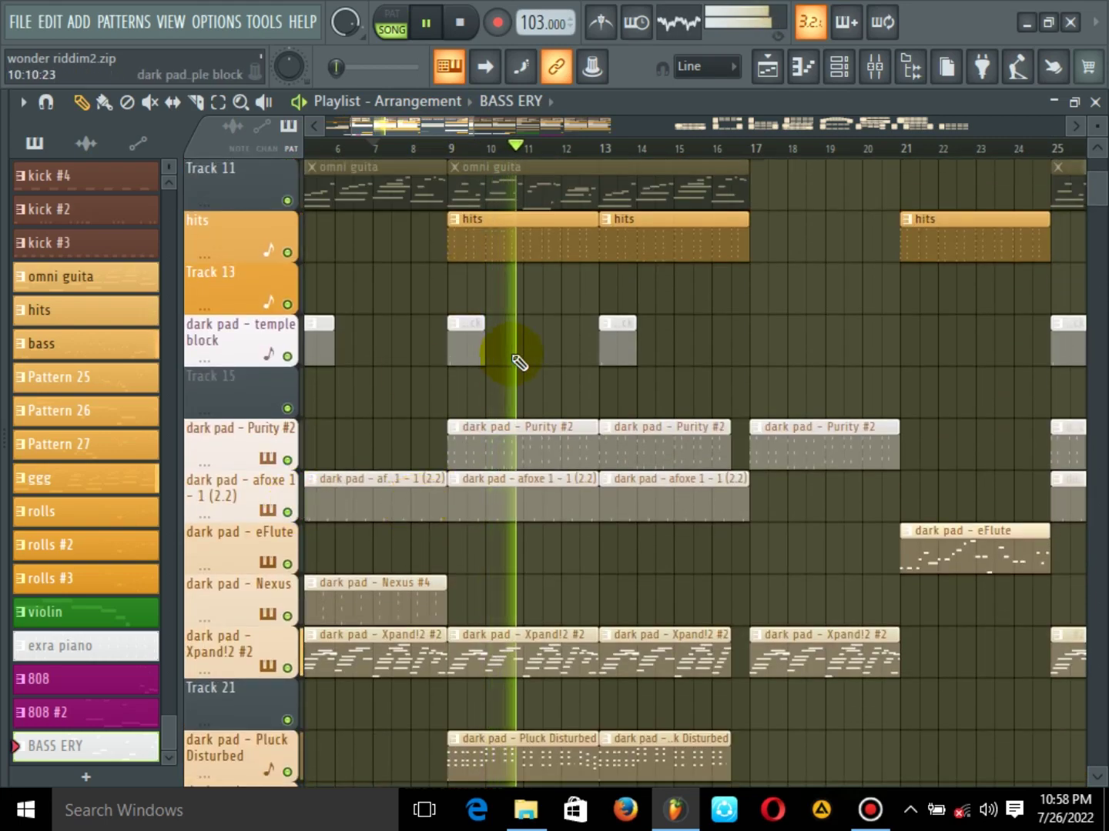
scroll(515, 362, "up", 5)
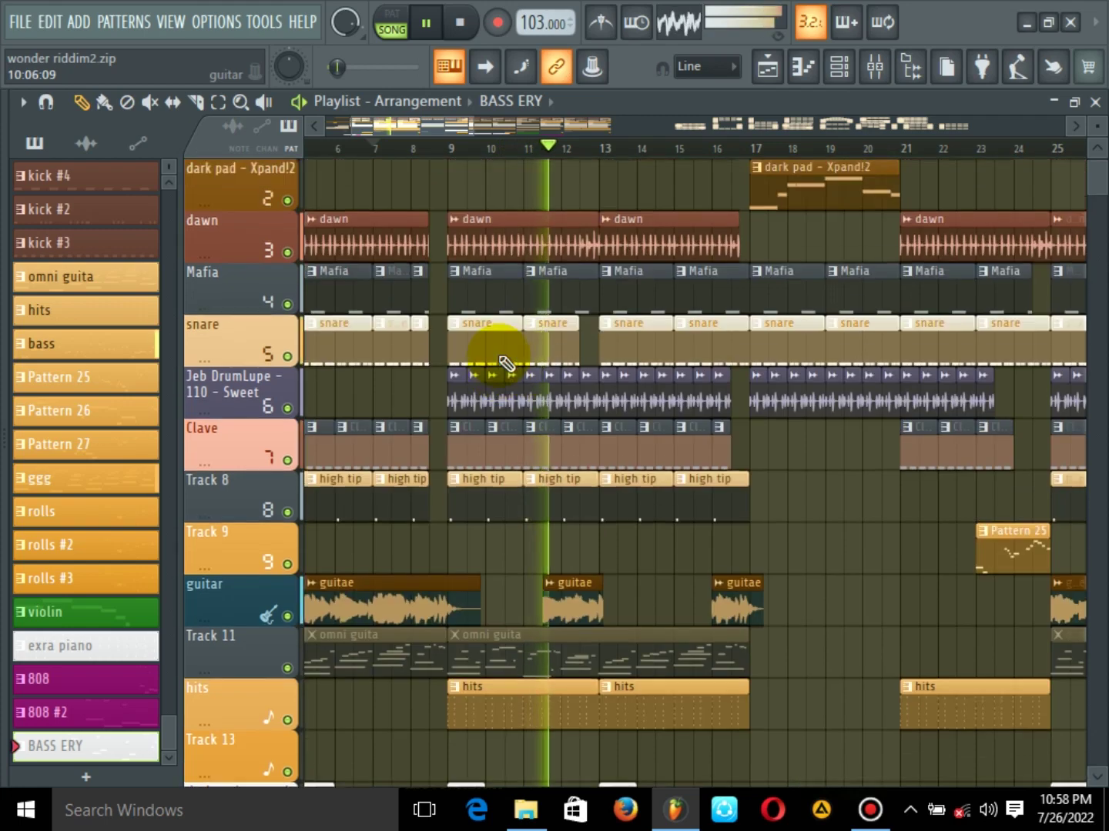
scroll(506, 361, "up", 1)
key("space")
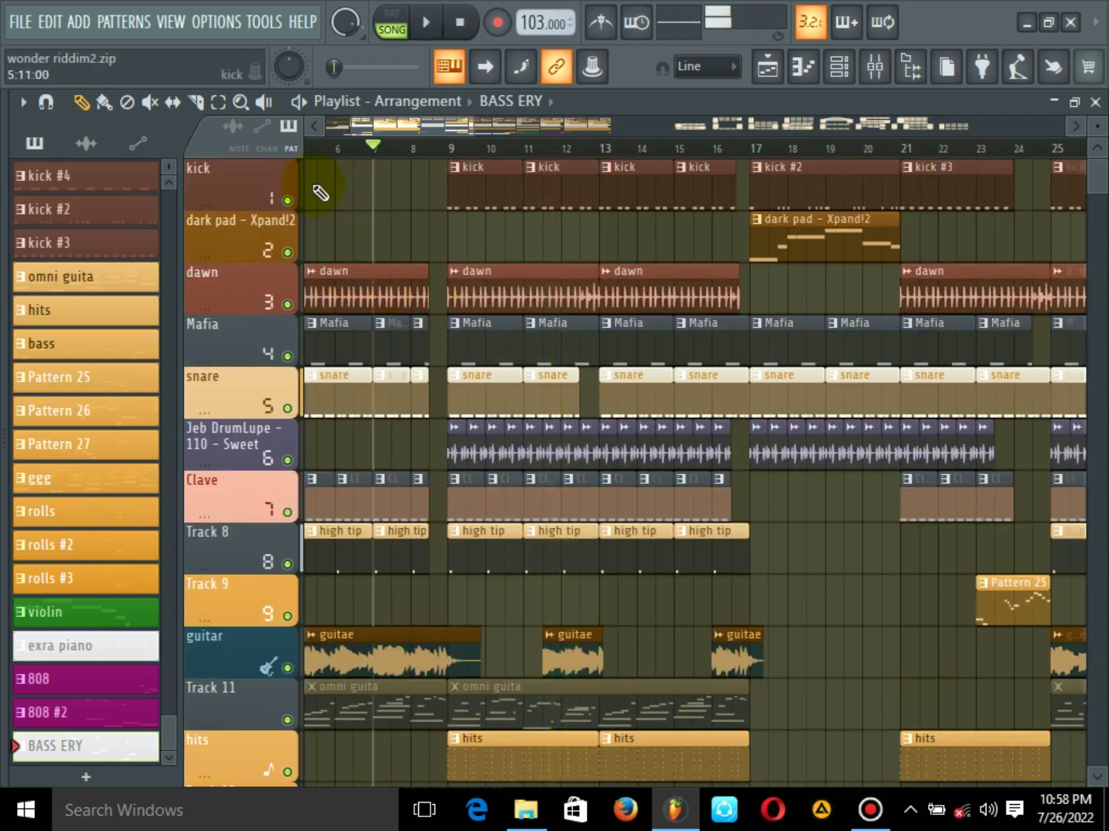
right_click(287, 200)
key("space")
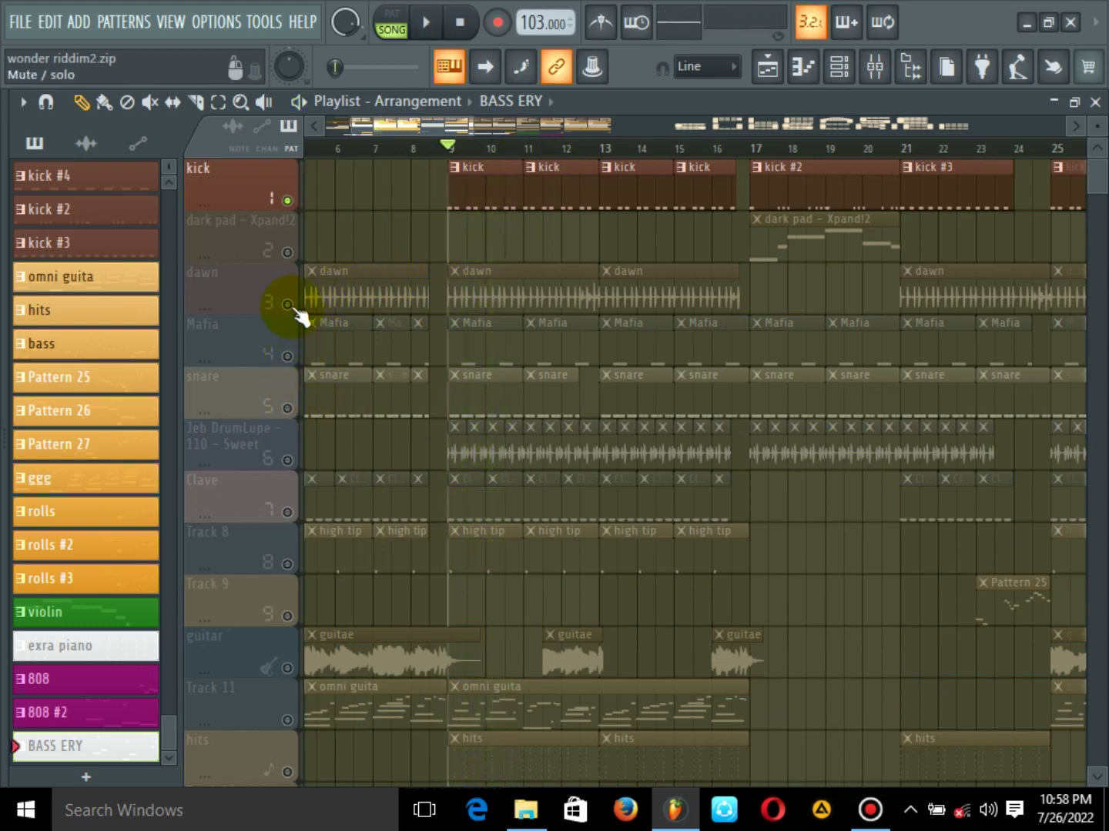
Unmute the dawn, Mafia, snare and Jeb DrumLupe - 110 - Sweet tracks one by one while the arrangement plays from bar 9
left_click(293, 315)
key("space")
left_click(288, 357)
left_click(288, 409)
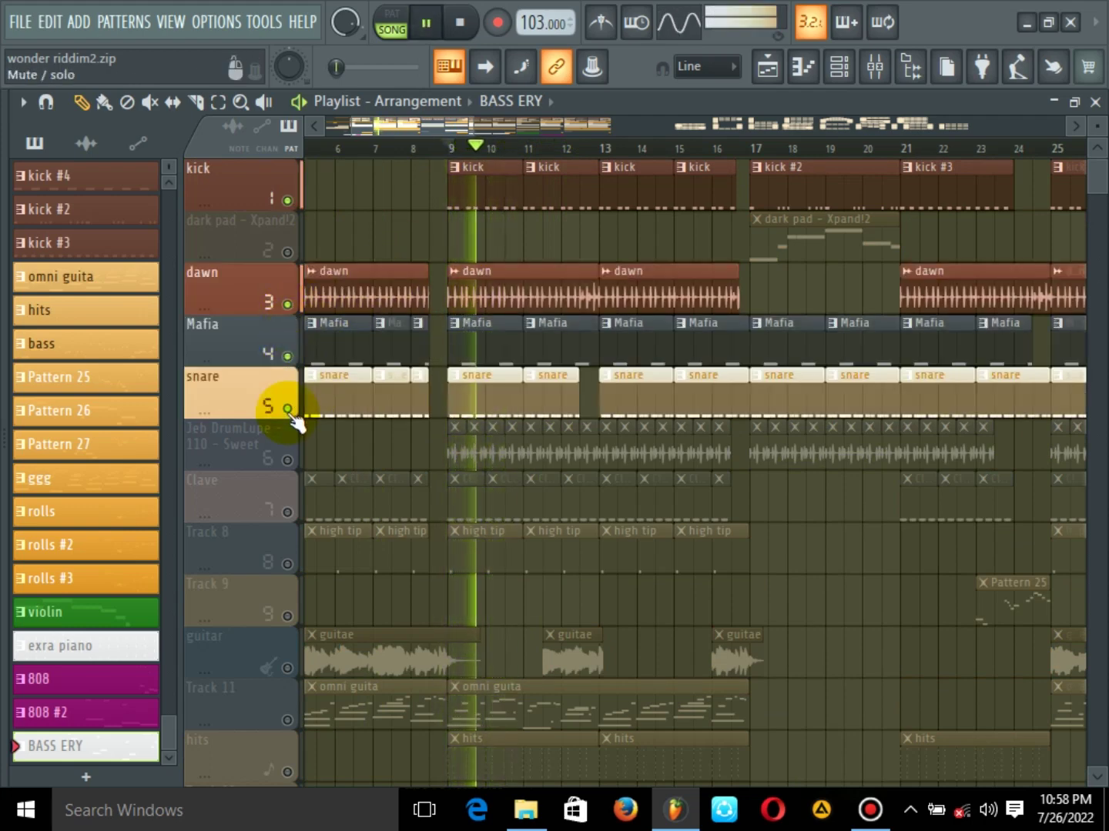
left_click(288, 460)
Unmute the Clave track and Track 8 with the high tip clips, and listen to the layered drums
scroll(296, 455, "down", 1)
scroll(301, 449, "down", 1)
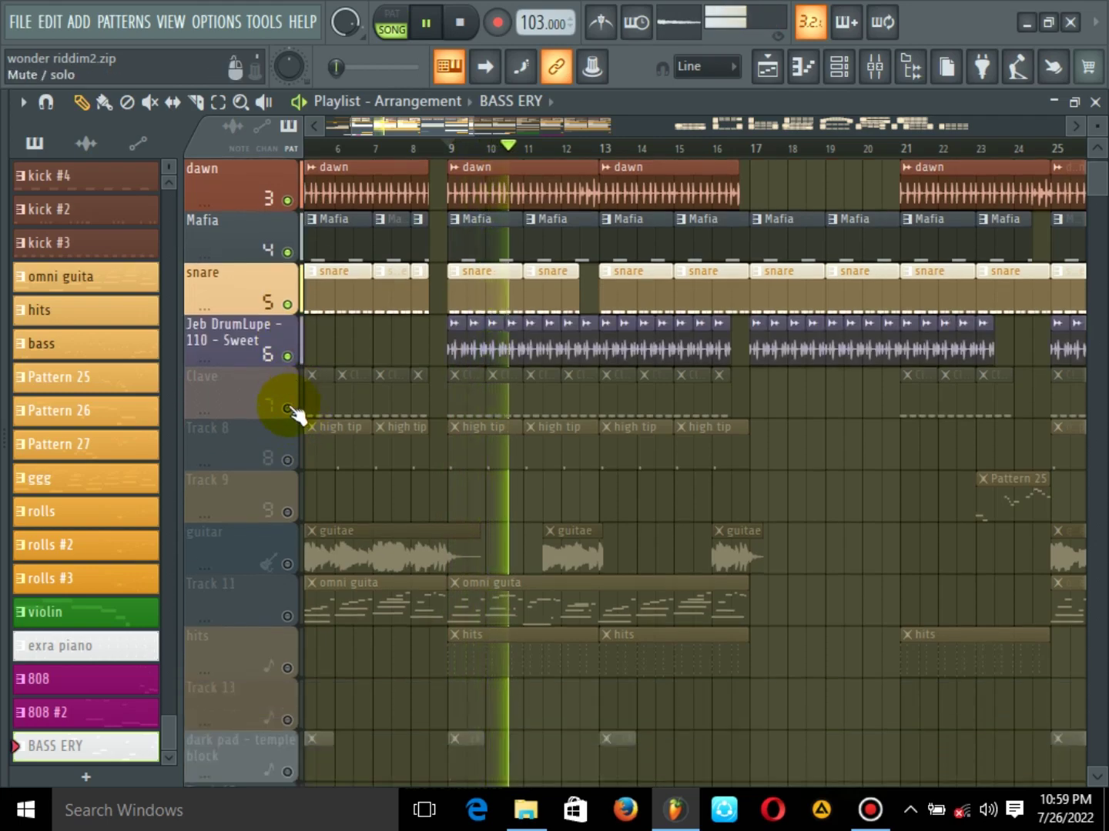
left_click(288, 409)
left_click(287, 460)
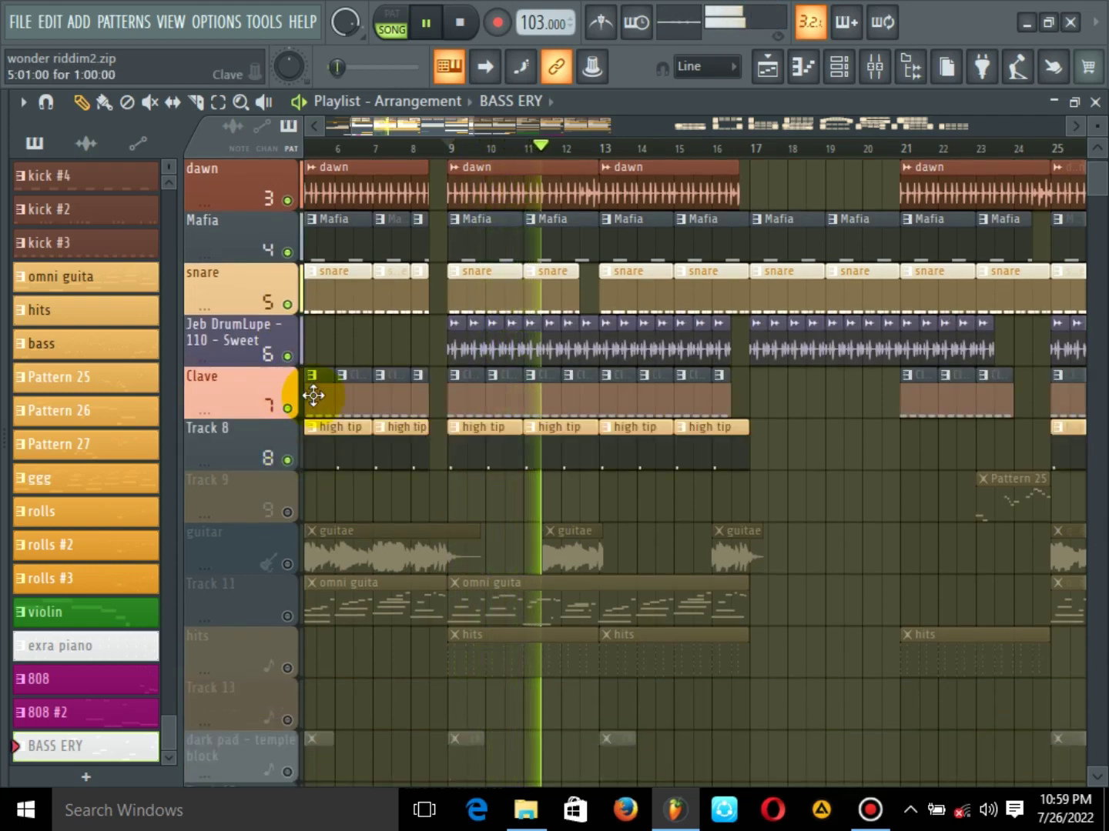
scroll(314, 395, "down", 2)
scroll(333, 390, "up", 4)
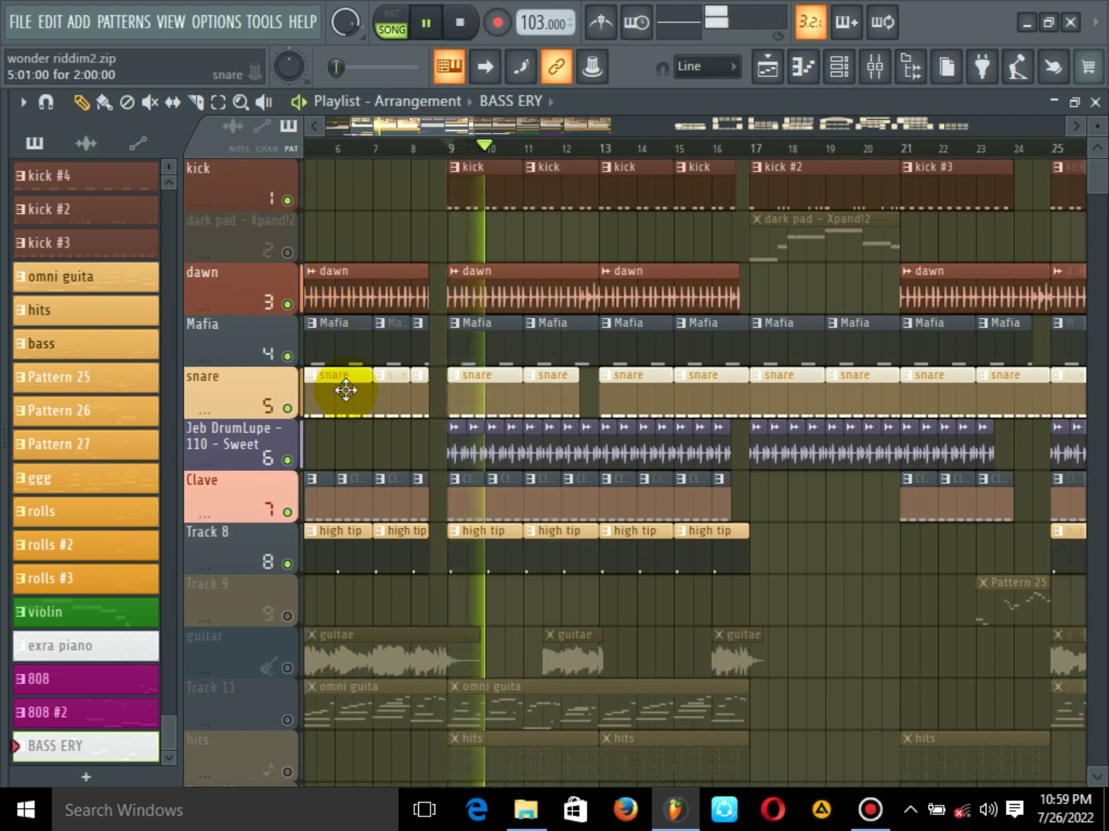
scroll(465, 531, "down", 2)
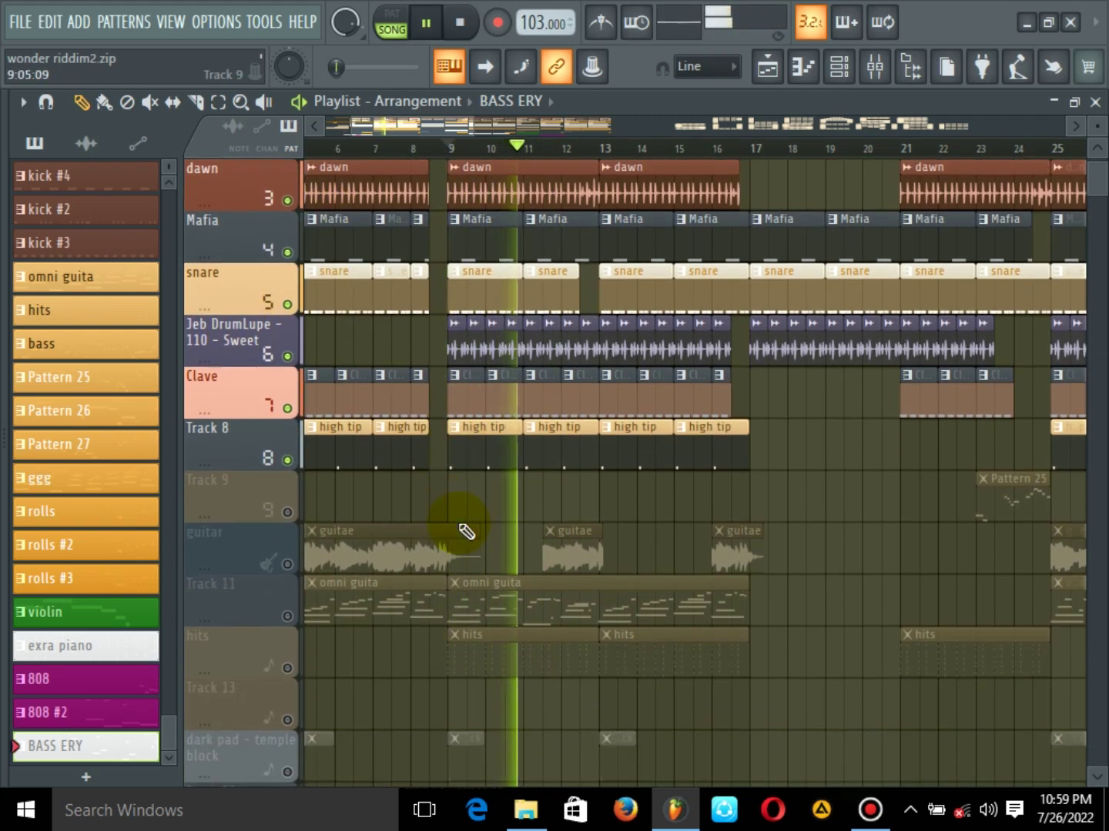
Try adding the guitar track to the layered drums, then mute it again
scroll(465, 532, "down", 2)
left_click(288, 461)
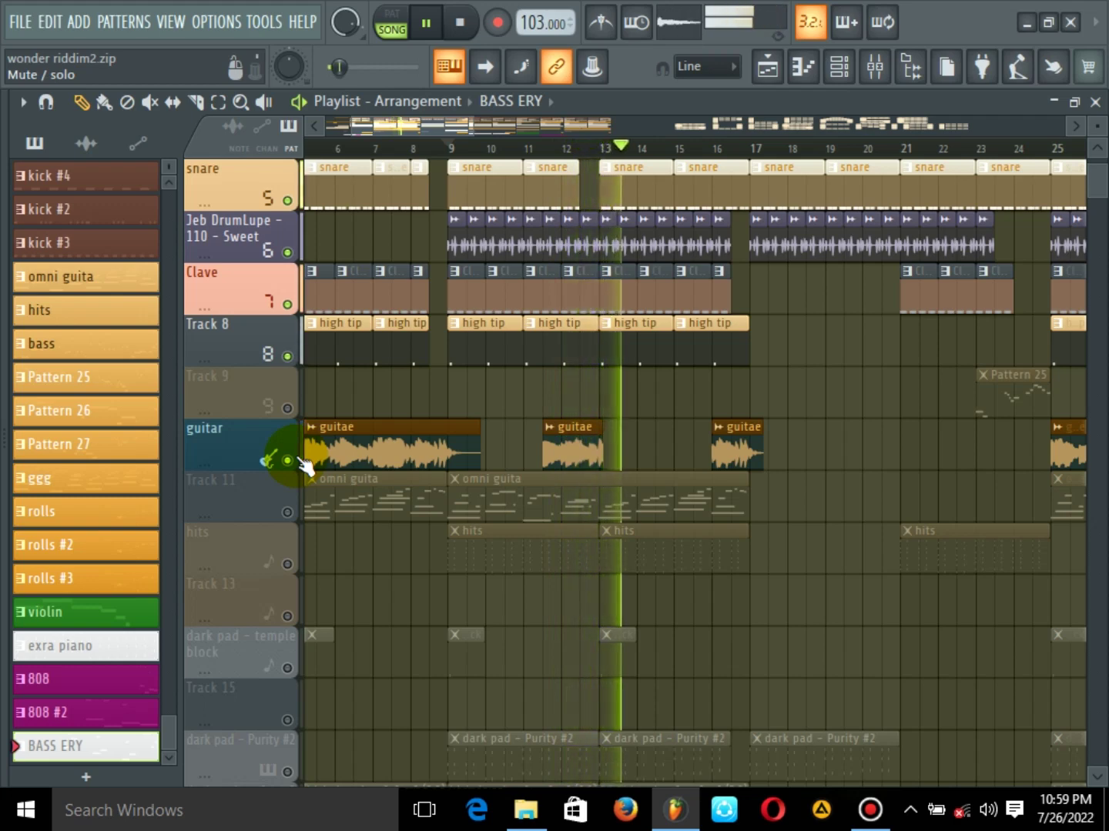
left_click(287, 460)
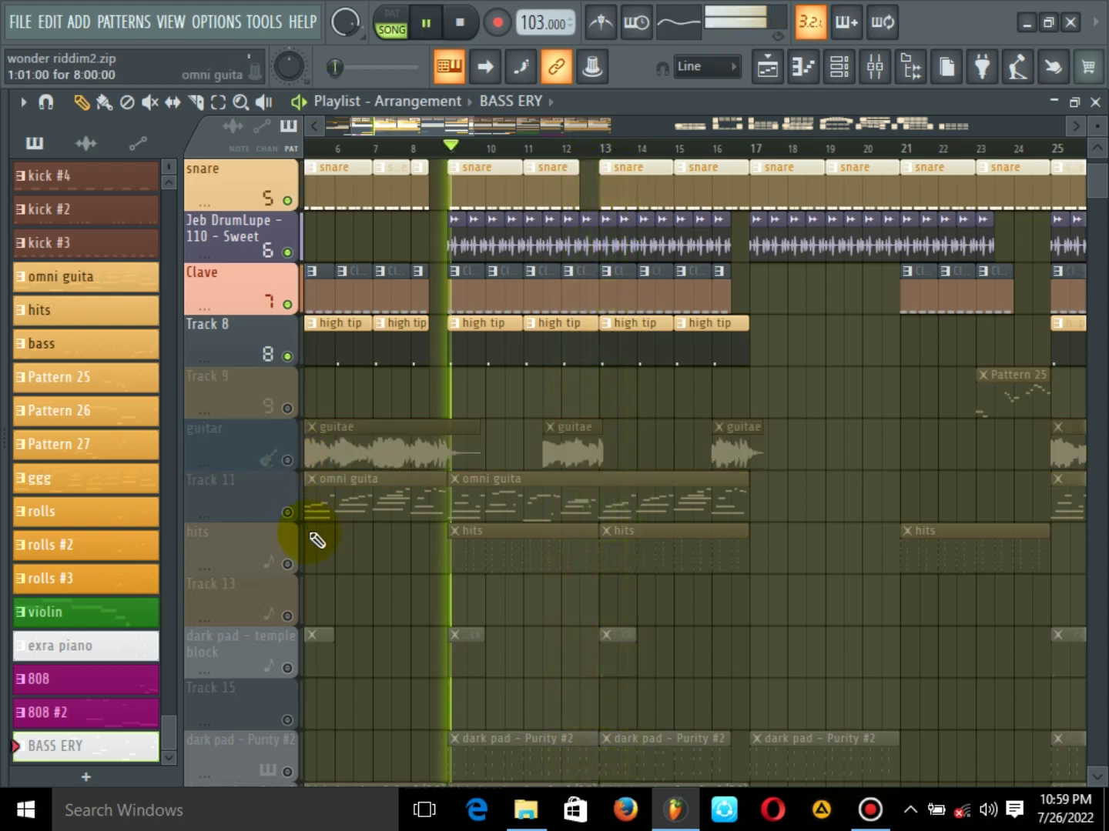
Unmute the hits track and open its first clip's notes and its Xpand!2 #5 instrument from the channel rack
scroll(322, 556, "down", 1)
left_click(290, 512)
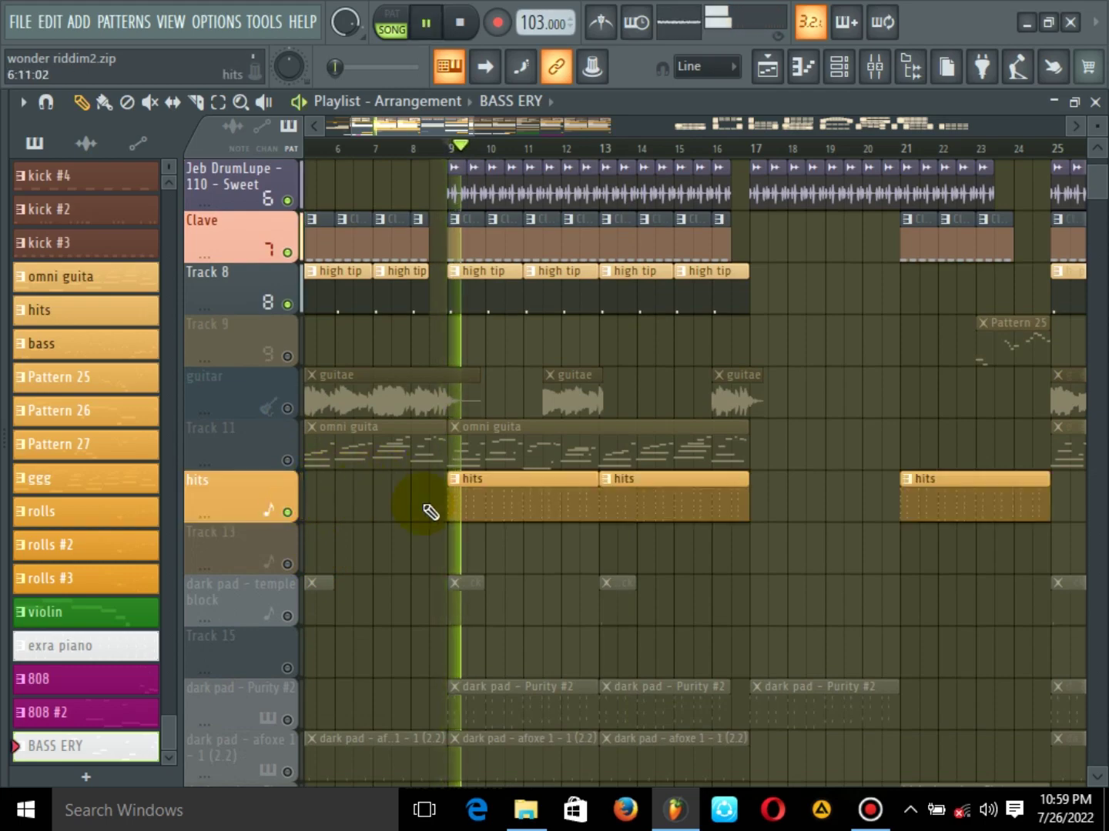
double_click(483, 508)
left_click(838, 67)
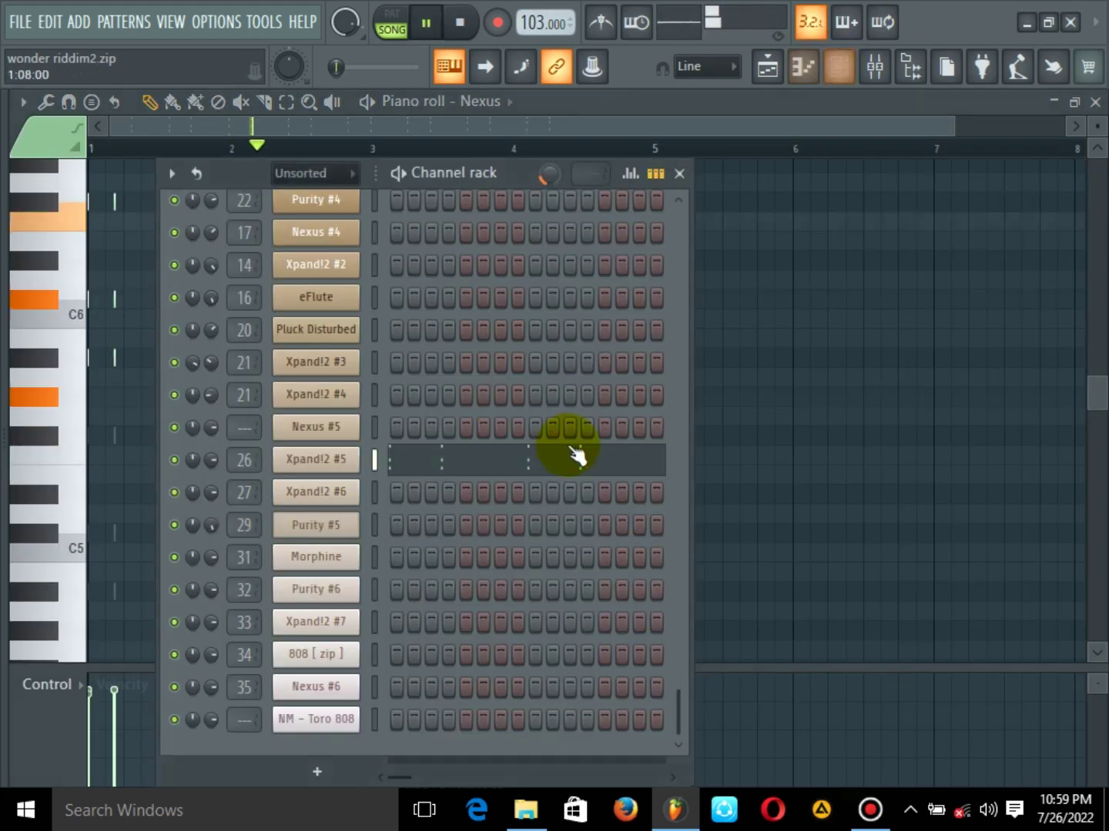
left_click(321, 452)
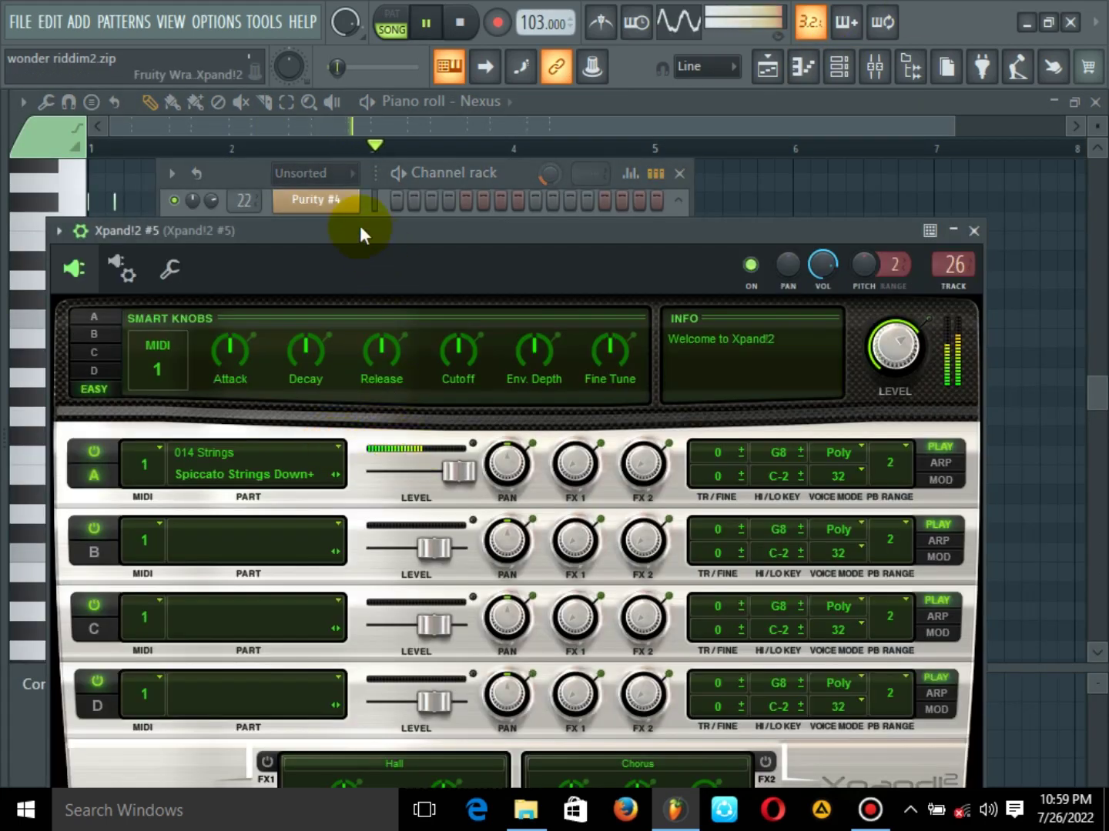
left_click_drag(364, 235, 453, 204)
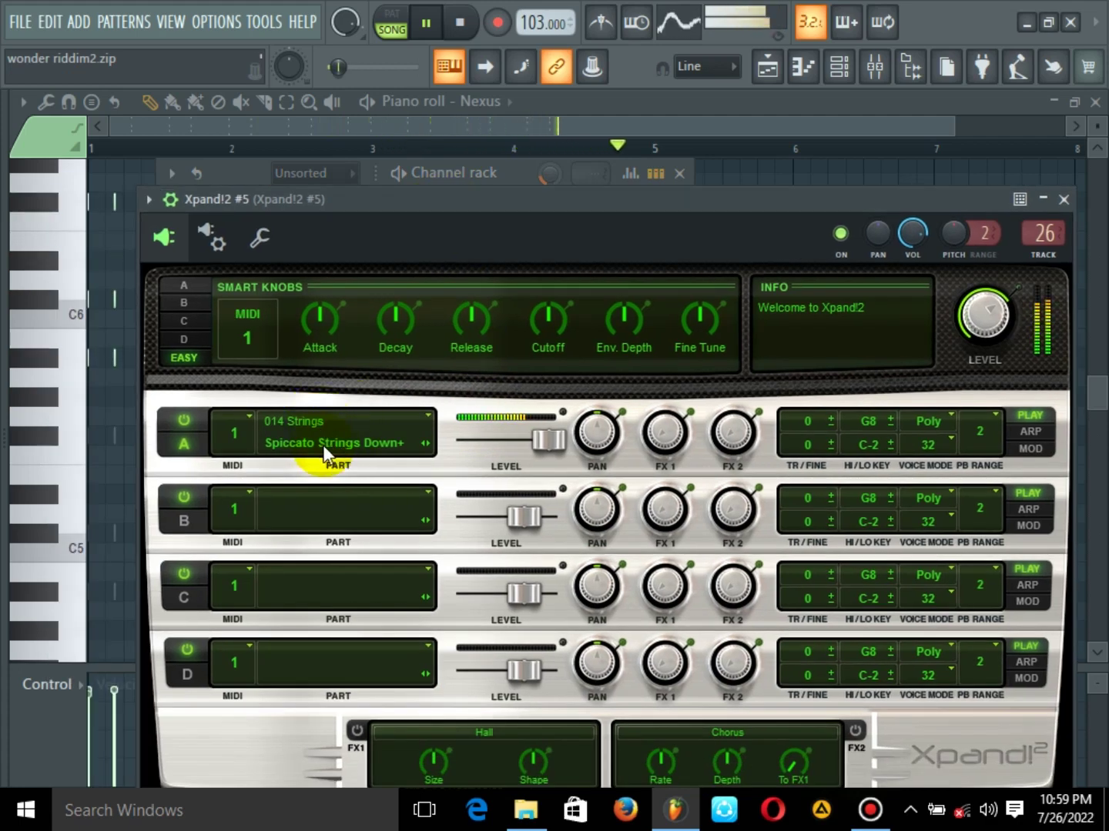
Show the 014 Strings presets for part A of Xpand!2 #5, then close the instrument, channel rack and piano roll
left_click(427, 415)
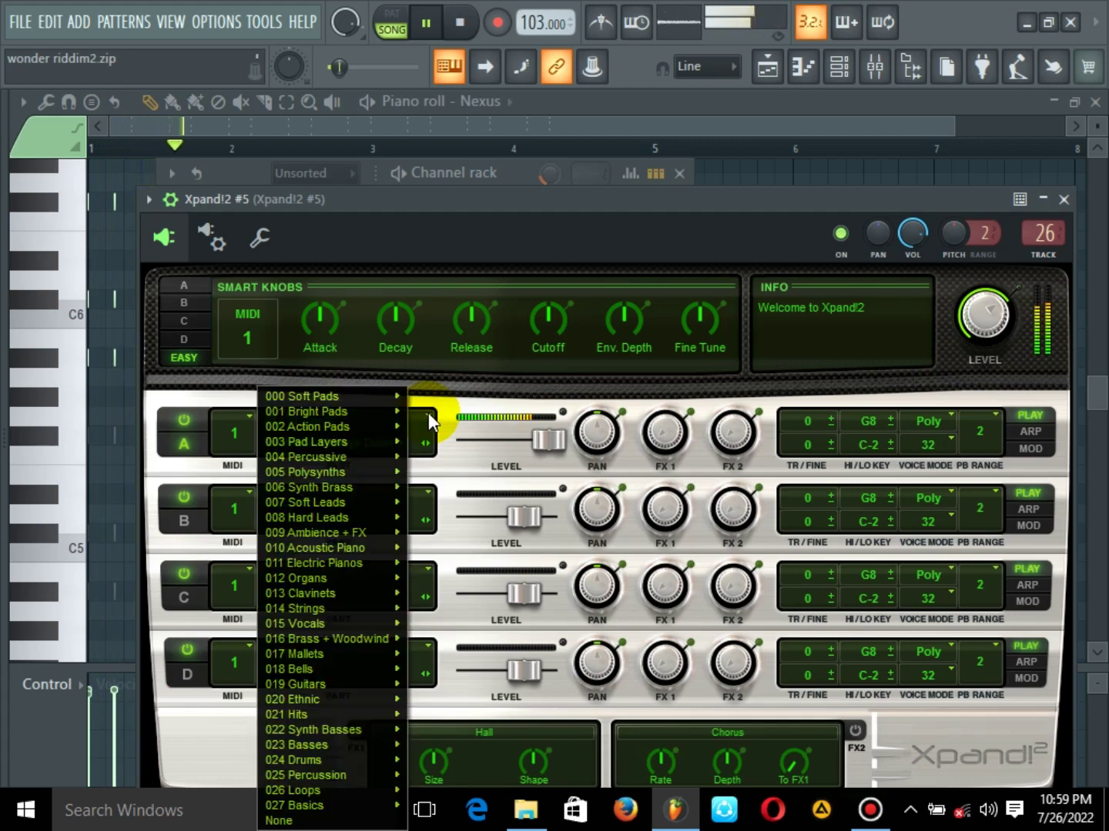
mouse_move(346, 624)
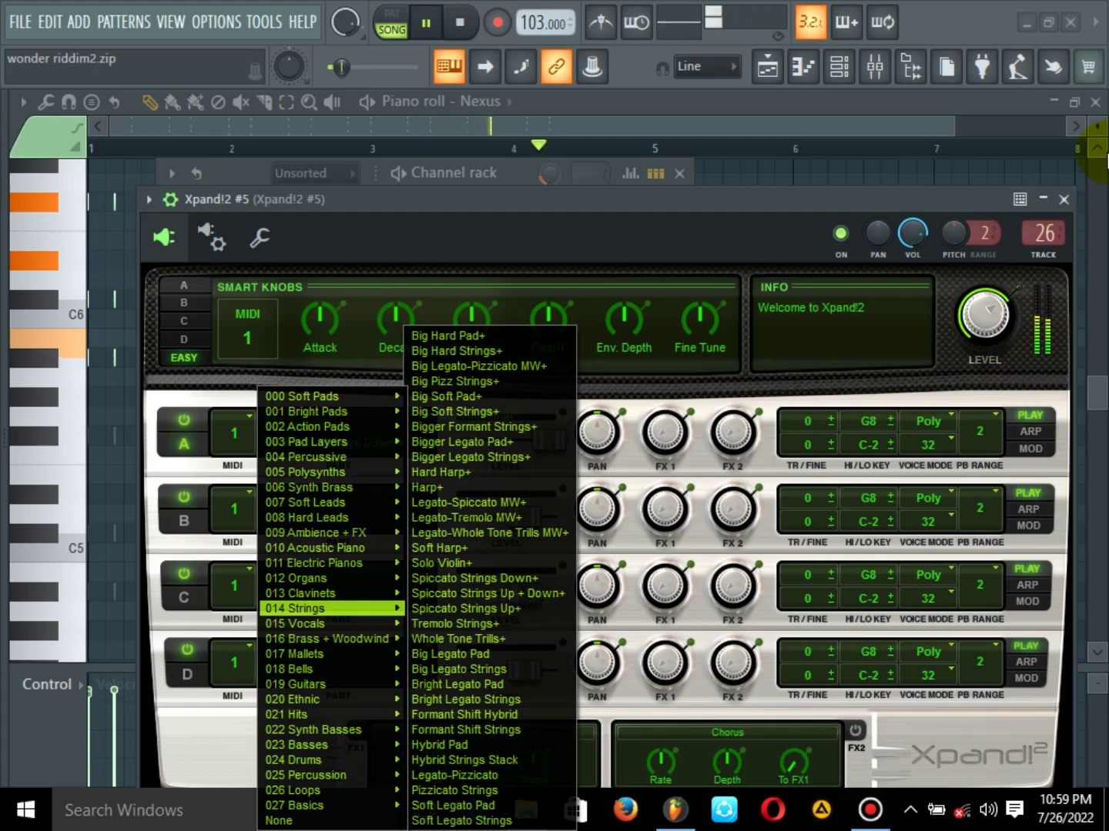
left_click(1064, 200)
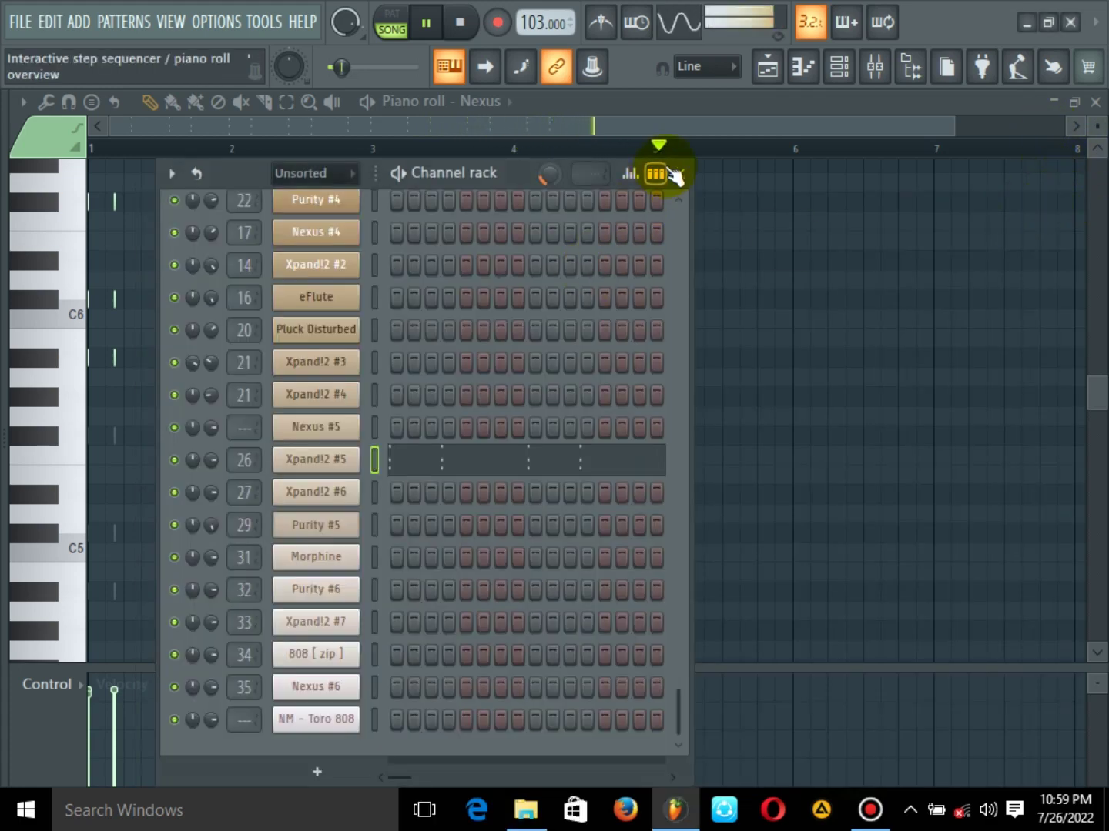
left_click(679, 173)
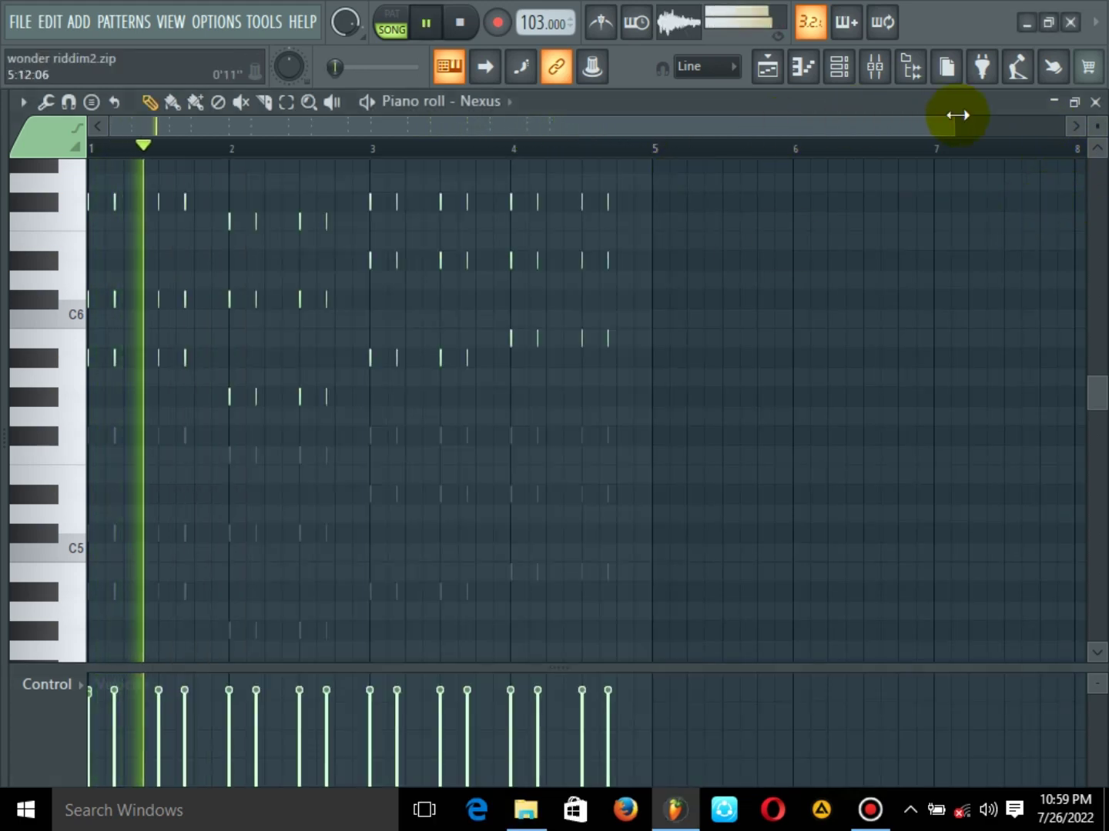
left_click(1094, 103)
Unmute the dark pad - temple block and dark pad - Purity #2 tracks and play them with the other enabled tracks
scroll(433, 526, "down", 2)
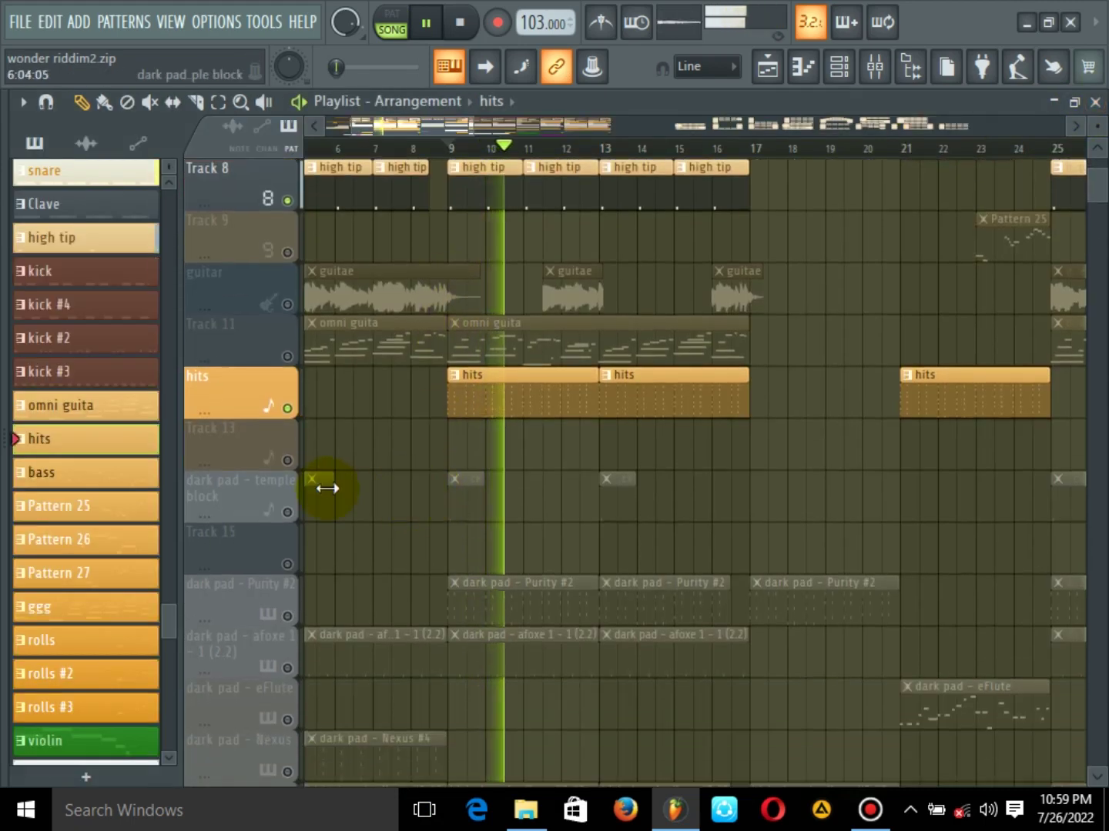
key("space")
left_click(287, 512)
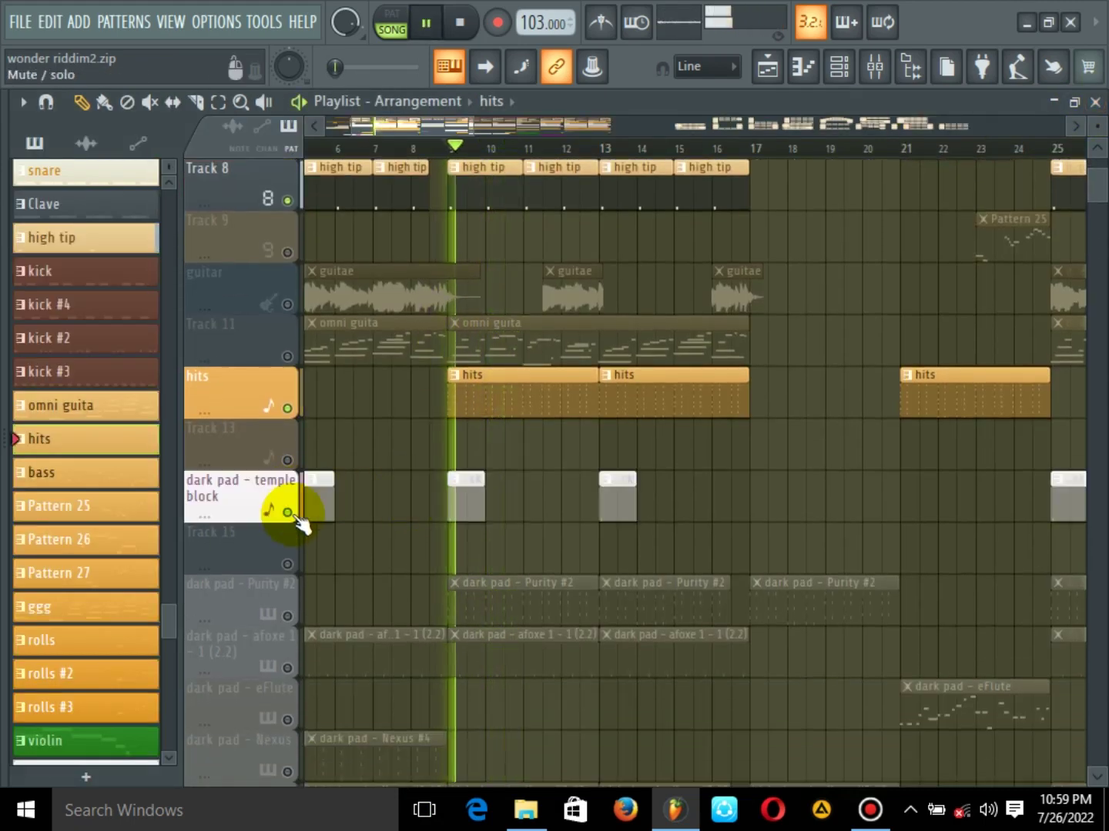
left_click(289, 616)
key("space")
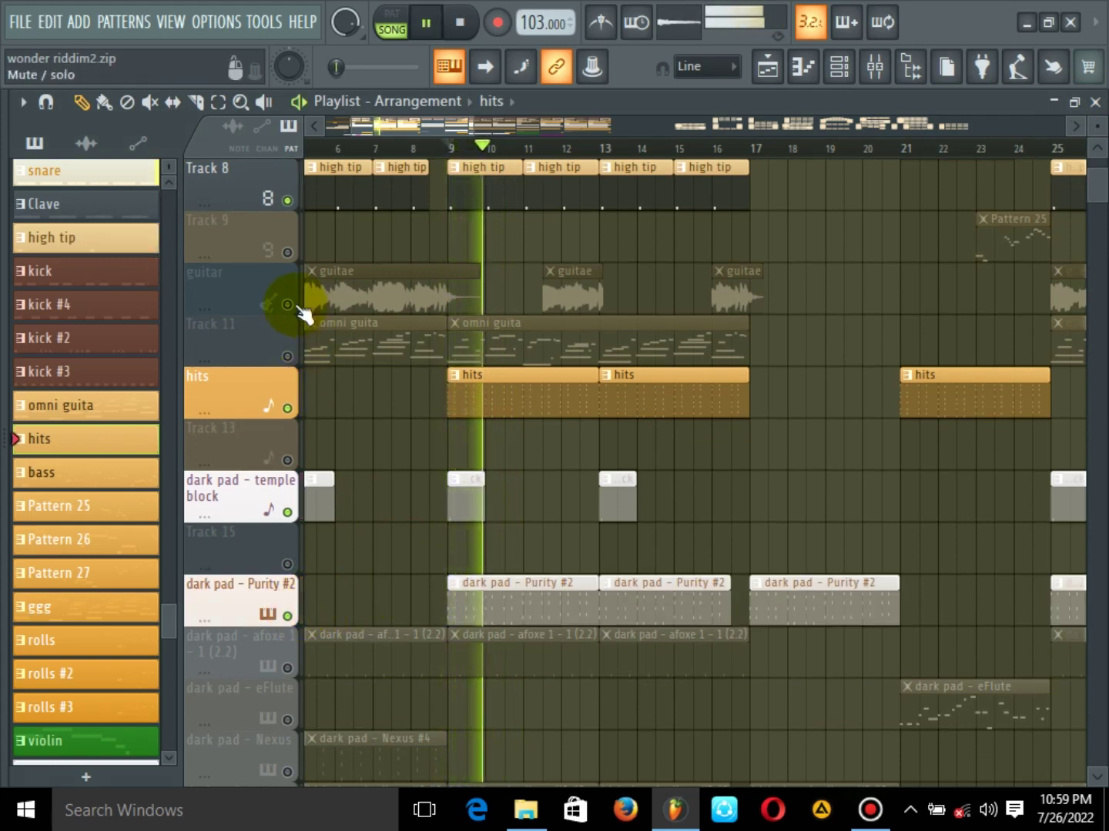
Mute the hits track and restart playback from bar 9
key("space")
left_click(288, 409)
key("space")
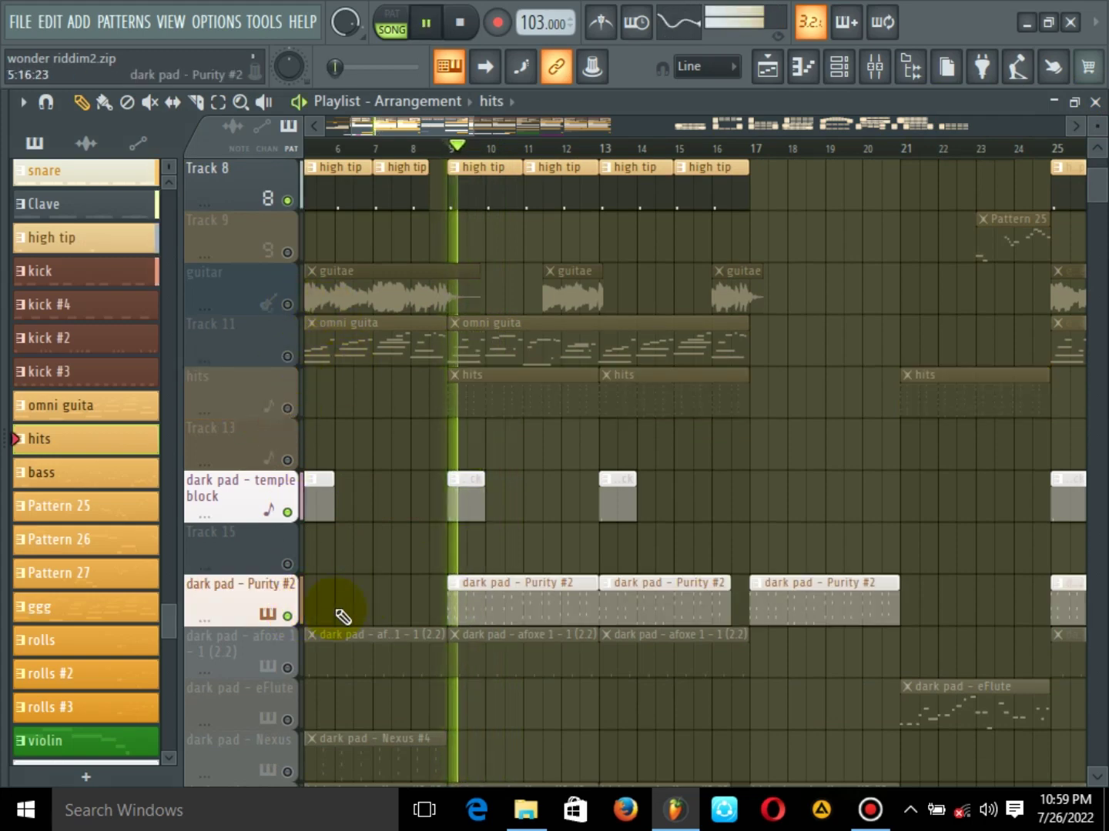
Open the first dark pad - Purity #2 clip's notes and locate its Purity #2 channel in the channel rack
double_click(509, 598)
left_click(816, 73)
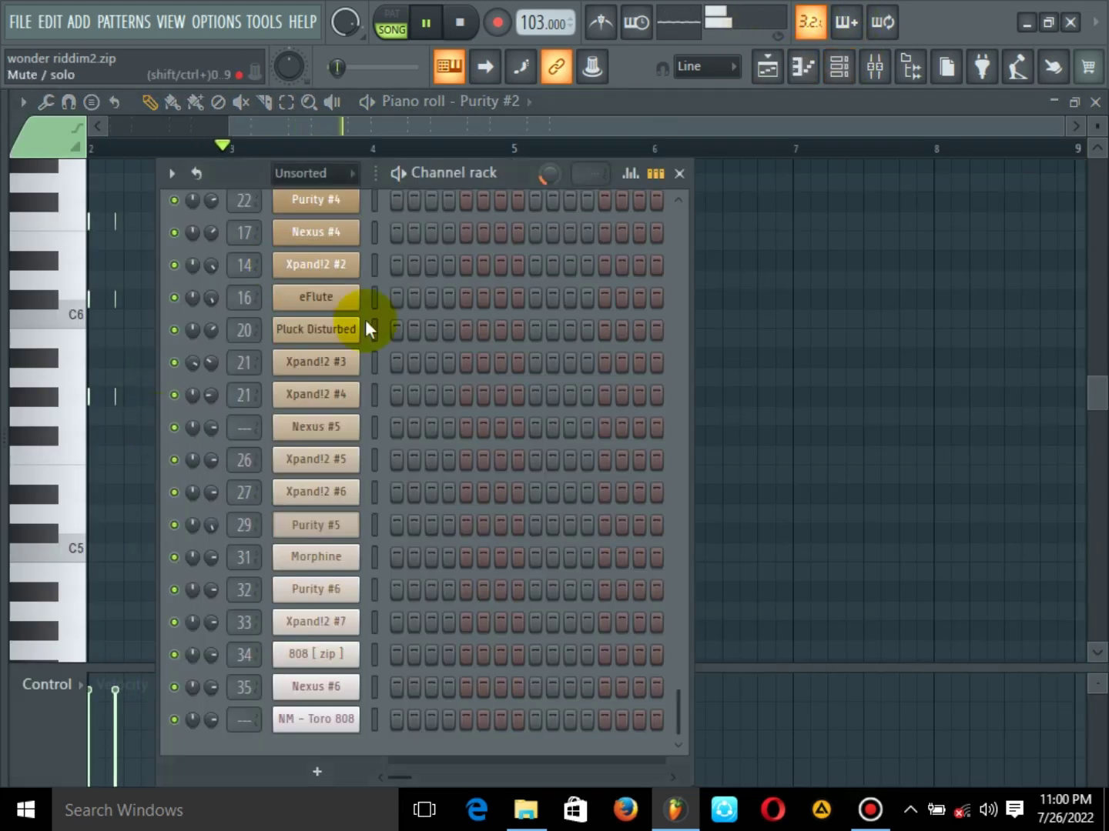
left_click_drag(676, 575, 676, 189)
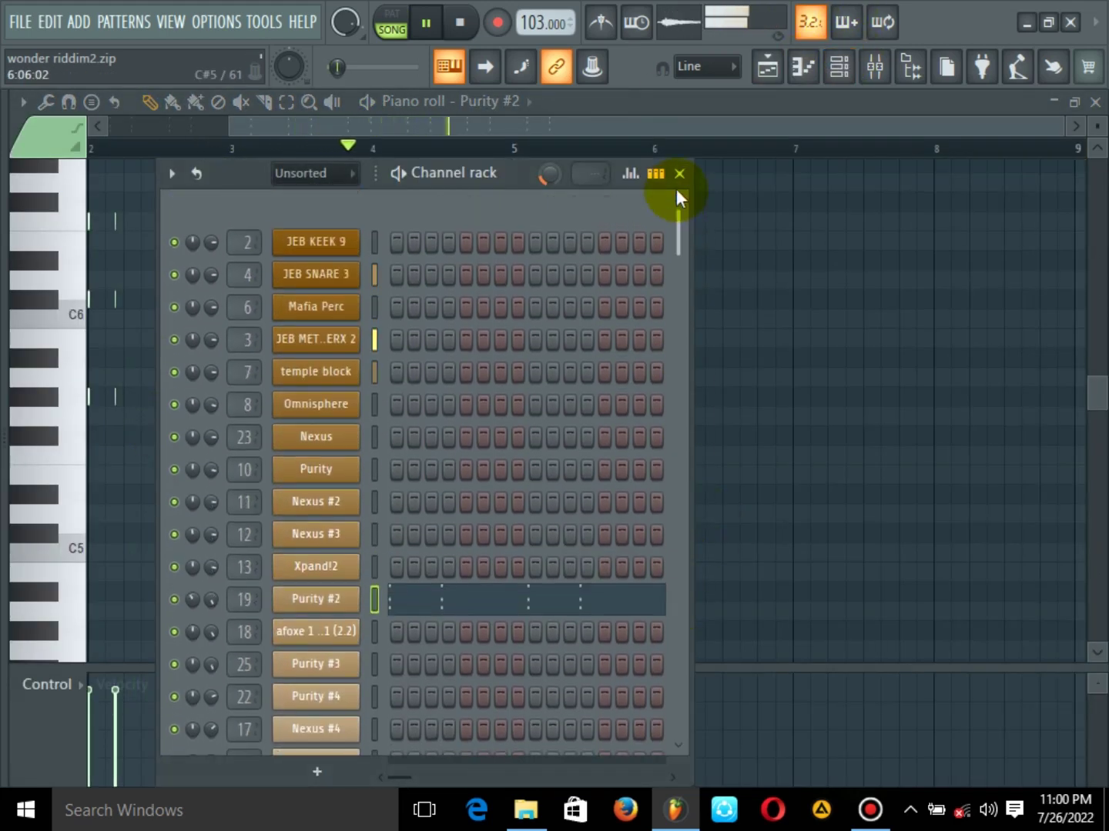
scroll(251, 438, "down", 4)
scroll(156, 460, "down", 1)
Solo the Purity #2 channel, play it on its own and show its Sfz Bowed Brass preset
key("space")
right_click(176, 429)
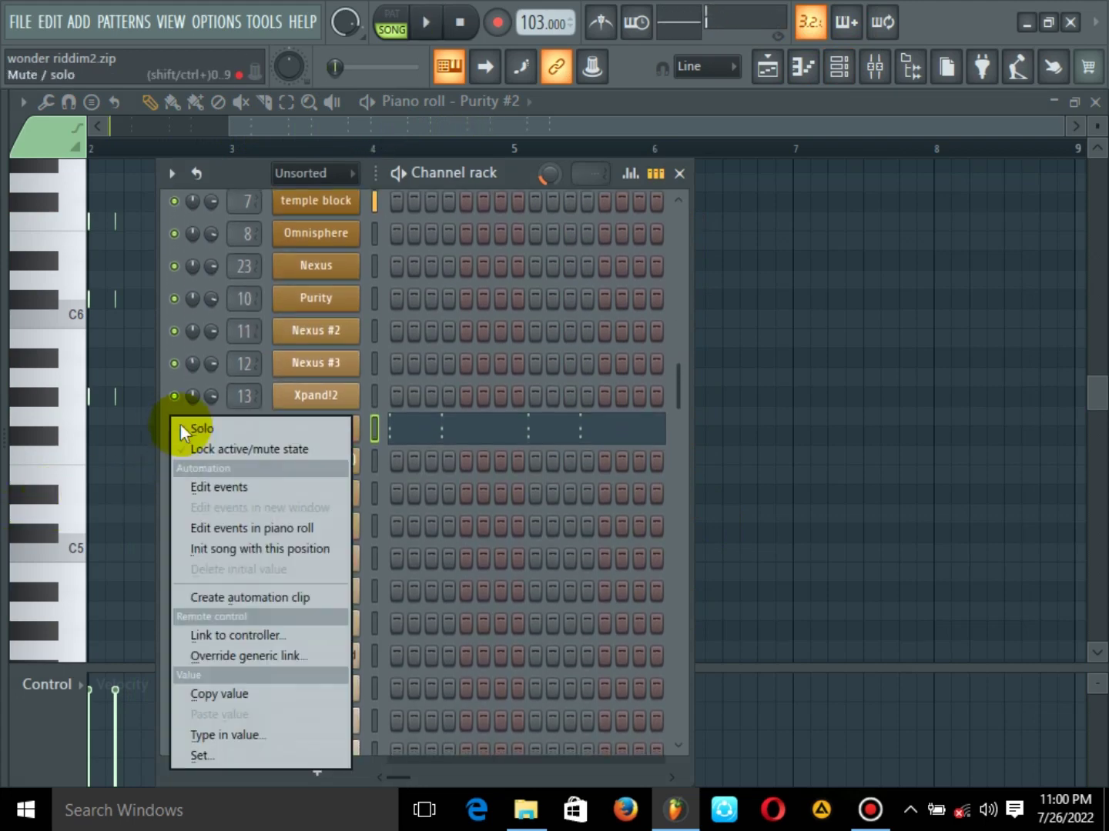
left_click(200, 429)
key("space")
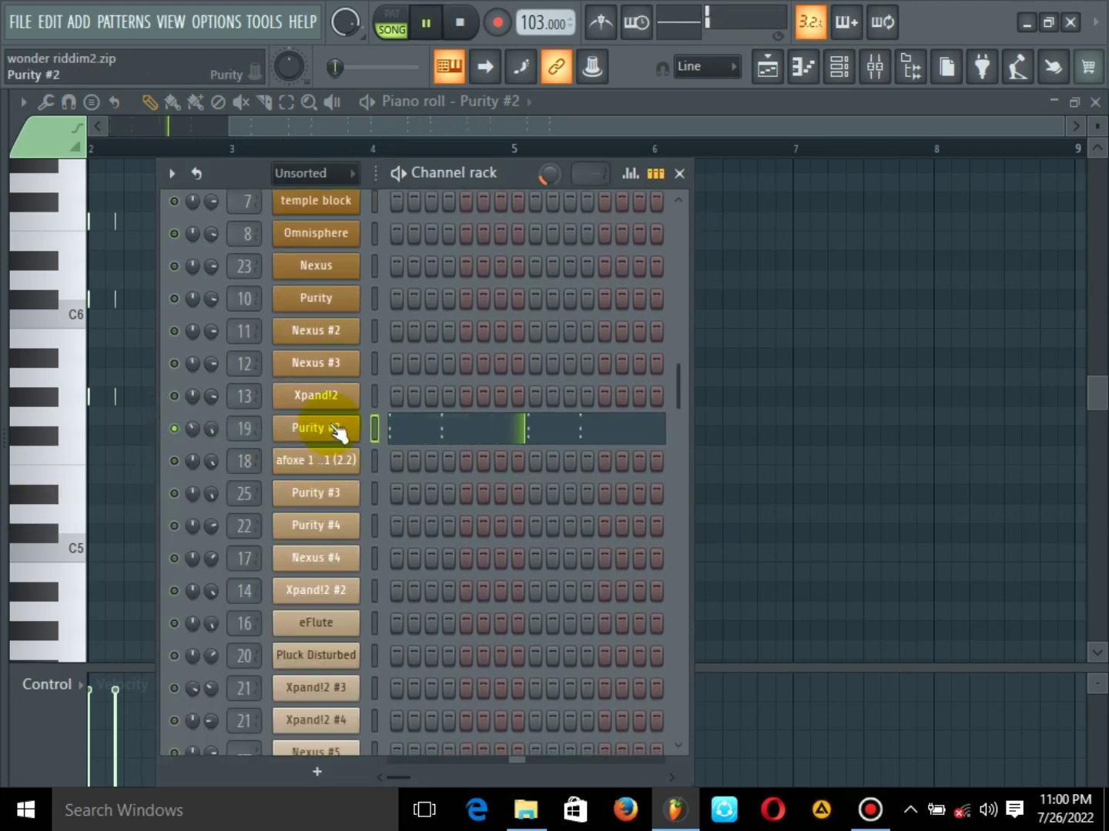
left_click(336, 431)
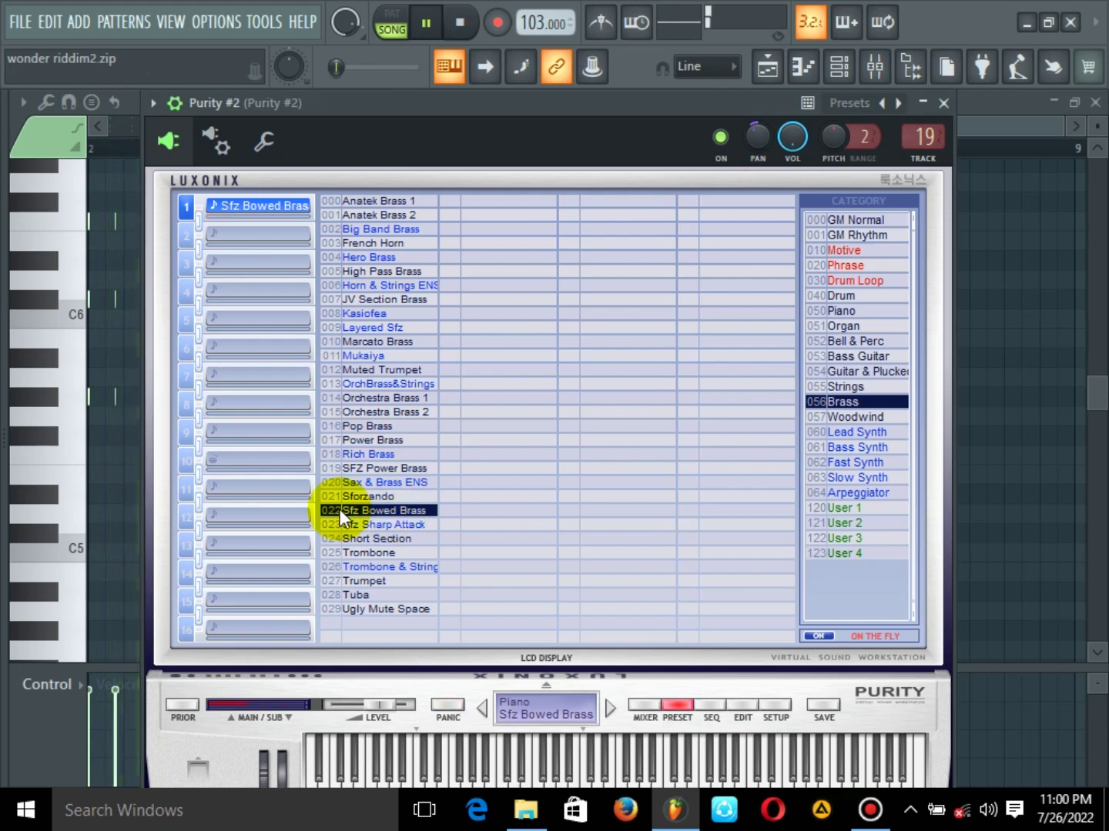
left_click(944, 103)
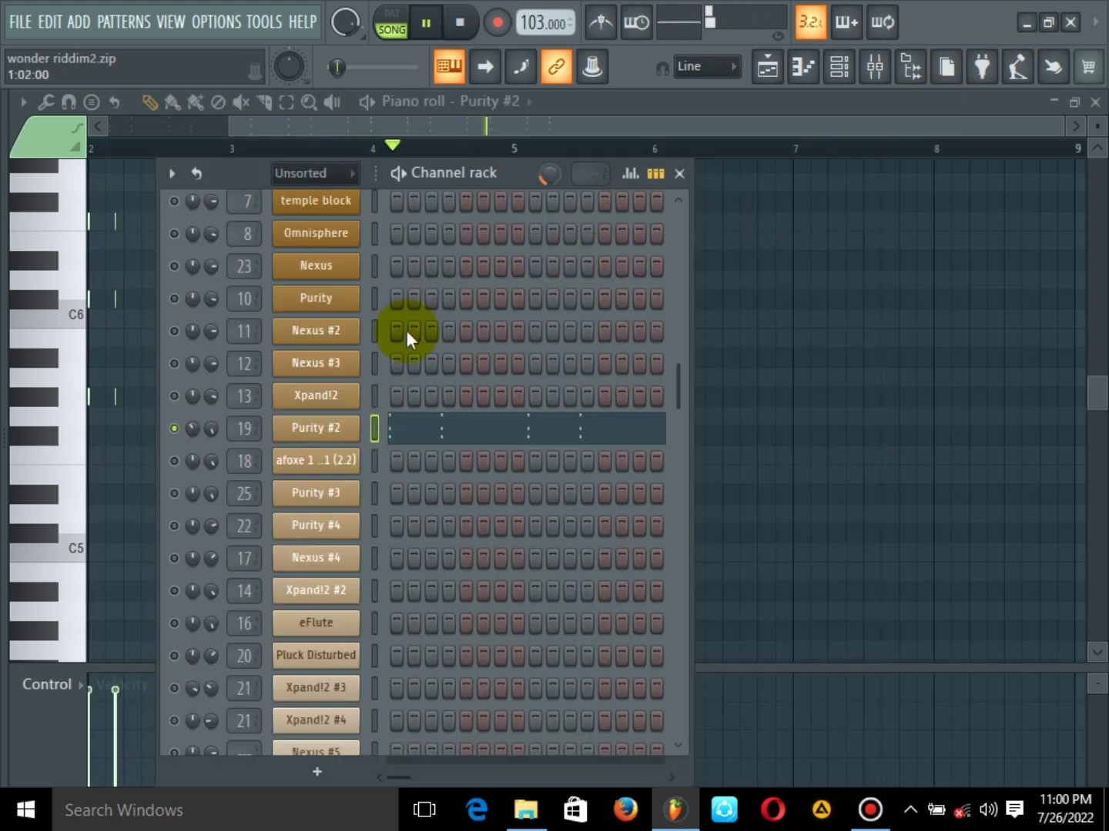
Show the Purity #2 notes in the piano roll across bars 1 to 4, then close the piano roll
left_click(407, 425)
left_click(408, 426)
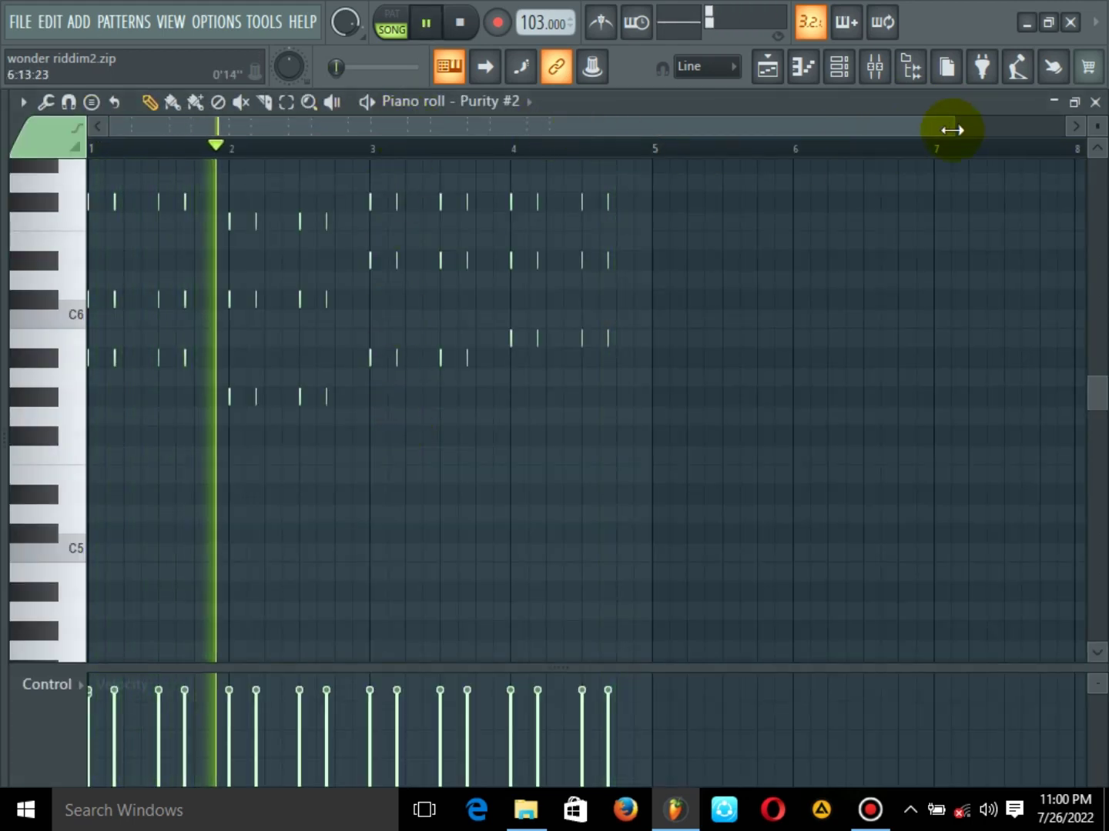
left_click_drag(949, 128, 771, 124)
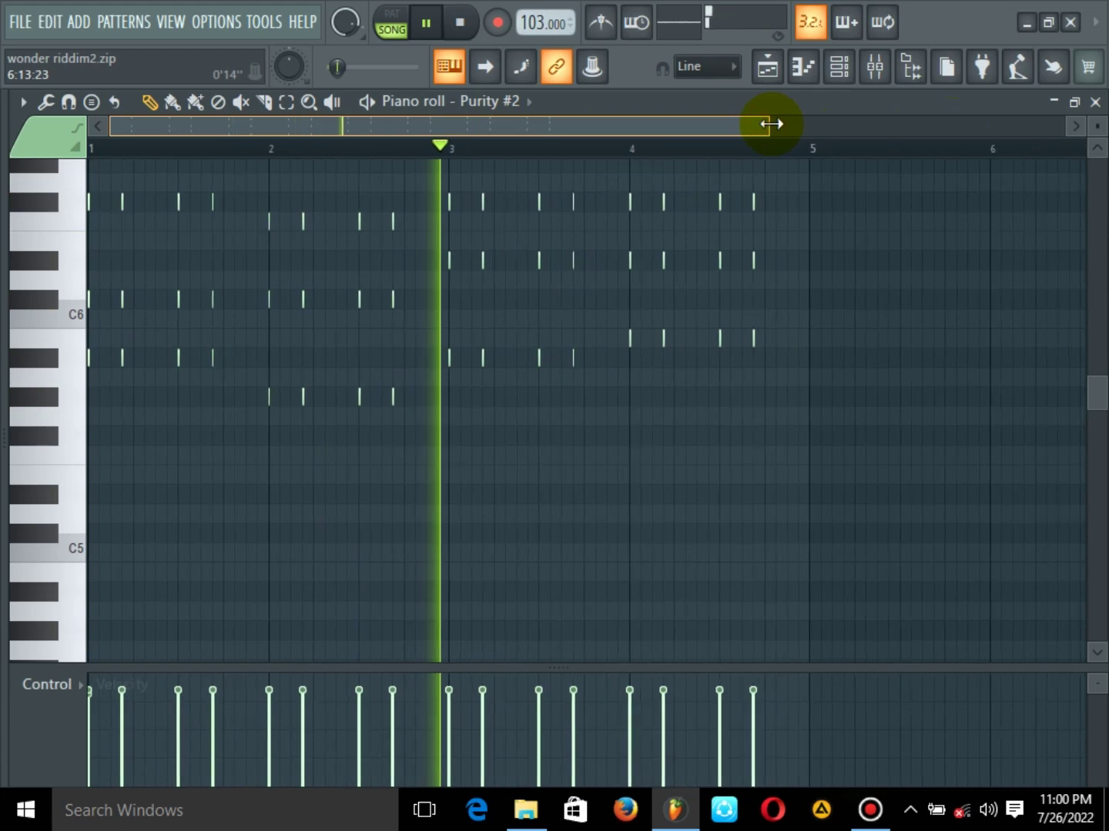
left_click(1096, 102)
Turn off the Purity #2 channel solo, resume playback of the enabled tracks and close the channel rack
key("space")
right_click(181, 420)
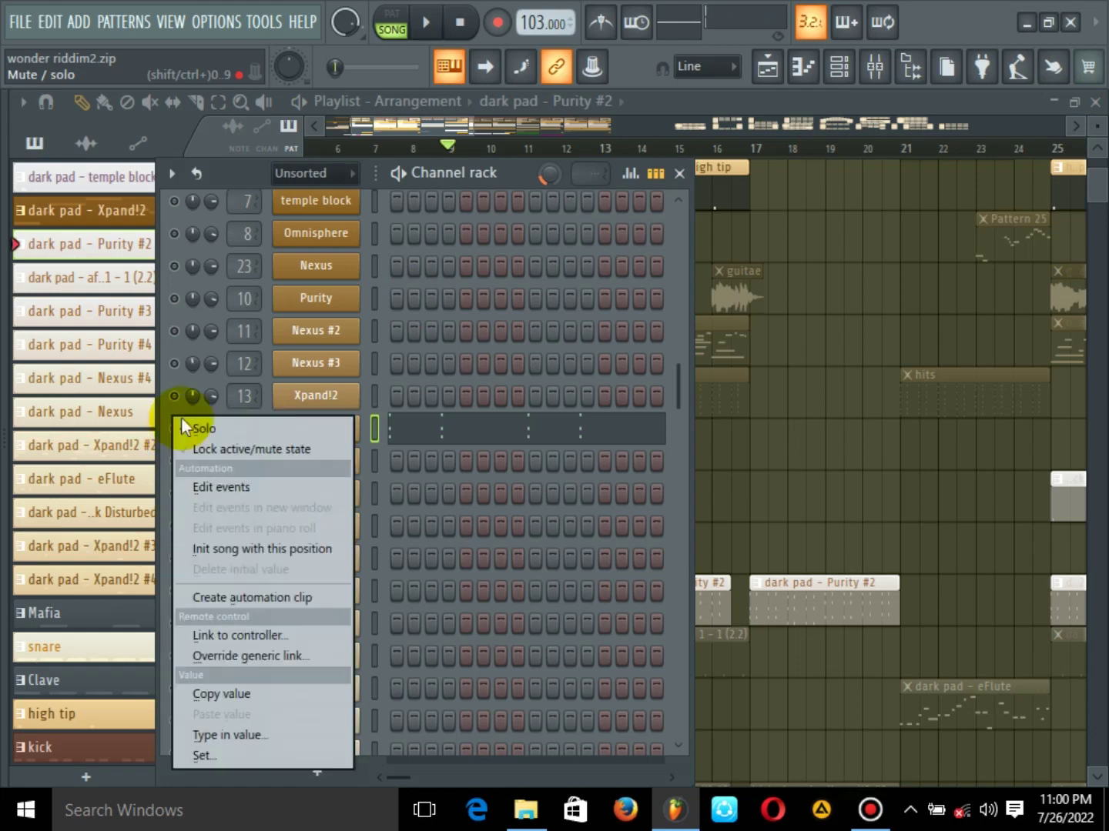
left_click(201, 430)
key("space")
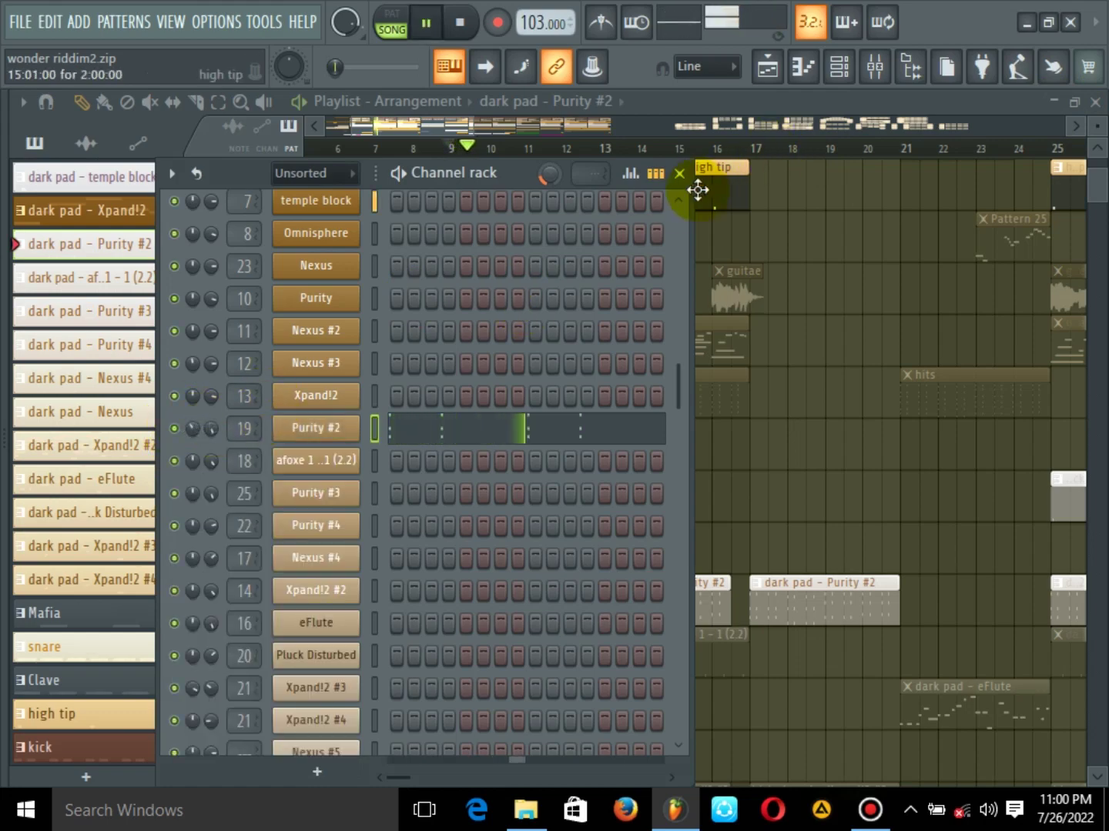
left_click(679, 173)
scroll(518, 508, "down", 4)
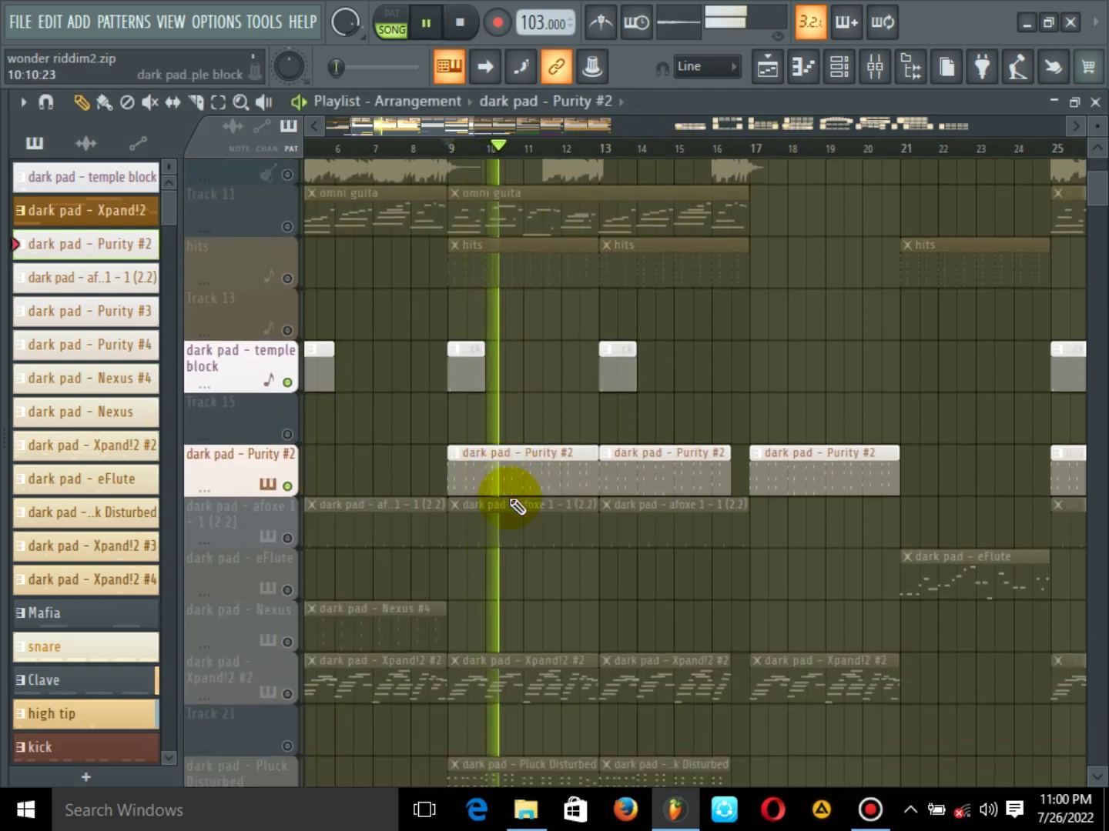
Enable the dark pad - afoxe 1 - 1 (2.2) and dark pad - Xpand!2 #2 tracks to layer them into playback
left_click(286, 460)
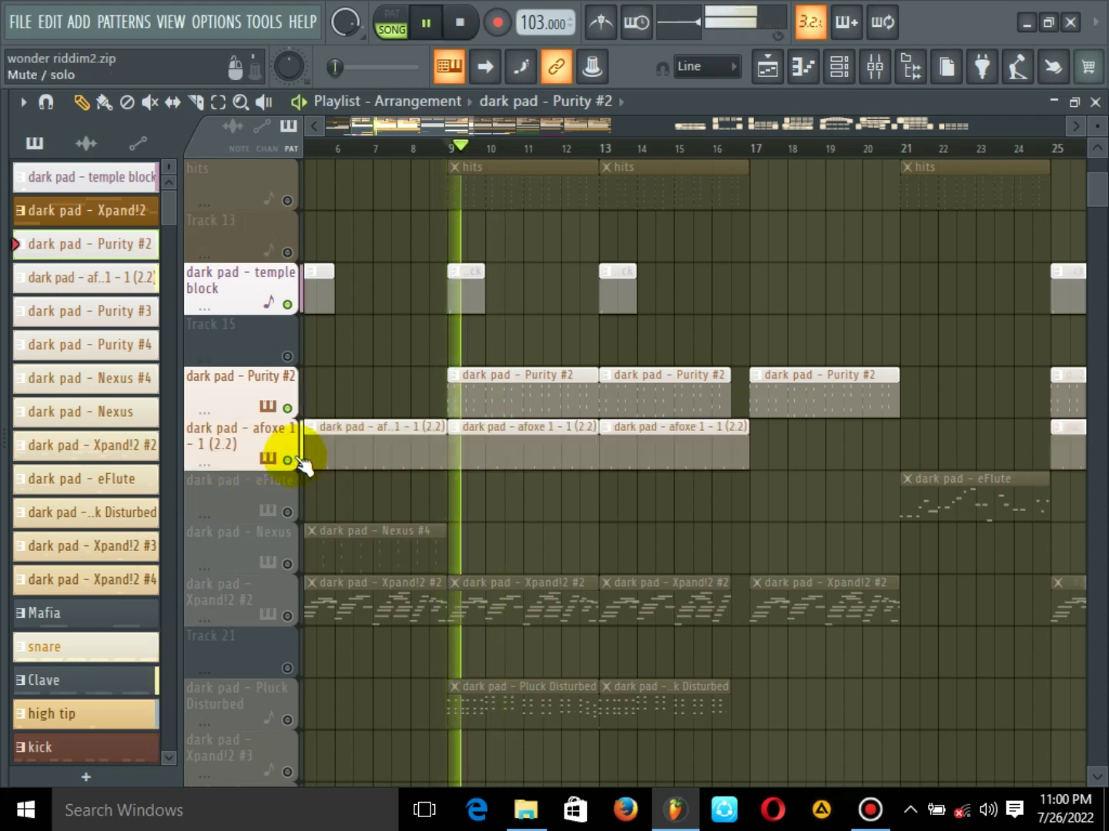
scroll(418, 512, "down", 2)
scroll(418, 511, "down", 1)
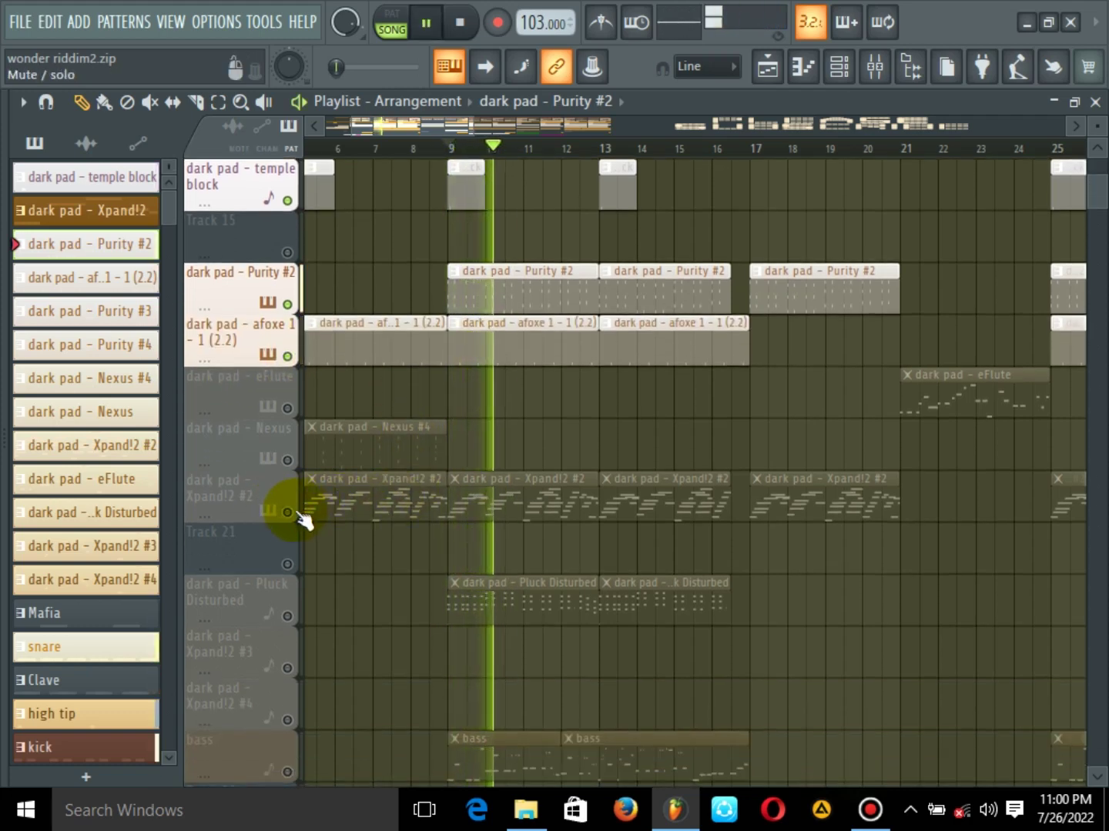
left_click(289, 510)
scroll(396, 550, "down", 2)
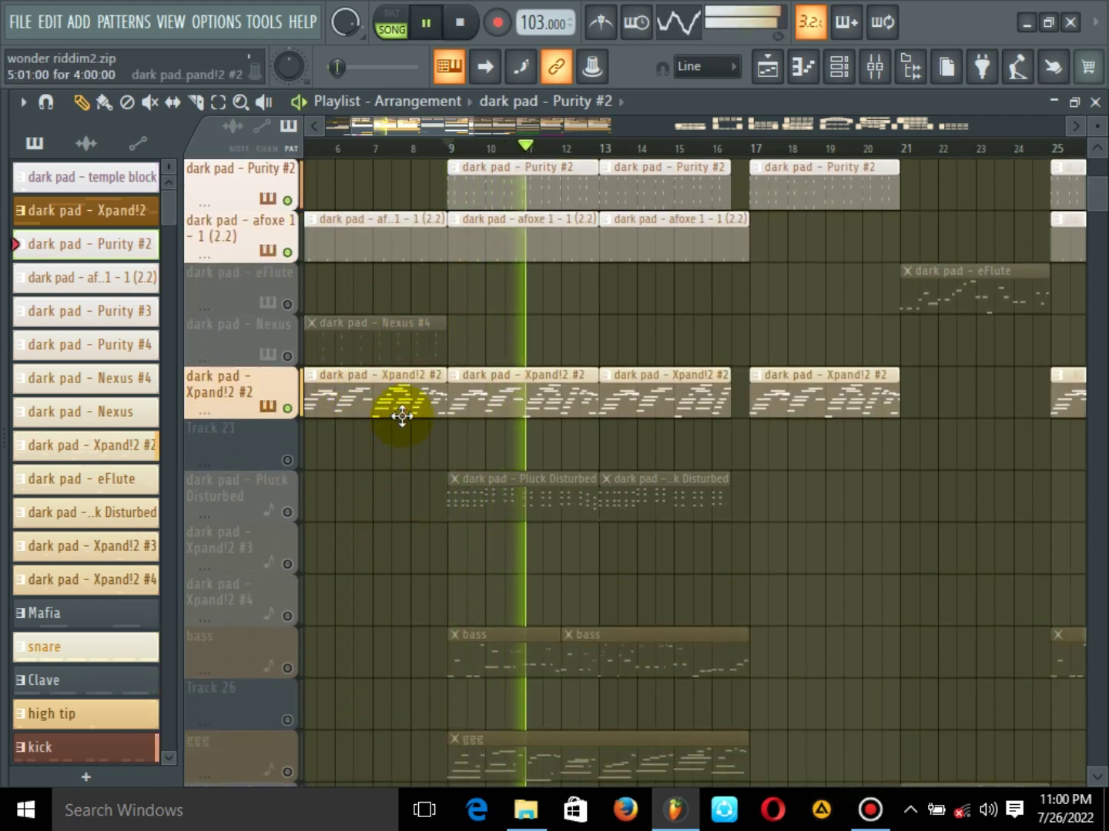
scroll(388, 419, "down", 2)
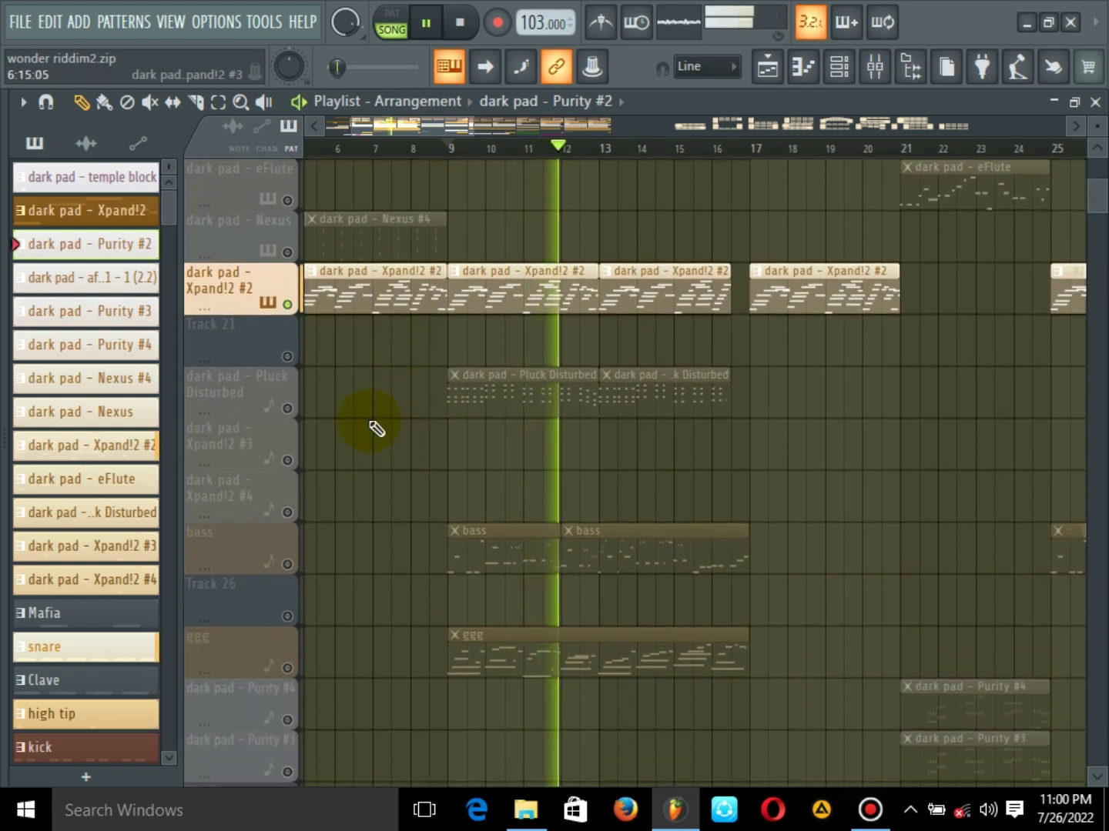
Listen to the dark pad - Pluck Disturbed track on its own, then solo the bass track and play it
right_click(288, 409)
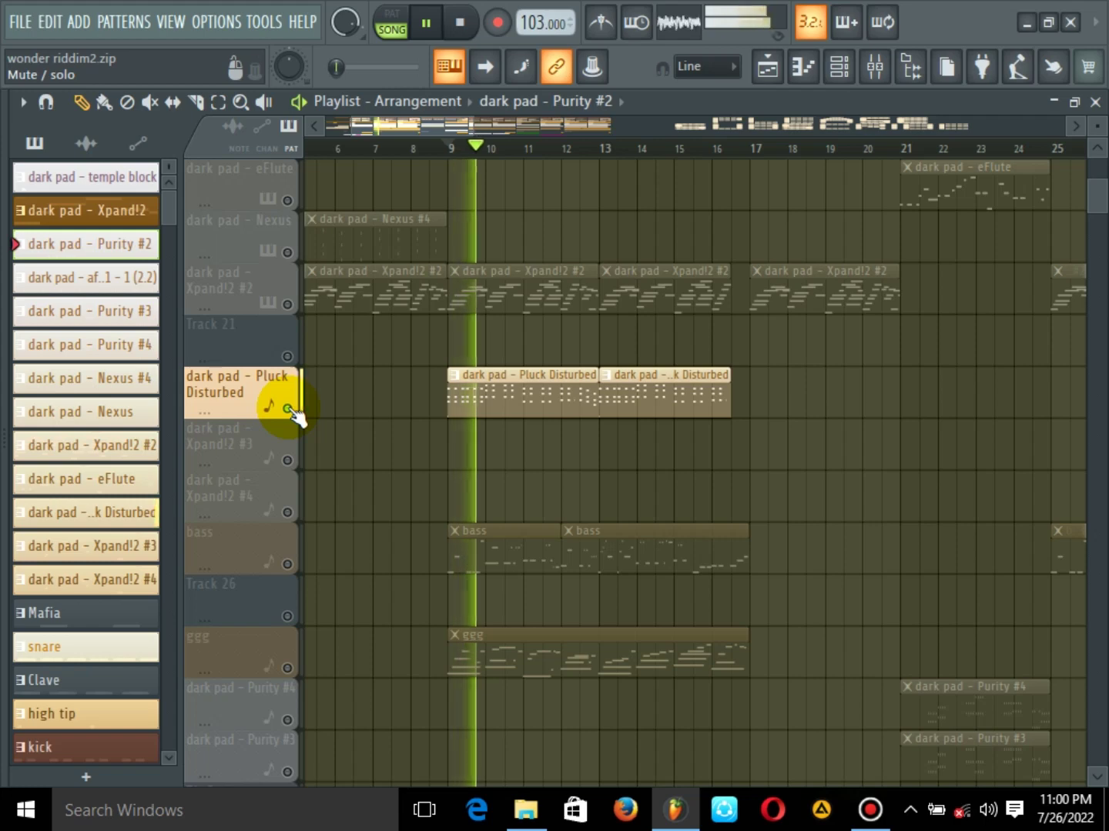
right_click(288, 409)
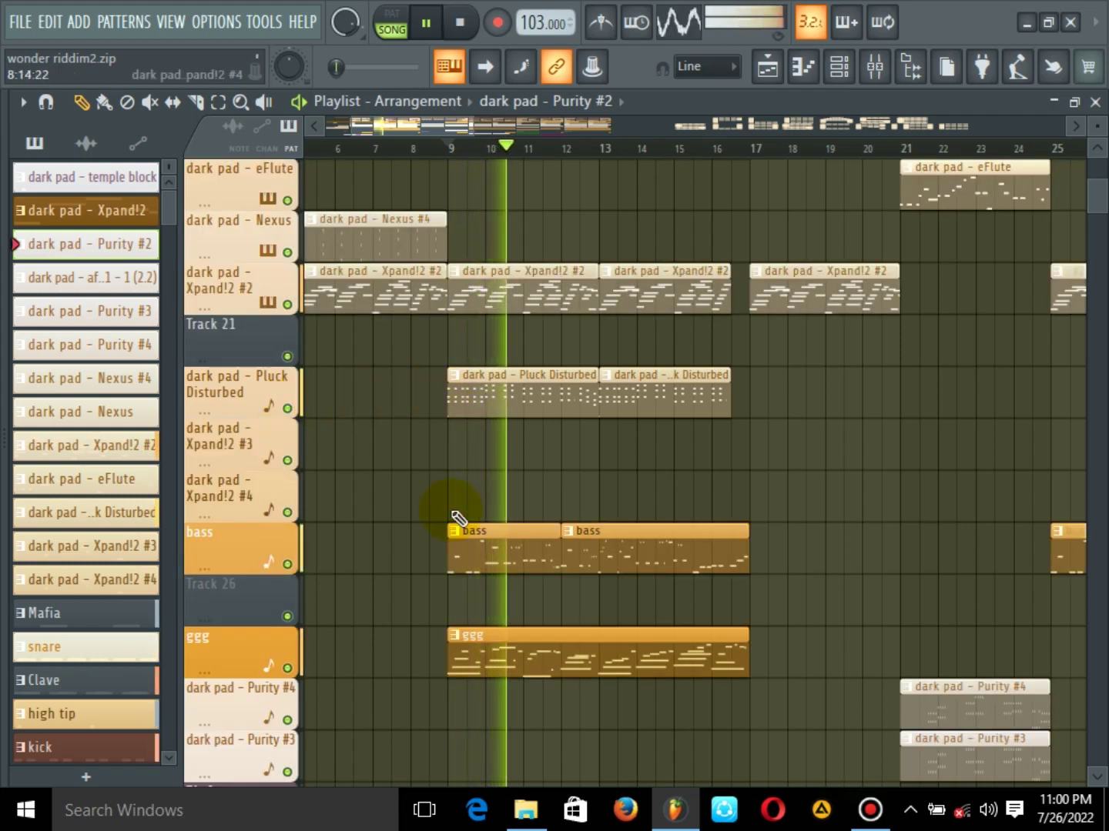
key("space")
right_click(287, 564)
key("space")
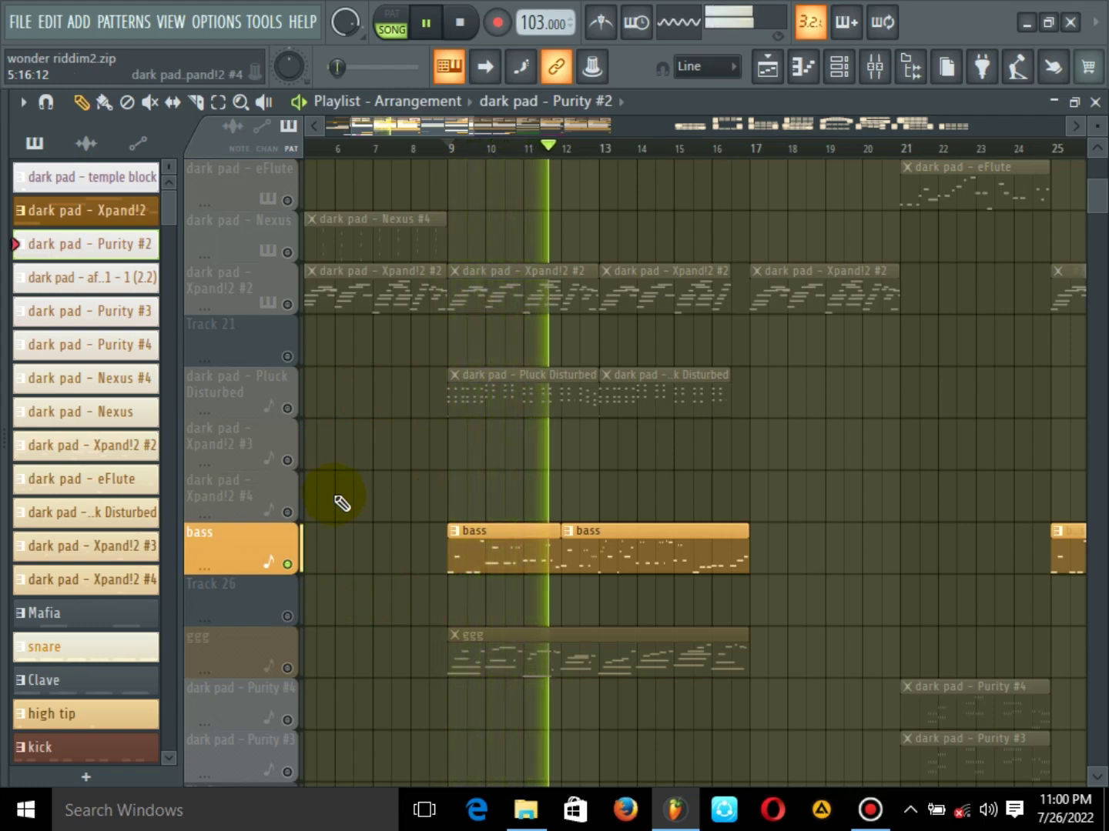
Open the bass clip's notes and show the preset loaded in its Nexus #2 instrument
key("space")
double_click(516, 566)
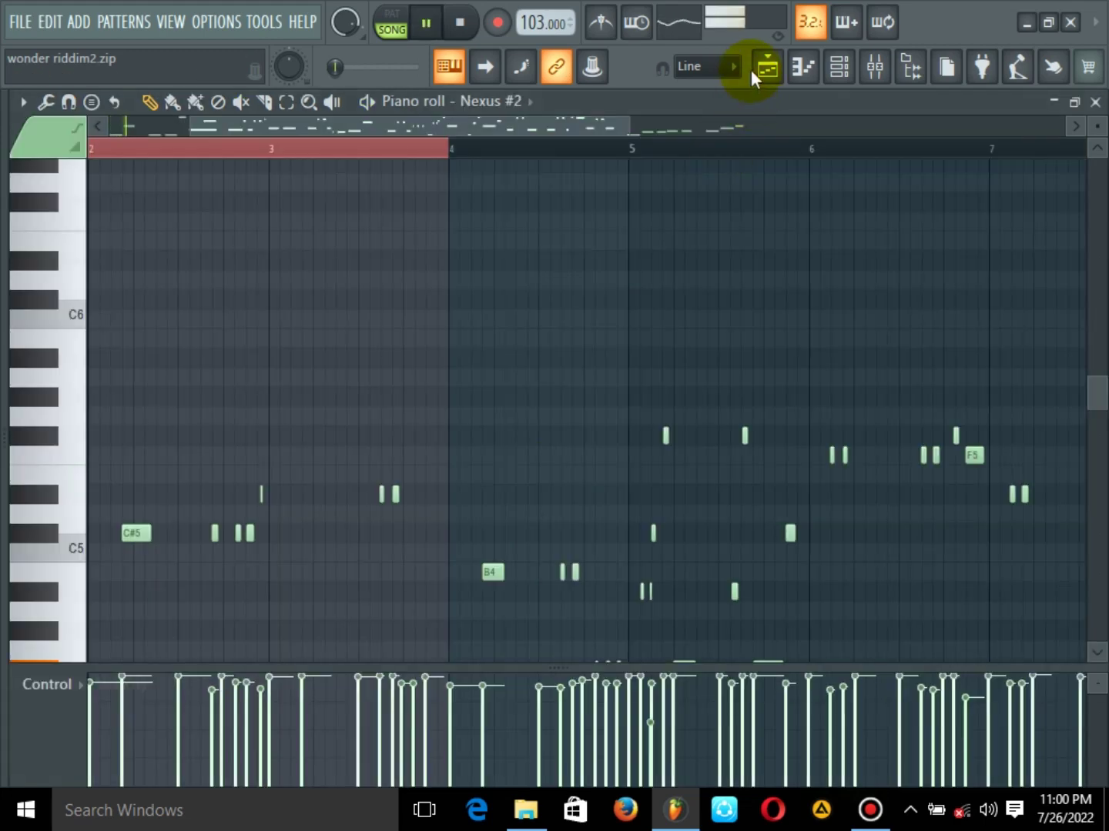
left_click(839, 70)
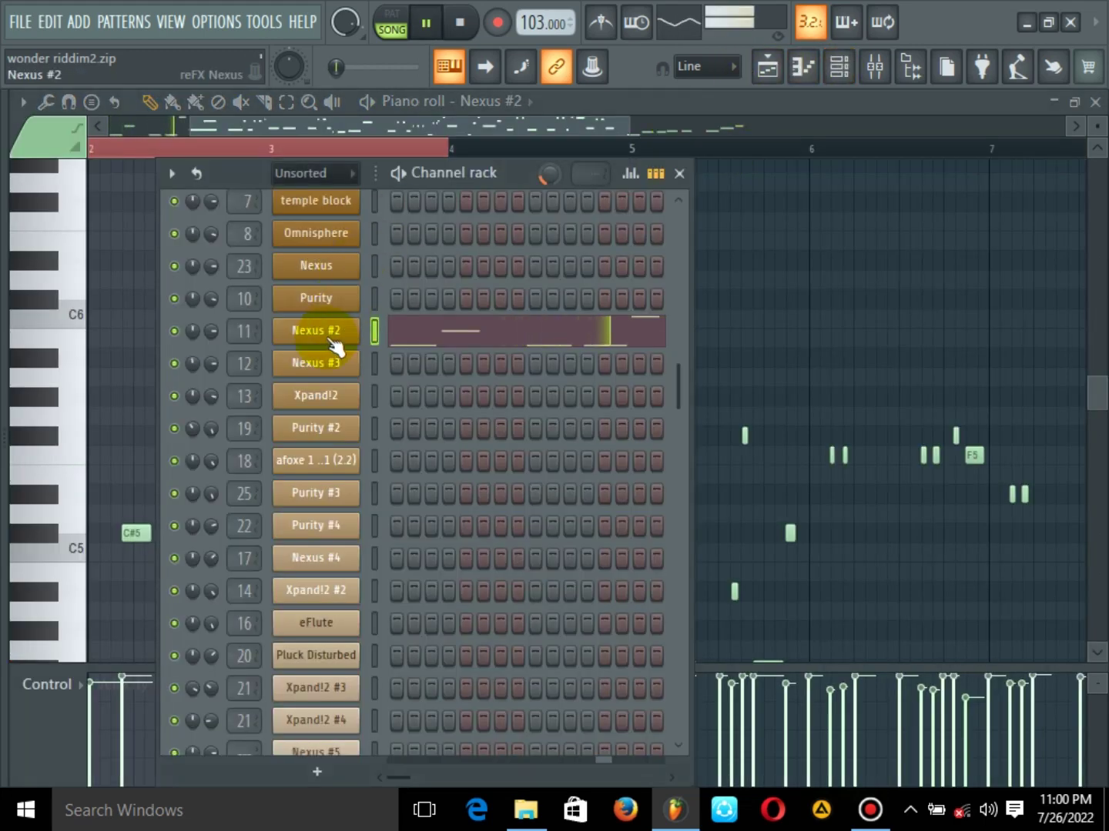
left_click(331, 339)
left_click(342, 382)
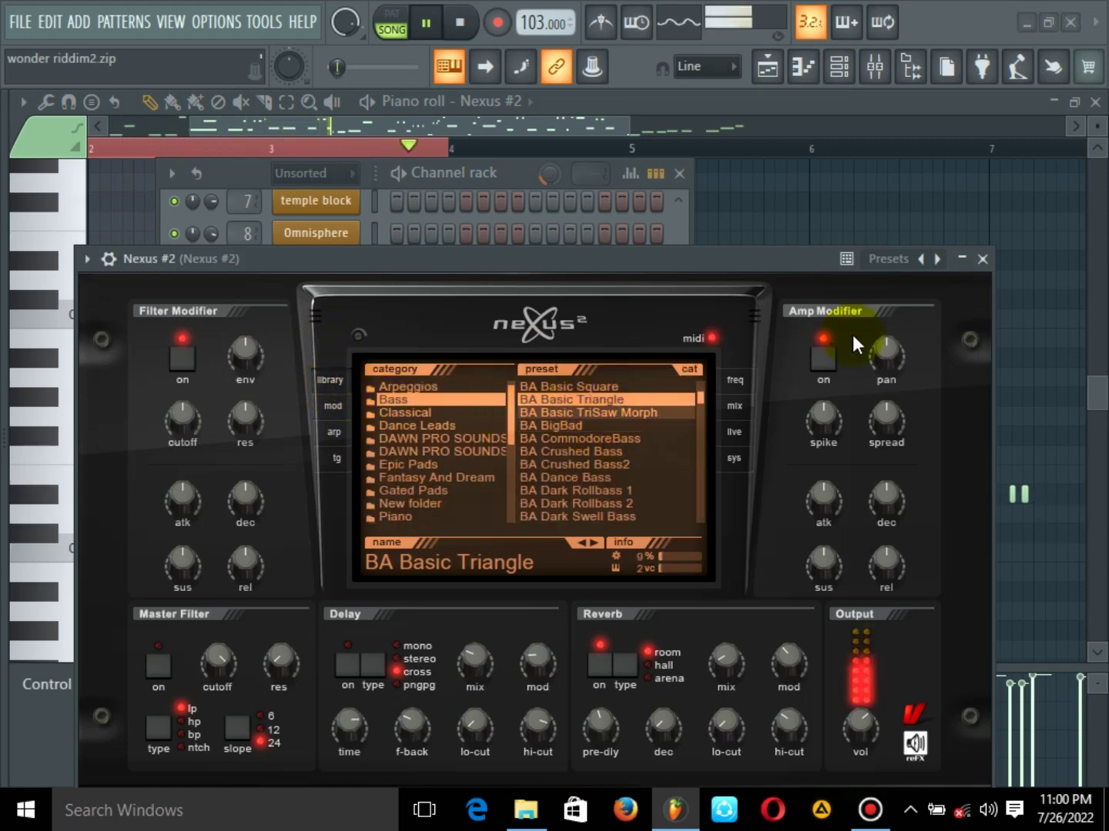
left_click(980, 260)
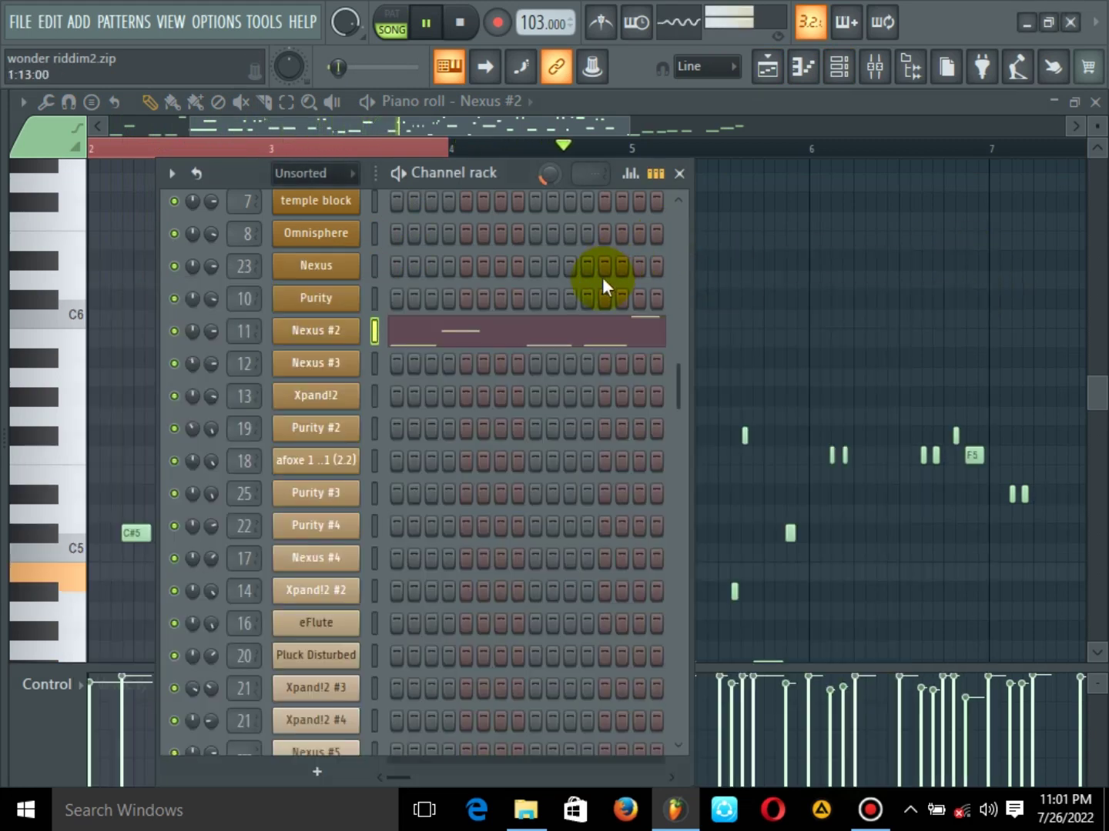
Show the bass instrument's mixer track with its effects, then return to the playlist
left_click(680, 174)
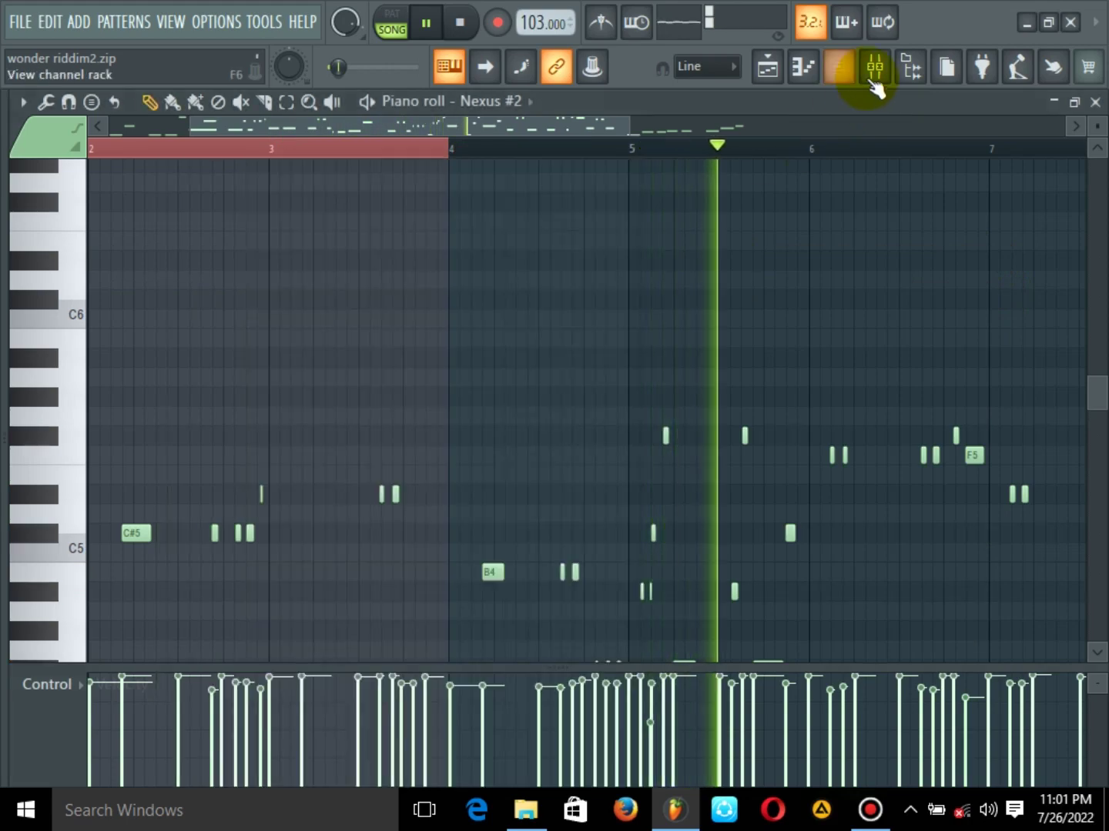
left_click(875, 71)
left_click(852, 71)
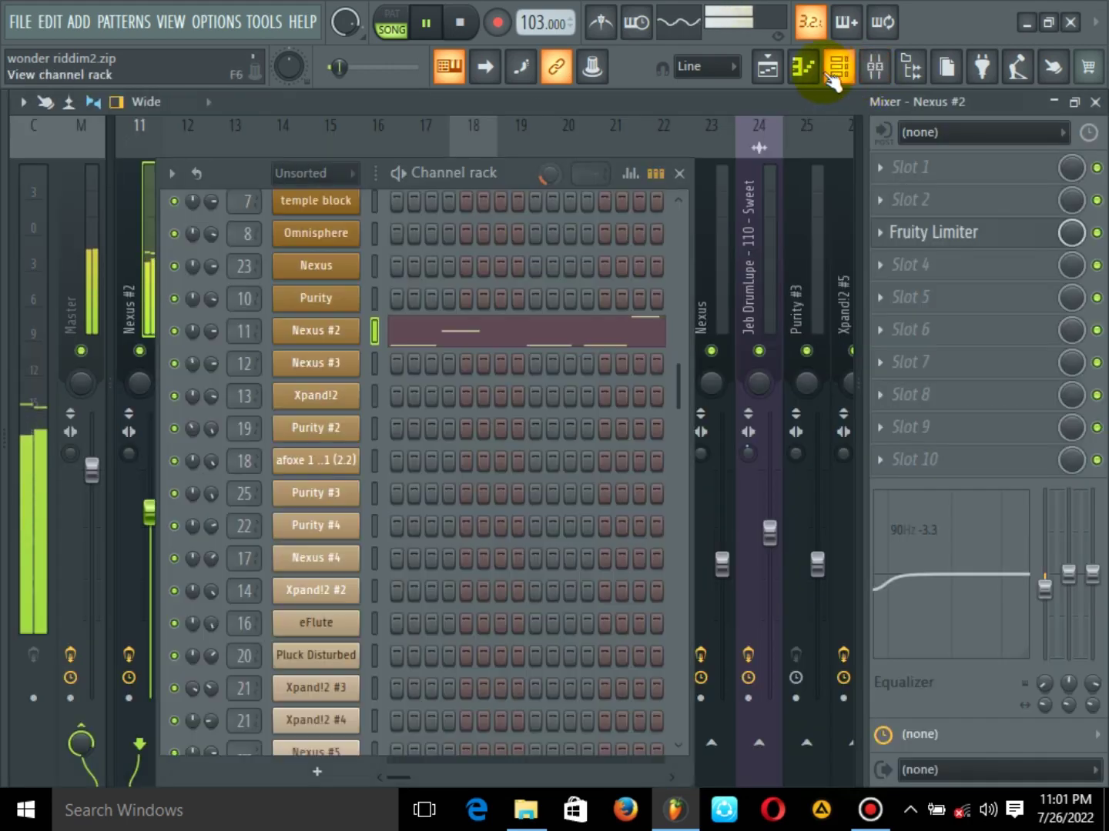
left_click(767, 77)
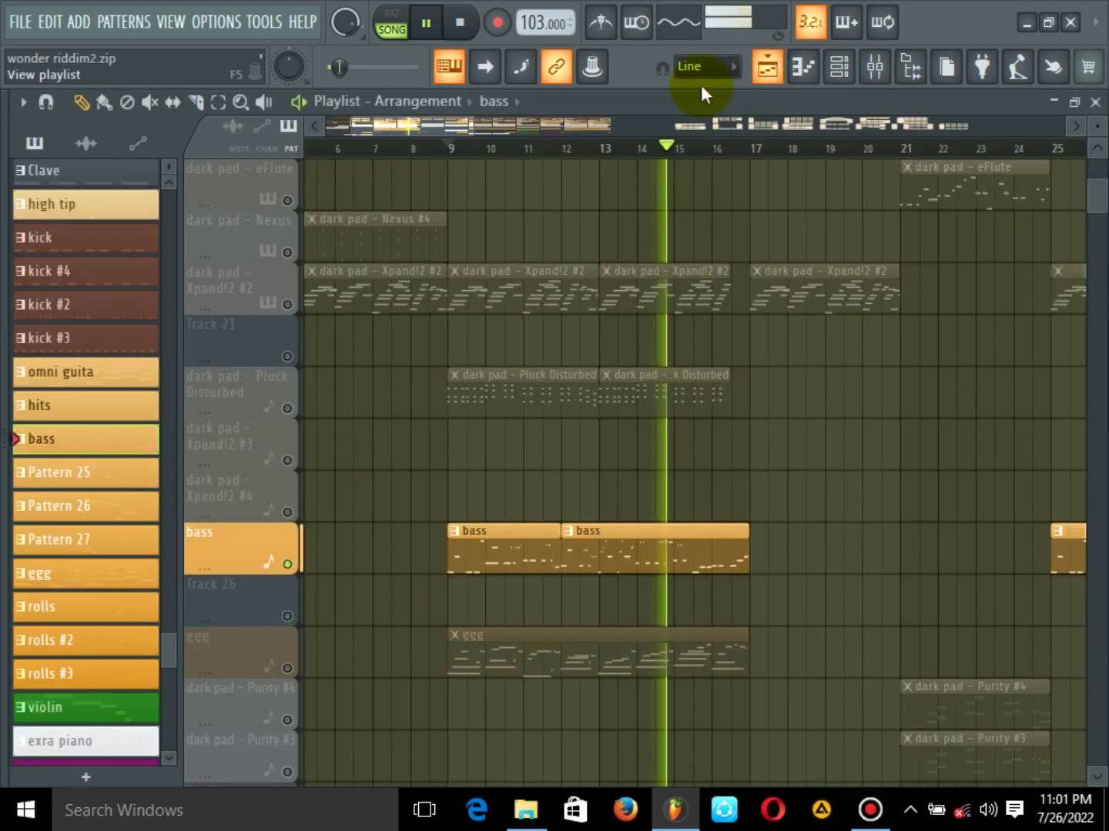
Turn off the bass track solo and play all tracks together
key("space")
right_click(288, 565)
key("space")
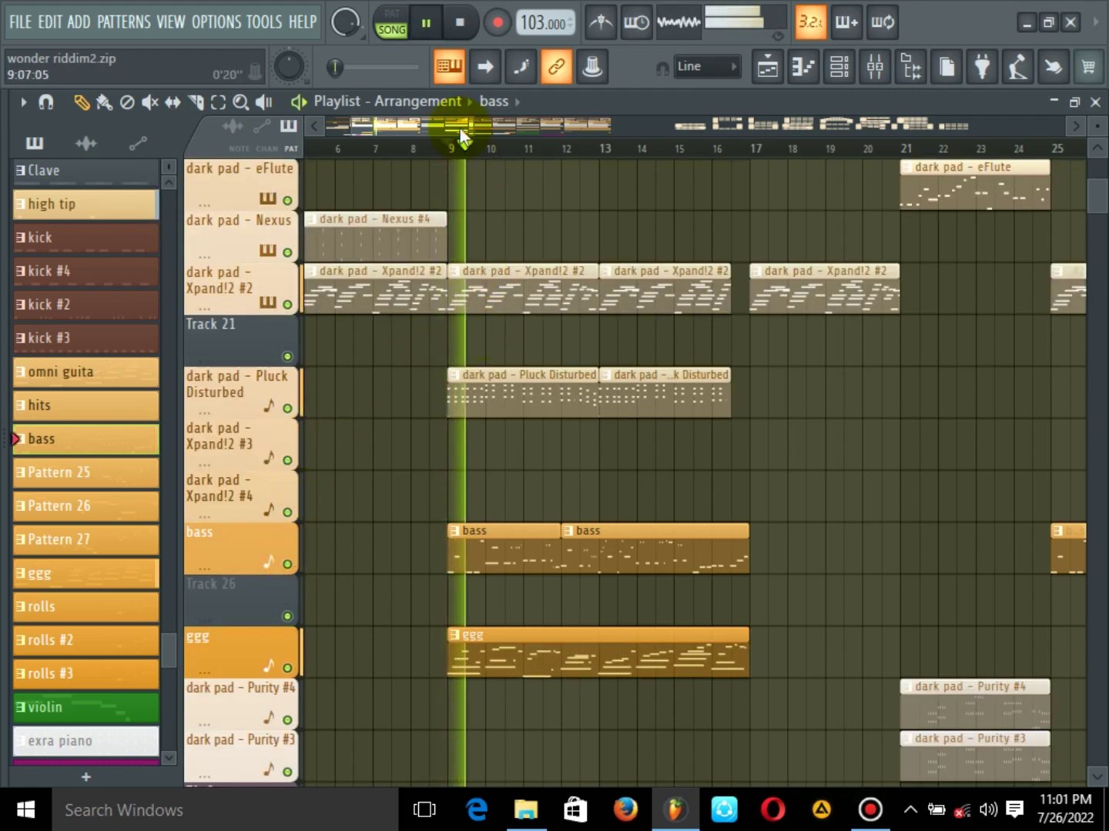
Play the full arrangement from bar 16, leading into the next section
scroll(485, 127, "right", 2)
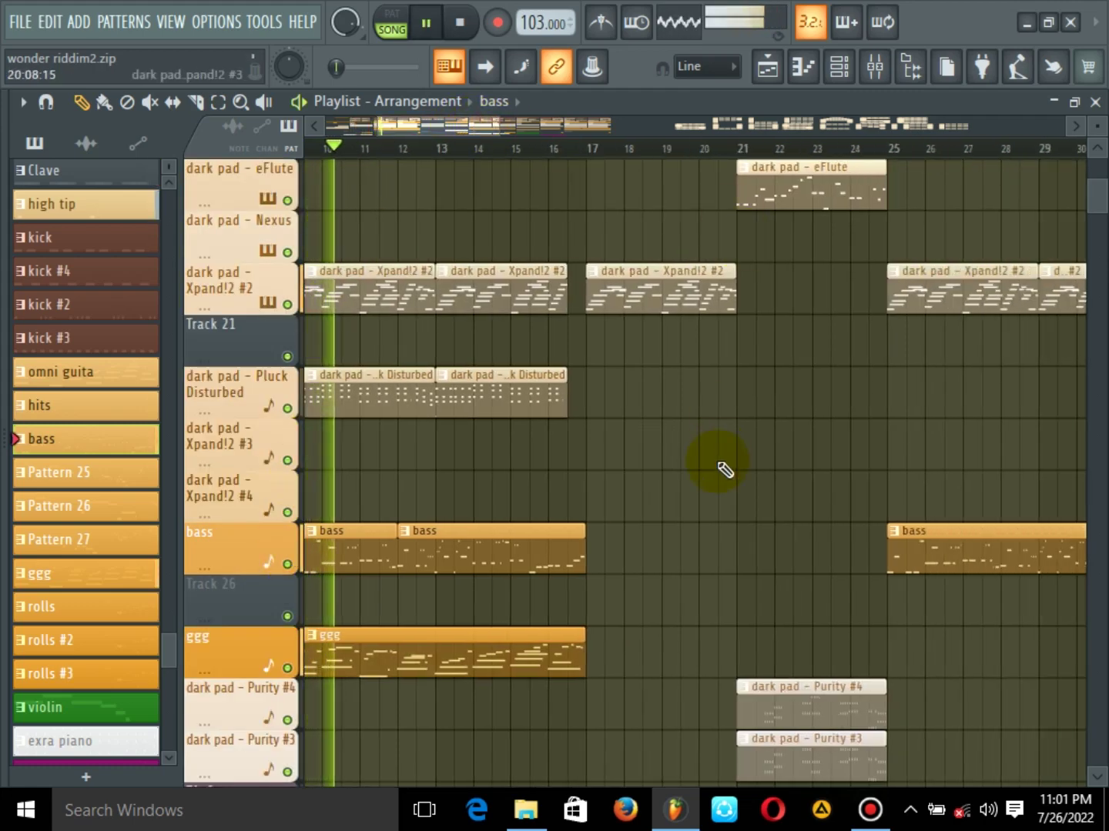
scroll(725, 467, "down", 6)
scroll(718, 460, "down", 1)
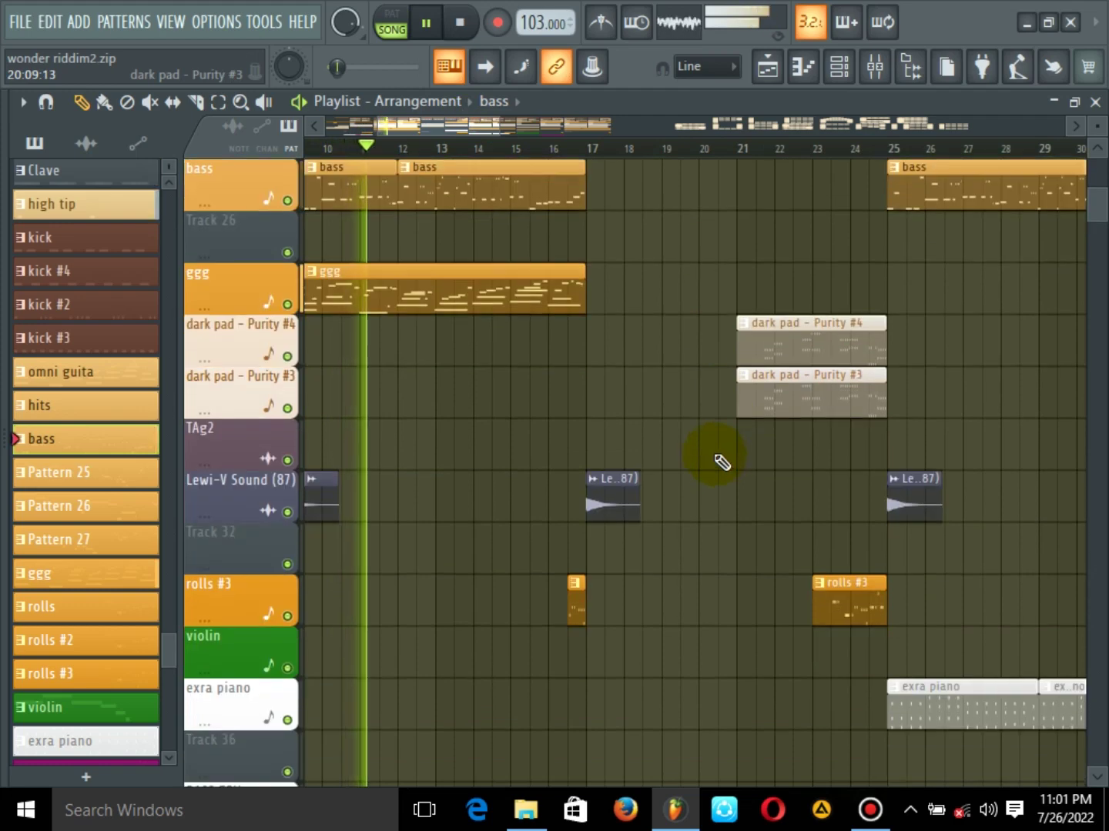
scroll(700, 449, "up", 1)
key("space")
left_click(552, 149)
key("space")
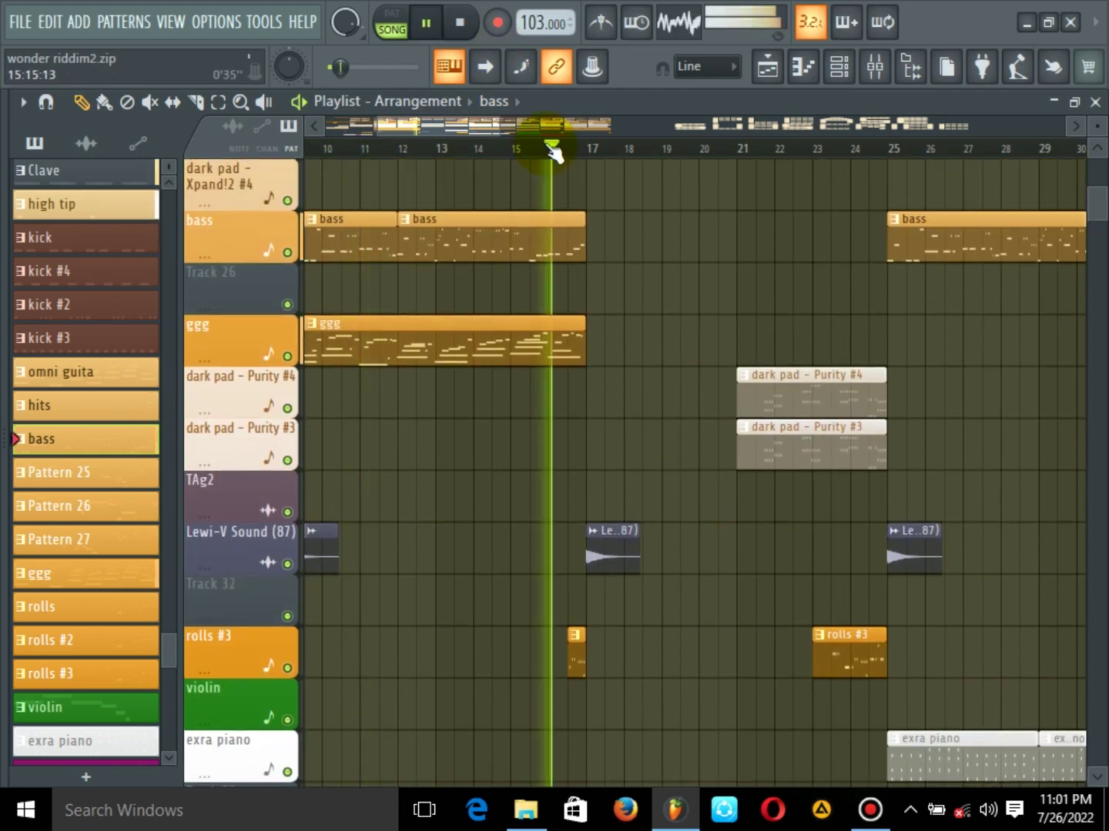
Examine which playlist tracks play in bars 17 to 24 while the arrangement runs
scroll(645, 285, "up", 2)
scroll(633, 291, "up", 1)
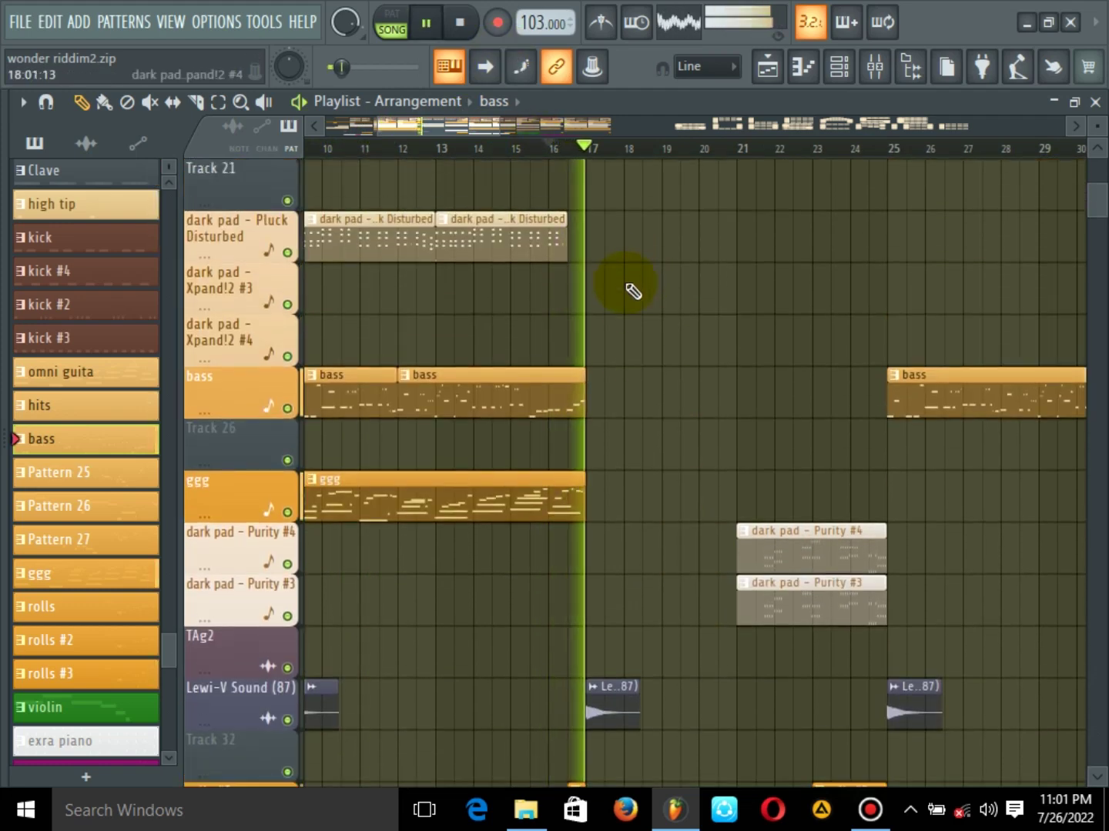
scroll(606, 278, "up", 6)
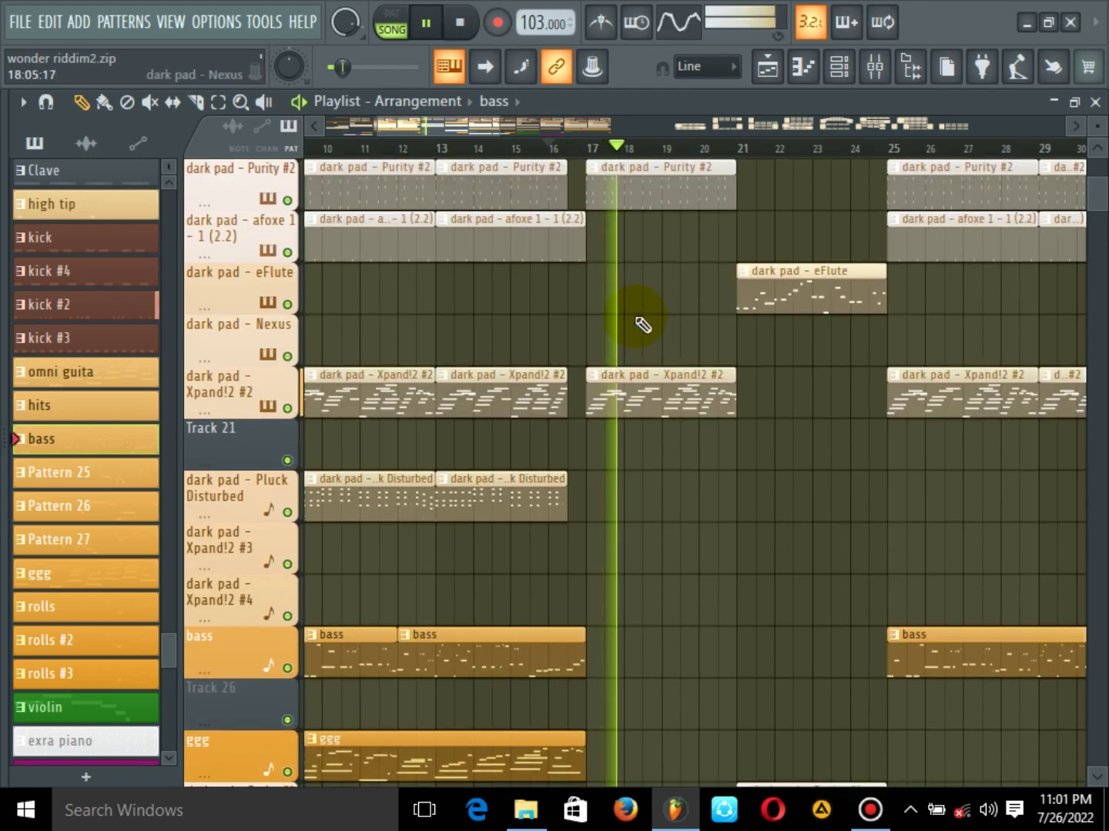
scroll(639, 324, "up", 5)
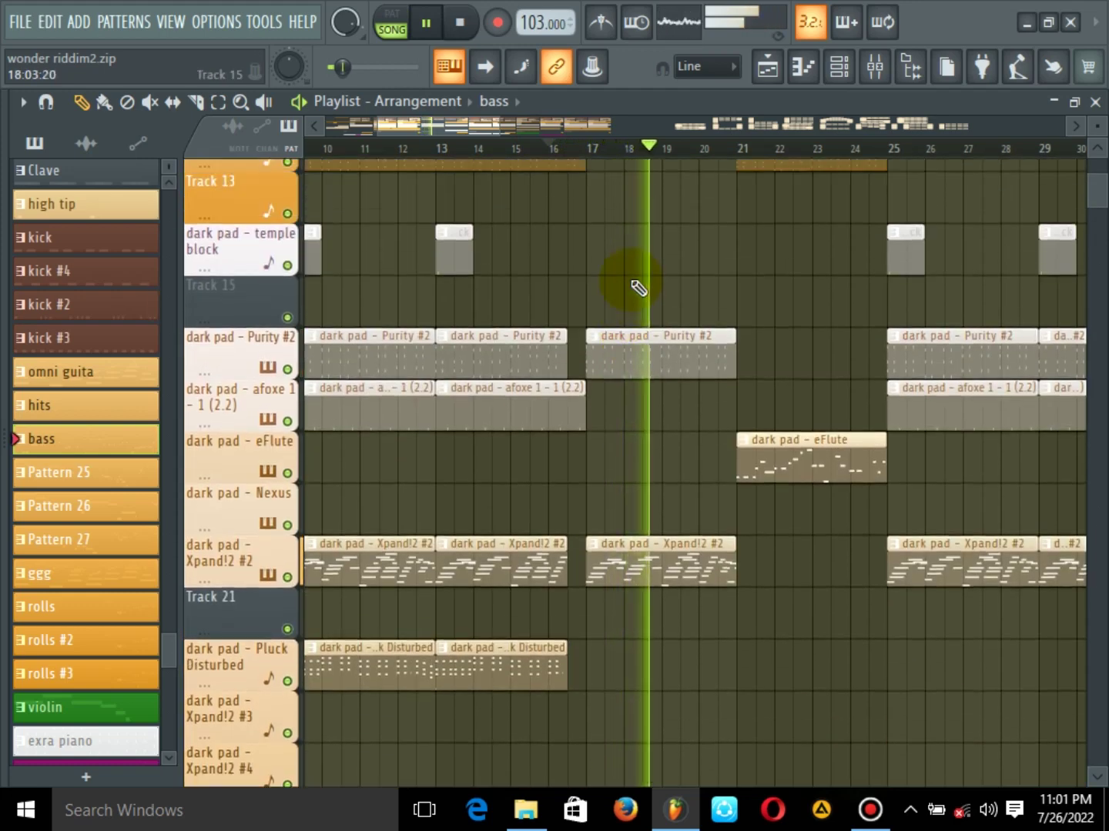
scroll(639, 288, "down", 4)
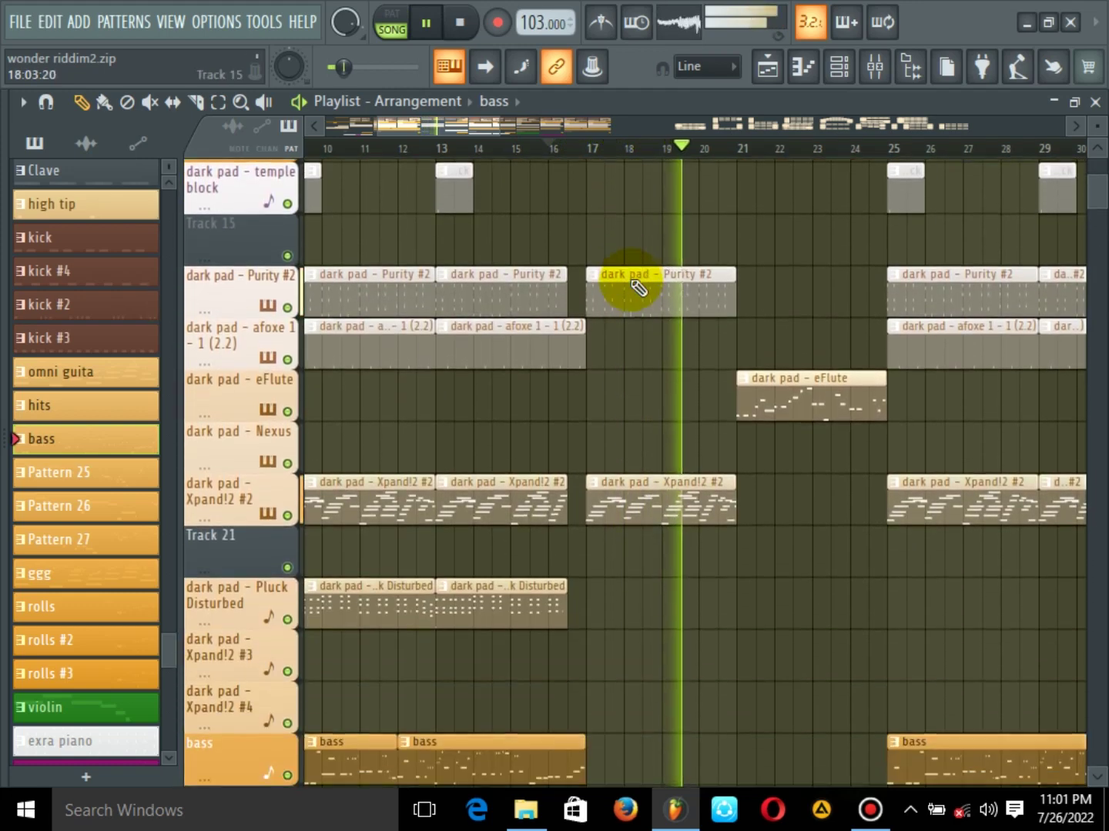
scroll(639, 288, "up", 4)
left_click_drag(496, 125, 523, 125)
scroll(525, 236, "down", 1)
scroll(526, 237, "down", 1)
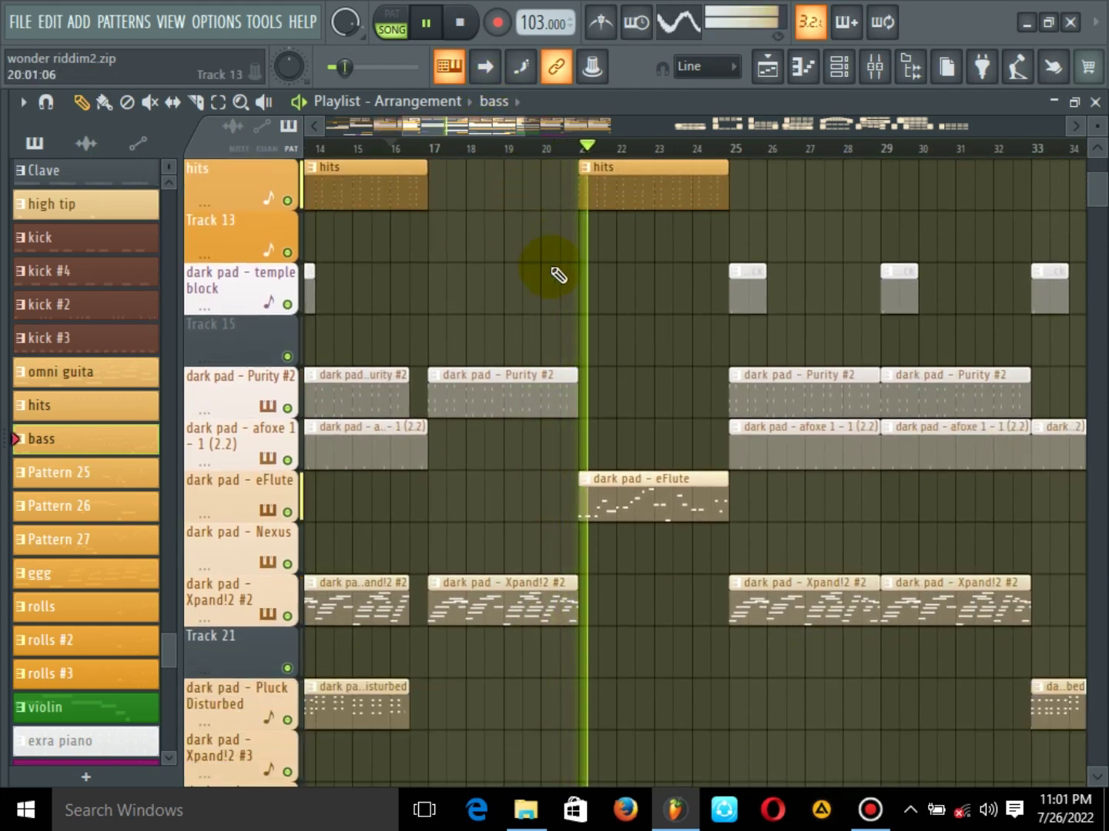
scroll(568, 279, "down", 11)
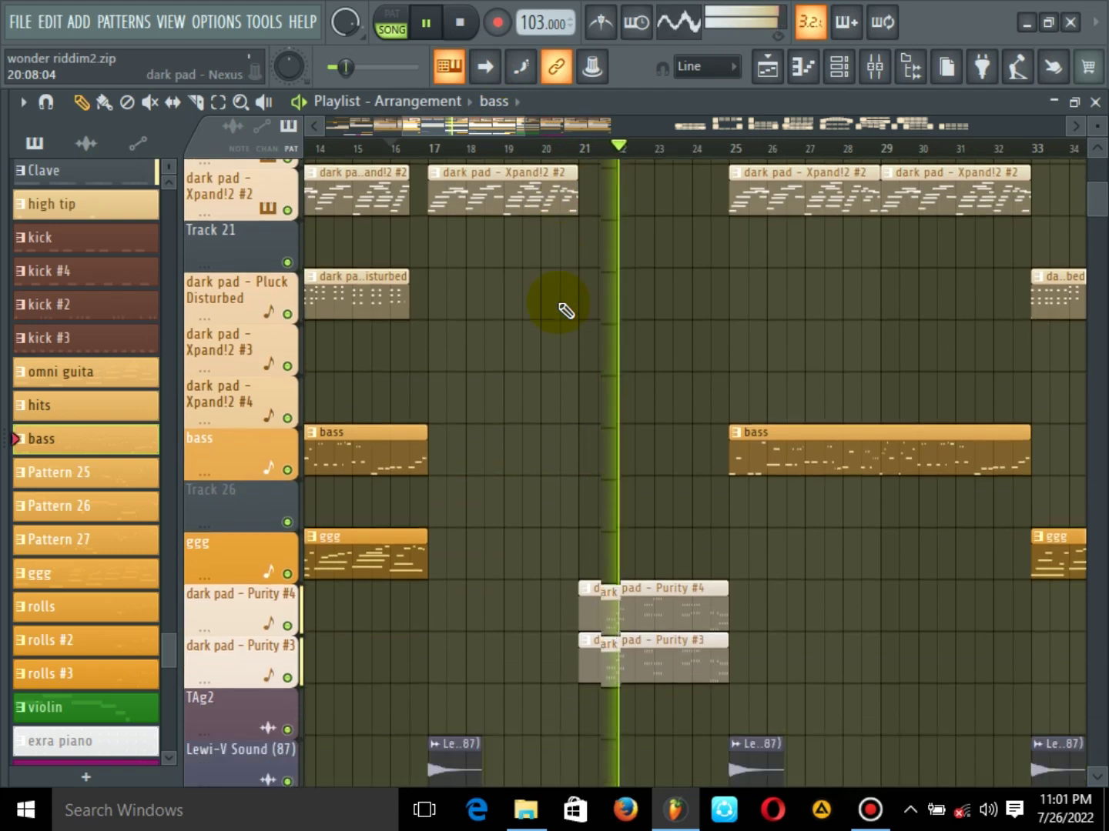
scroll(544, 341, "down", 1)
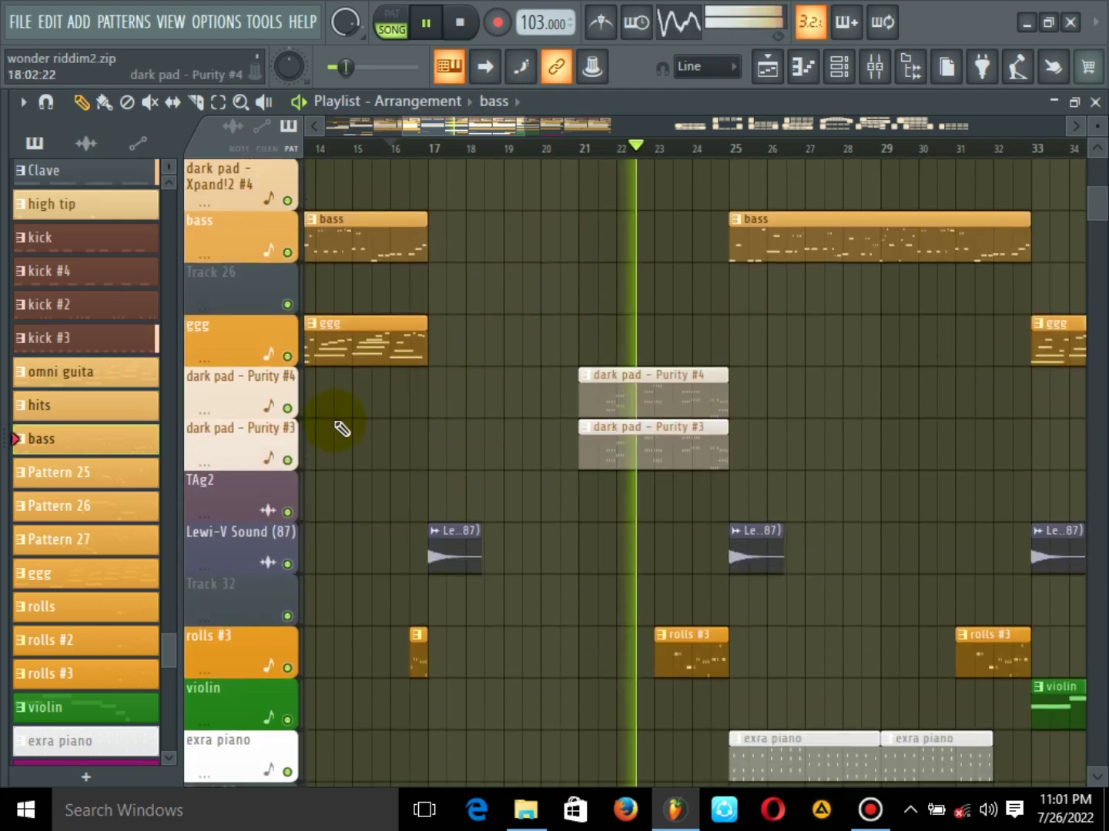
Solo the dark pad - Purity #4 track, play it from bar 21 and open its clip's notes
right_click(287, 409)
left_click(582, 150)
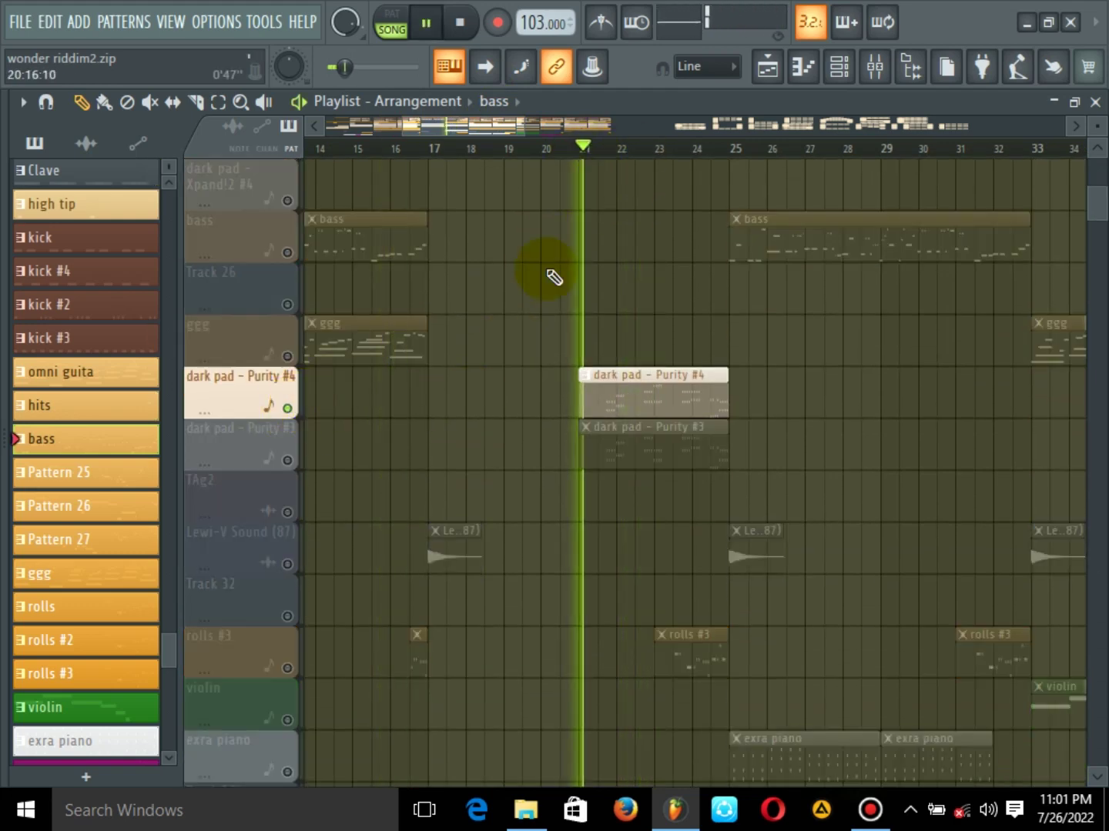
double_click(640, 401)
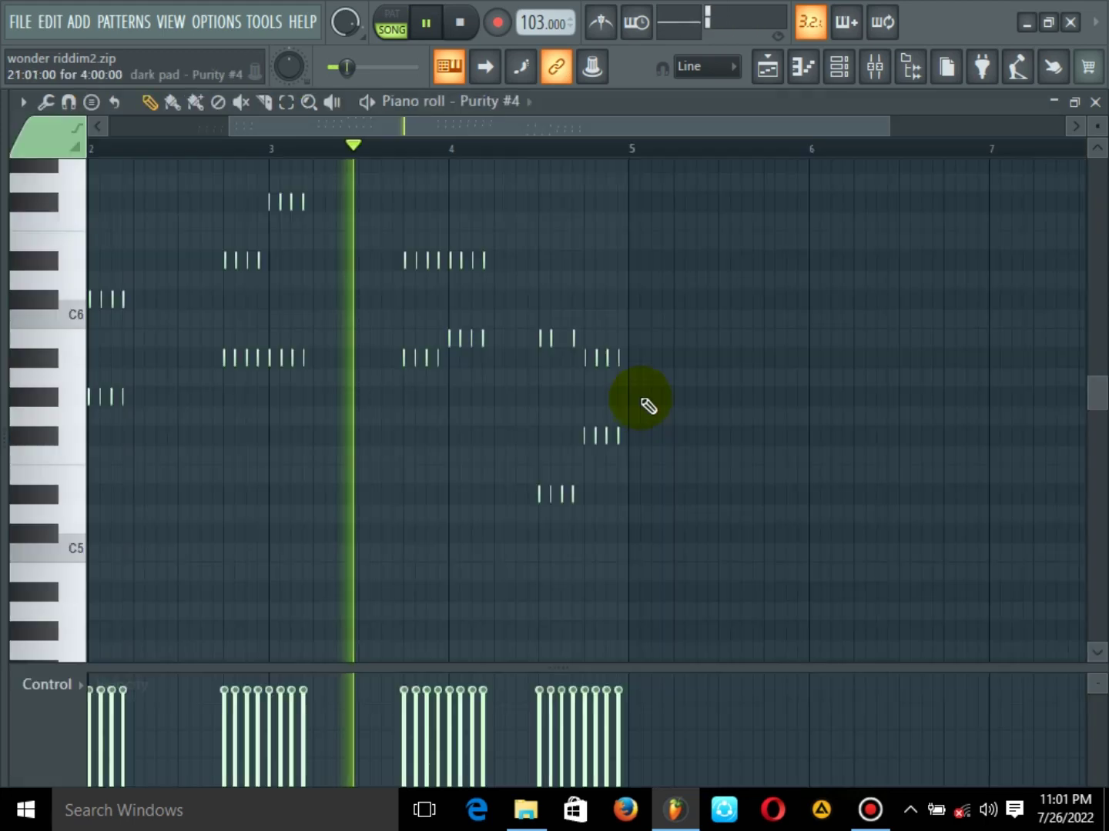
Show the preset of the Purity #4 instrument, then return to the playlist and stop playback
left_click(840, 68)
left_click(332, 525)
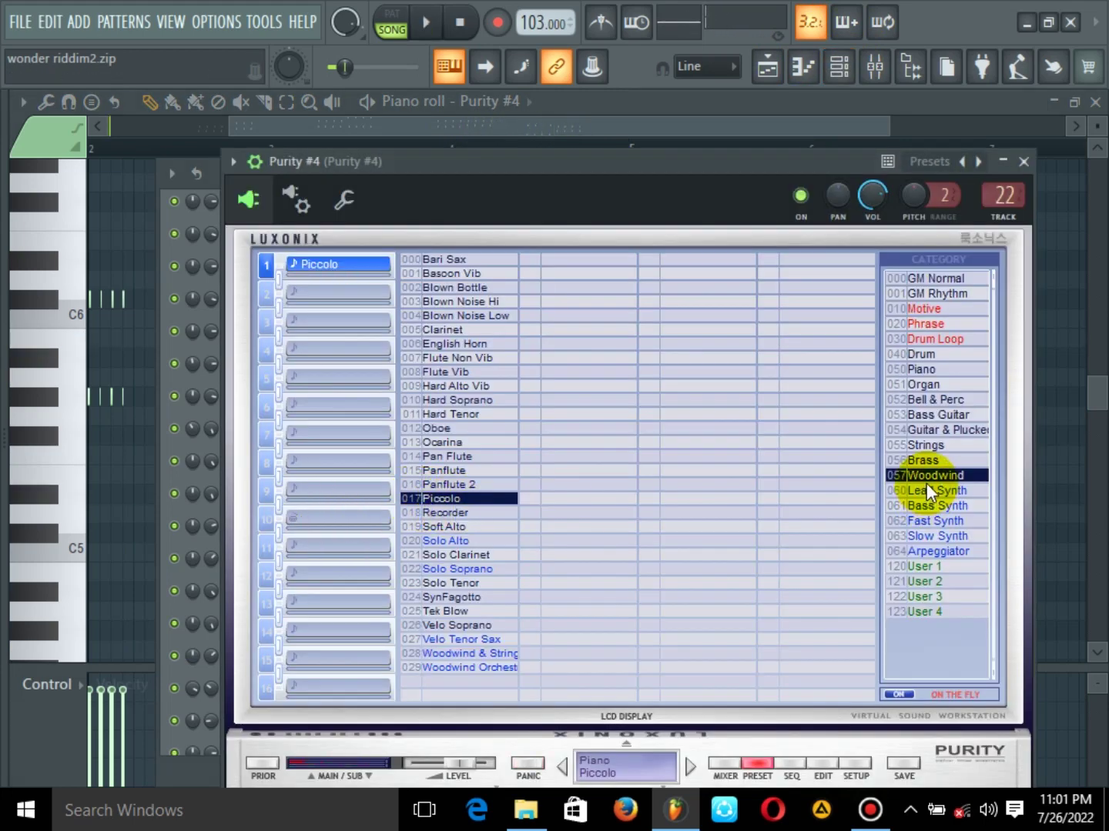
left_click(1022, 161)
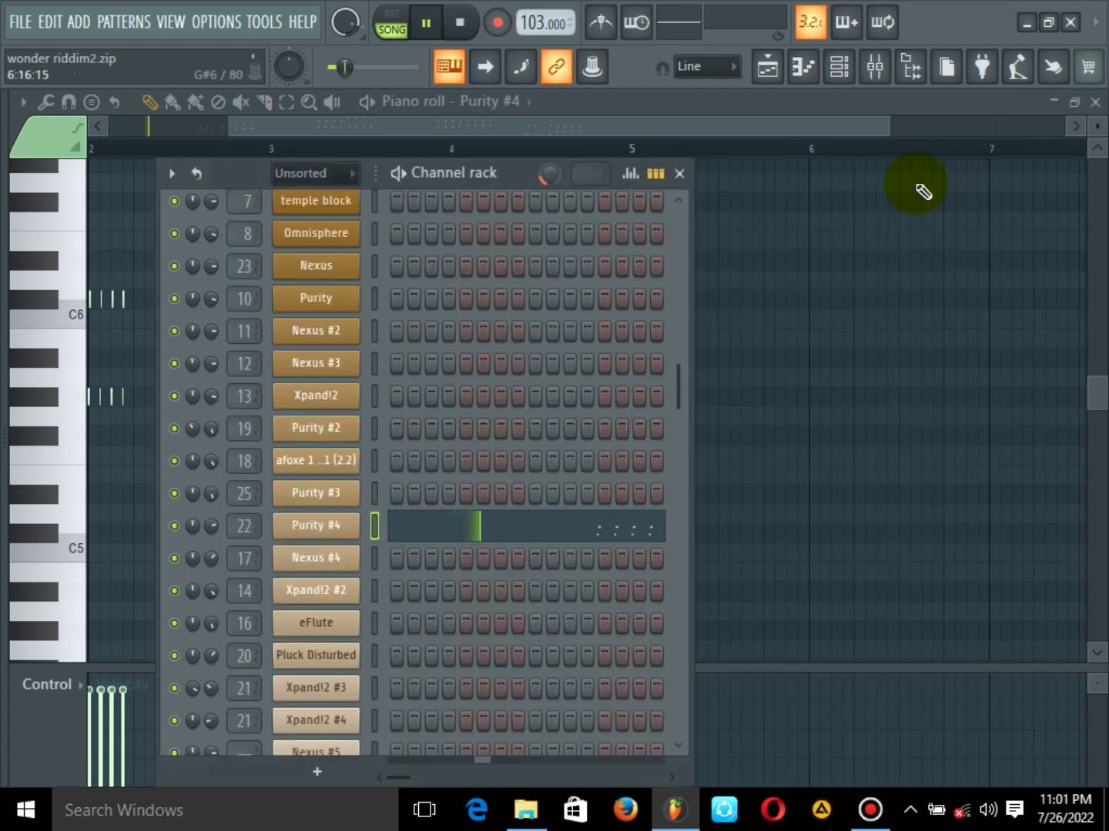
left_click(677, 173)
left_click(767, 68)
key("space")
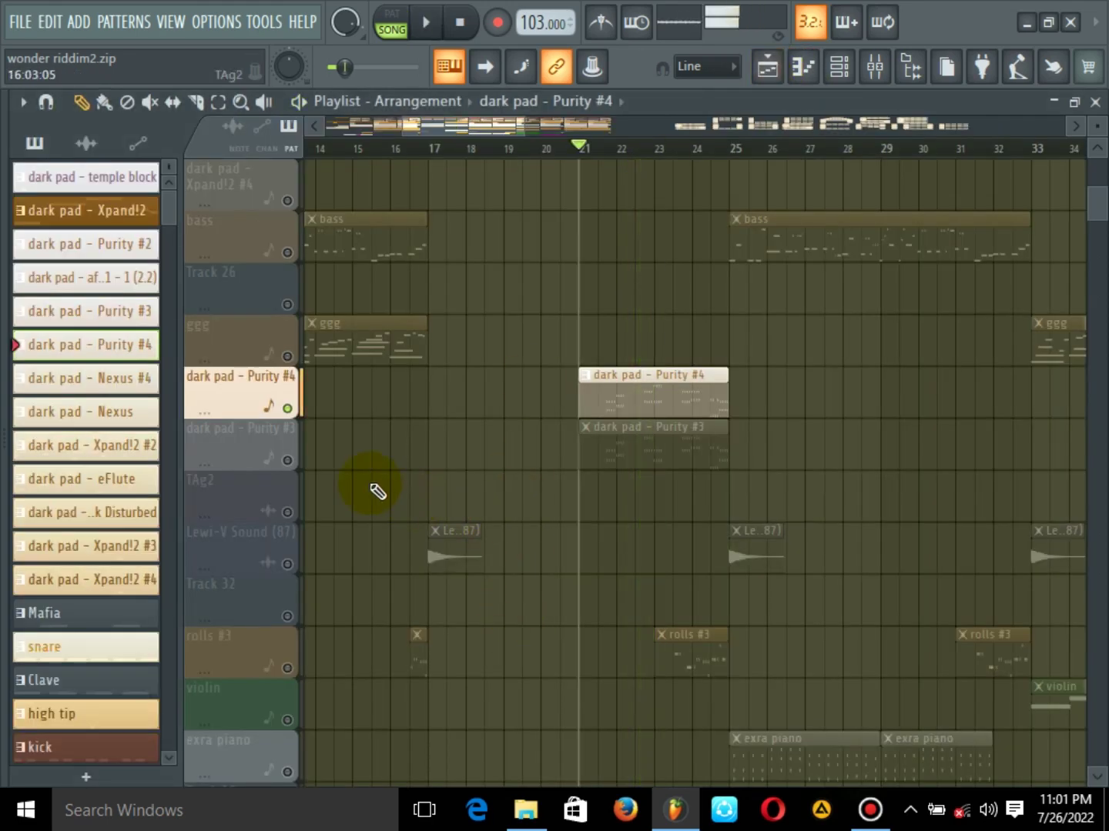
Solo the dark pad - Purity #3 track, play it from bar 21 and open its clip's notes
left_click(291, 464)
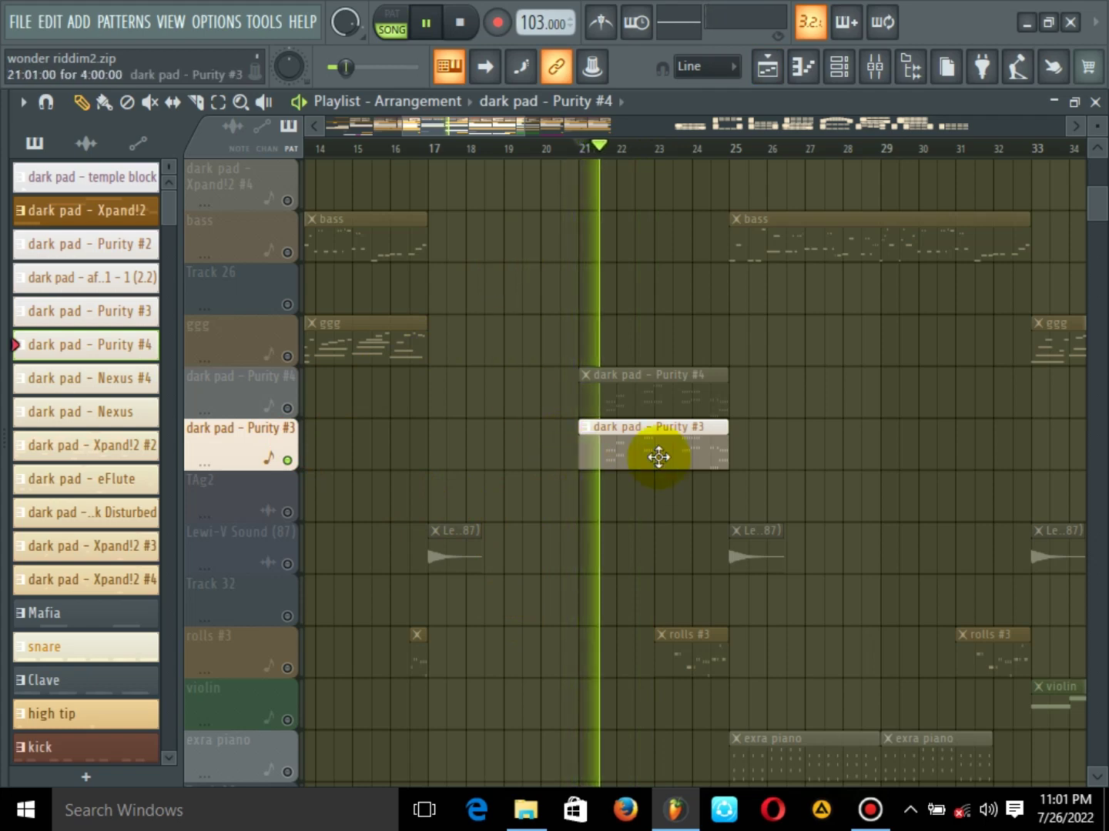
double_click(635, 446)
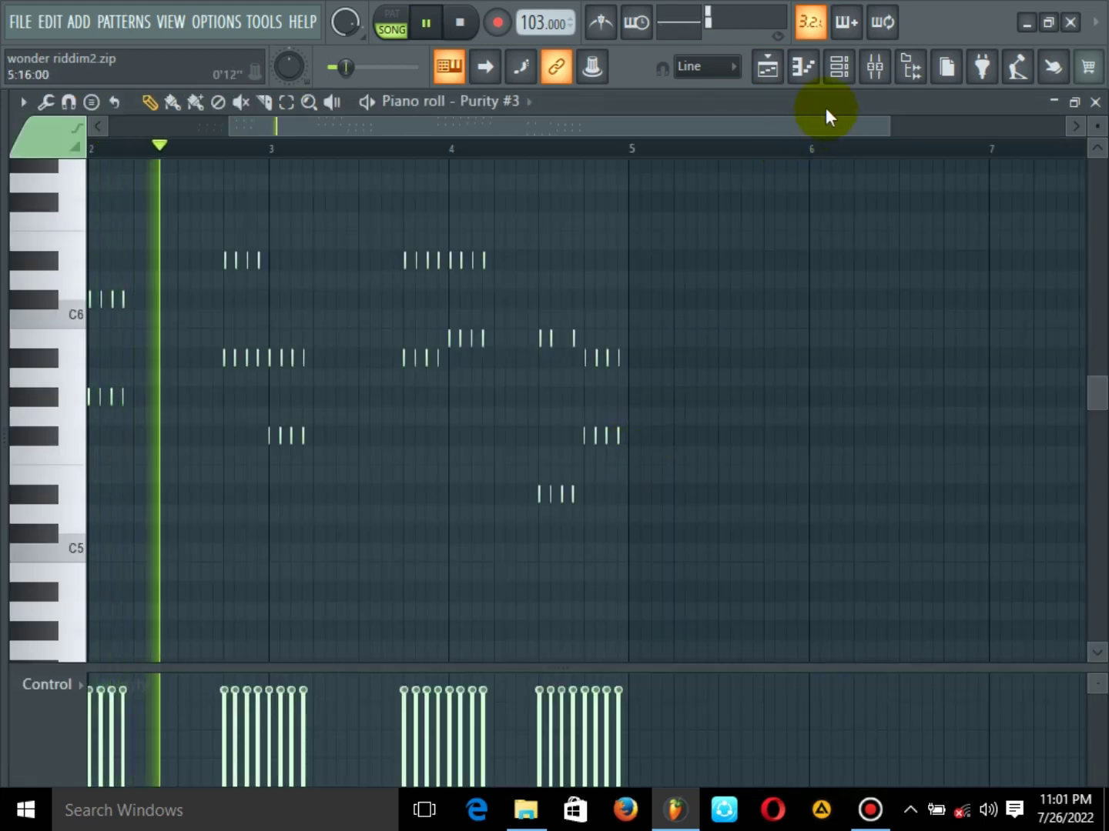
Show the Purity #3 instrument from the channel rack, then close the rack to view its notes
left_click(837, 69)
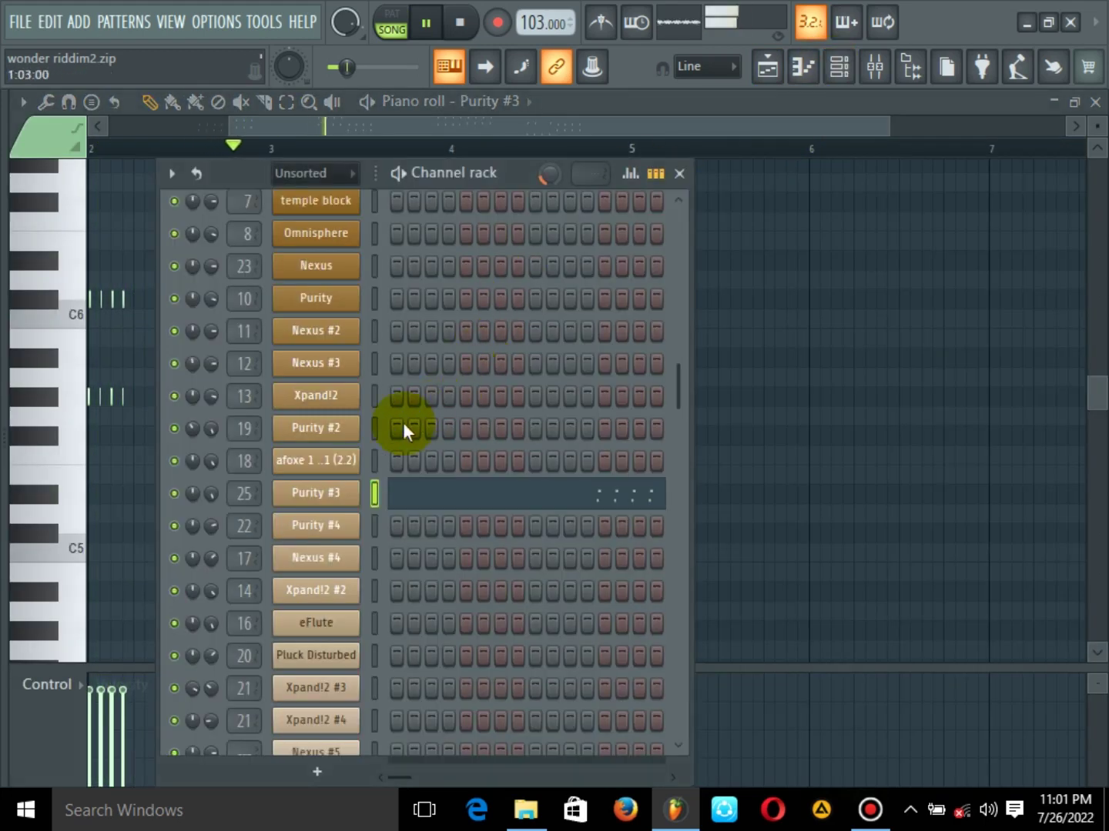
left_click(322, 498)
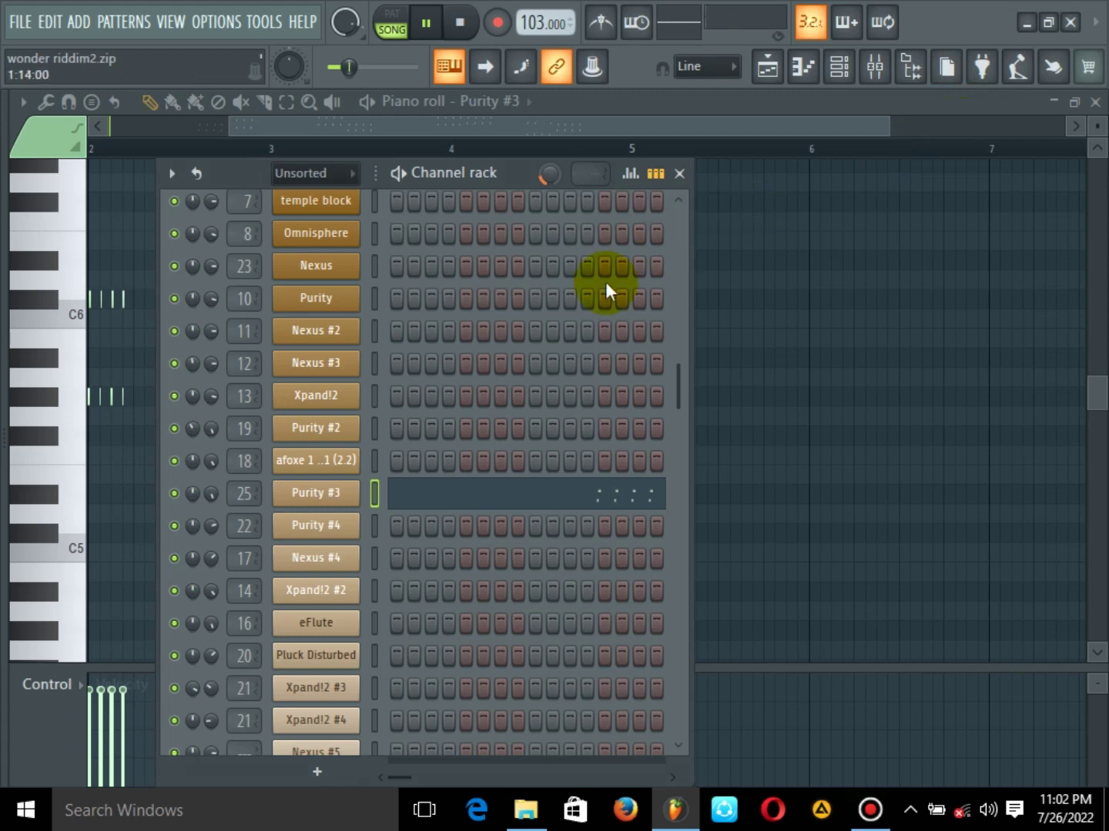
left_click(679, 174)
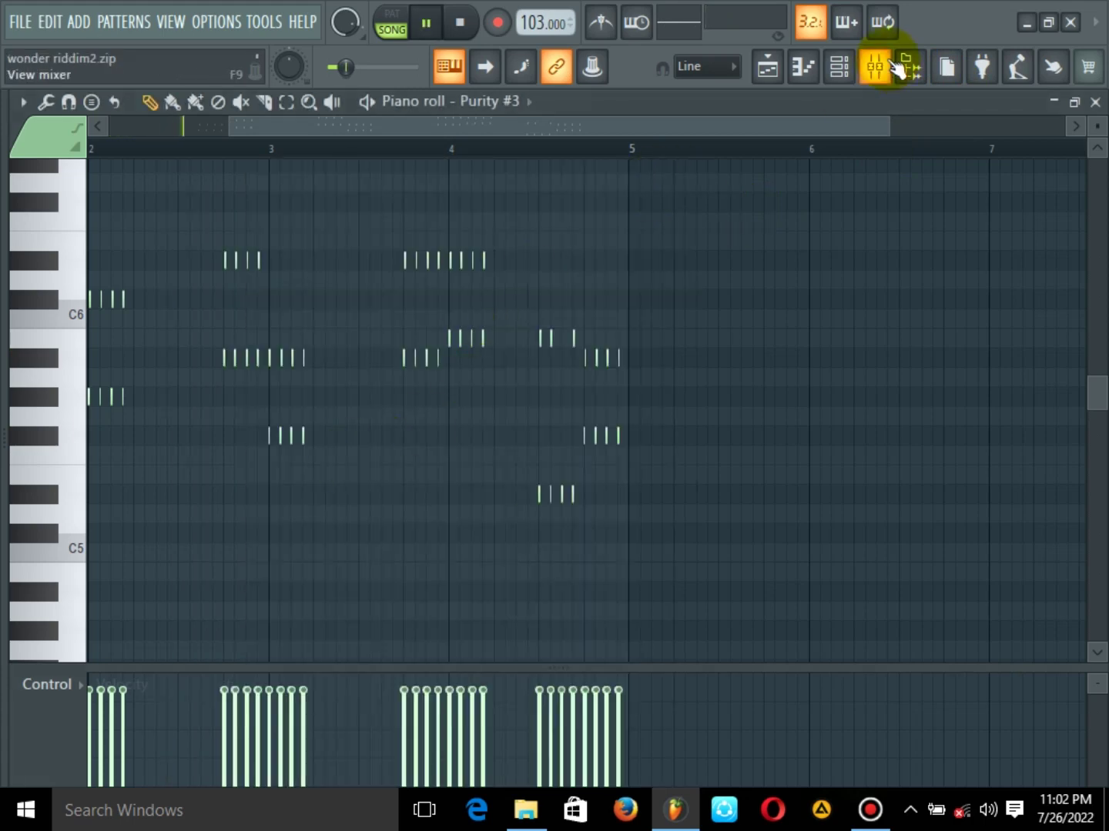
Return to the playlist, add the dark pad - Purity #4 track to the soloed Purity #3 track, and play both together
left_click(776, 68)
key("space")
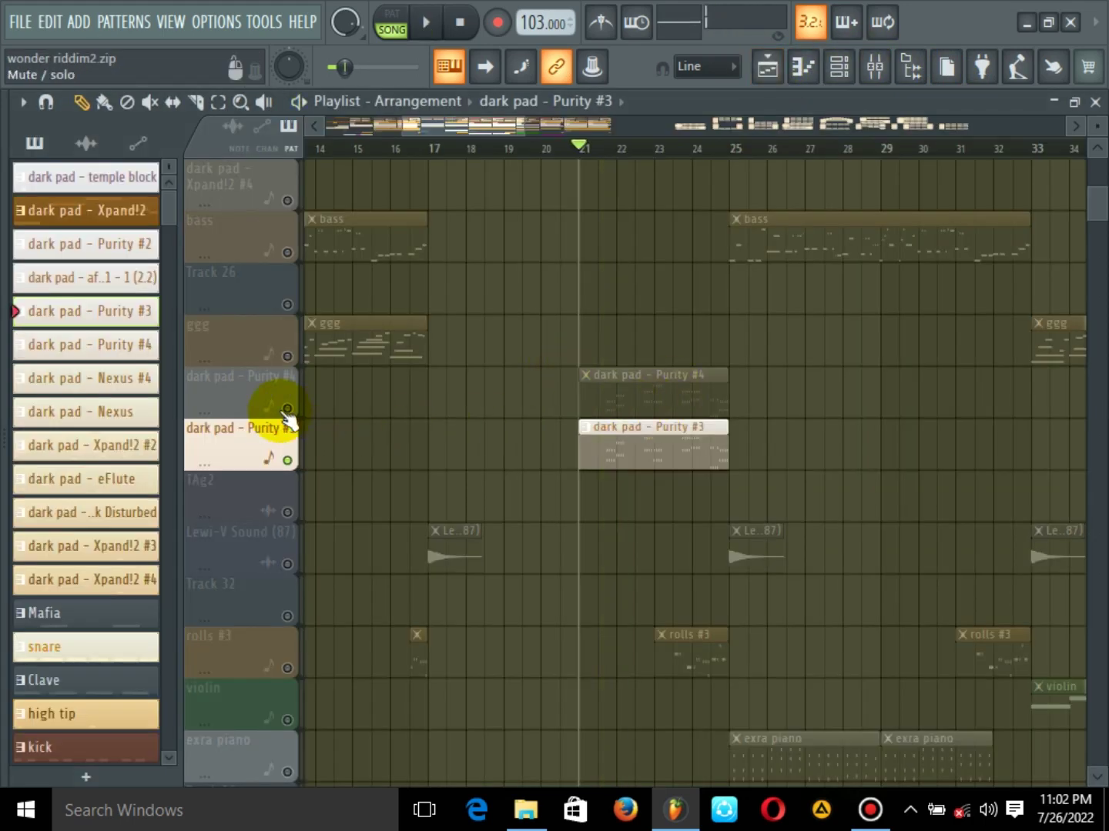
left_click(285, 410)
key("space")
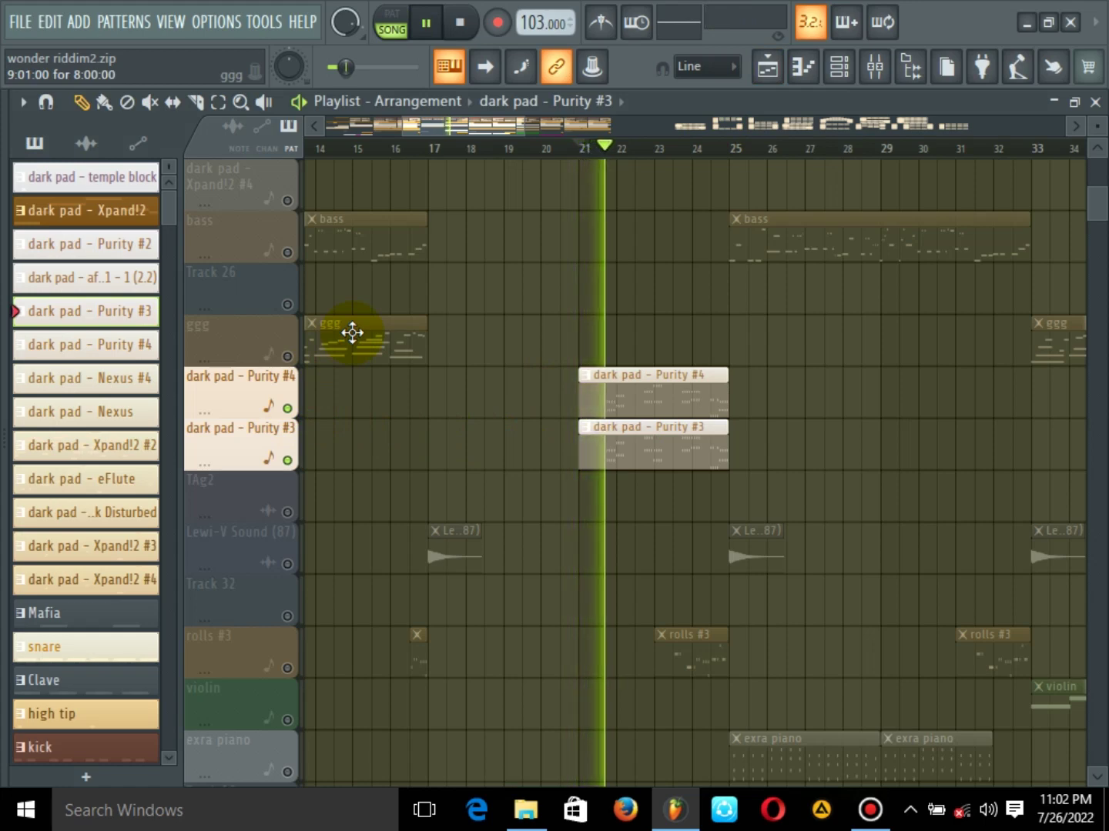
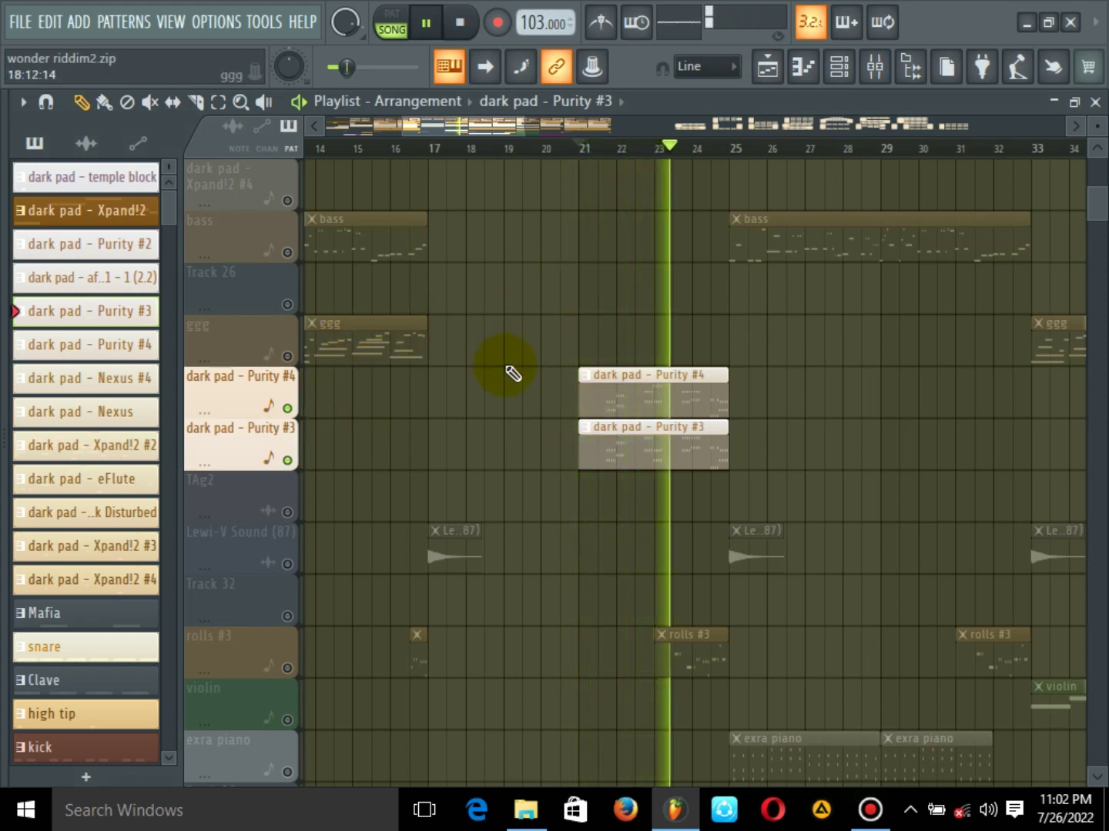
Unmute all playlist tracks again and play the full arrangement from bar 21
right_click(288, 461)
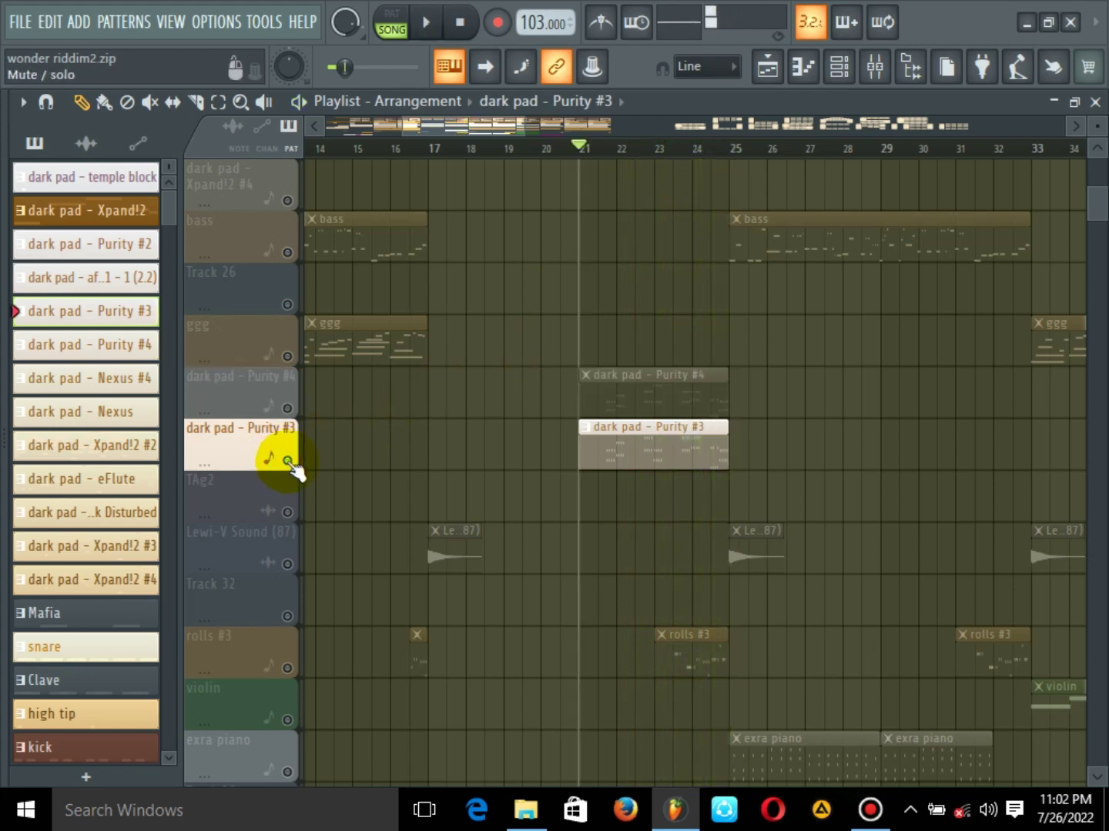
right_click(288, 461)
scroll(504, 312, "down", 2)
scroll(511, 320, "down", 7)
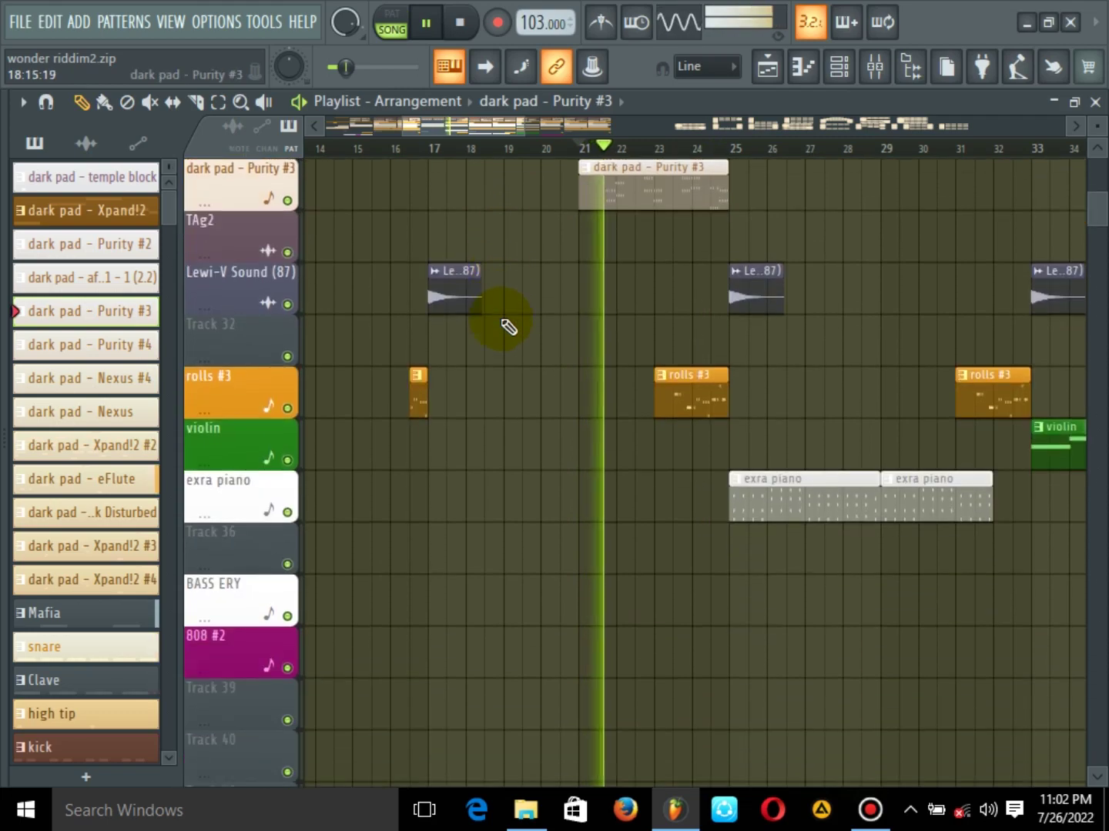
Solo the dark pad - eFlute track, play it from bar 21 and open its clip's notes
scroll(510, 321, "up", 10)
scroll(508, 326, "up", 9)
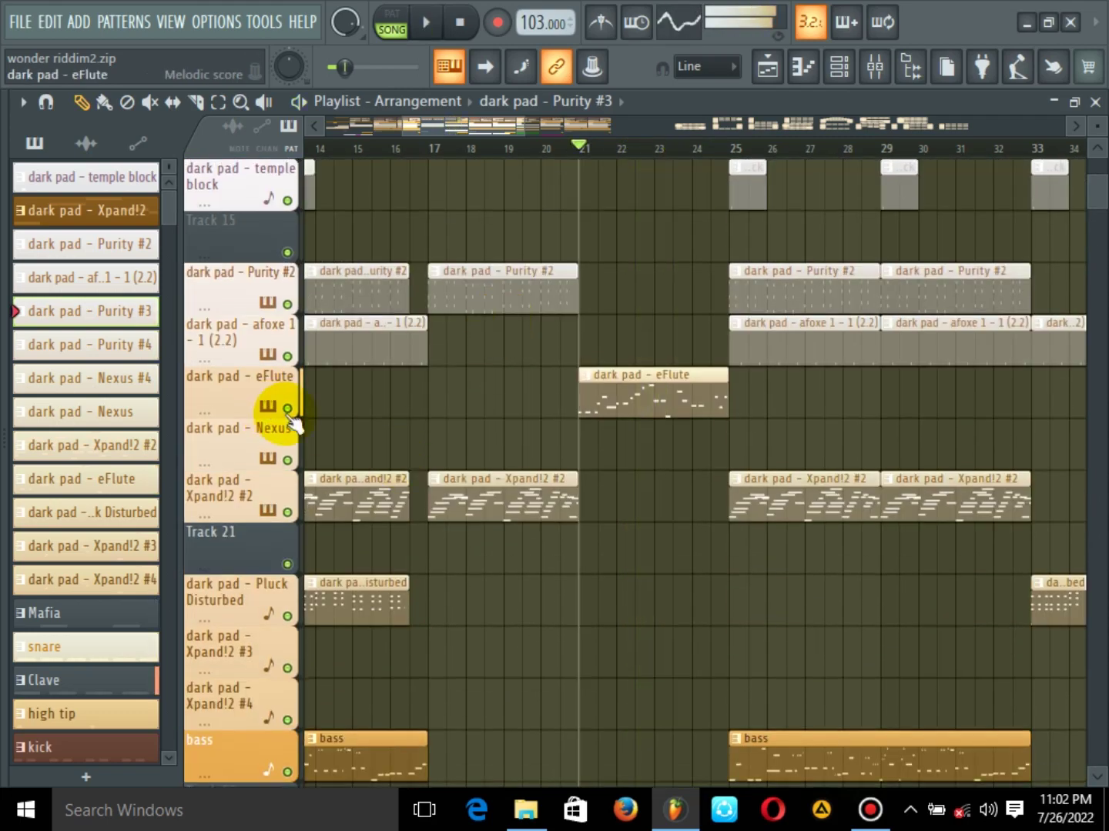
right_click(288, 409)
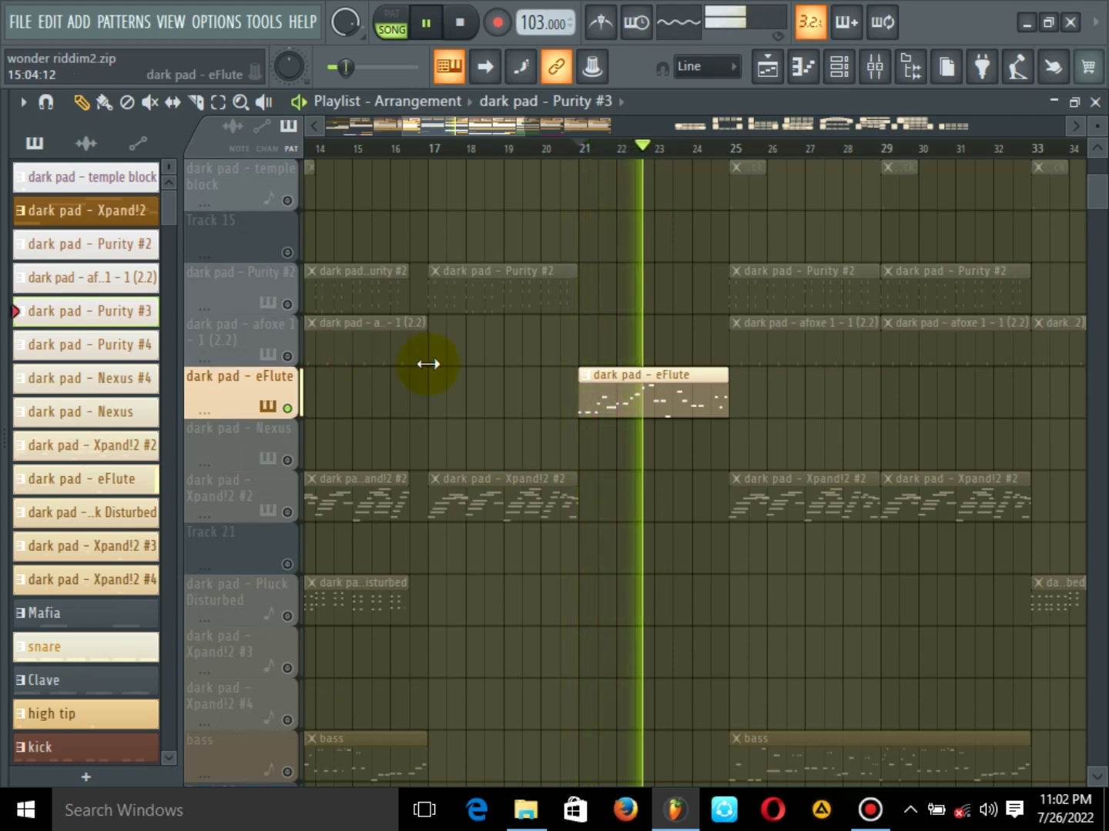
left_click(631, 385)
double_click(631, 385)
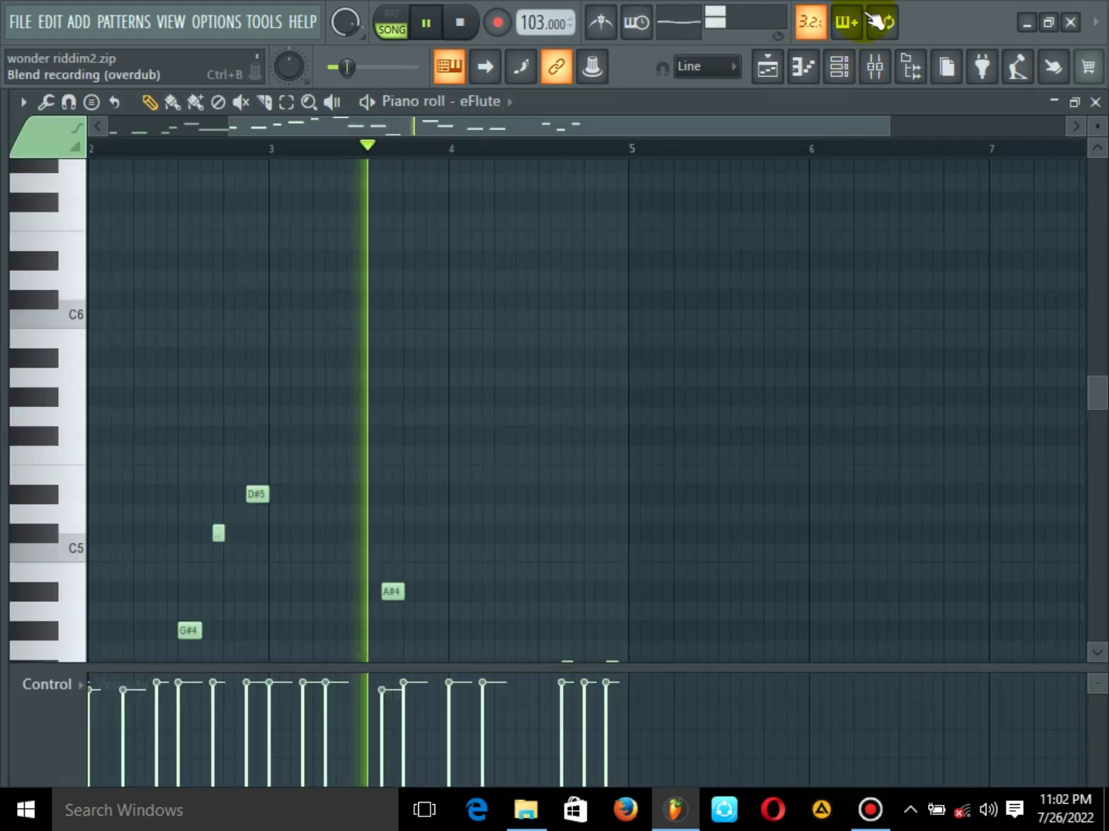
Show the eFlute instrument and its preset list from the channel rack, then close everything to return to the playlist
left_click(839, 67)
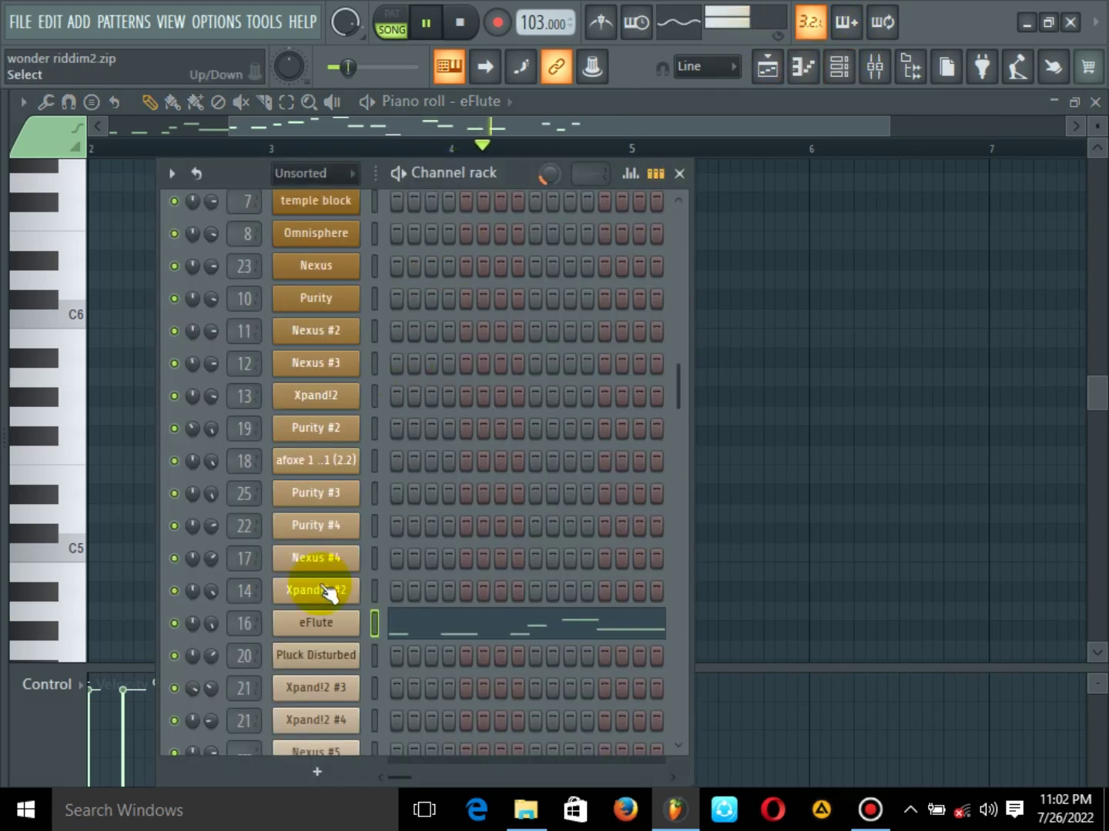
left_click(307, 637)
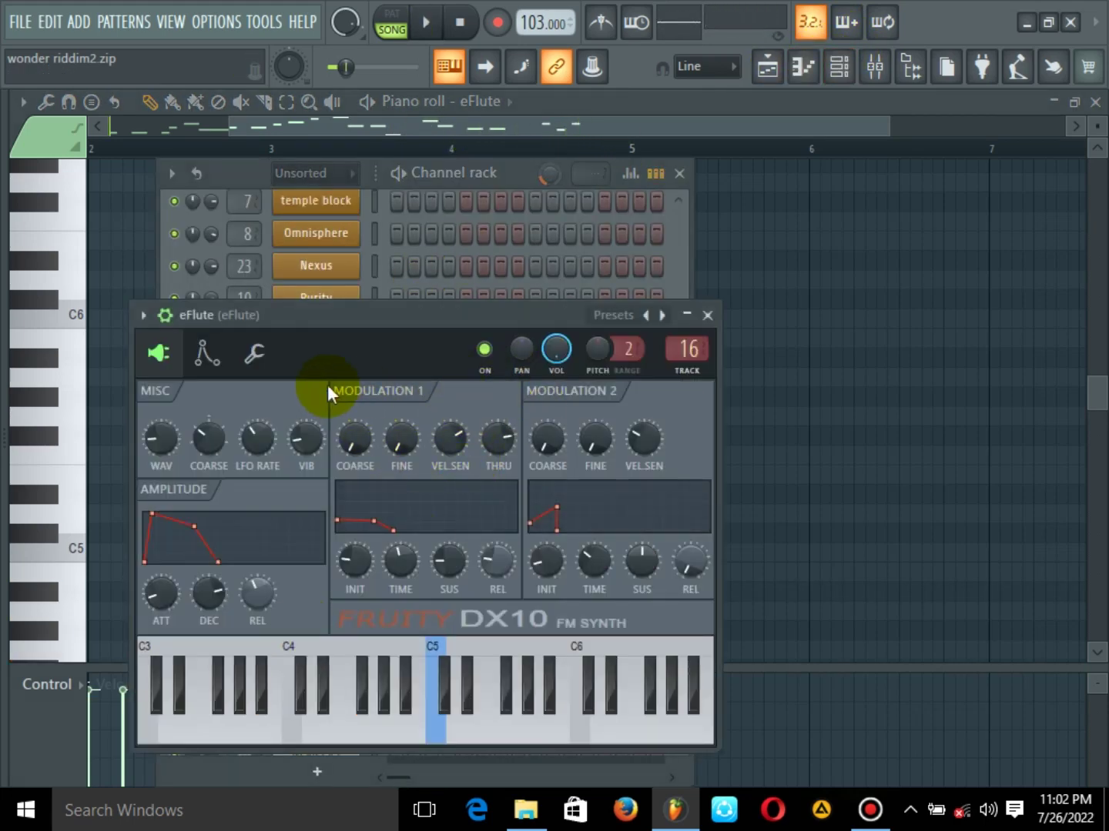
right_click(660, 316)
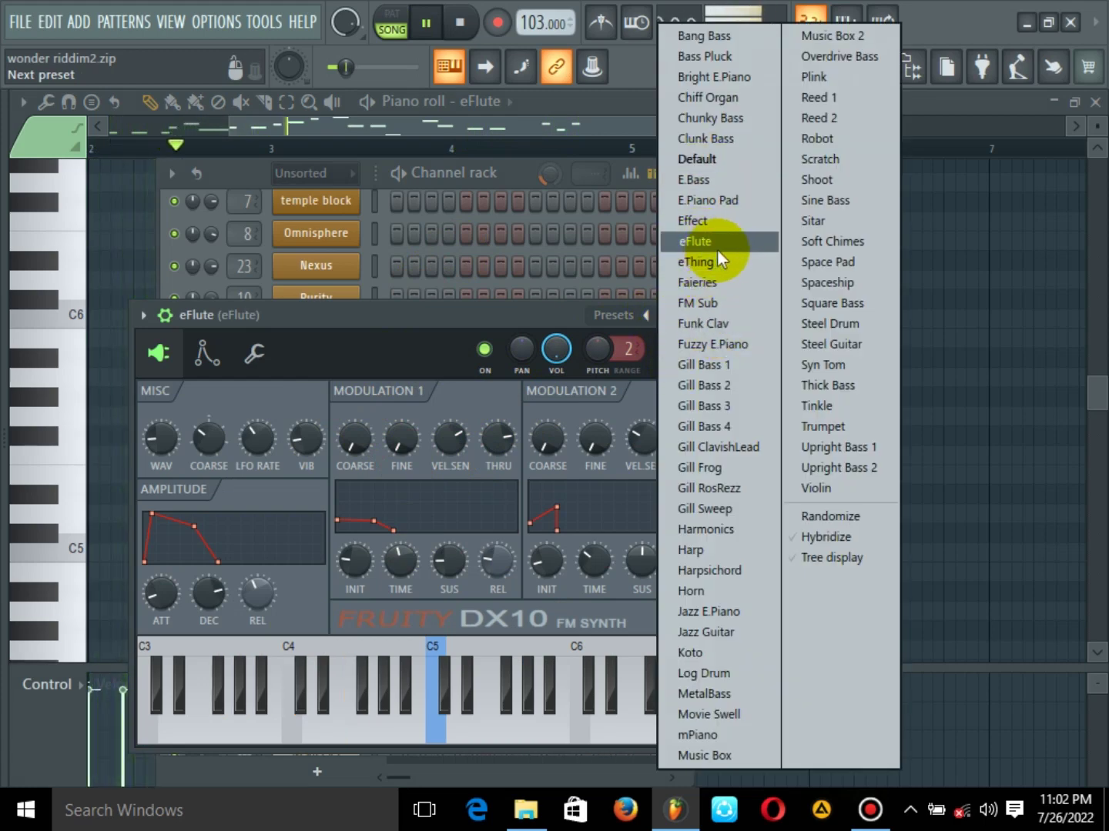
left_click(967, 111)
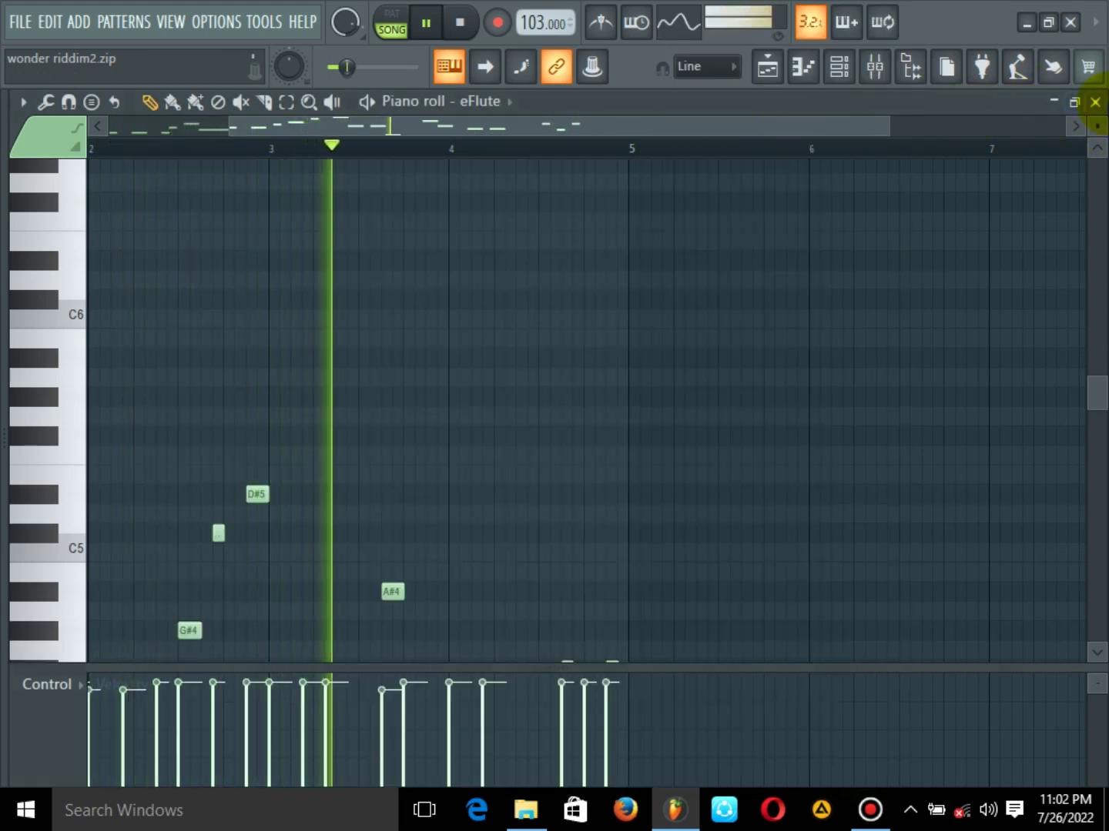
left_click(1095, 101)
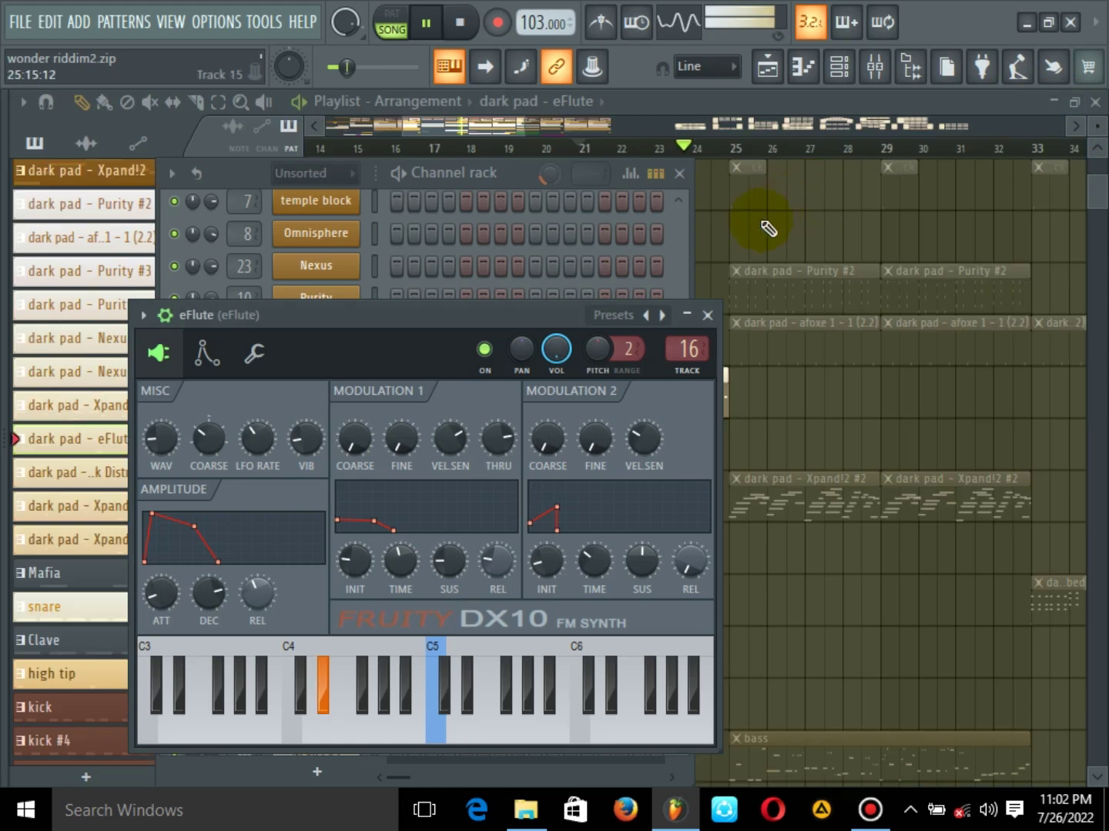
left_click(707, 318)
left_click(679, 173)
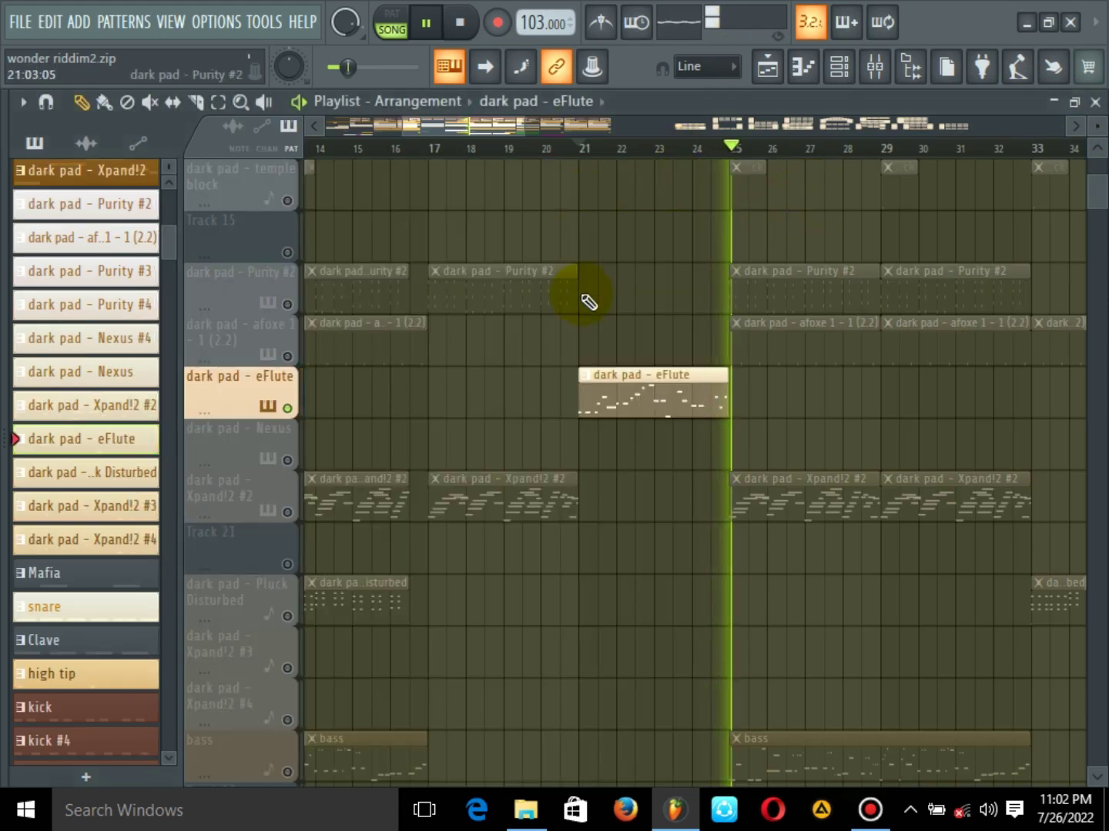
Unmute all tracks and examine which tracks have clips in the section from bar 25 while it plays
right_click(288, 408)
left_click_drag(518, 128, 567, 128)
scroll(1089, 191, "up", 3)
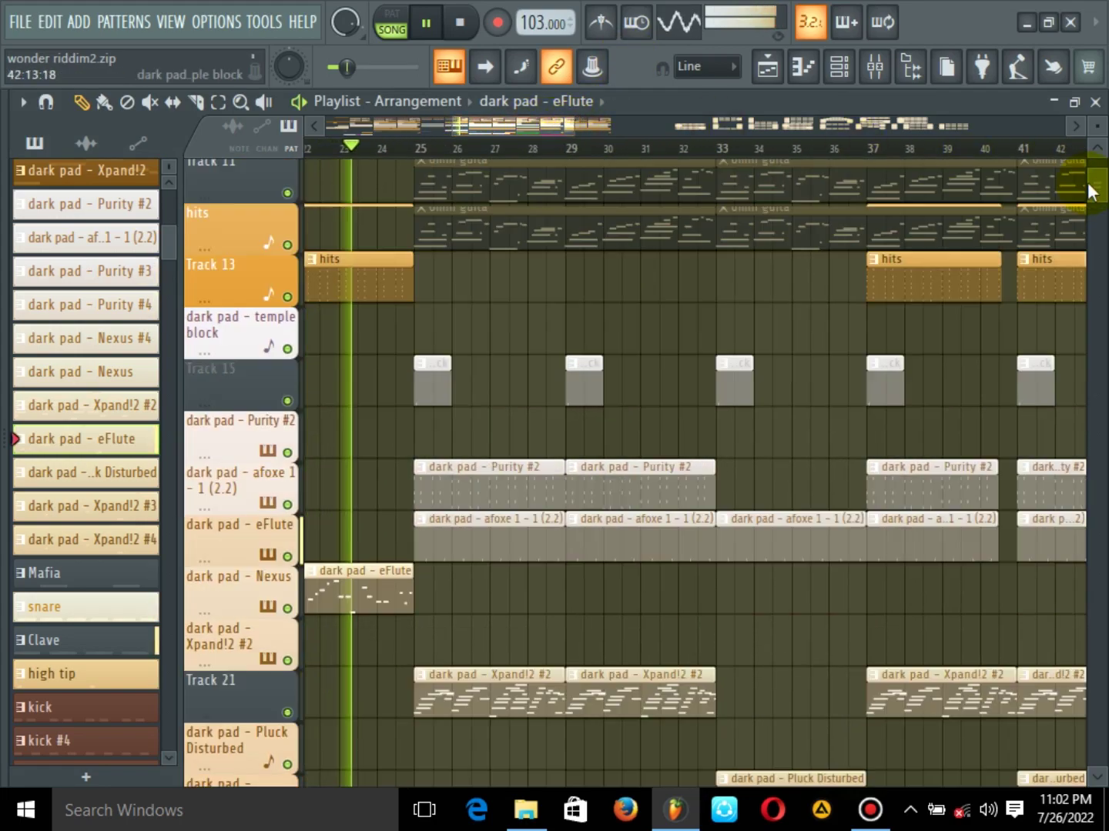
scroll(1088, 191, "up", 3)
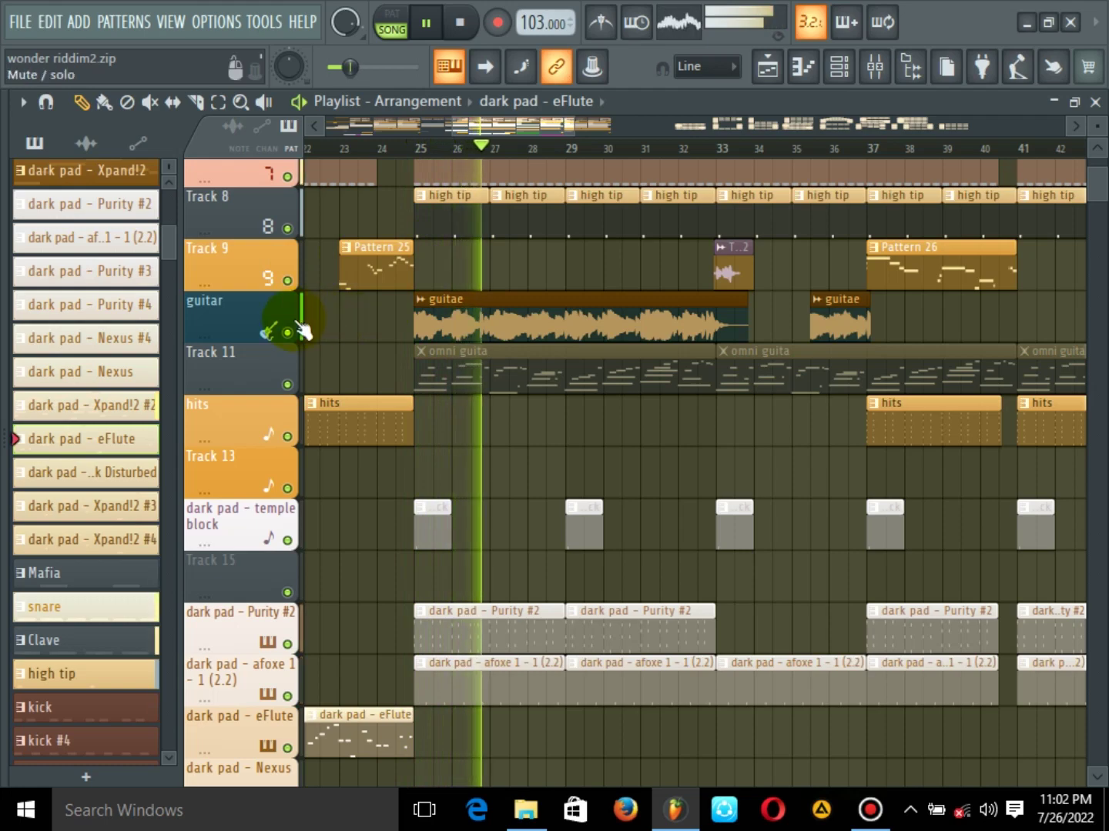
scroll(485, 375, "down", 5)
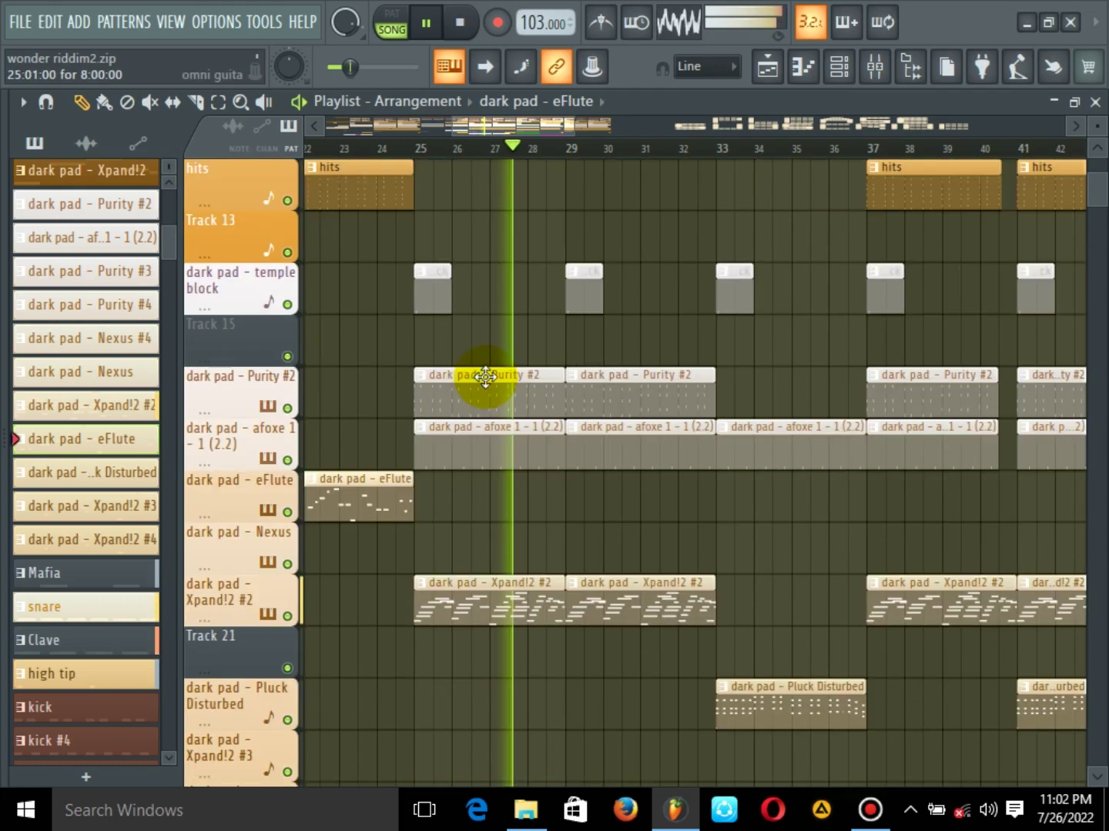
scroll(485, 377, "down", 6)
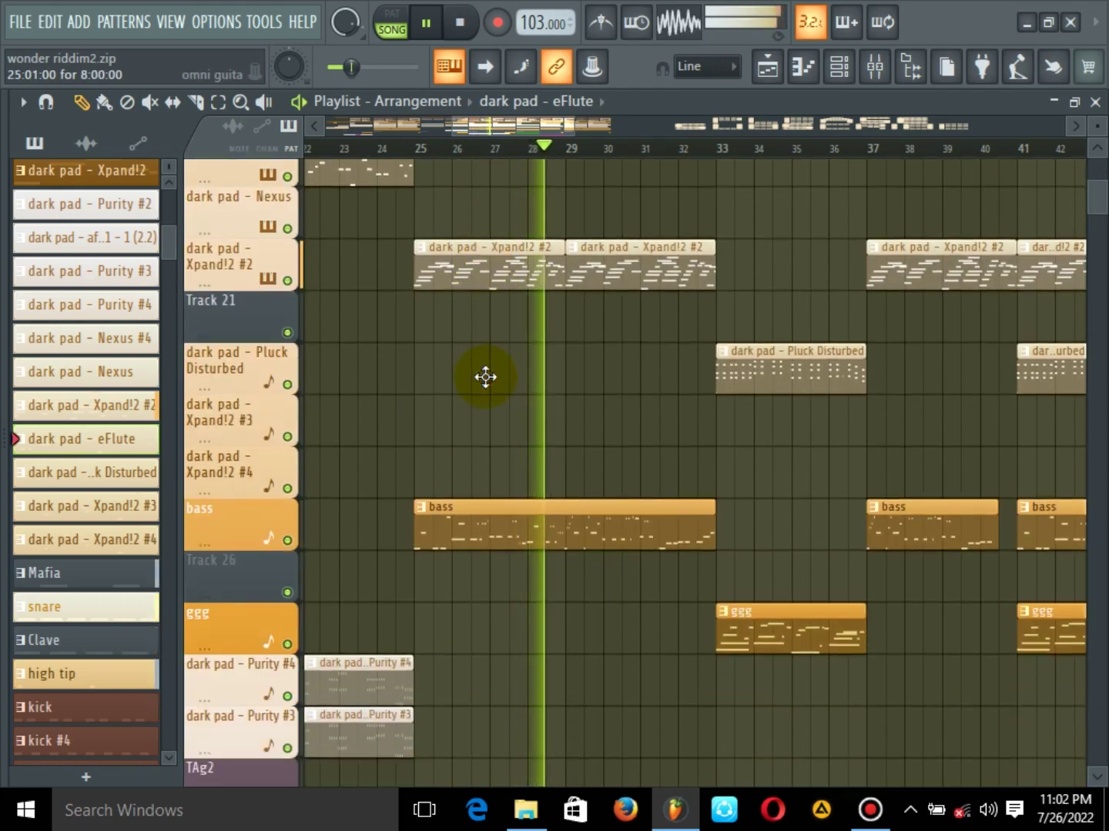
scroll(485, 377, "down", 10)
scroll(485, 376, "down", 3)
Solo the exra piano track, play it from just before bar 25 and open its first clip's notes
key("space")
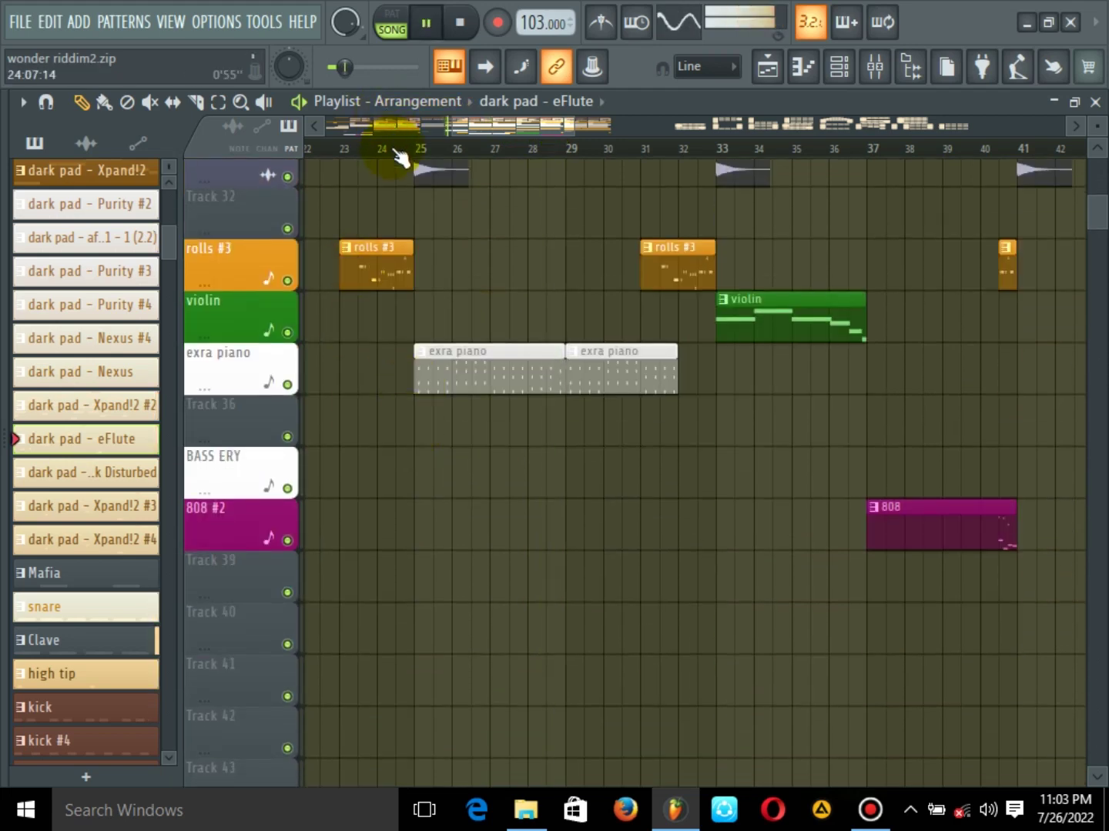
left_click(400, 154)
right_click(287, 384)
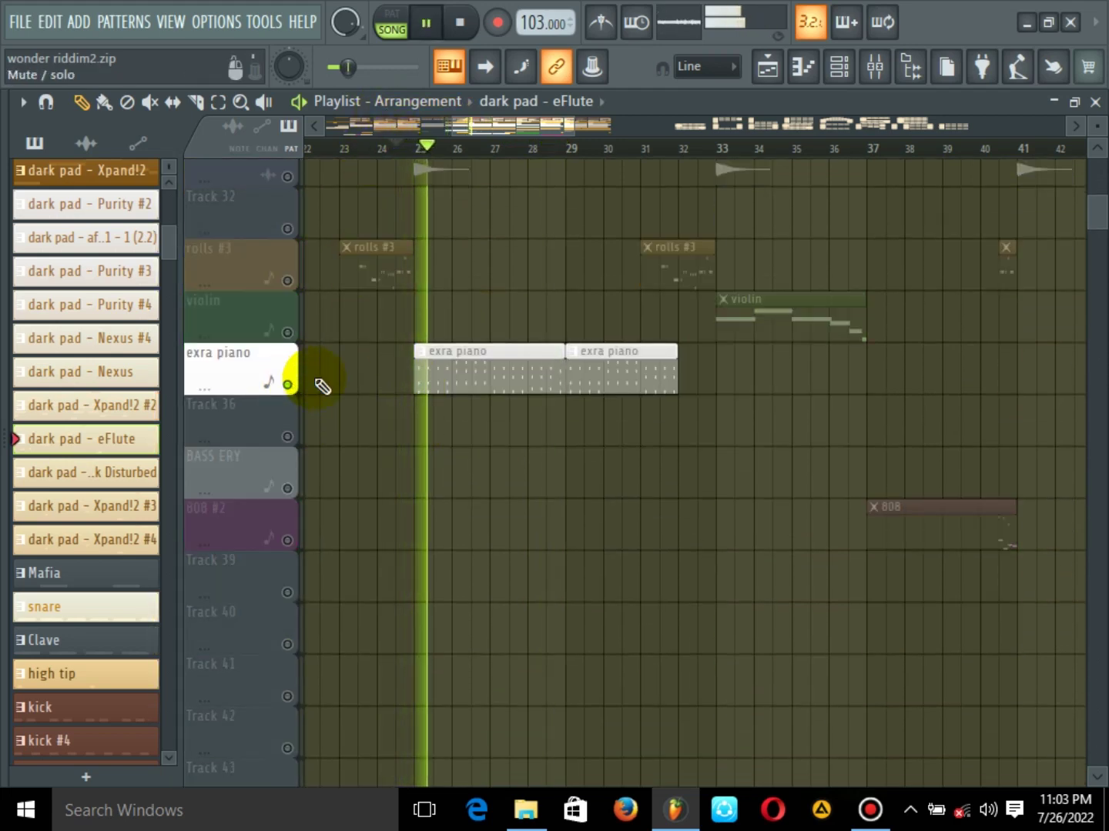
double_click(498, 375)
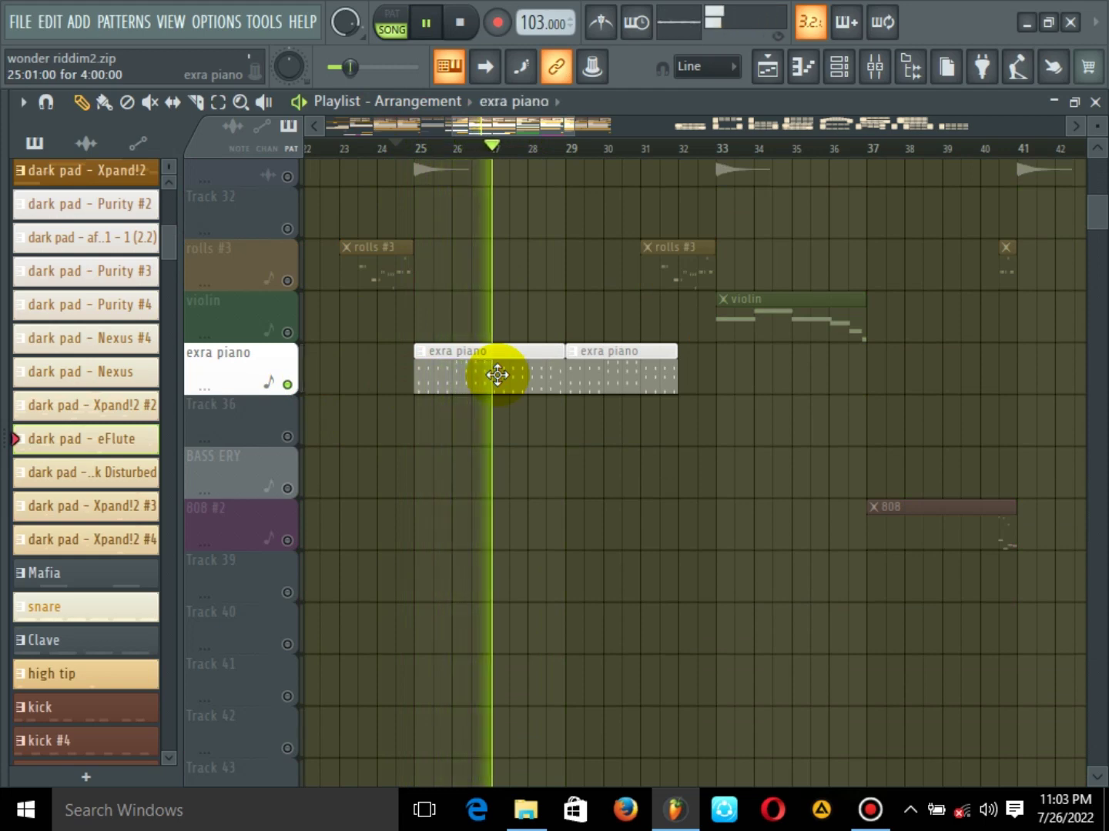
Show the preset of the Purity #6 instrument from the channel rack, then close its windows and return to the playlist
left_click(849, 66)
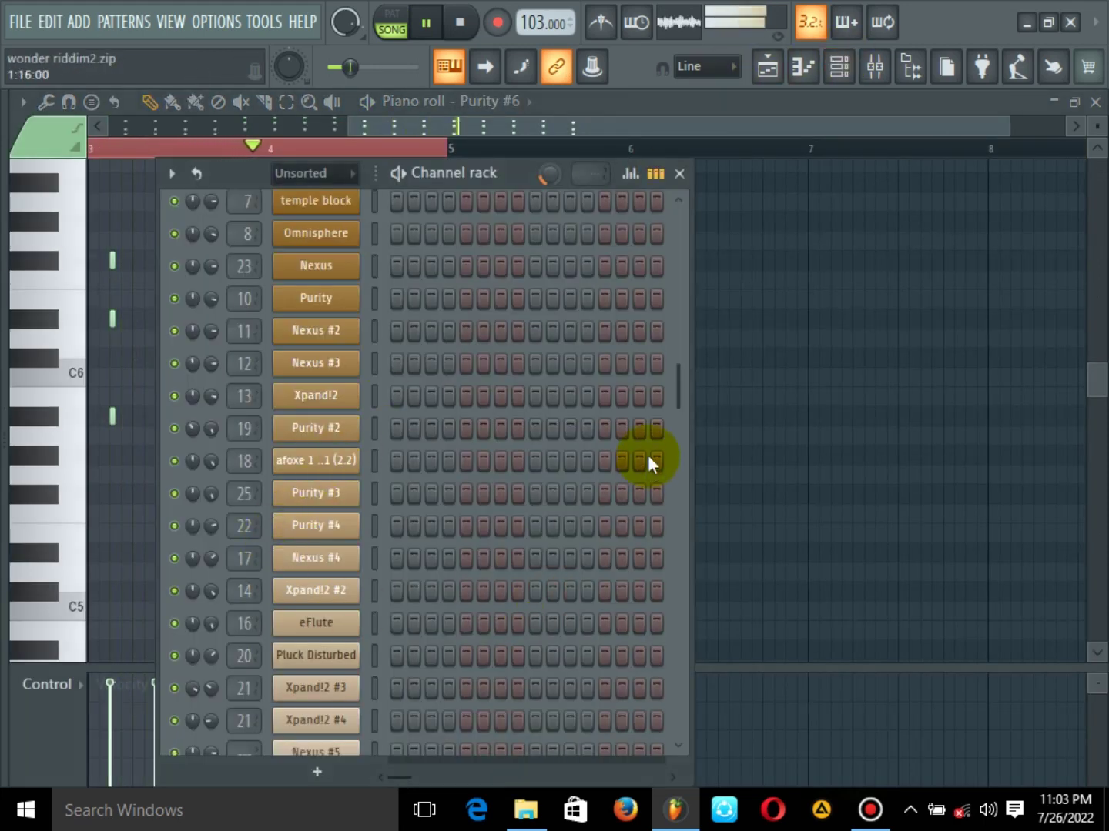
left_click_drag(681, 380, 631, 807)
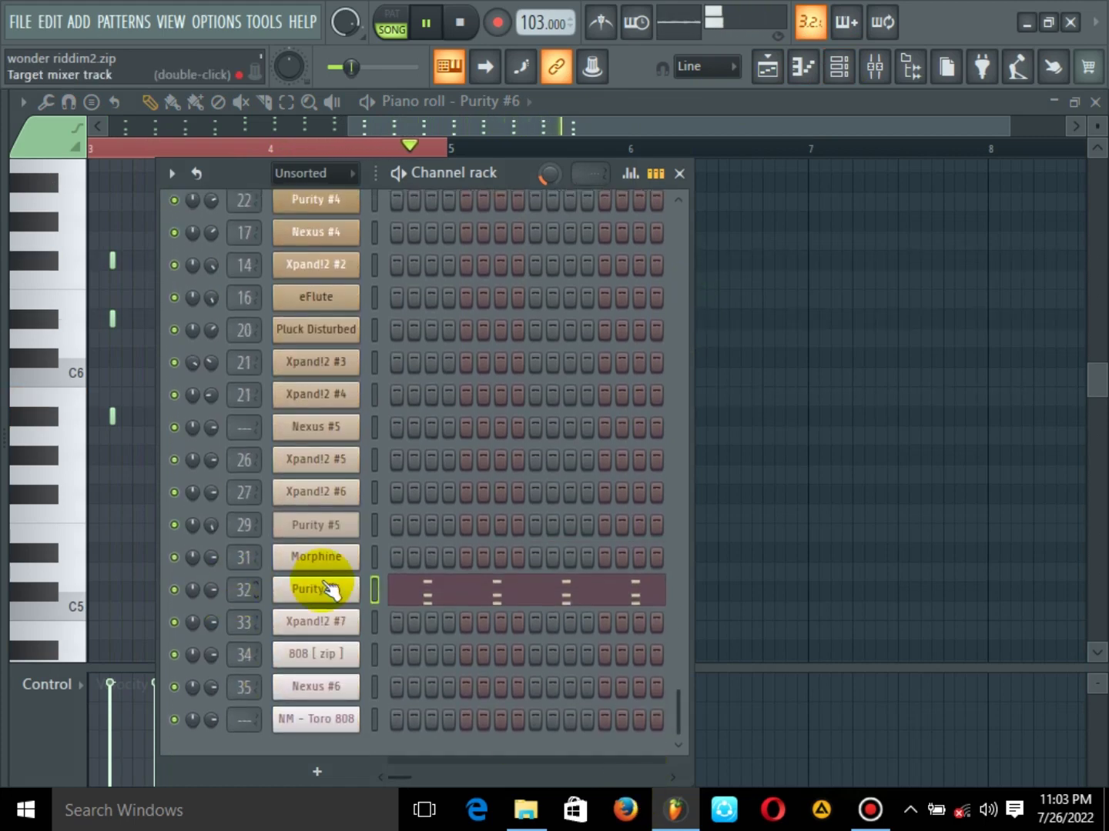
left_click(327, 589)
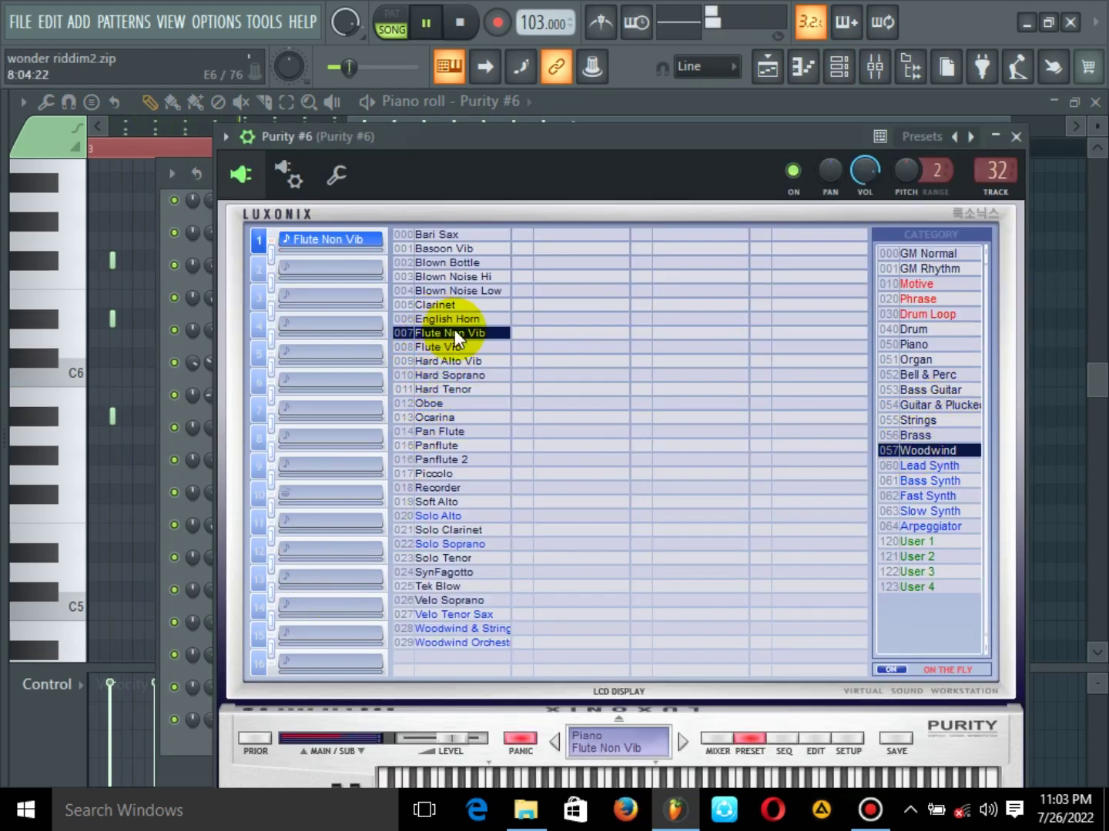
left_click(1017, 137)
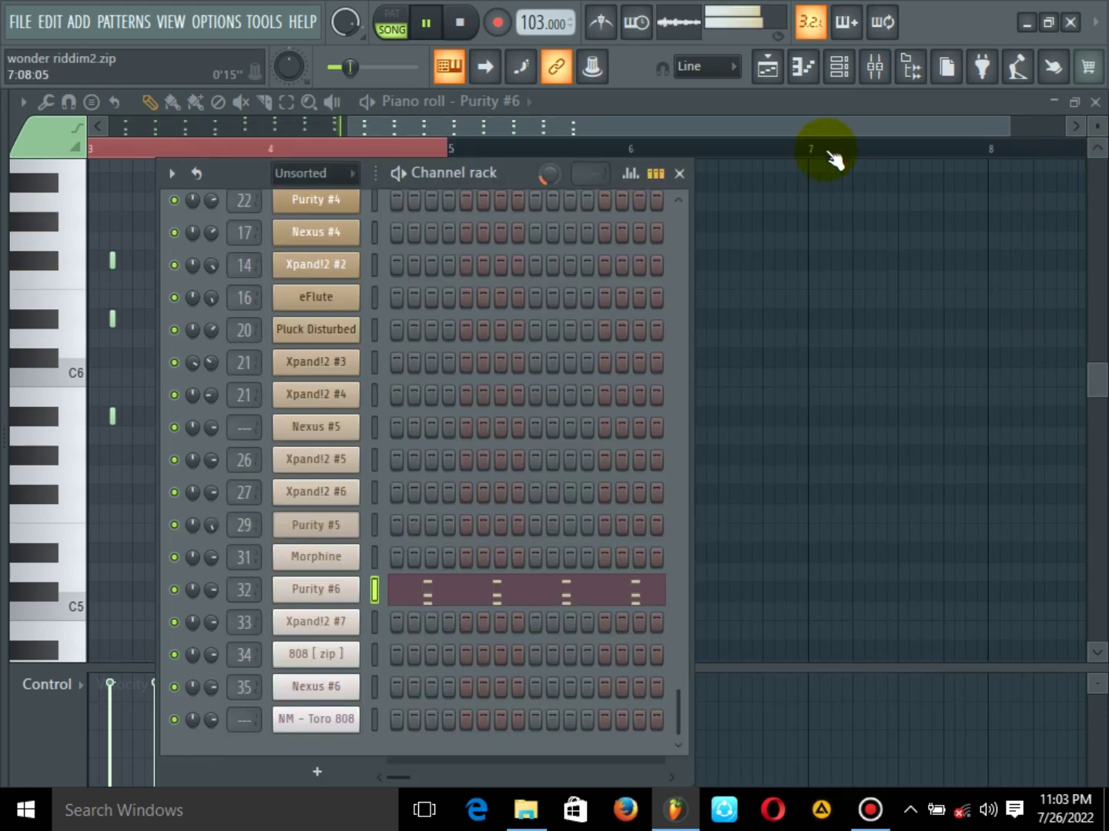
left_click(679, 174)
left_click(1094, 101)
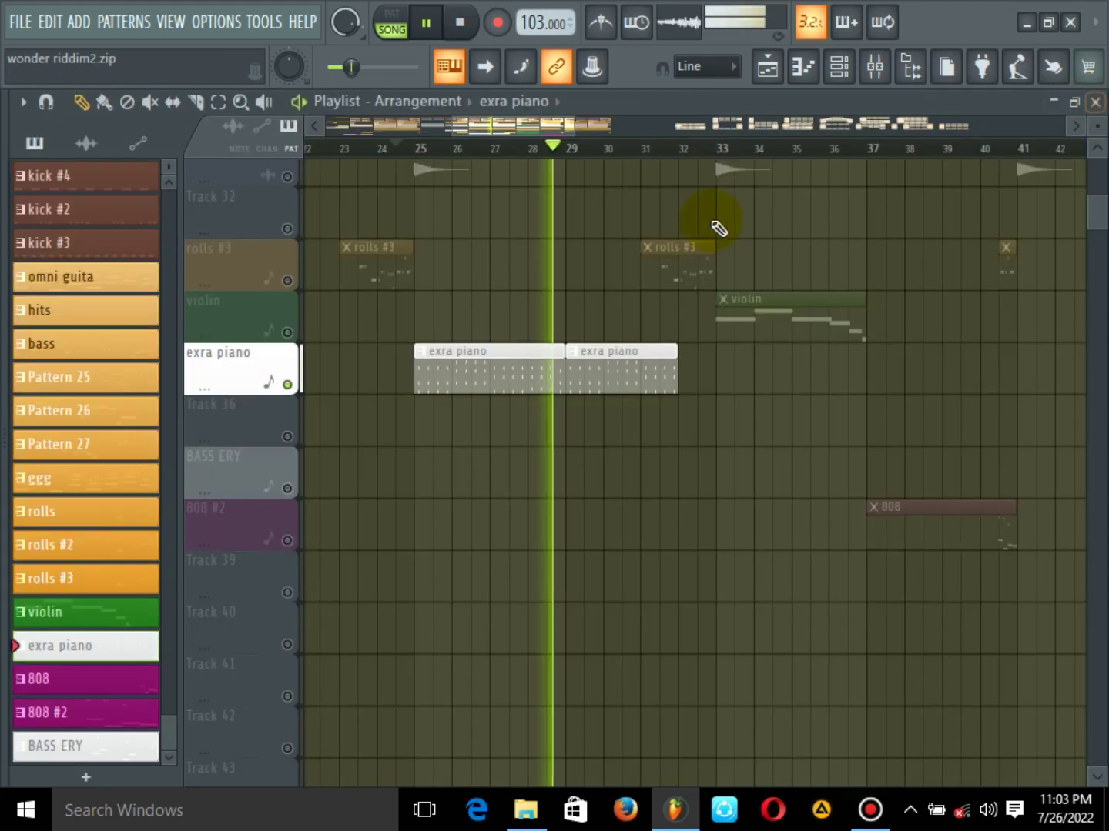
Unmute all tracks and play the full arrangement from just before bar 25 through to bar 33
key("space")
right_click(287, 385)
key("space")
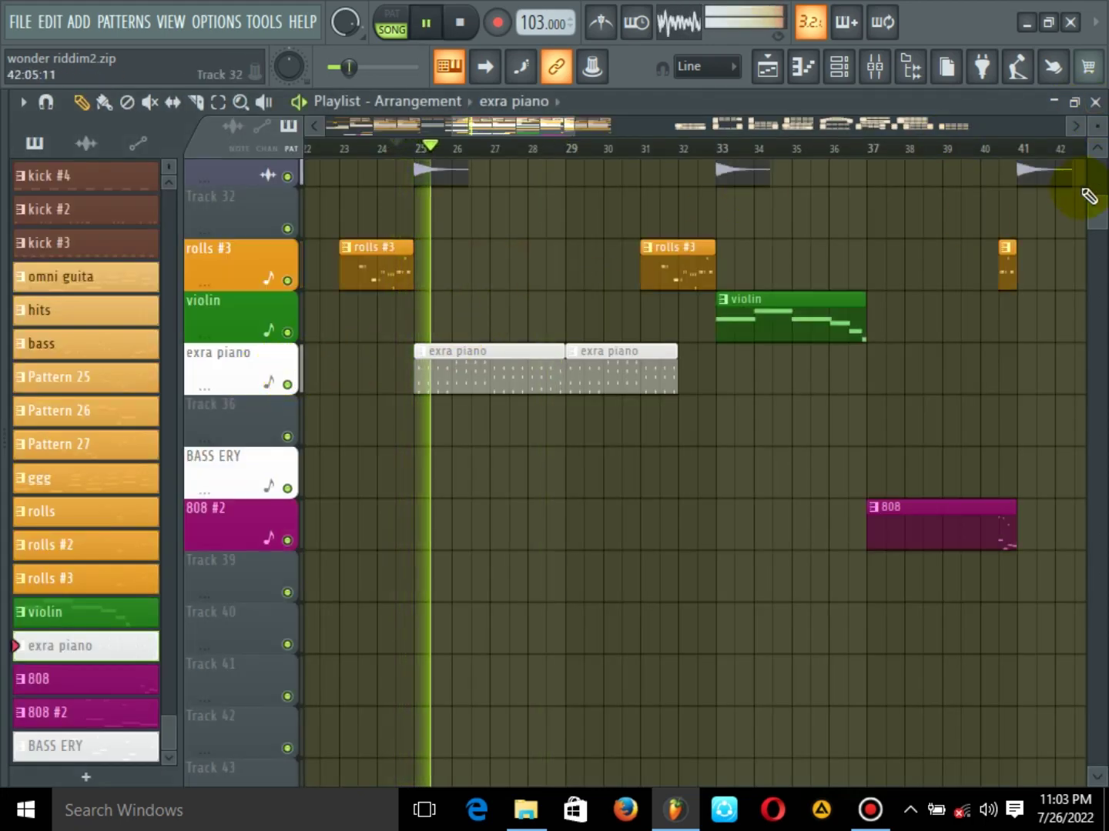
scroll(1101, 215, "up", 5)
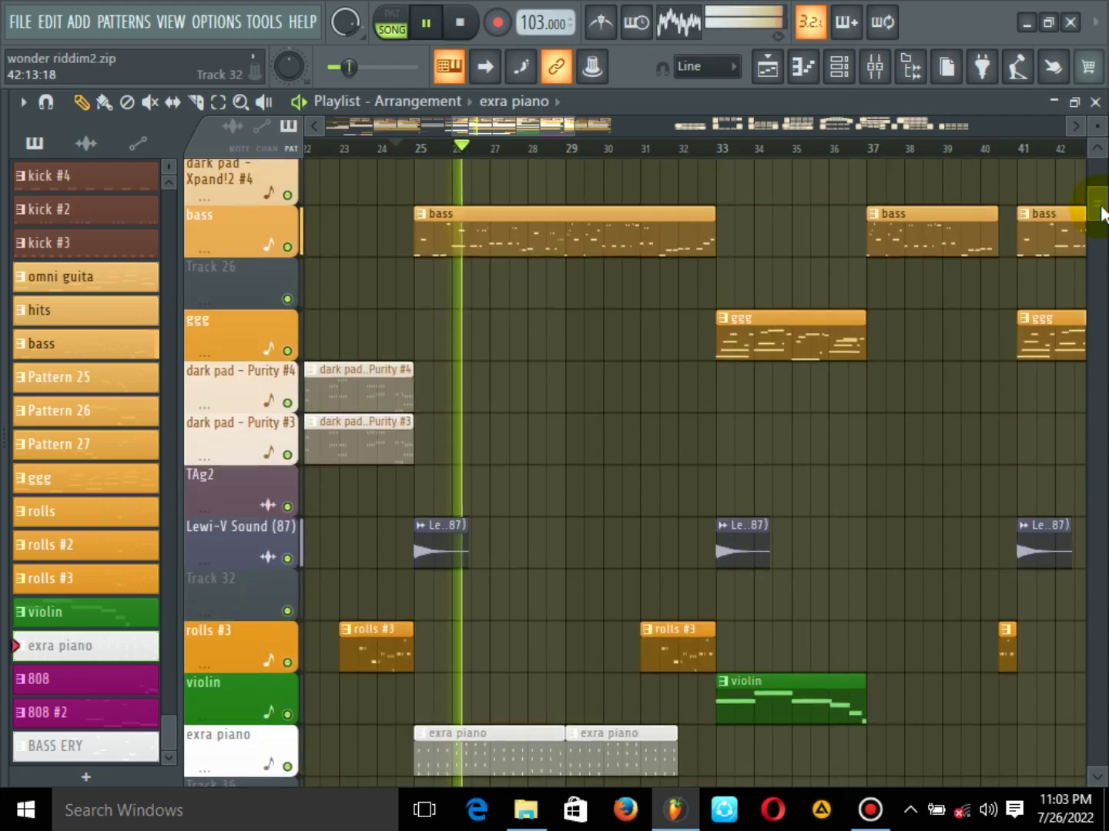
scroll(1096, 208, "up", 4)
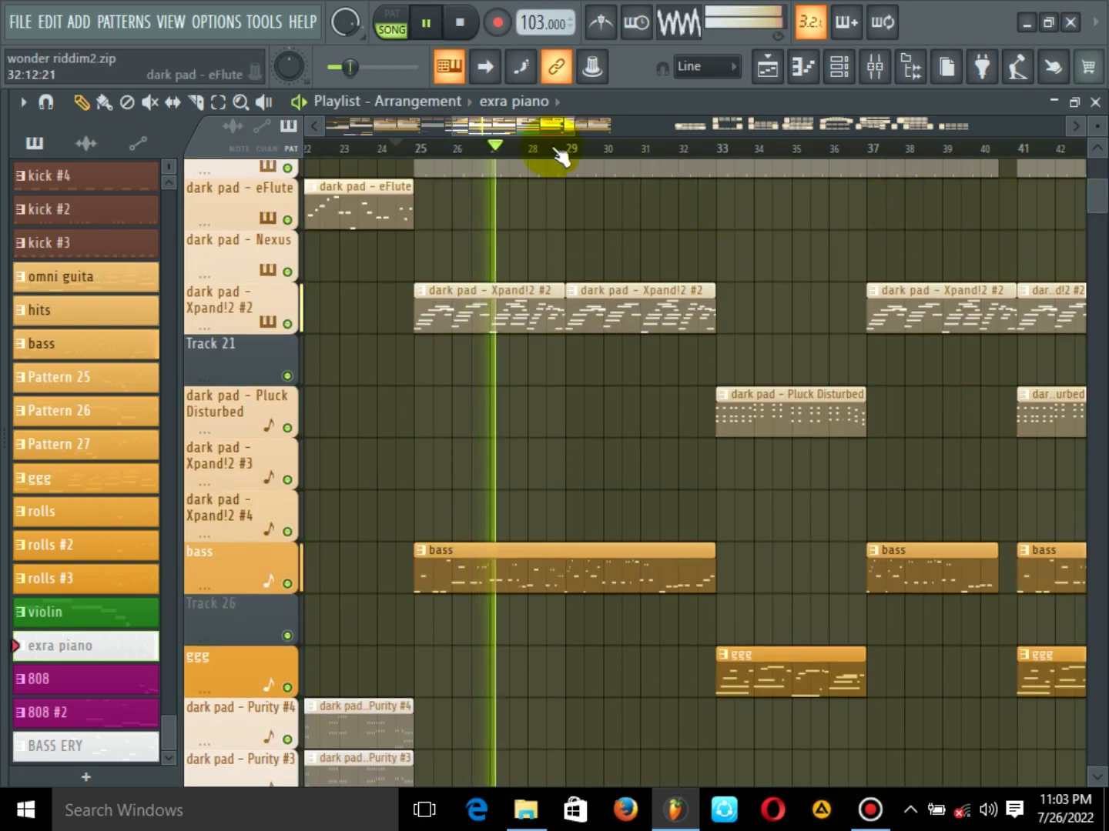
left_click_drag(494, 124, 514, 122)
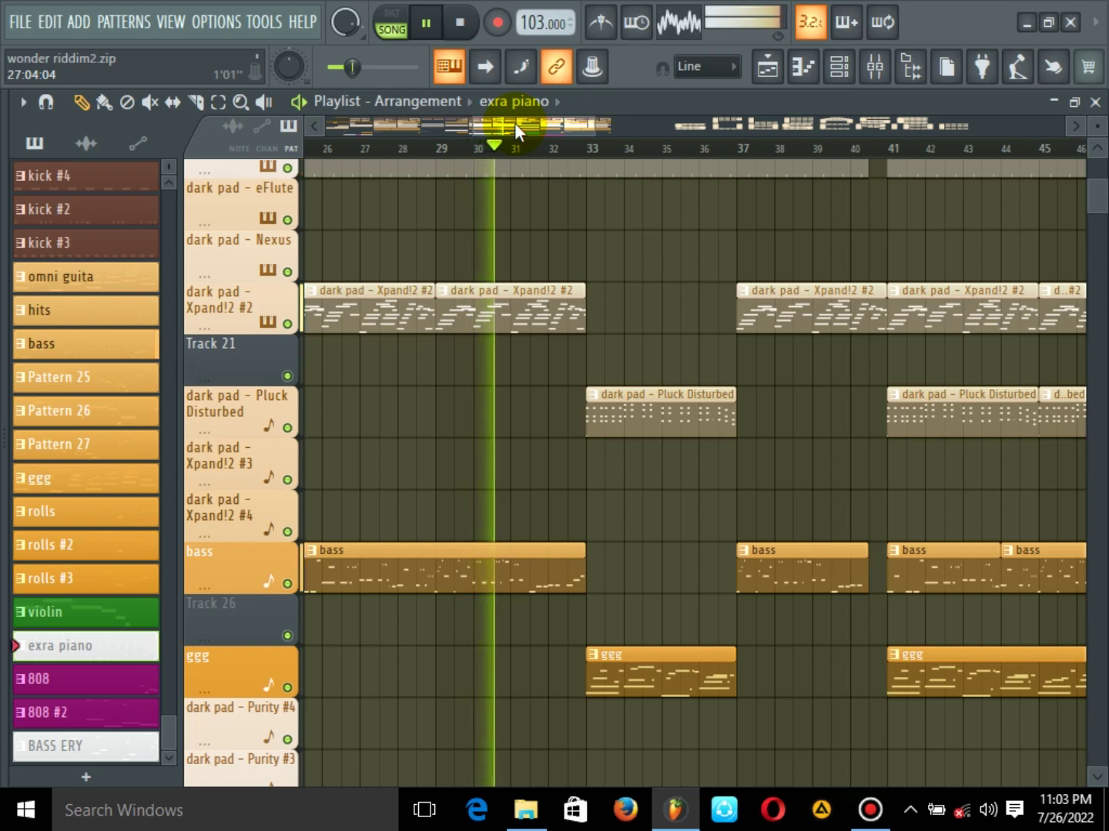
left_click_drag(514, 122, 519, 123)
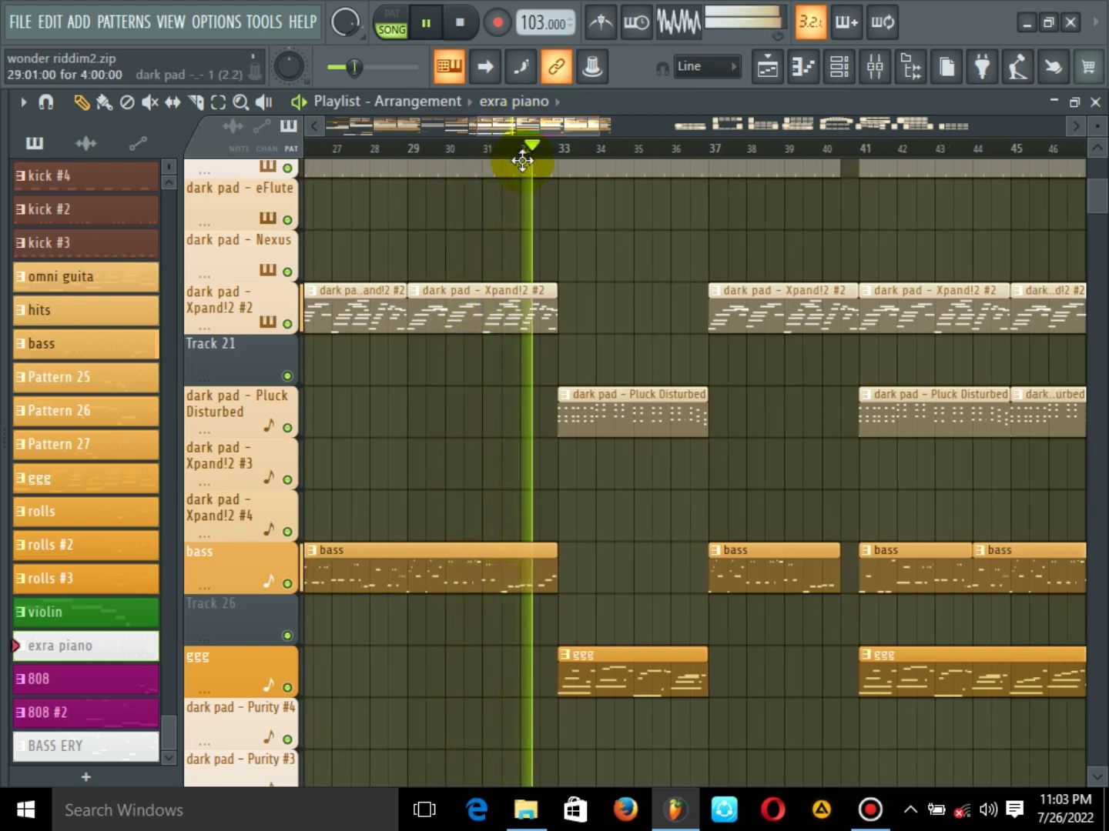
scroll(525, 185, "down", 2)
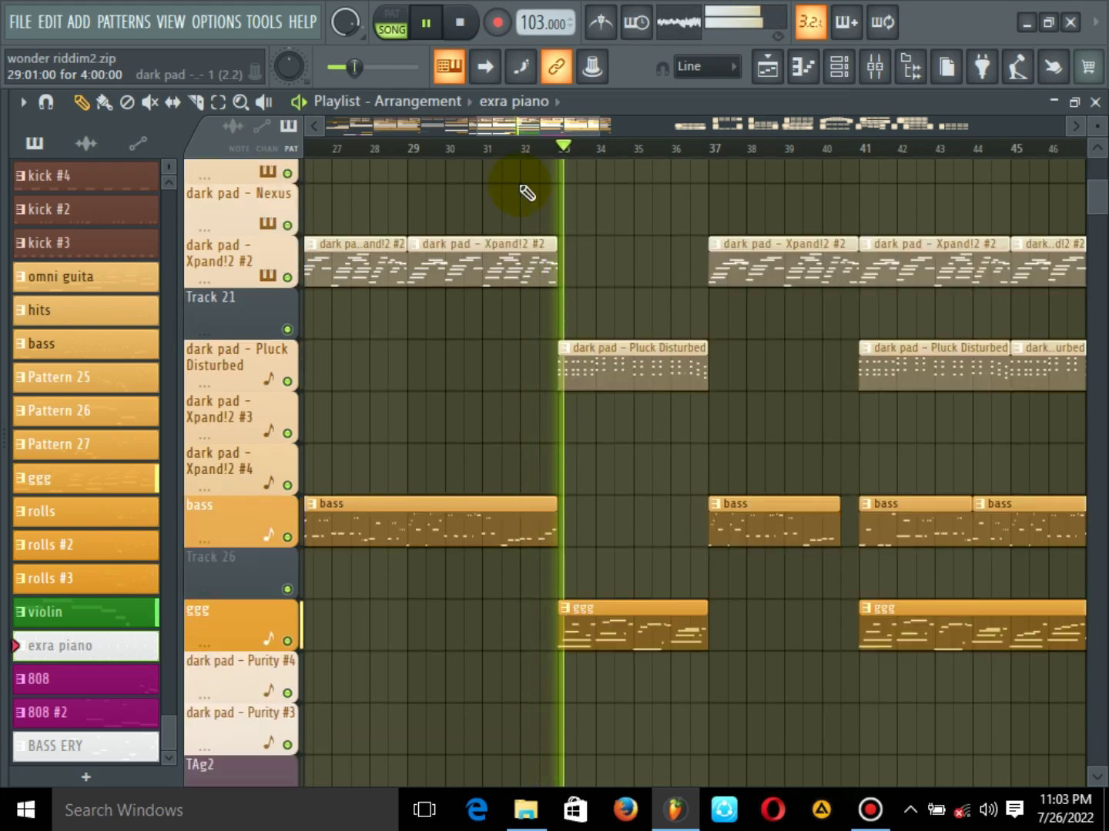
Restart playback just before bar 33 and solo the violin track
left_click(547, 148)
scroll(574, 251, "down", 4)
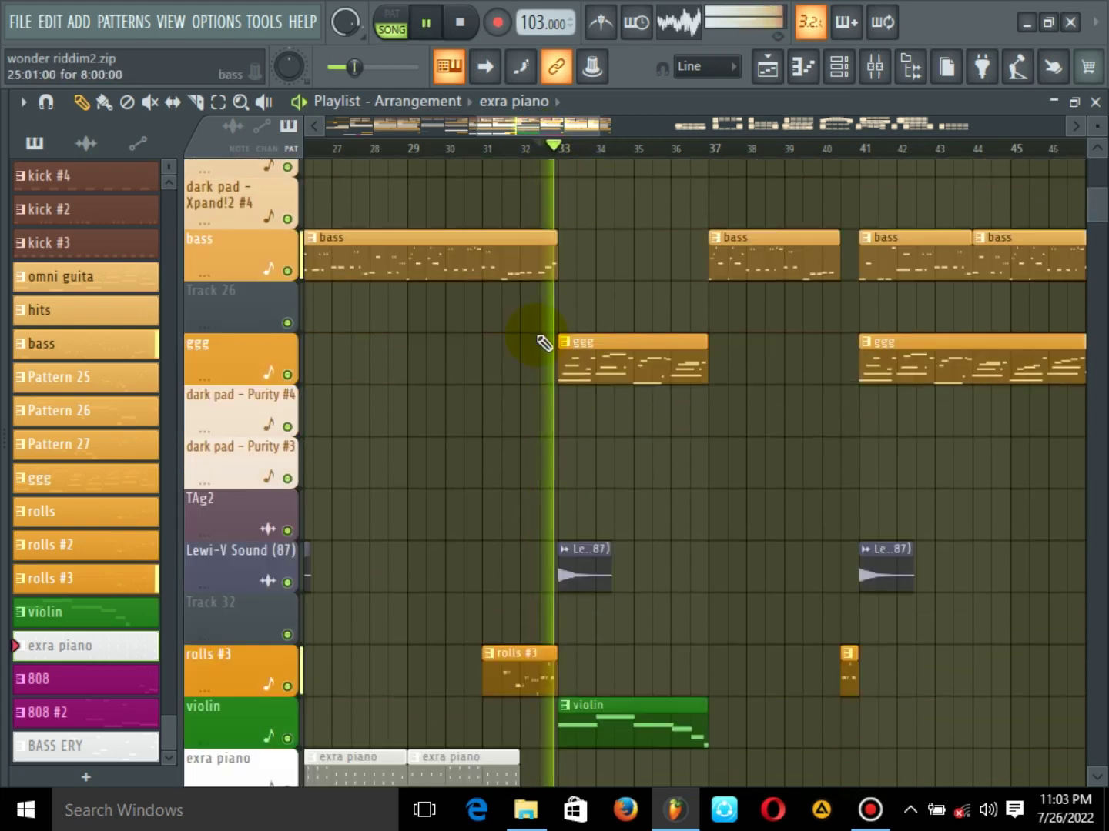
scroll(544, 343, "down", 5)
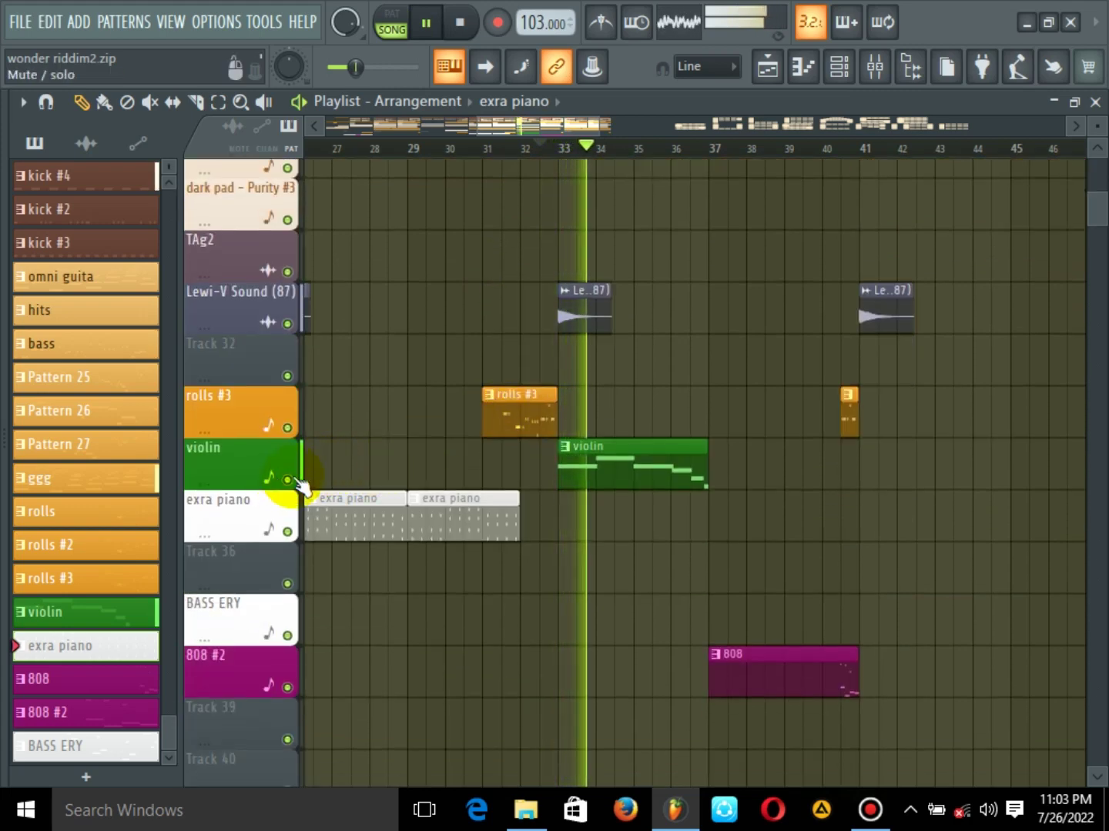
right_click(289, 479)
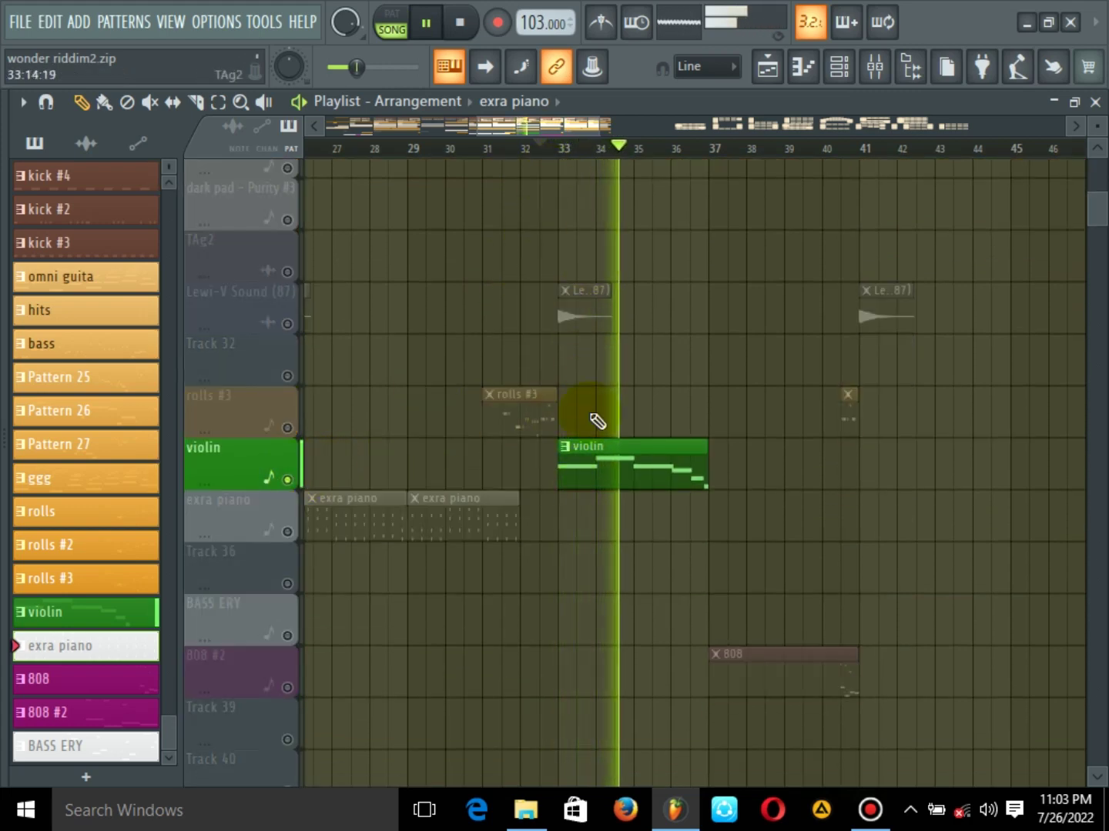
Open the violin clip's notes in the piano roll, and the Morphine instrument that plays them from the channel rack
double_click(587, 466)
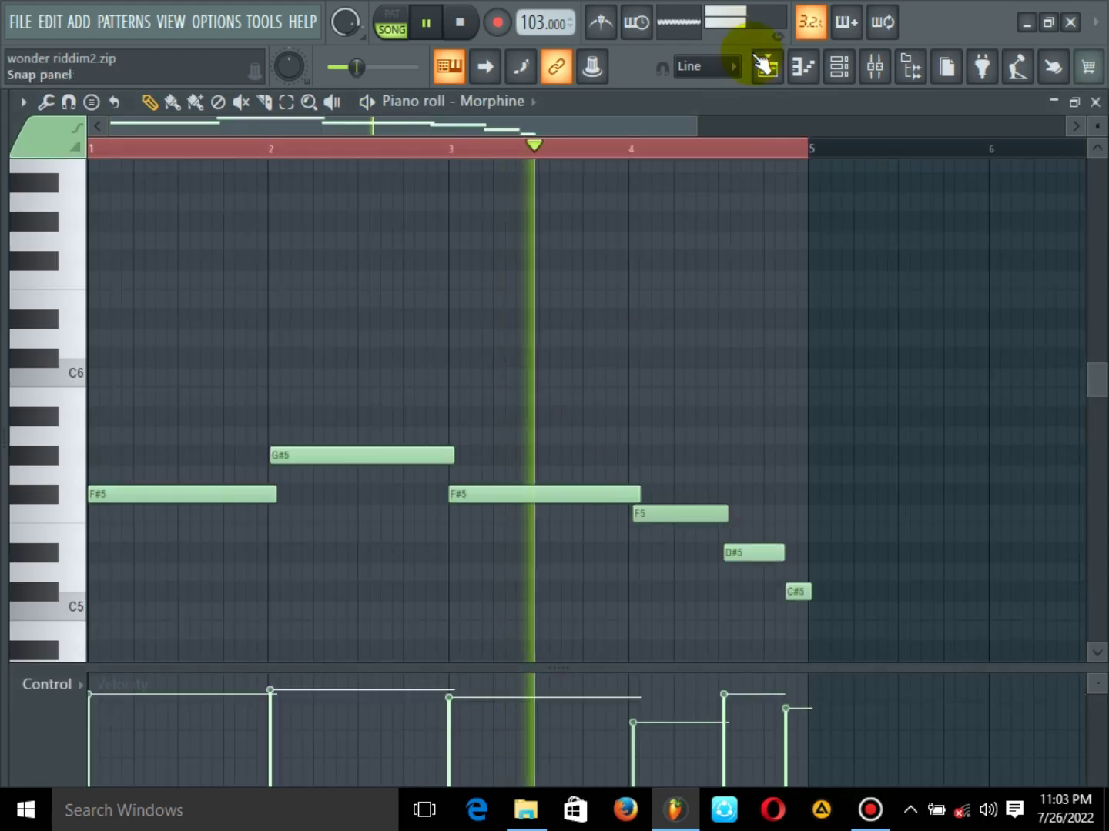
left_click(839, 66)
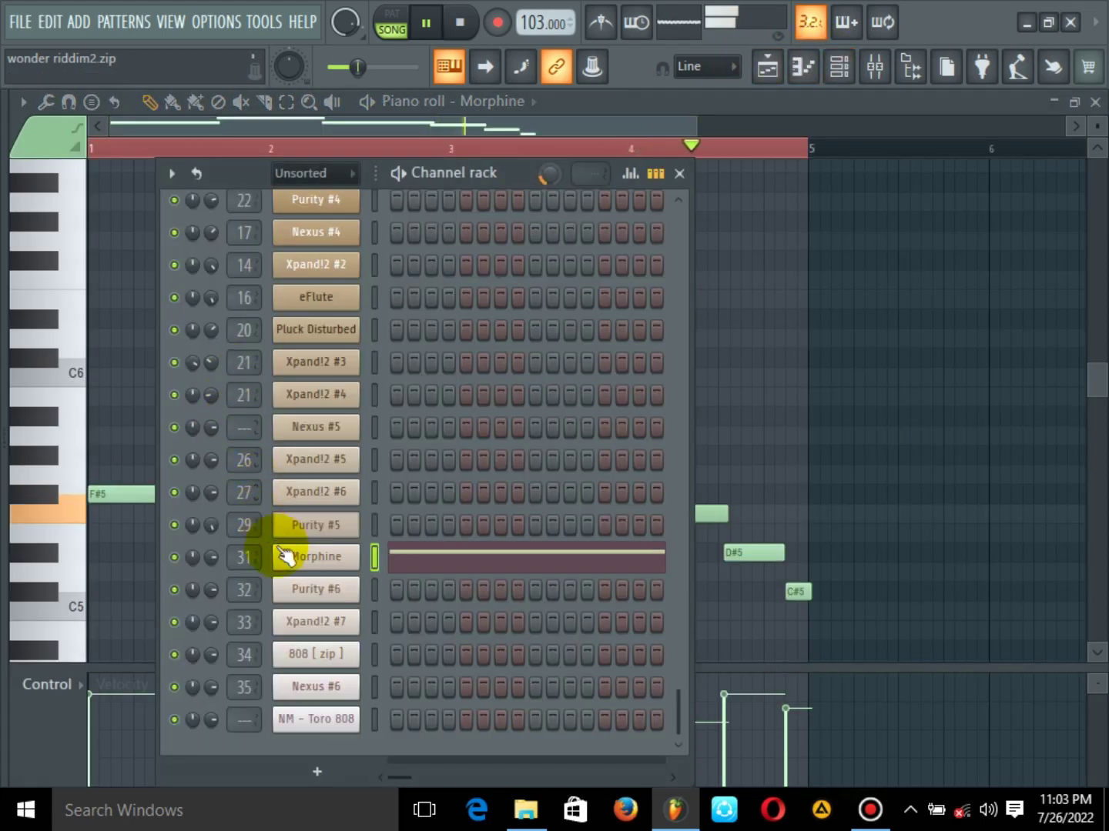
left_click(308, 557)
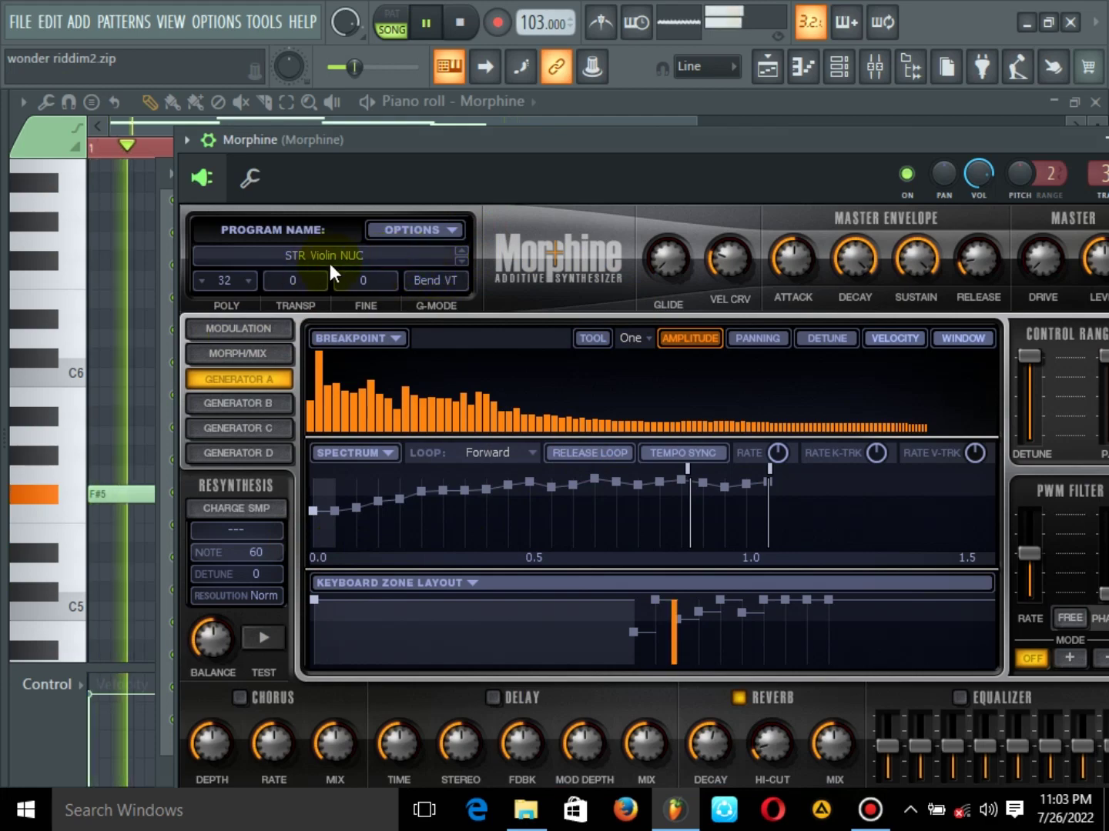
Load the STR Violin NUC program from the (03) Strings bank of Morphine's presets library
left_click(403, 254)
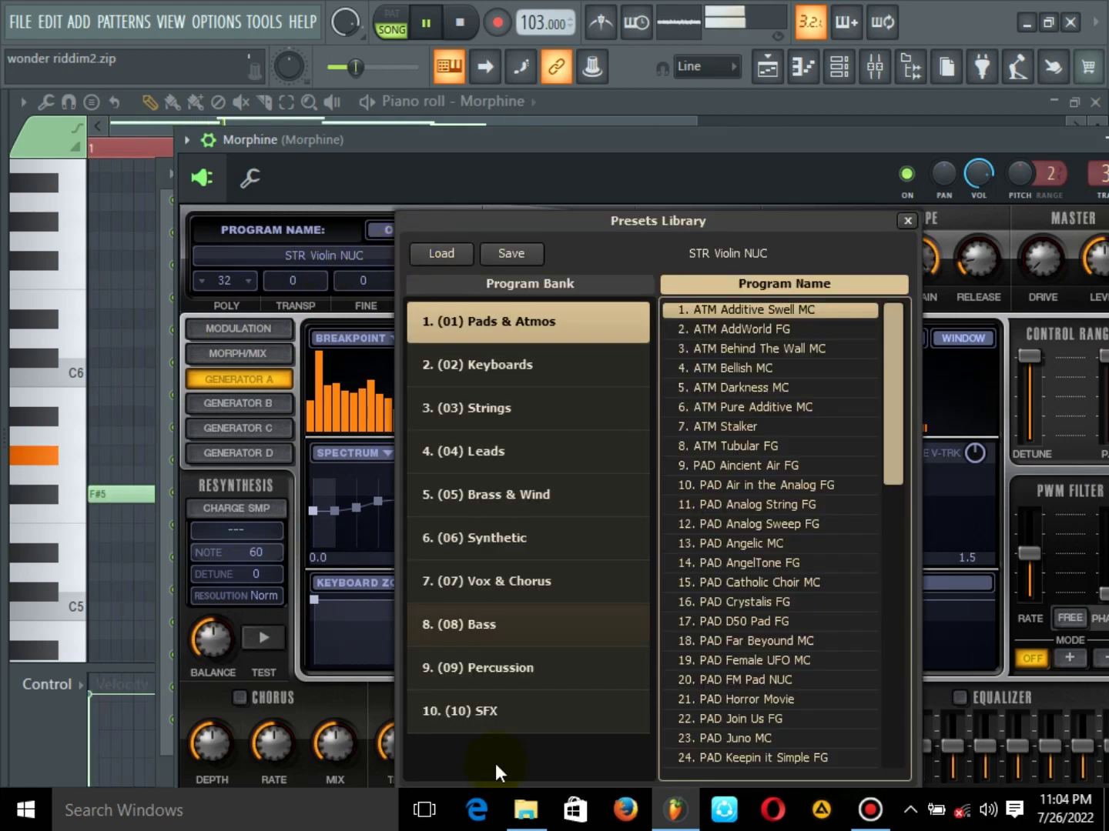
left_click(512, 419)
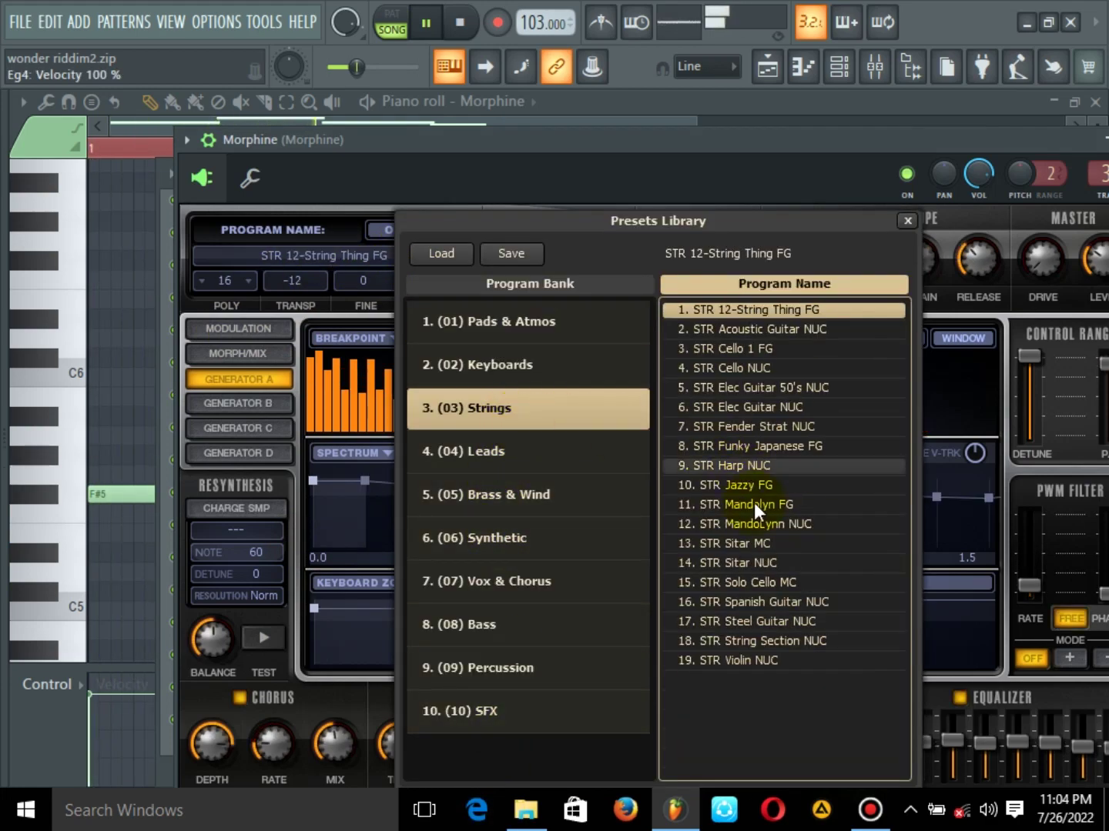
left_click(746, 660)
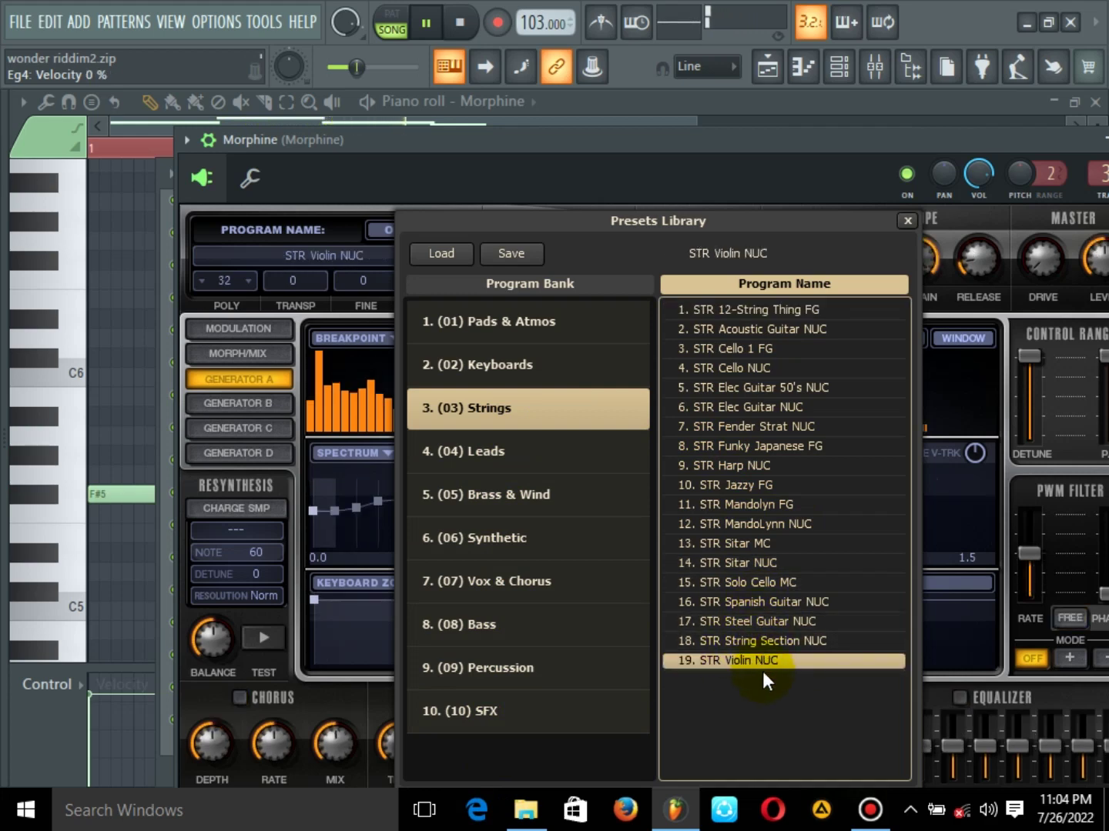
double_click(760, 667)
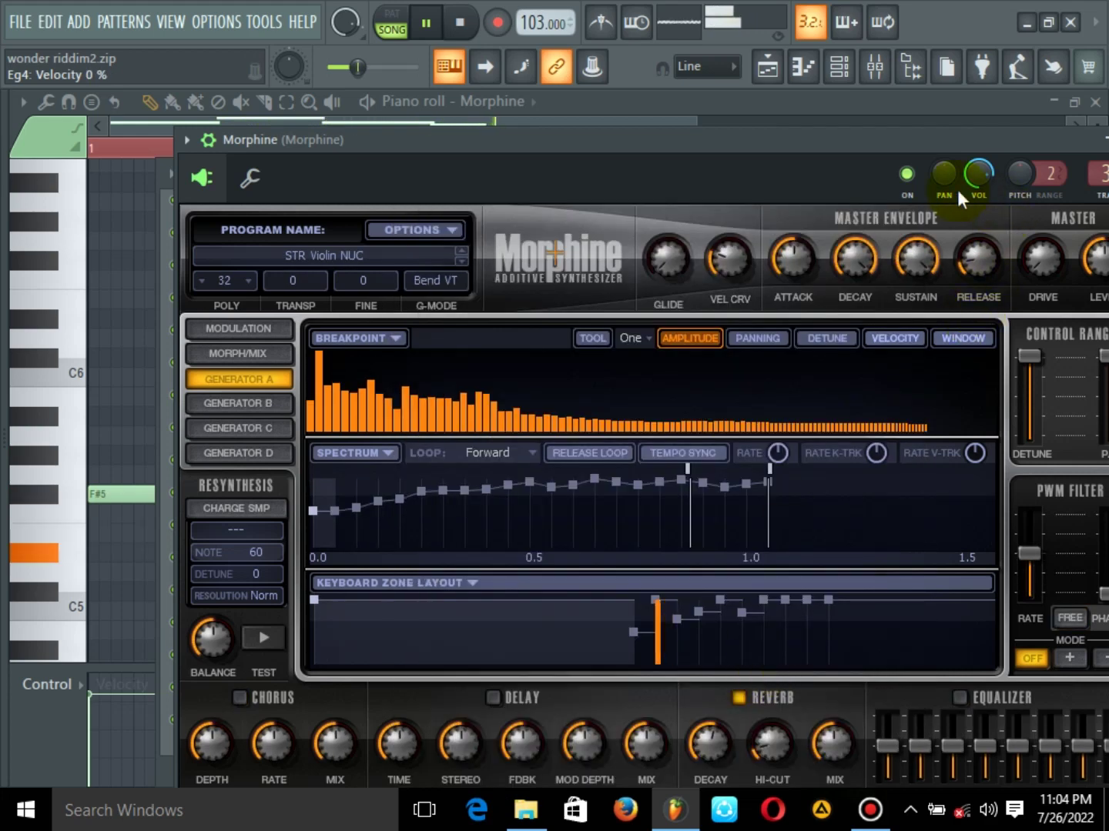
Restart the soloed violin's playback and close the Morphine, channel rack and piano roll windows to return to the playlist
left_click_drag(909, 144, 720, 154)
left_click(940, 150)
key("space")
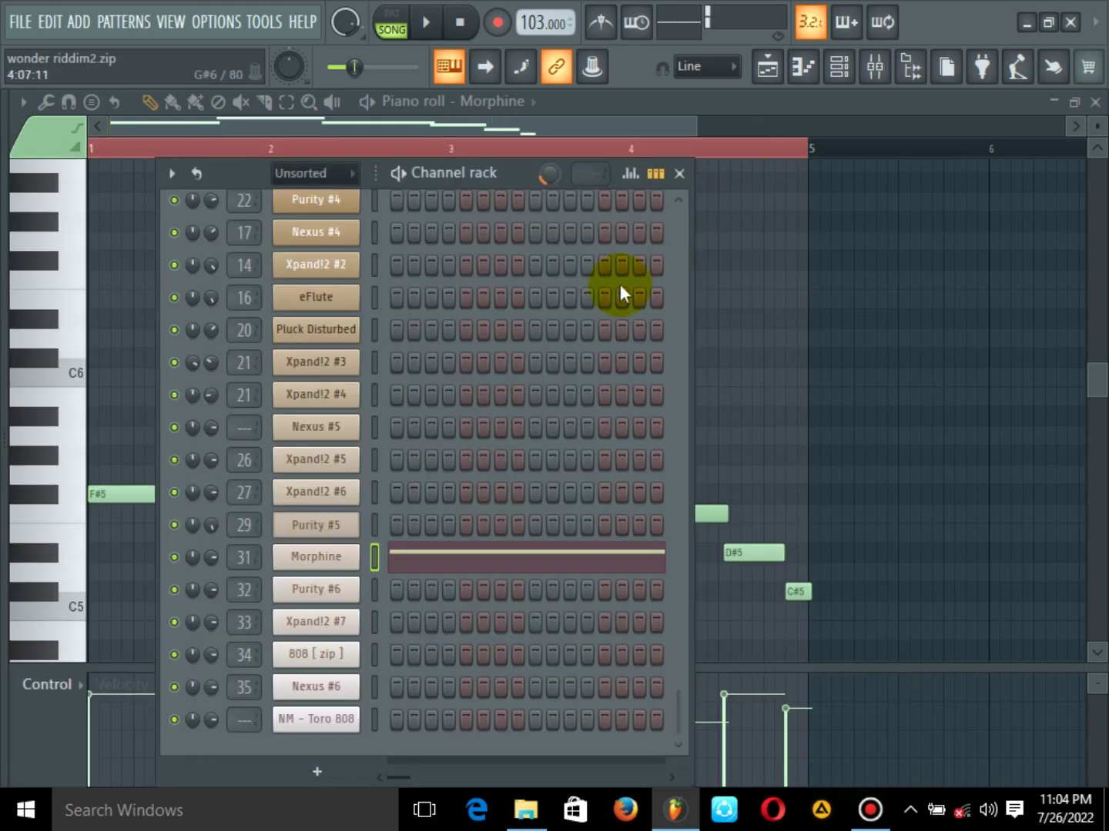
left_click(679, 174)
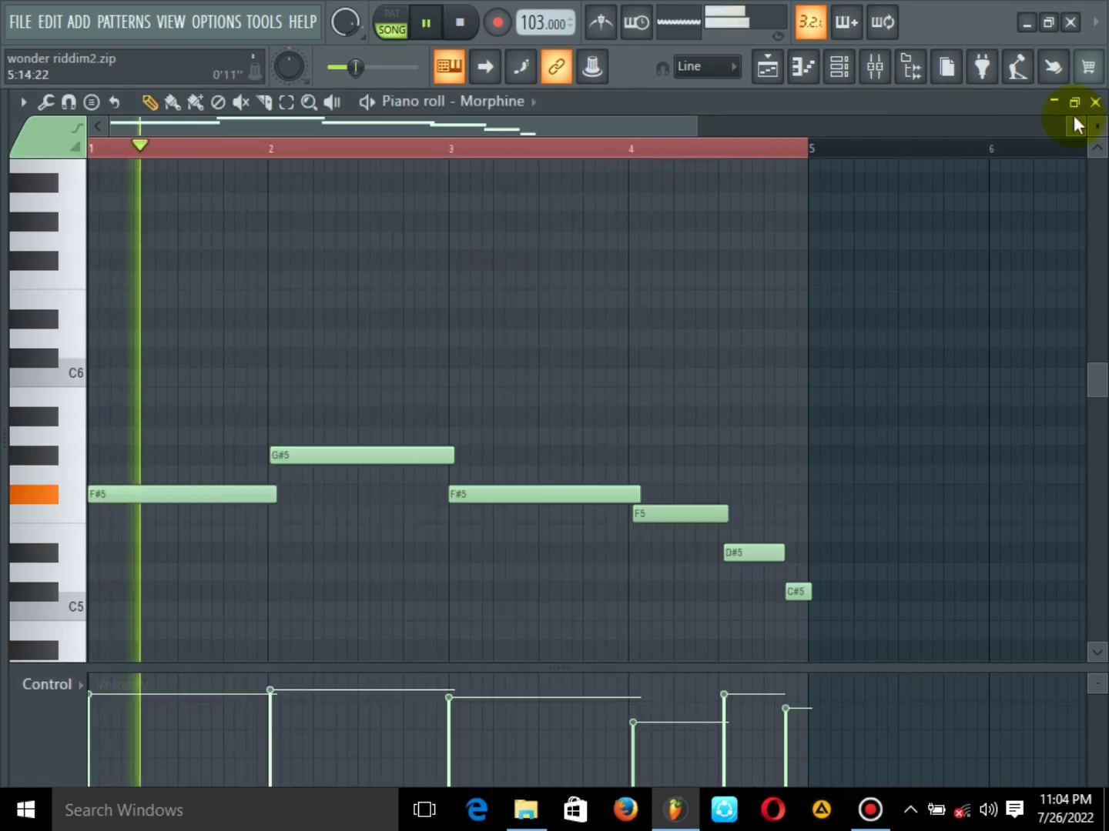
left_click(1094, 101)
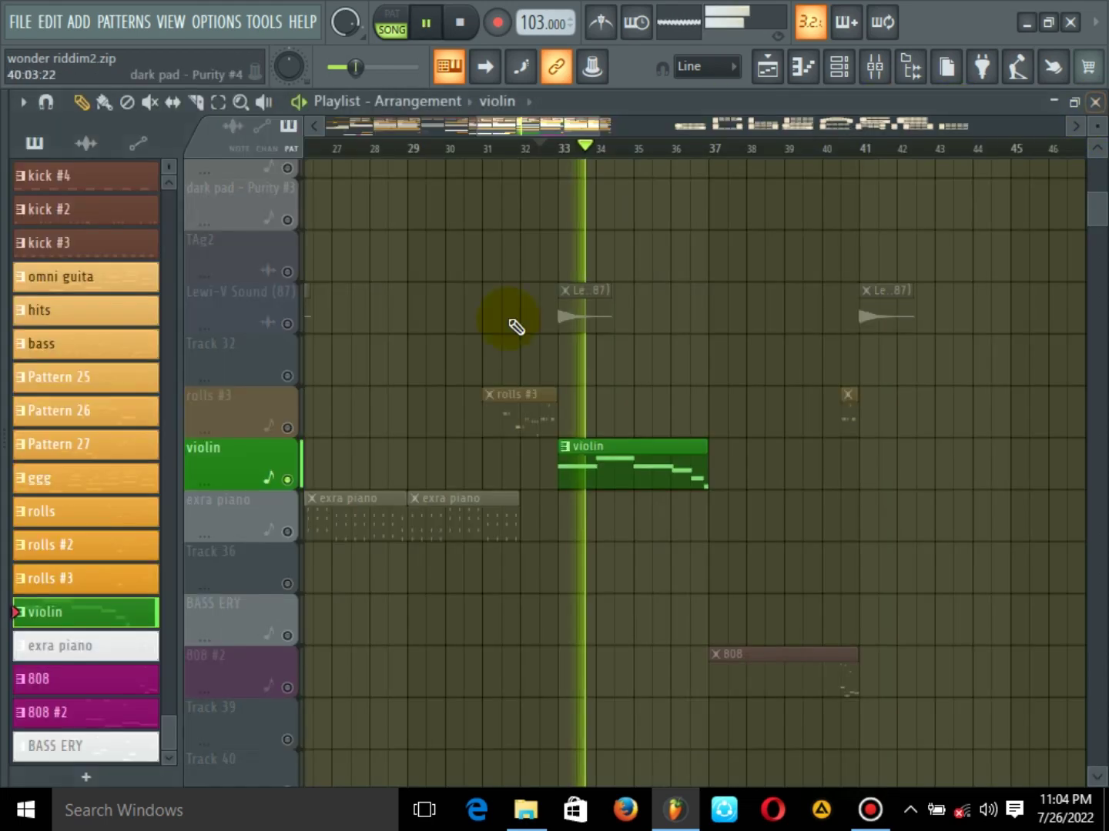
Unmute all tracks and keep the full arrangement playing up to about bar 37
right_click(288, 480)
scroll(649, 341, "up", 5)
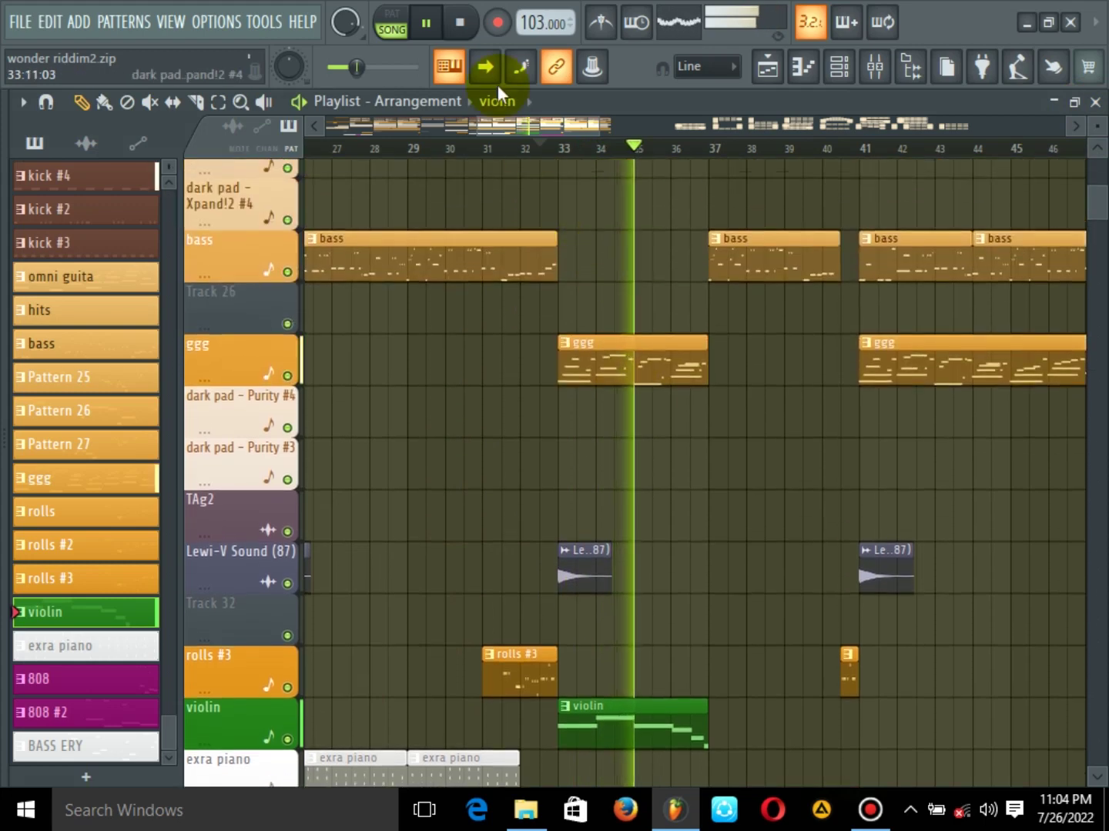
left_click_drag(524, 131, 558, 130)
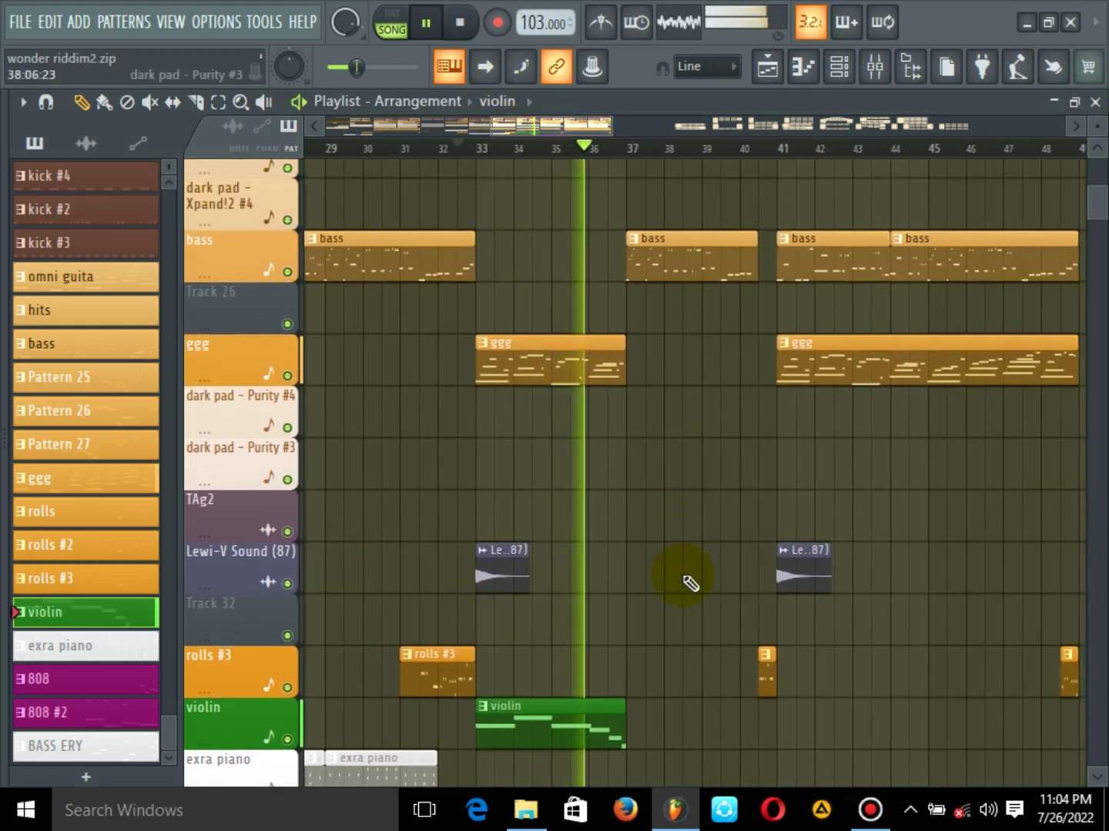
scroll(689, 583, "up", 2)
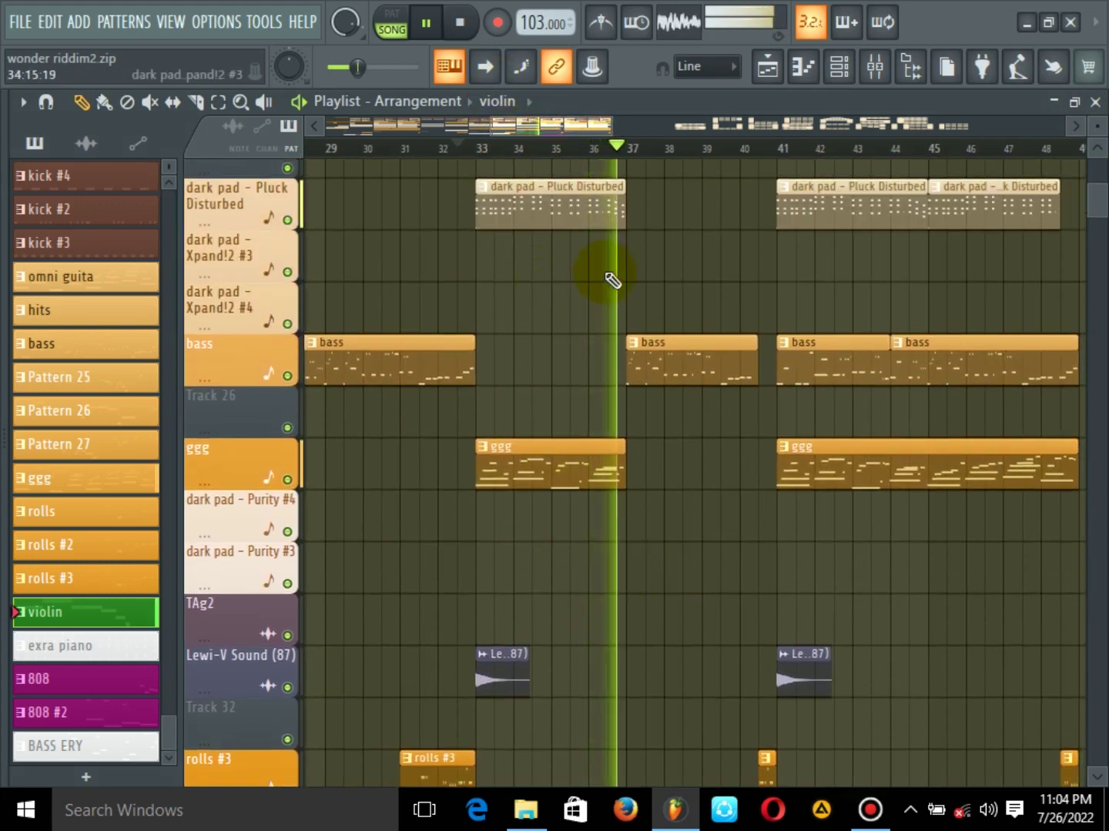
Solo the ggg track, play it from just before bar 33 and open its first clip's notes
right_click(283, 477)
left_click(243, 475)
right_click(287, 481)
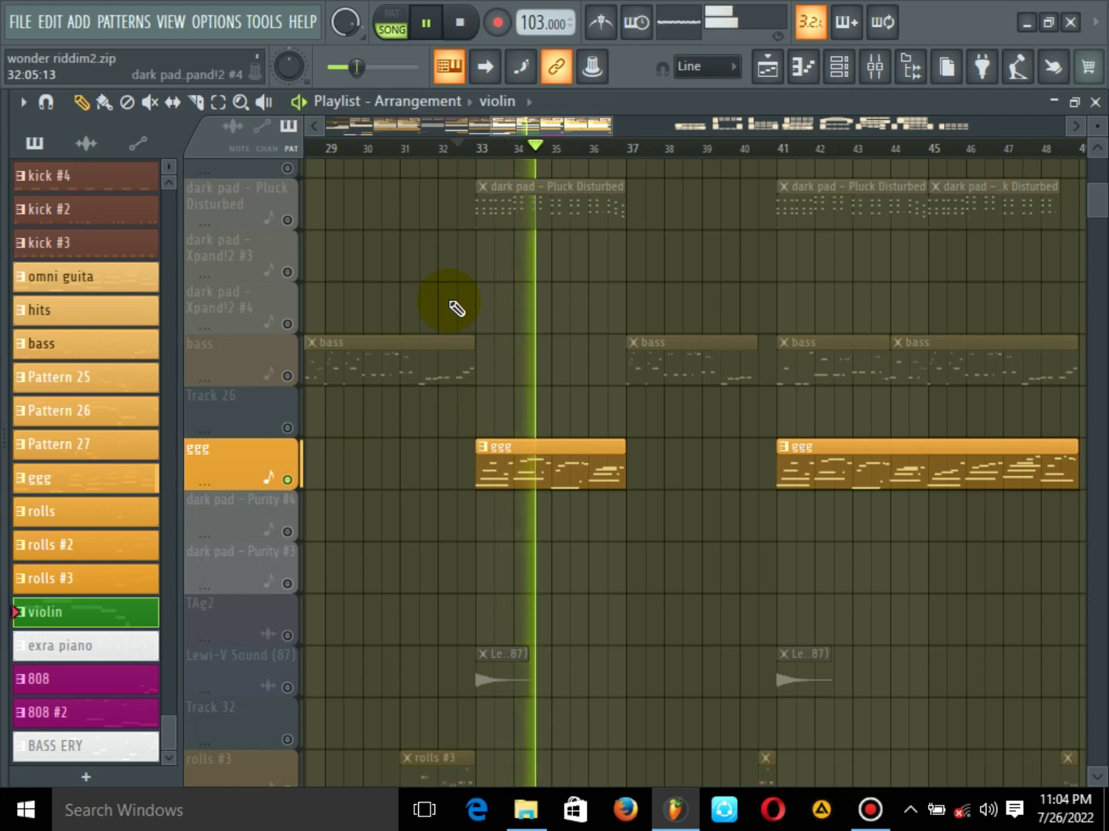
double_click(530, 474)
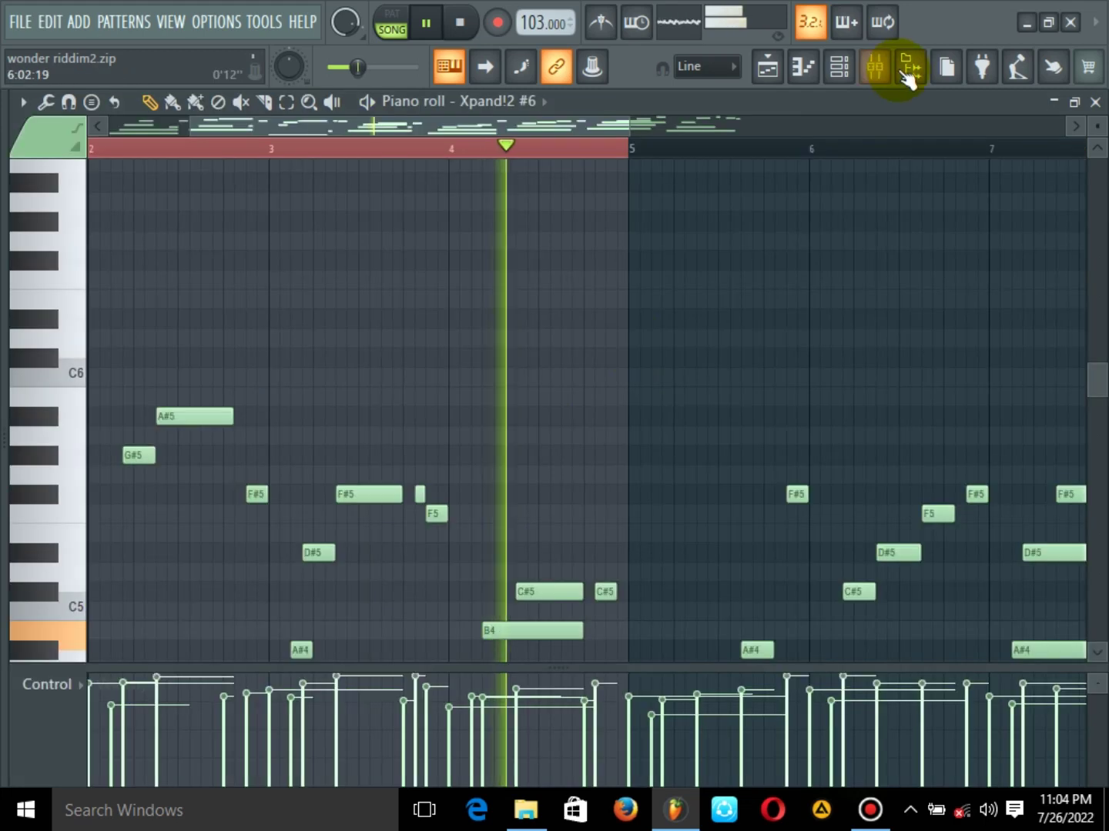
Show the preset and mixer track of Xpand!2 #6 from the channel rack, then close its windows and return to the playlist
left_click(839, 67)
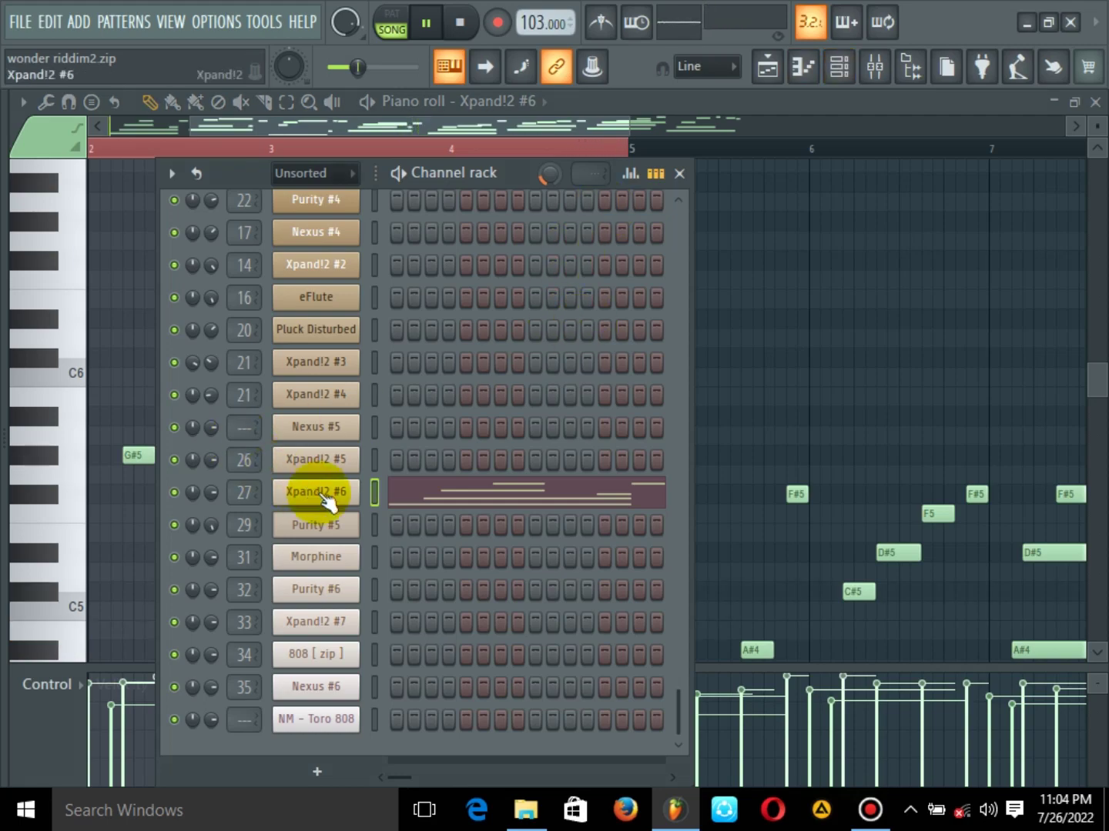
left_click(324, 492)
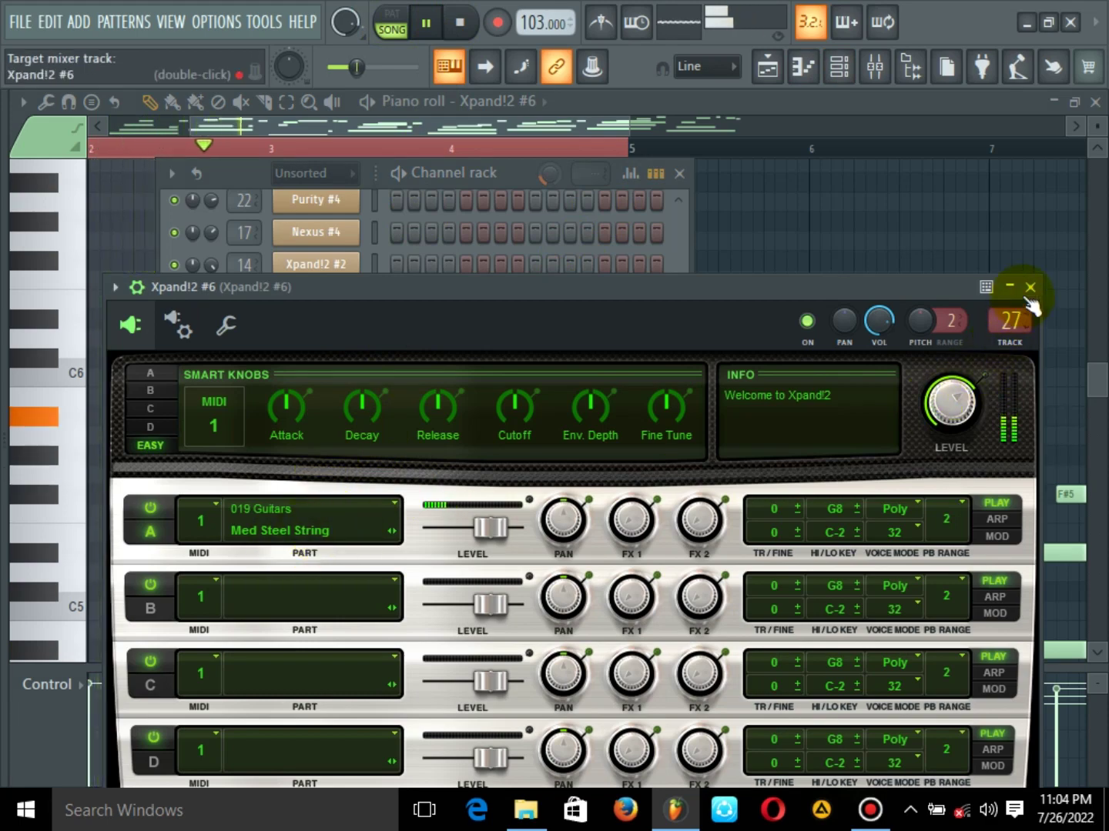
left_click(1030, 287)
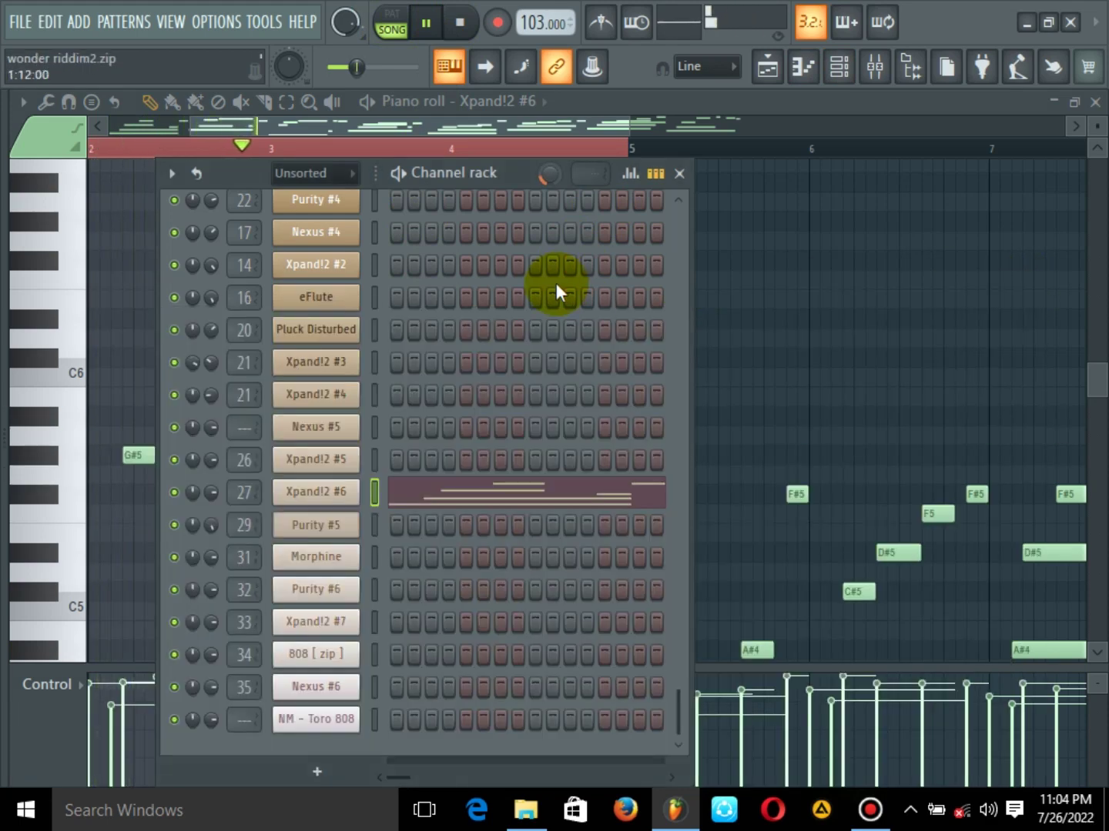
left_click(681, 173)
left_click(1095, 101)
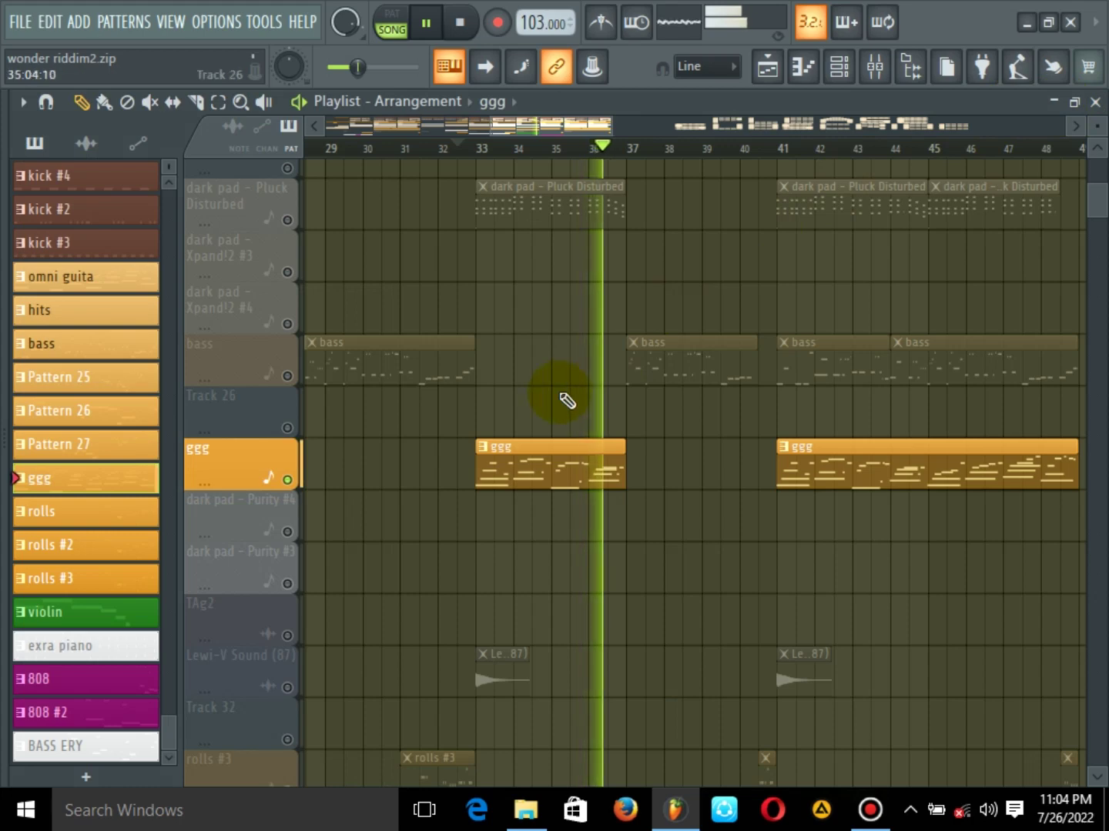
Unmute all tracks and play the full arrangement from just before bar 33 through to bar 41
left_click(287, 478, "ctrl")
key("space")
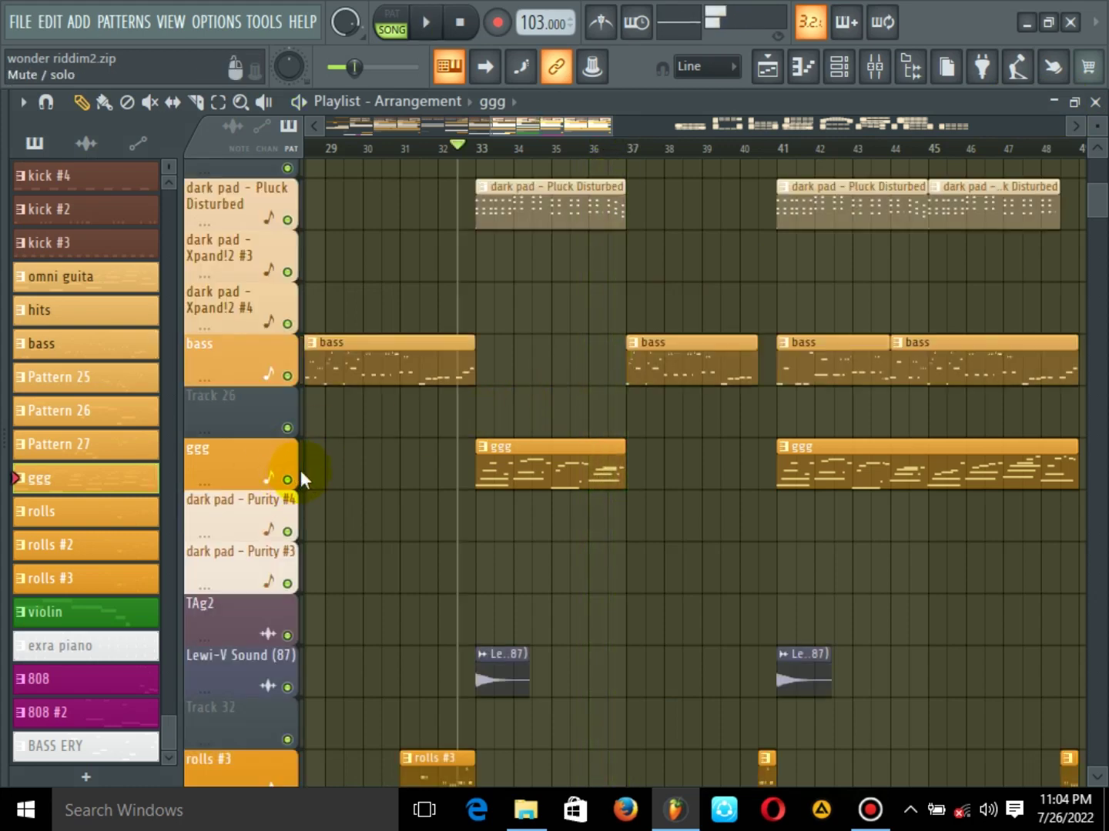
key("space")
scroll(507, 396, "up", 2)
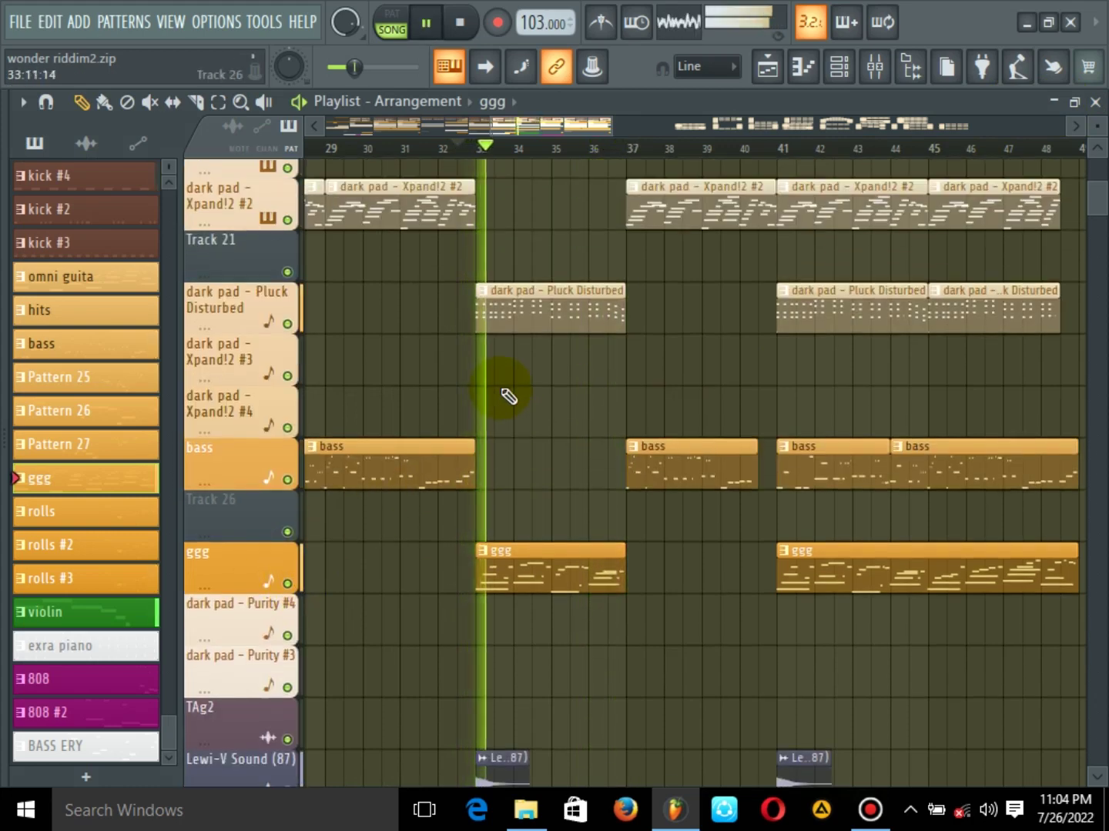
scroll(507, 396, "down", 3)
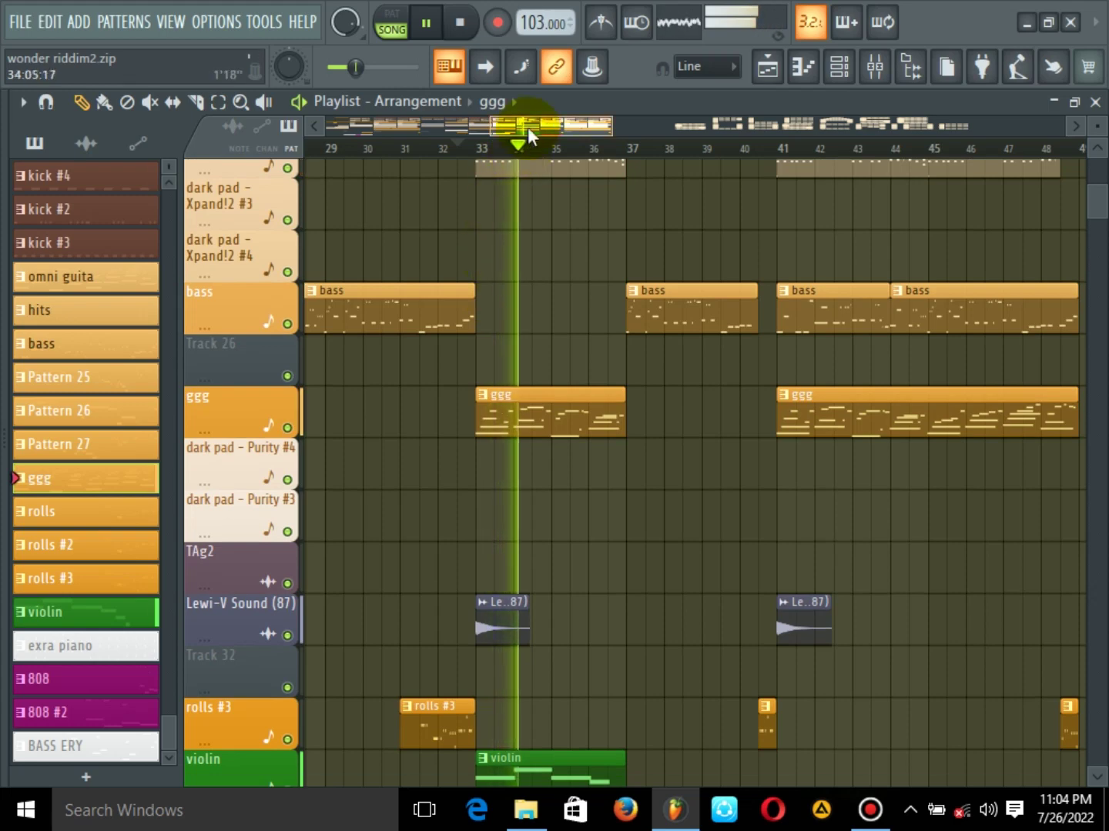
left_click_drag(527, 127, 559, 127)
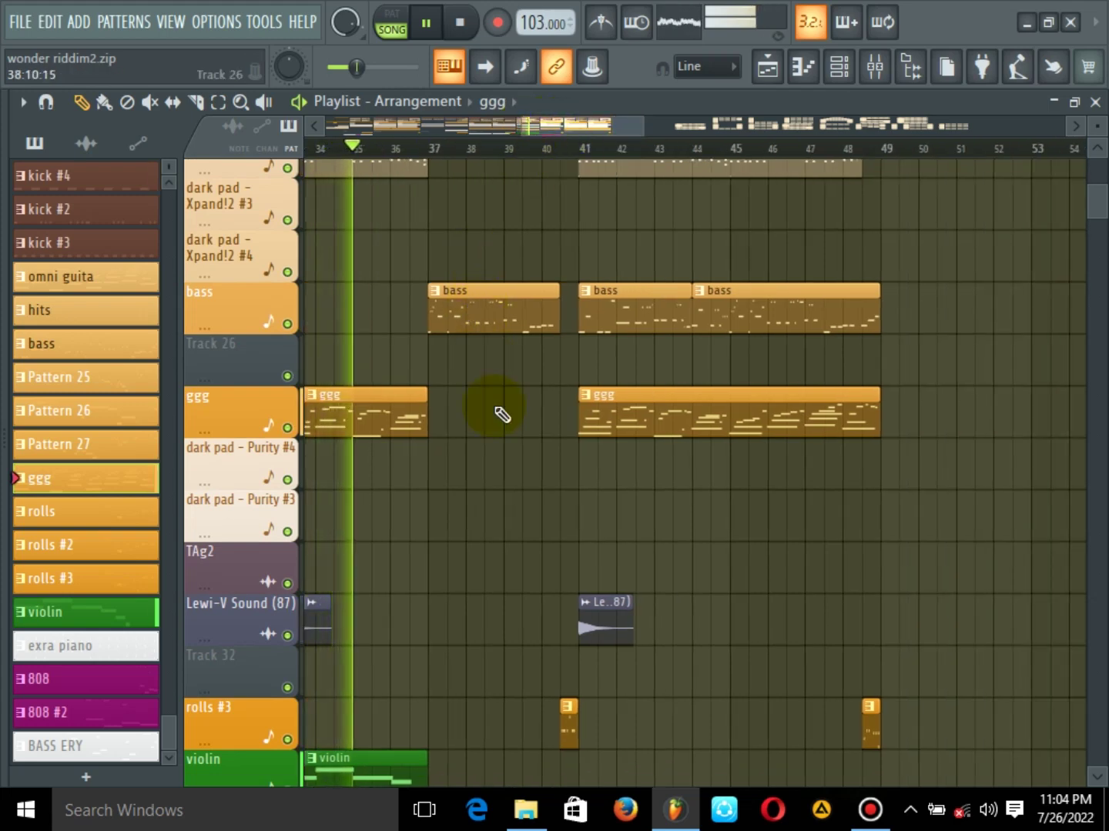
scroll(502, 415, "down", 1)
scroll(502, 415, "up", 1)
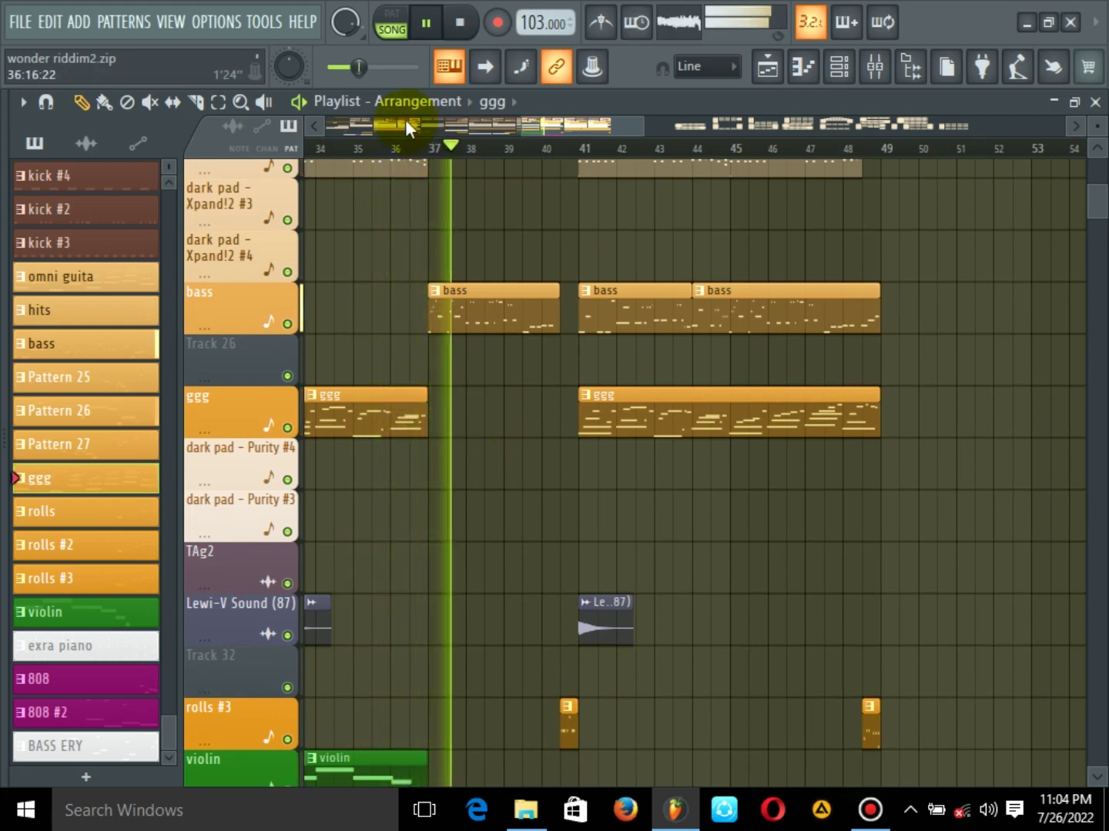
scroll(415, 119, "left", 4)
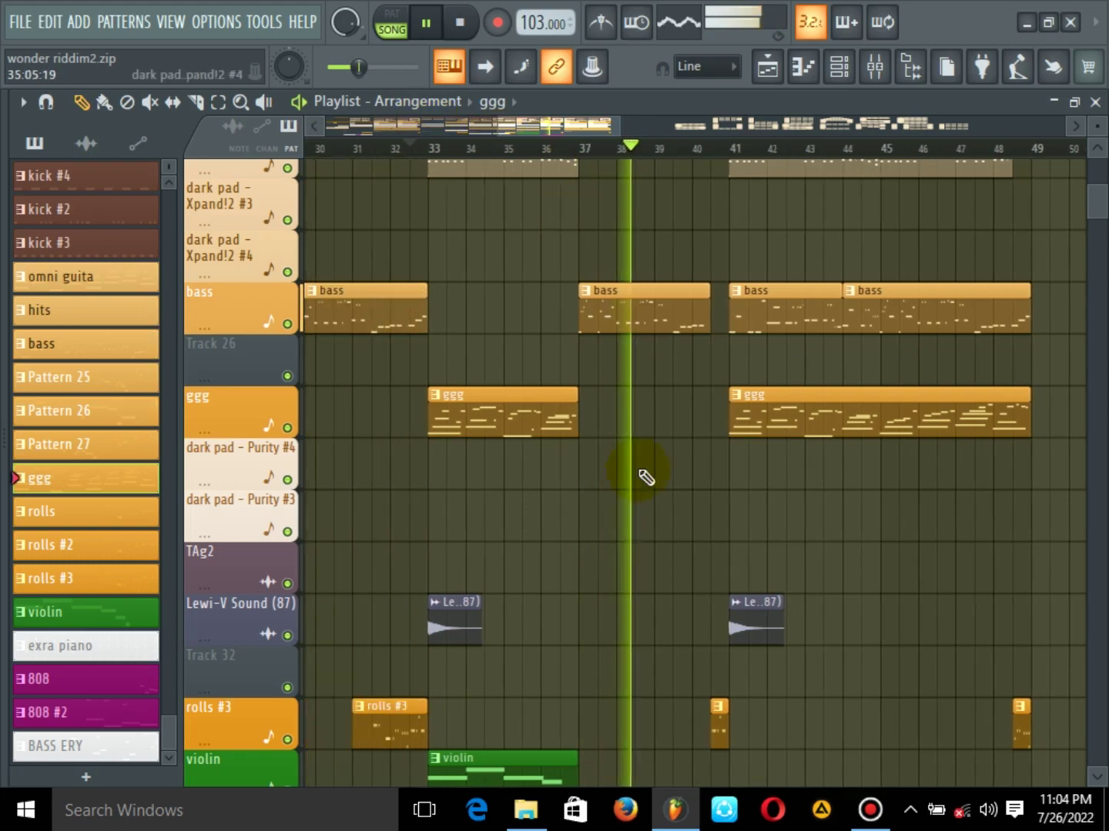
scroll(627, 370, "up", 1)
scroll(628, 370, "up", 8)
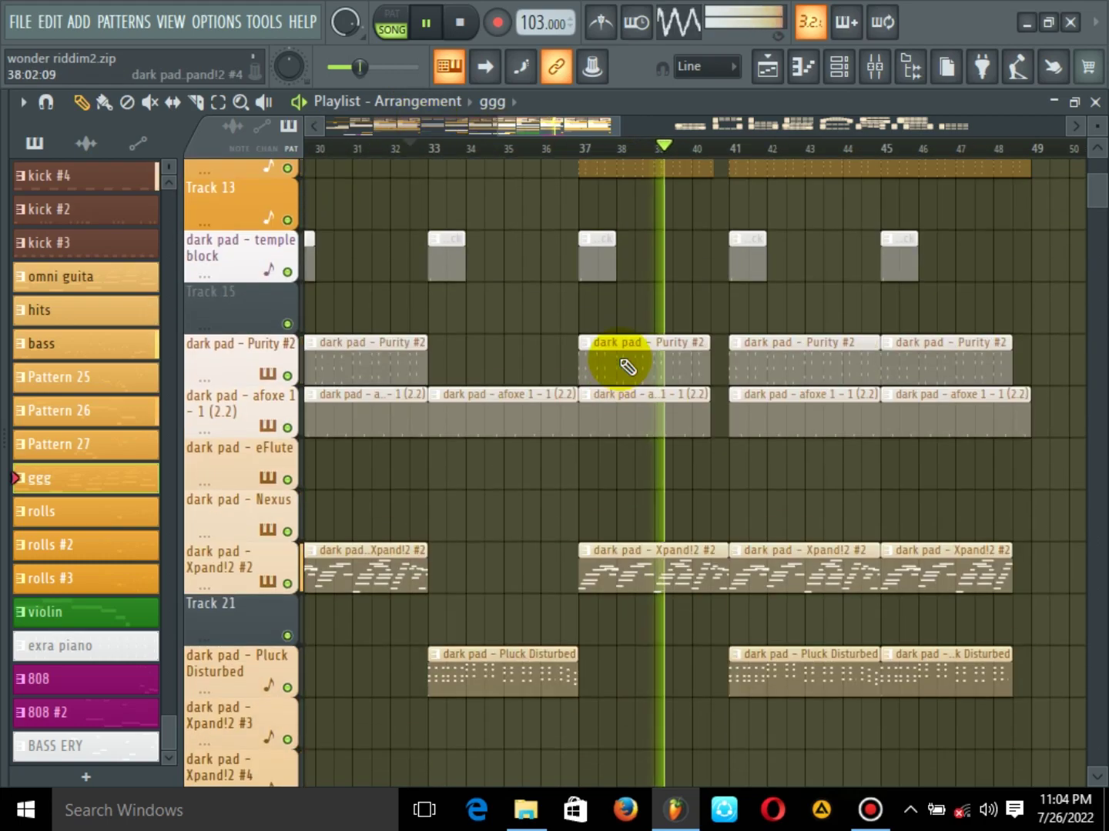
scroll(628, 369, "up", 4)
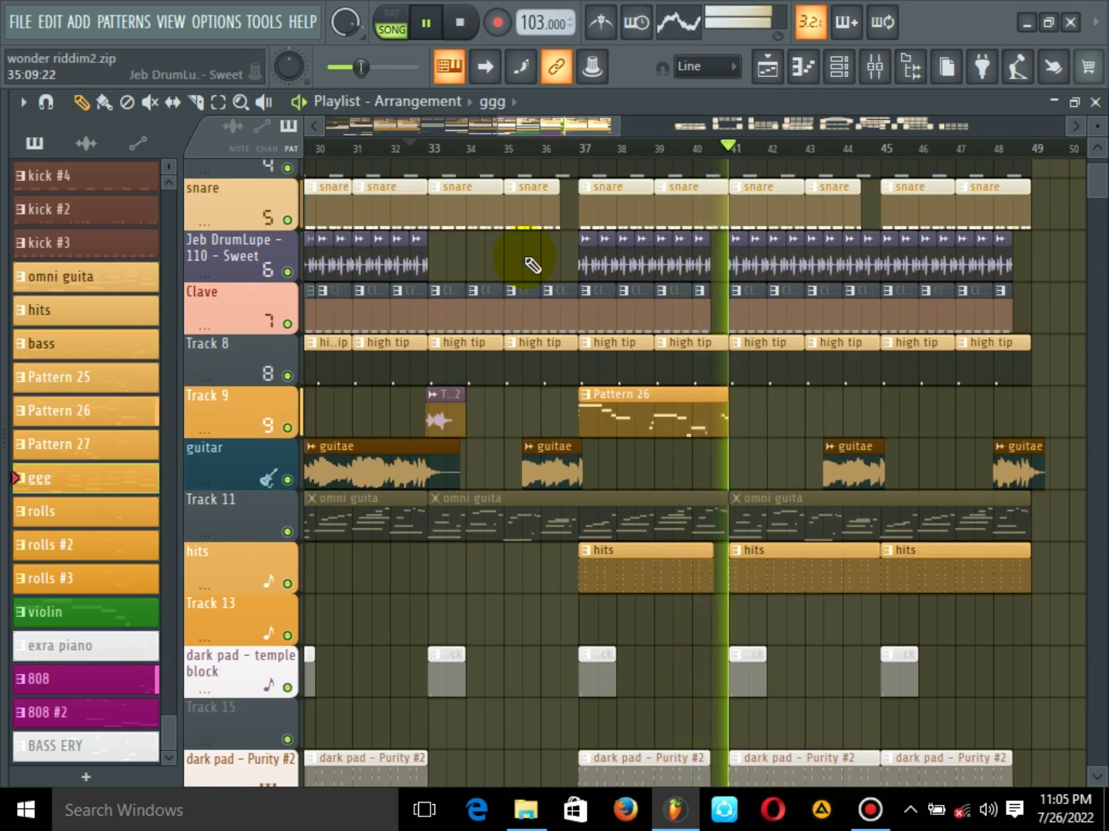
Stop playback and restart the full arrangement from just before bar 37
key("space")
key("space")
key("space")
left_click(568, 161)
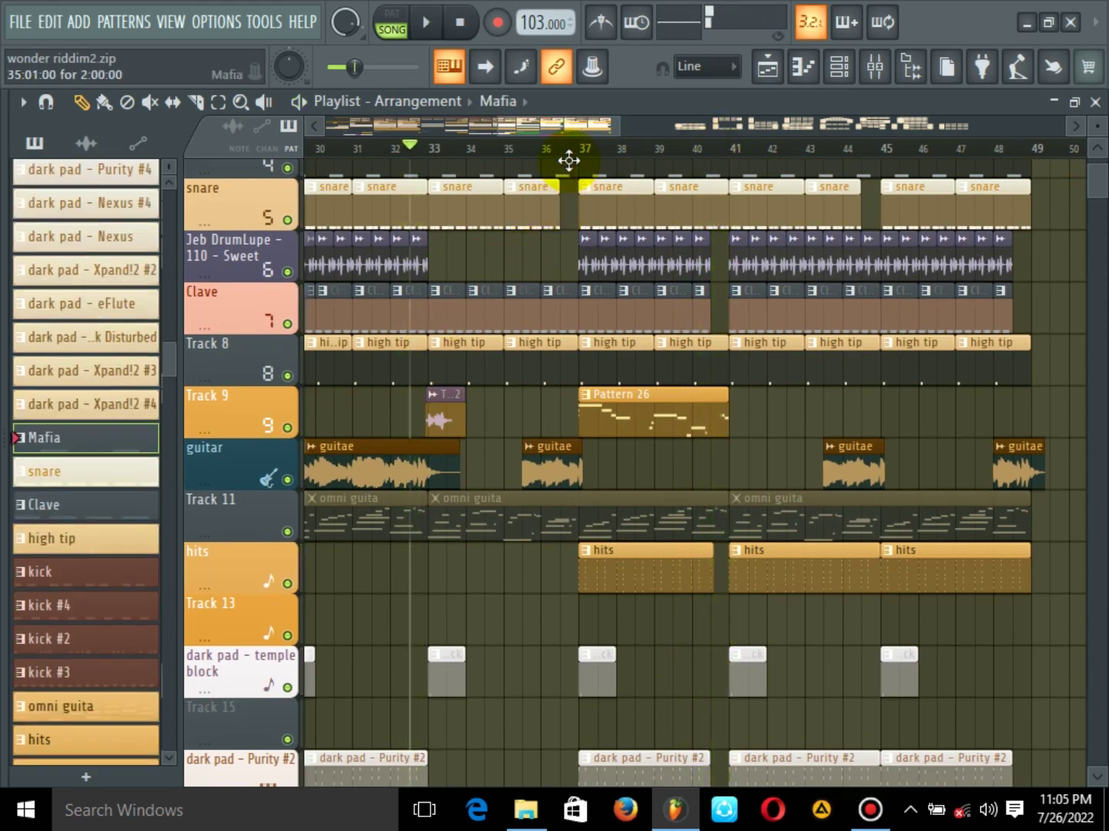
left_click(563, 149)
key("space")
Solo Track 9 and open the notes of its Pattern 26 clip at bar 37
scroll(577, 201, "up", 2)
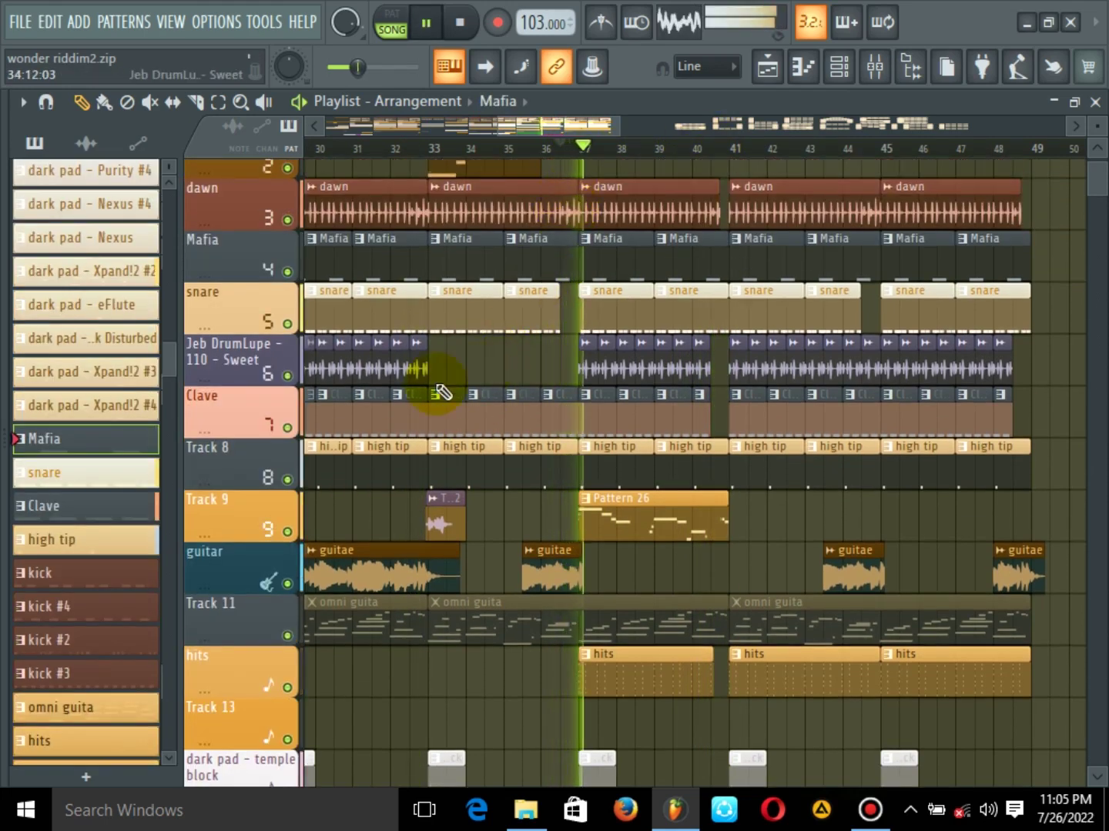
right_click(296, 530)
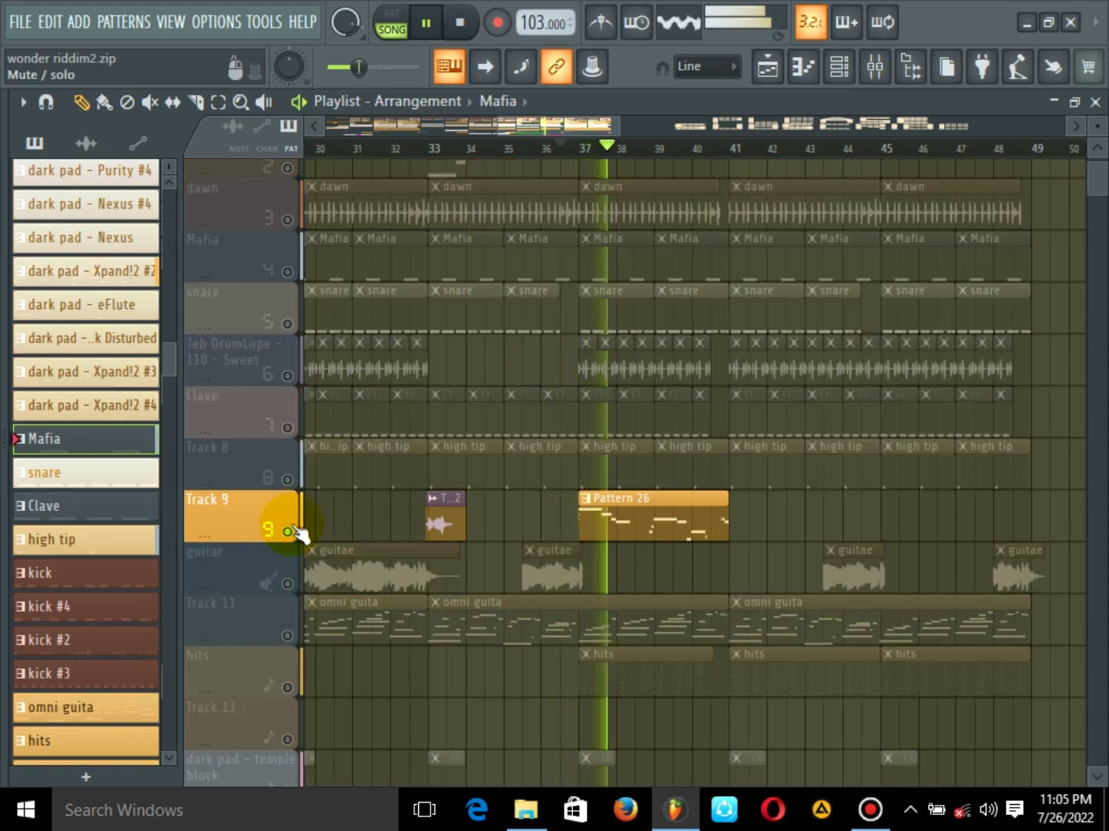
left_click(576, 510)
double_click(613, 508)
Show the preset of the Nexus #3 instrument from the channel rack, then close the instrument and channel rack windows
left_click(838, 67)
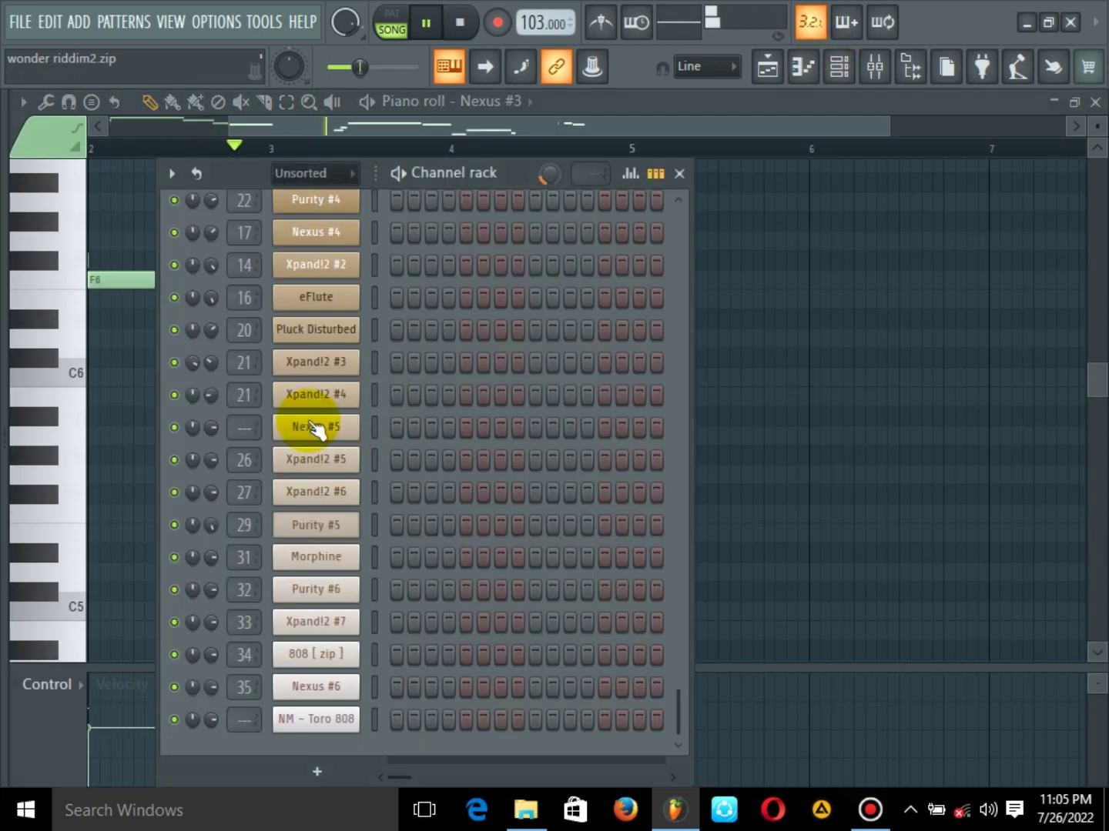
scroll(681, 327, "up", 10)
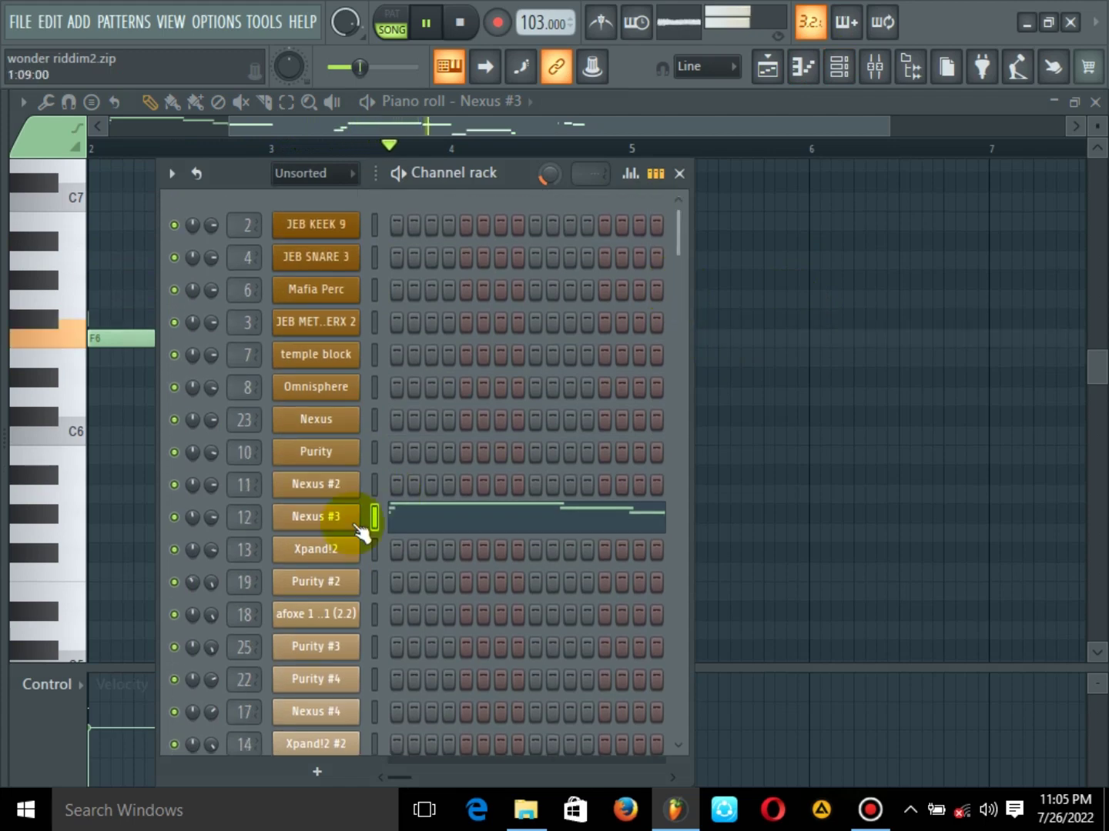
left_click(325, 516)
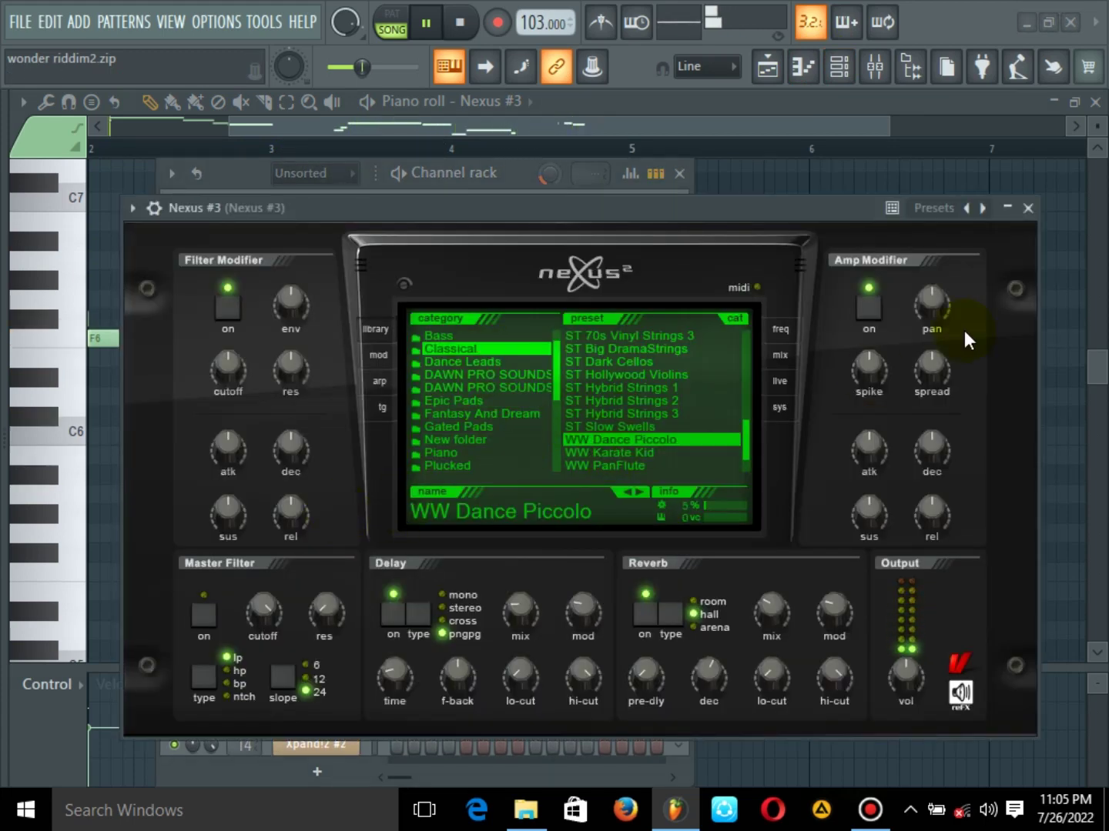
left_click(1027, 208)
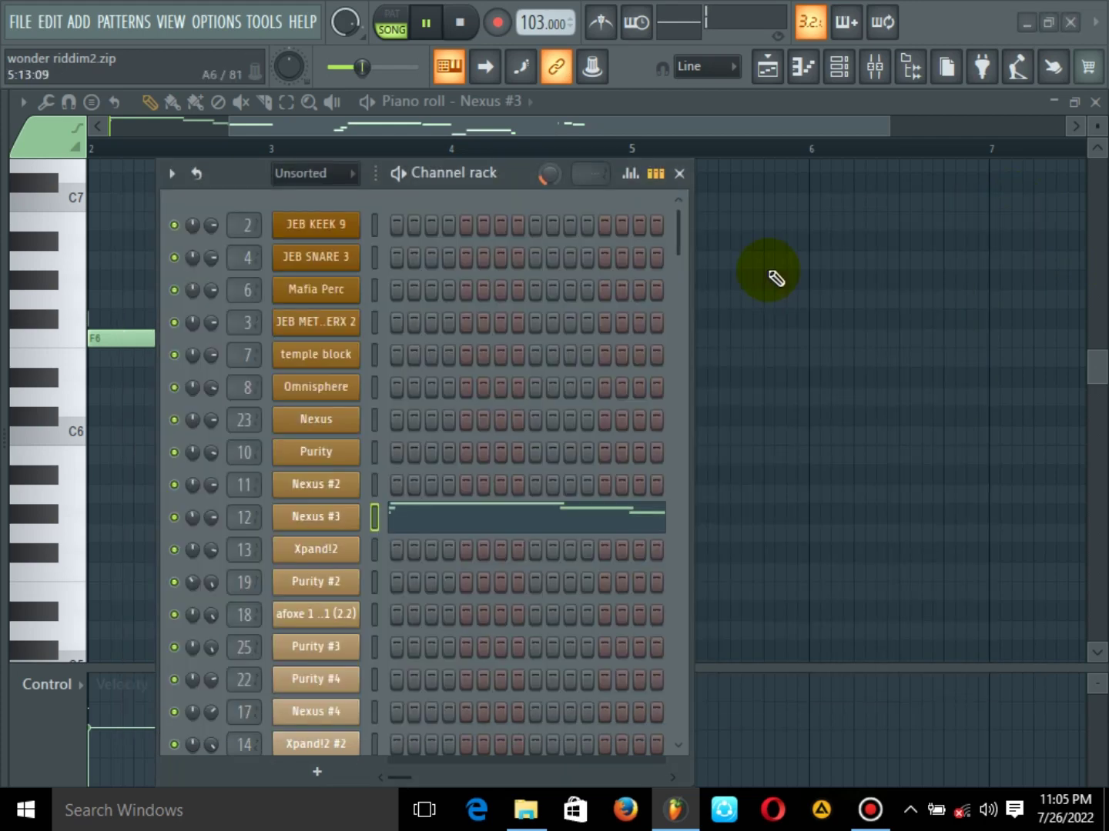
left_click(679, 173)
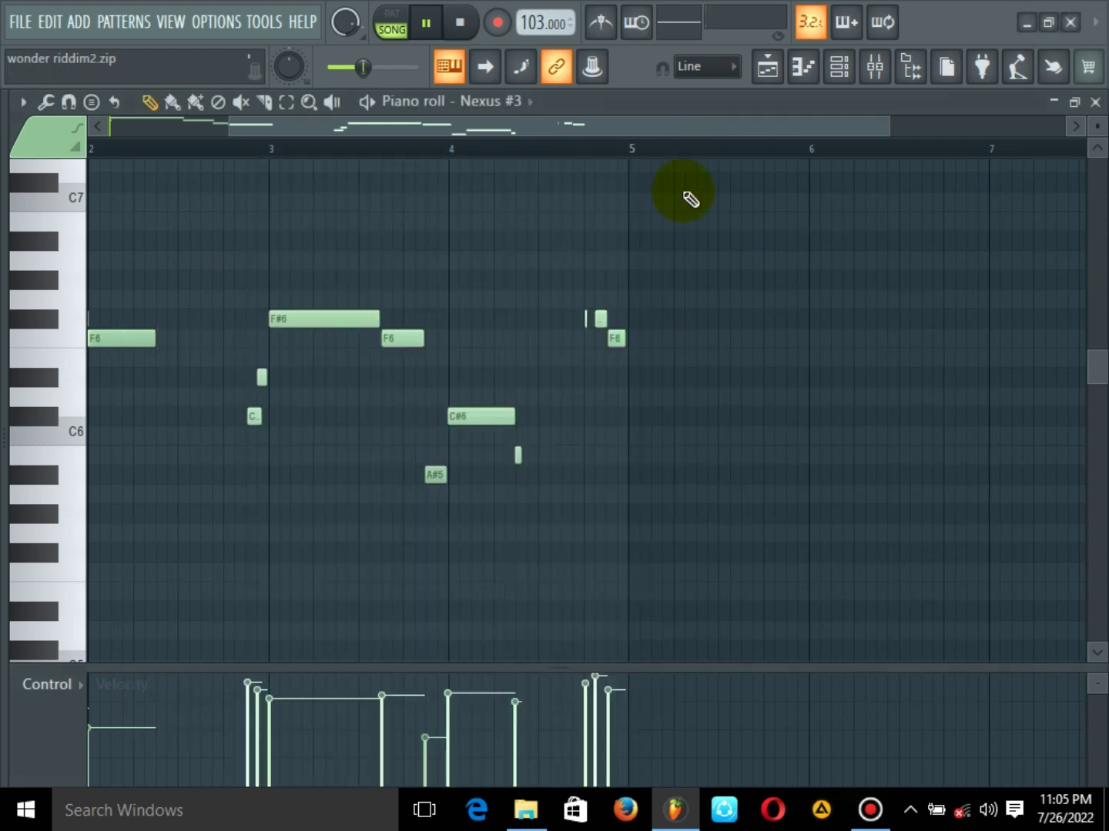
Close the notes view, start song playback and unmute all tracks from the soloed Track 9
left_click(1095, 102)
key("space")
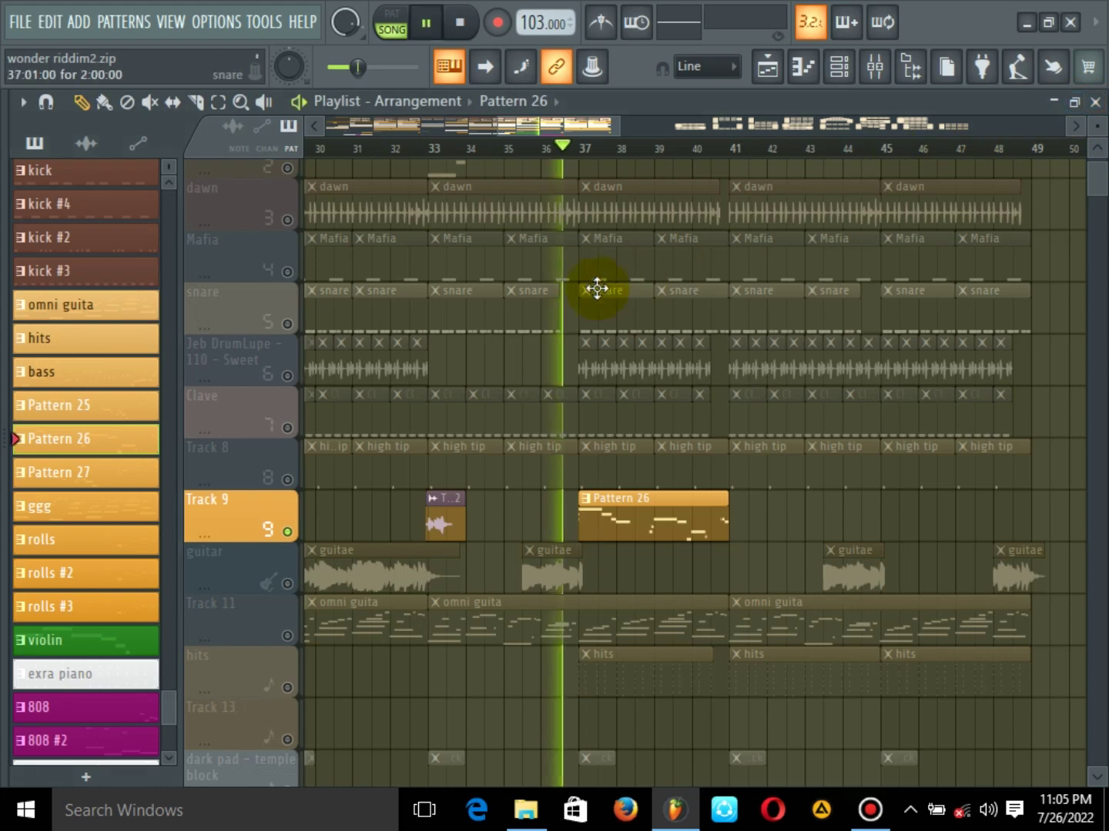
right_click(290, 532)
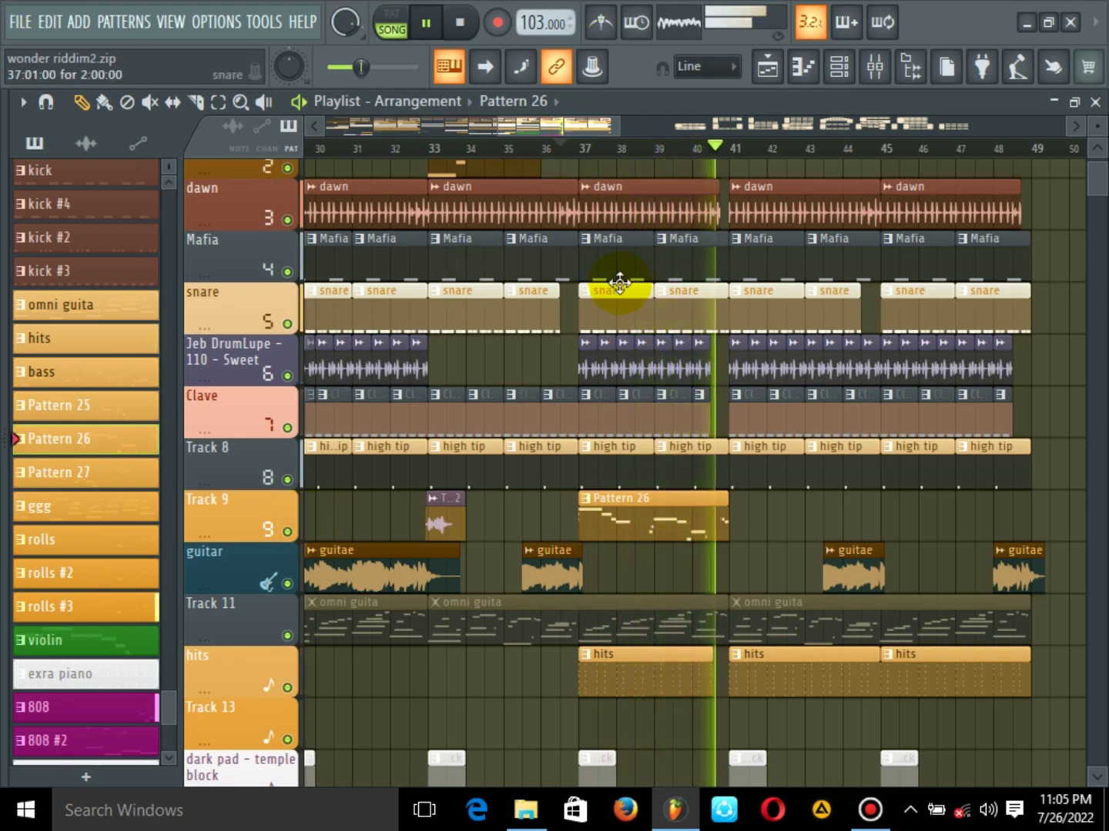
Restart playback from just after bar 38, solo the 808 #2 track through its 808 clip, and unmute all tracks
scroll(716, 385, "down", 5)
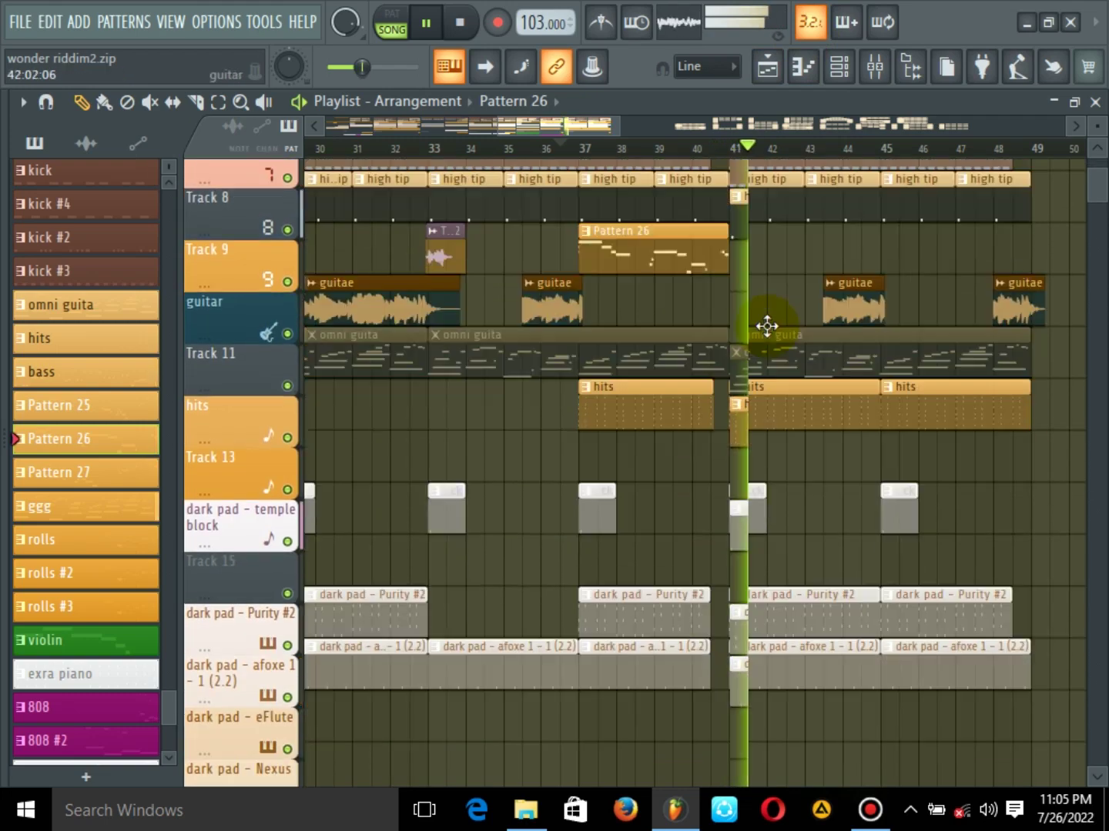
scroll(752, 317, "down", 4)
scroll(715, 203, "up", 6)
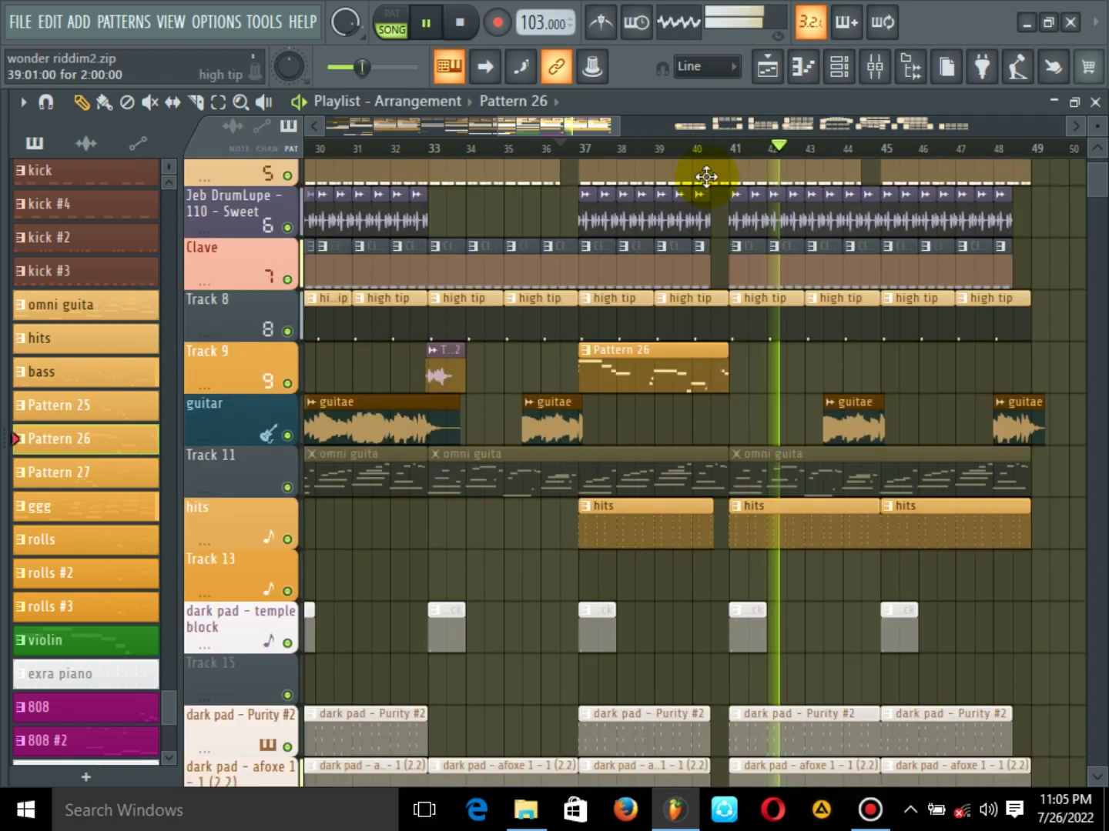
scroll(705, 161, "up", 2)
scroll(793, 428, "down", 10)
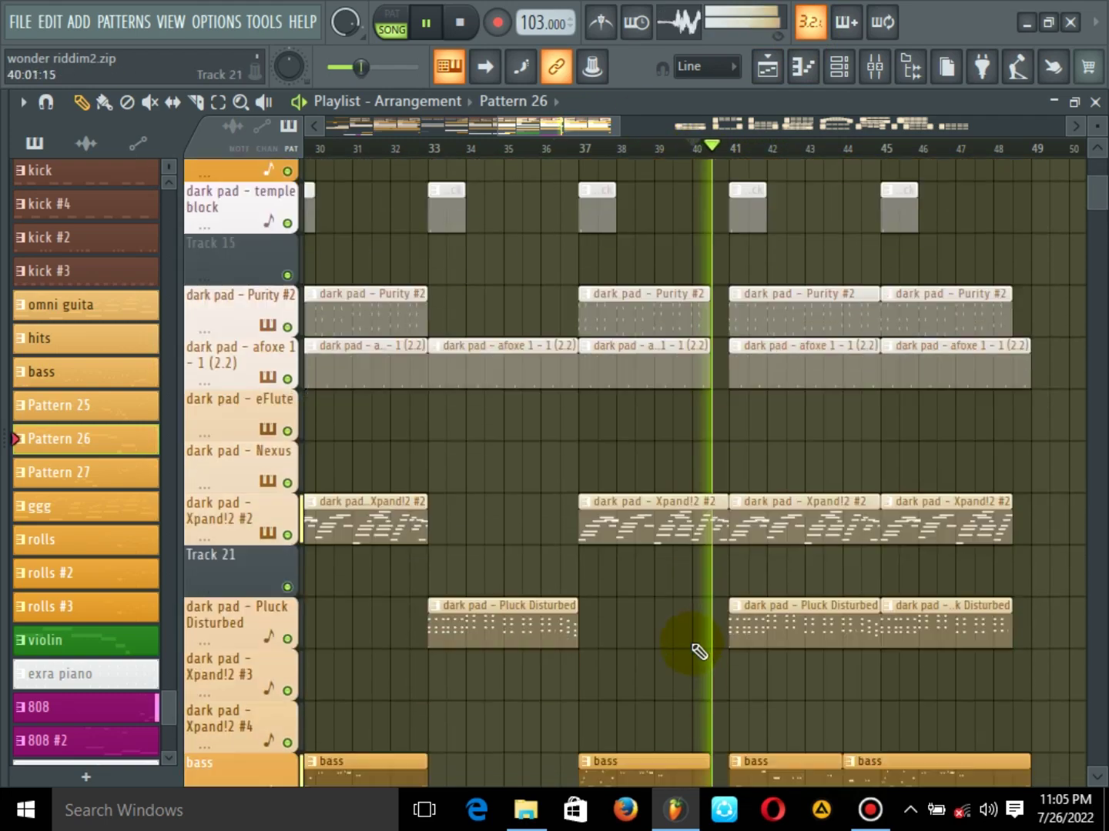
scroll(692, 662, "down", 13)
key("space")
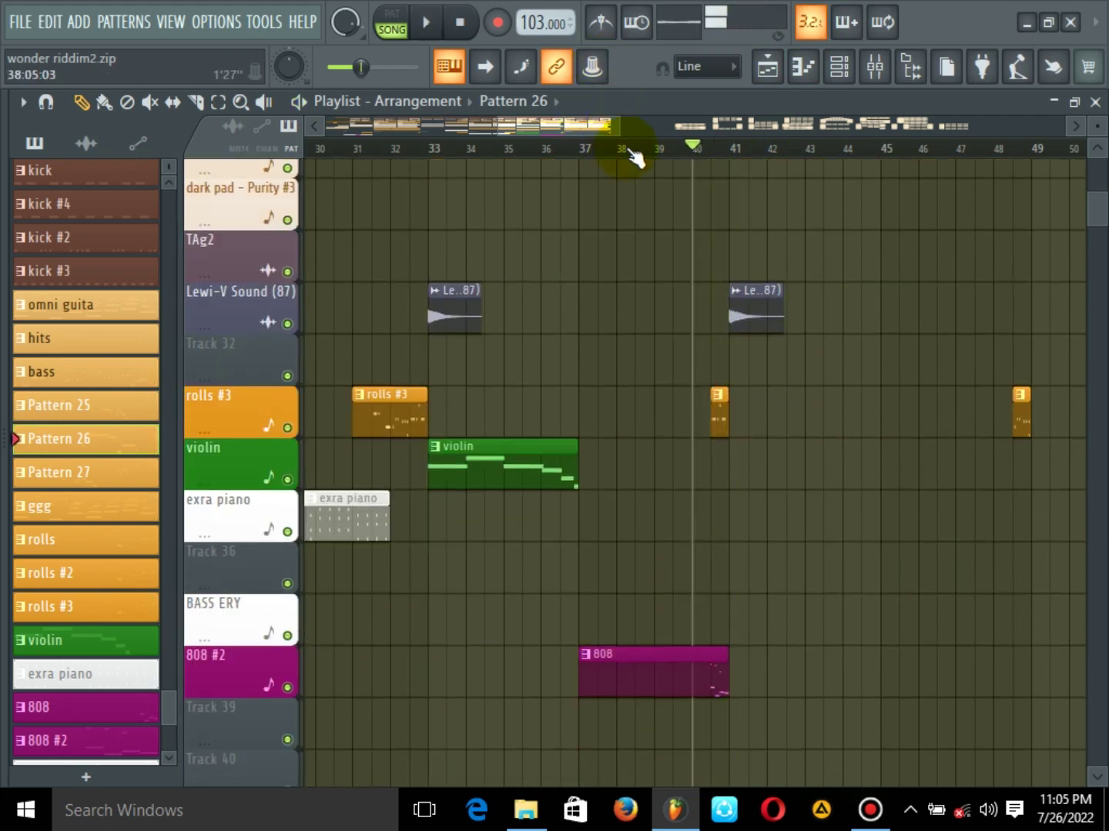
key("space")
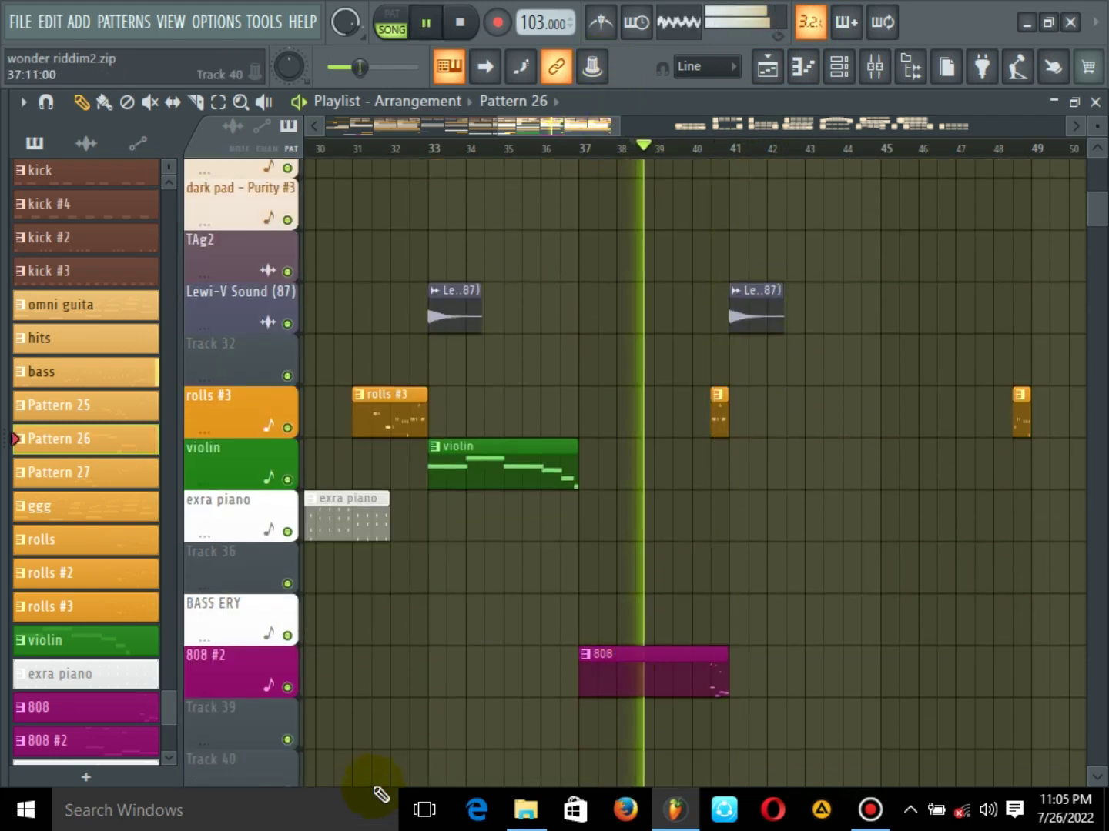
right_click(287, 688)
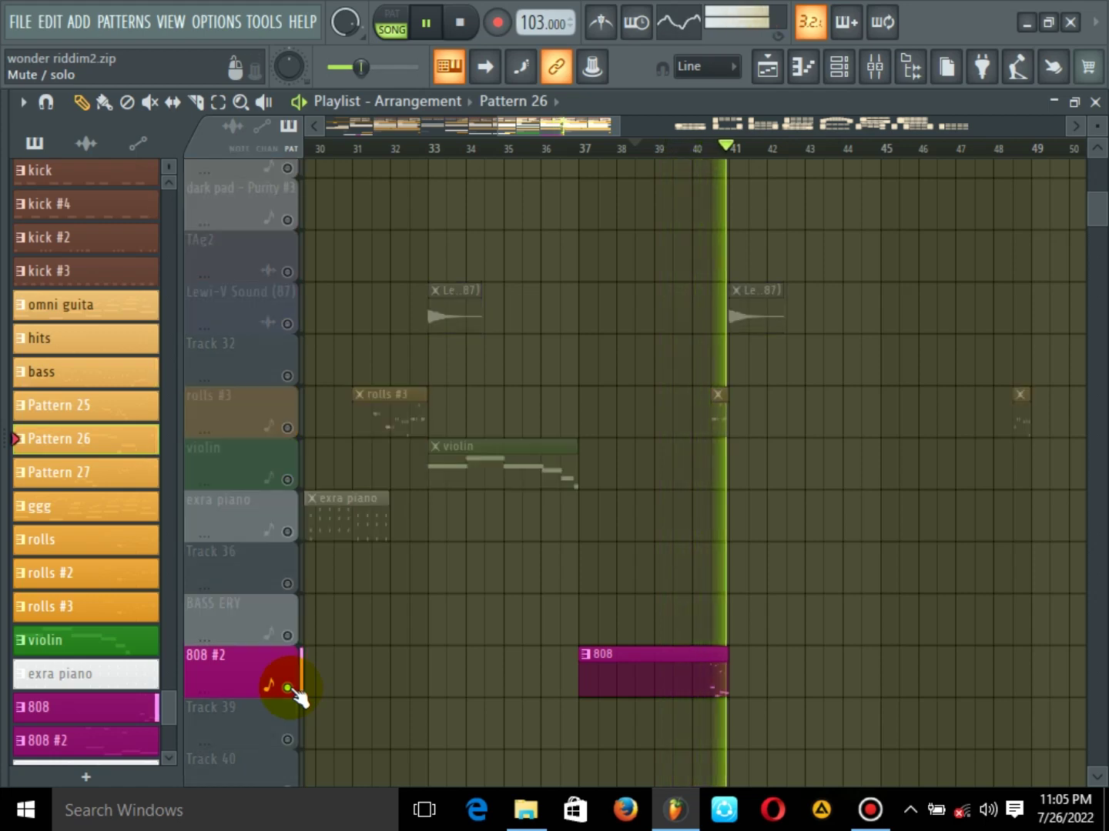
right_click(287, 687)
Examine the clips on each track from bar 37 to bar 49 while the full arrangement plays
scroll(793, 508, "up", 6)
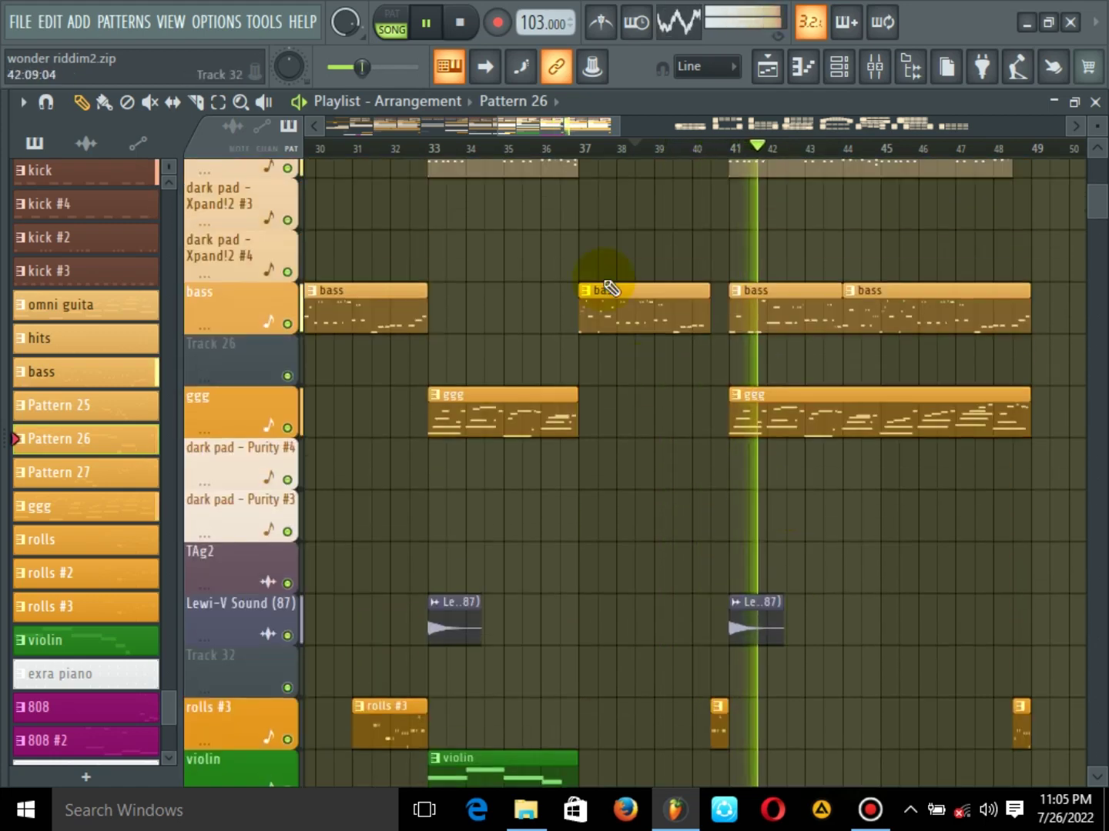
scroll(605, 282, "up", 4)
mouse_move(575, 127)
left_mouse_down()
mouse_move(679, 144)
mouse_move(605, 146)
mouse_move(595, 128)
left_mouse_up()
scroll(944, 403, "up", 2)
scroll(943, 403, "up", 3)
scroll(791, 264, "up", 3)
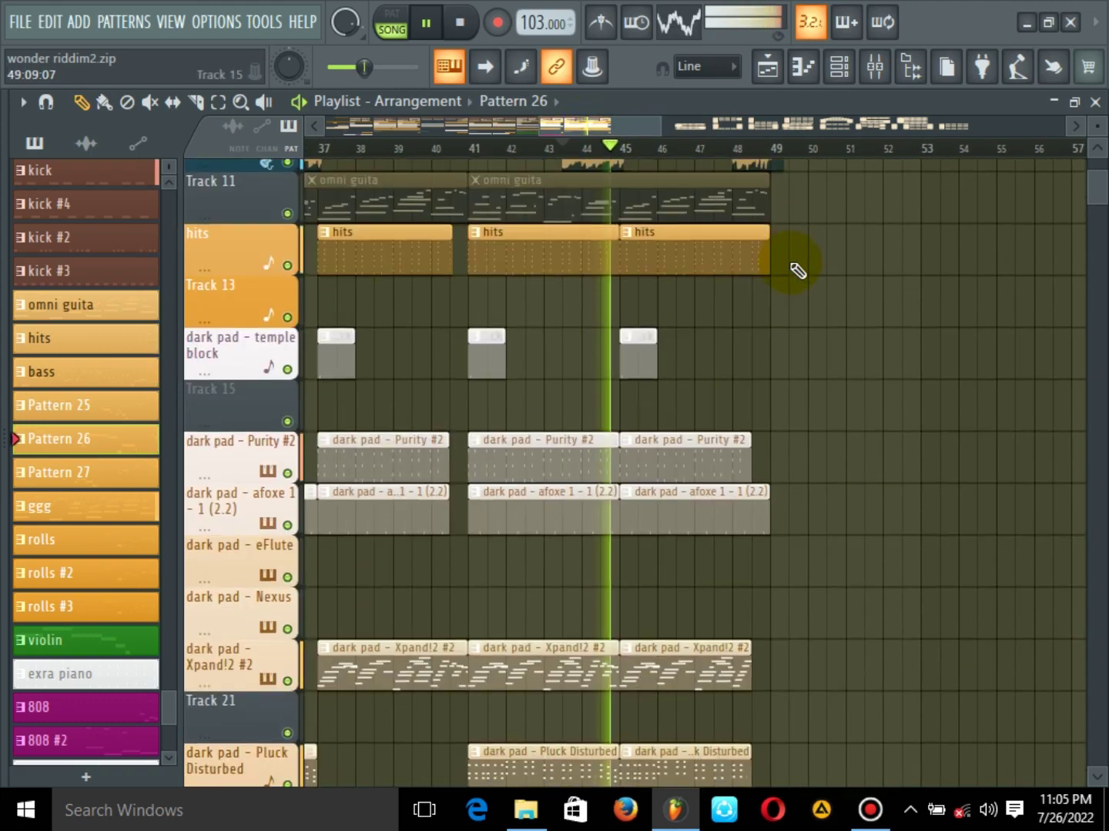
scroll(796, 269, "up", 5)
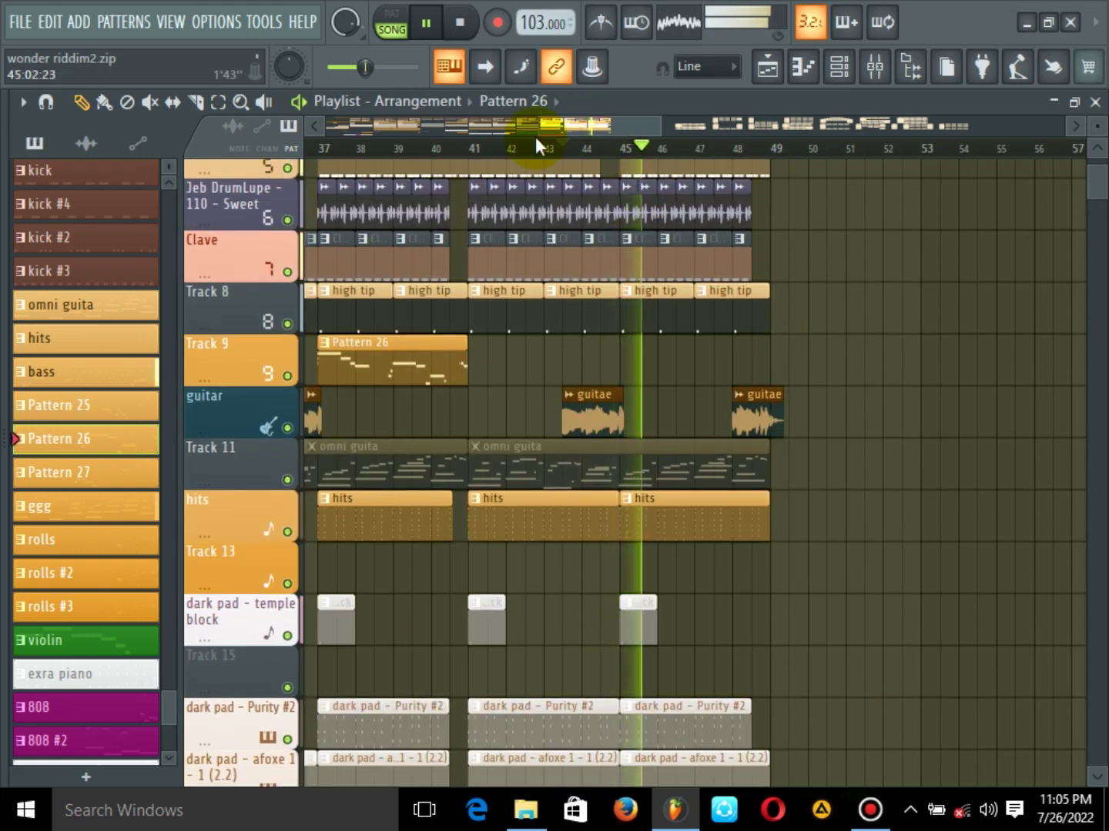
Restart the full arrangement from bar 1 and show the whole playlist from the kick track down
key("space")
key("space")
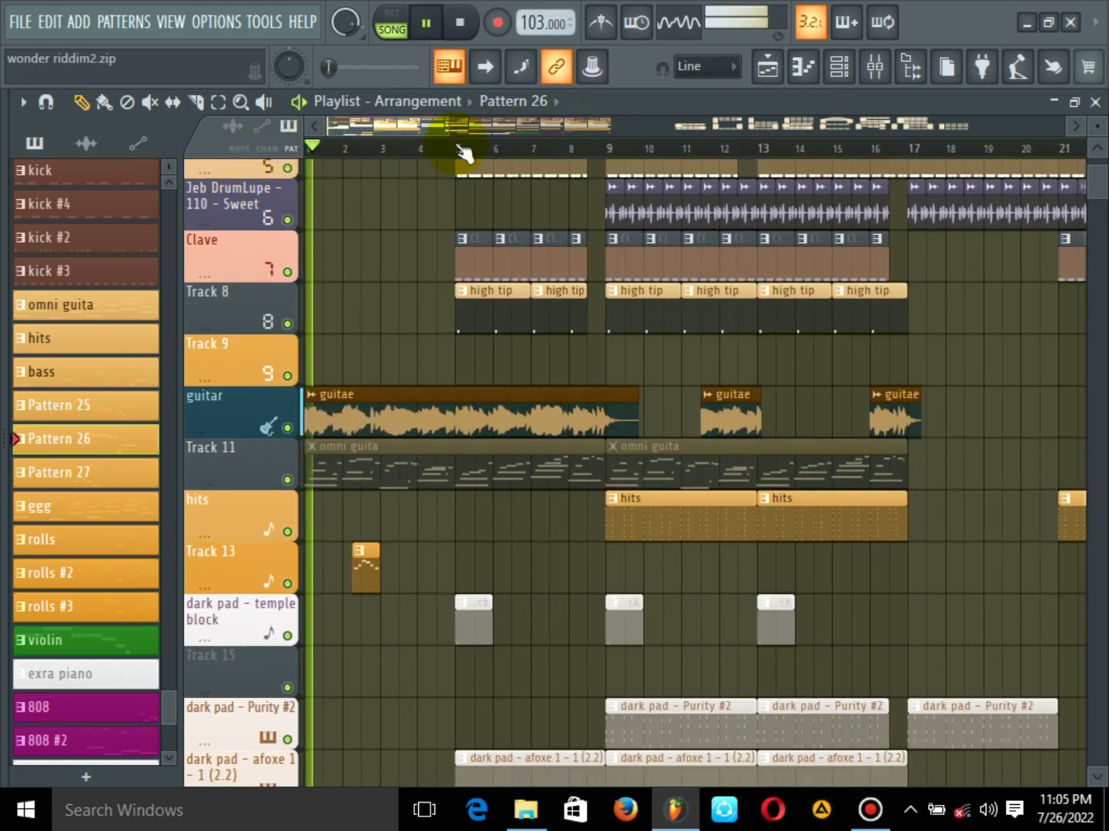
left_click_drag(447, 129, 1097, 142)
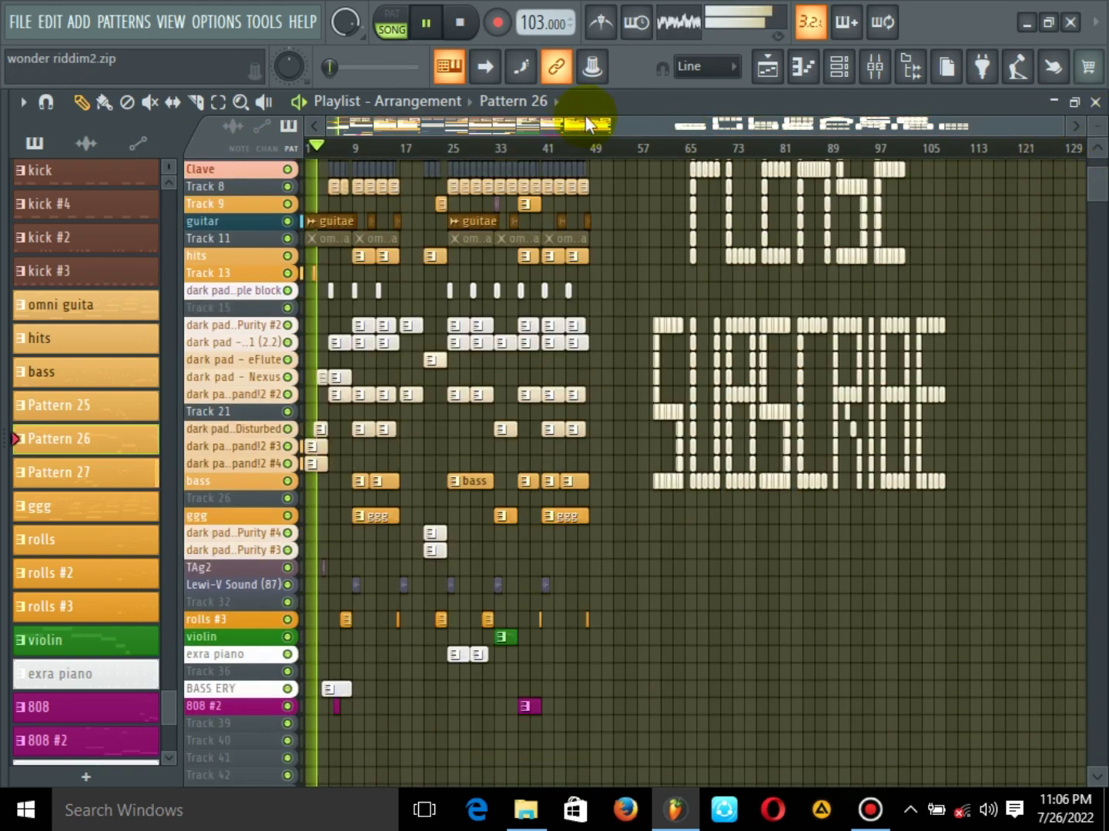
left_click_drag(597, 128, 633, 128)
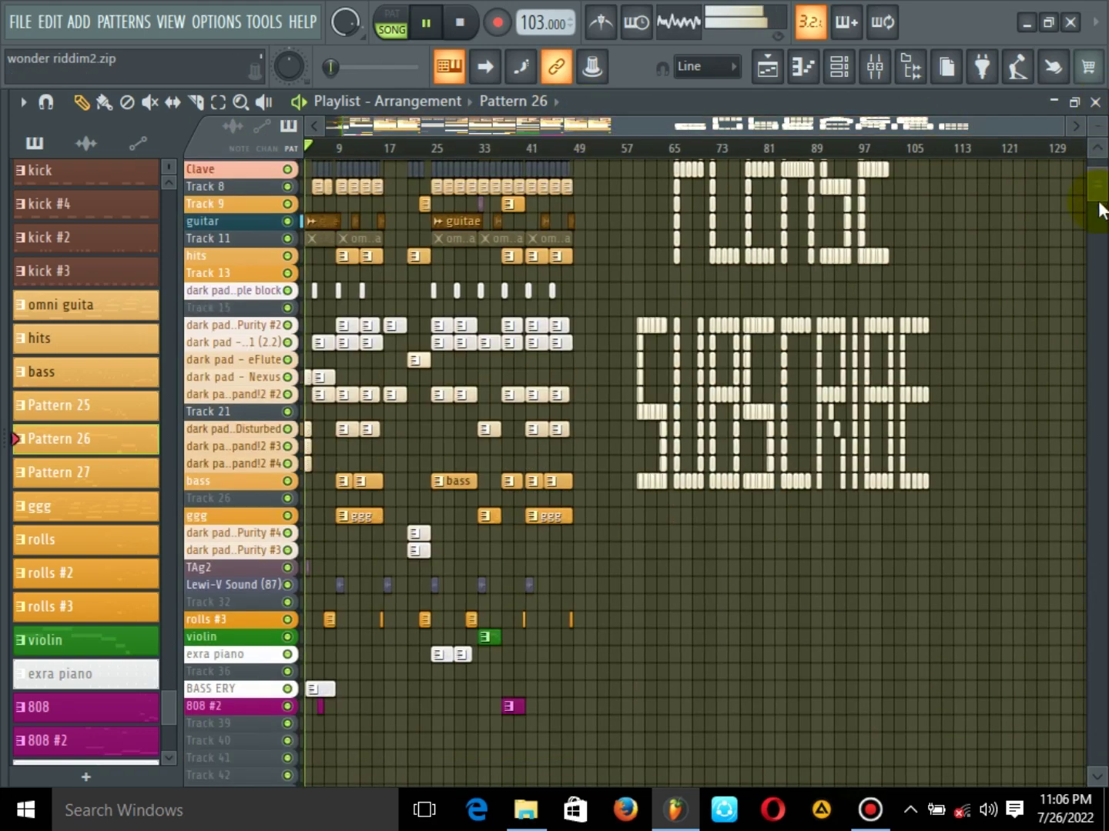
left_click_drag(1101, 208, 1101, 196)
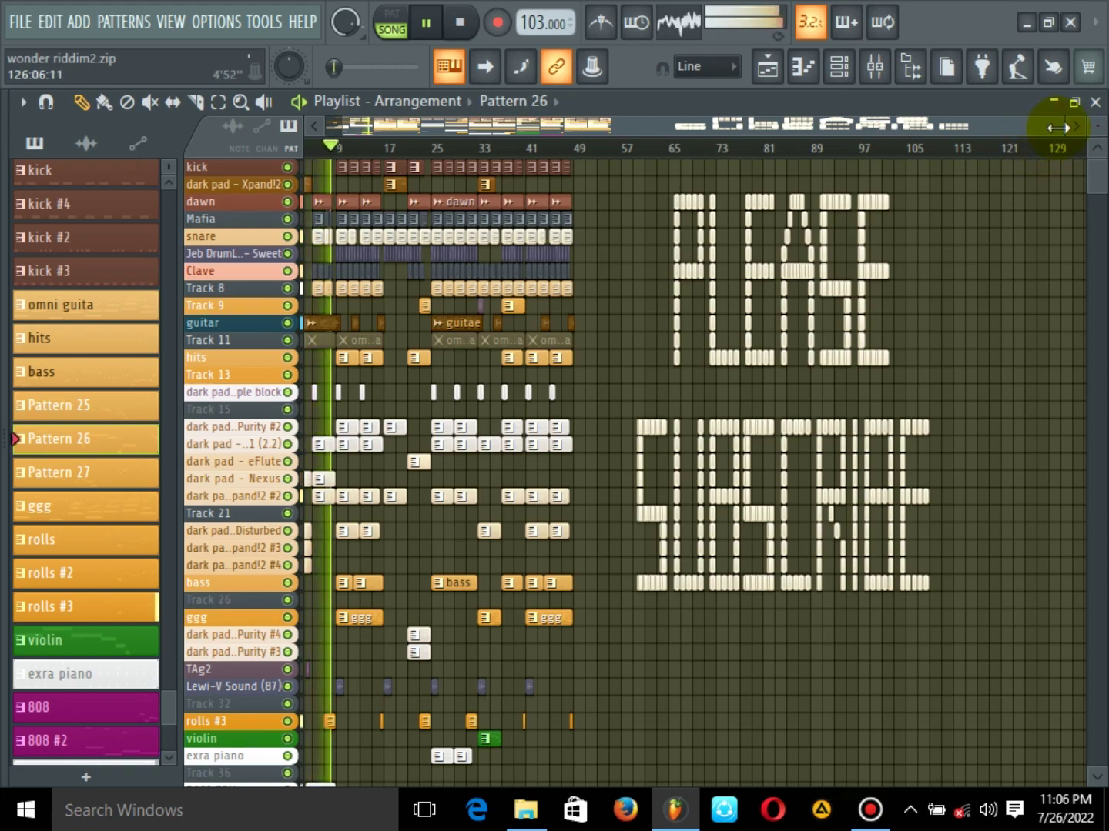
Show the PLEASE SUBSCRIBE lettering built from clips, and return to the song's clips from bar 1 to bar 57
left_click_drag(1058, 127, 938, 128)
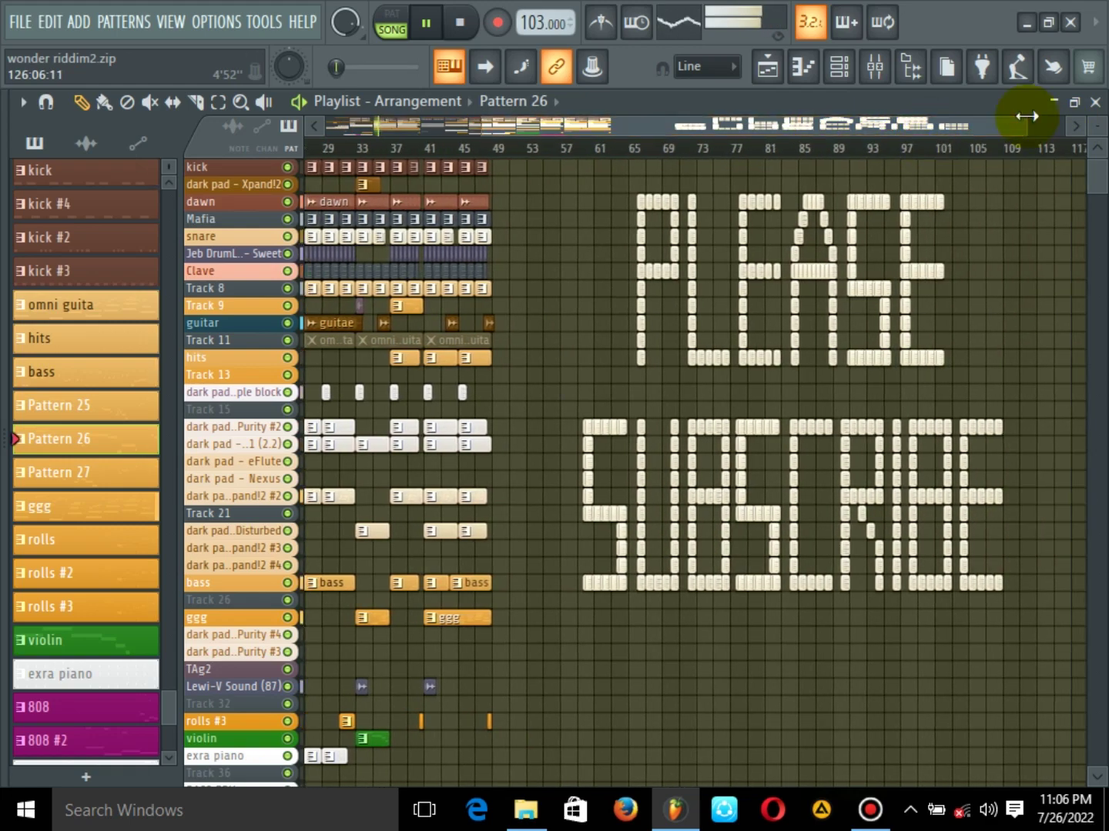
left_click_drag(1027, 116, 924, 120)
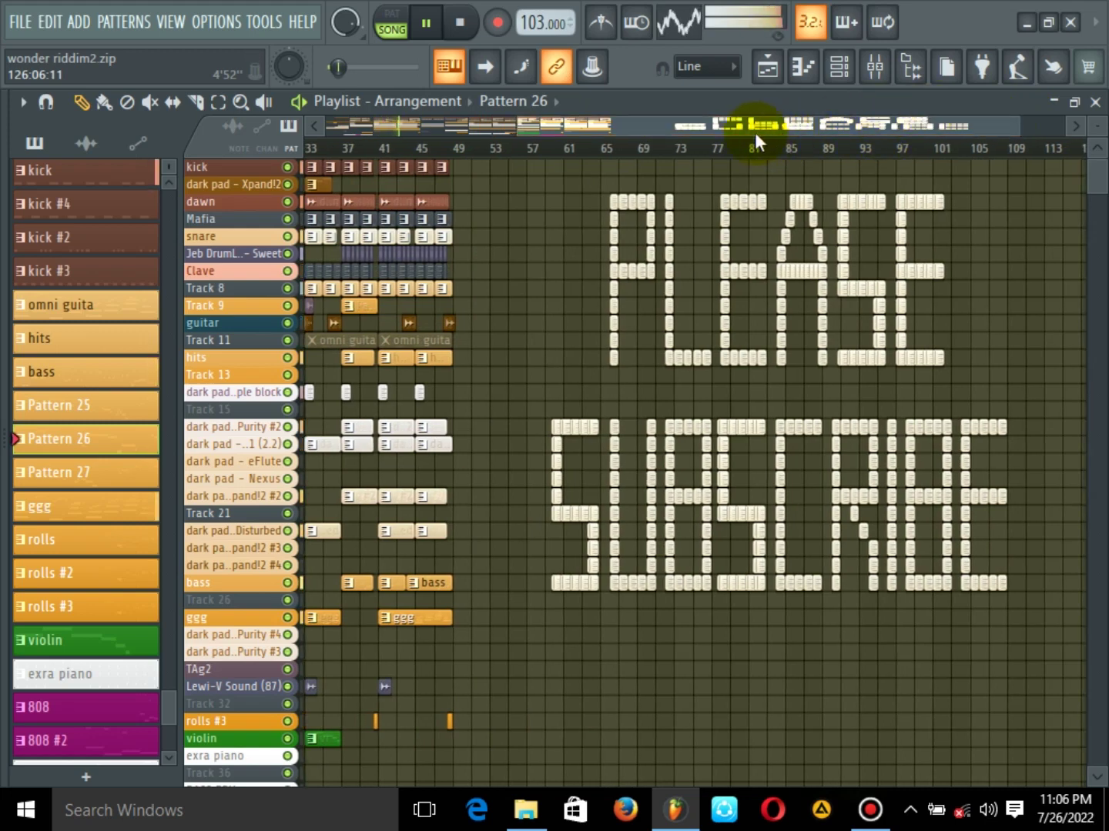
left_click_drag(727, 130, 737, 124)
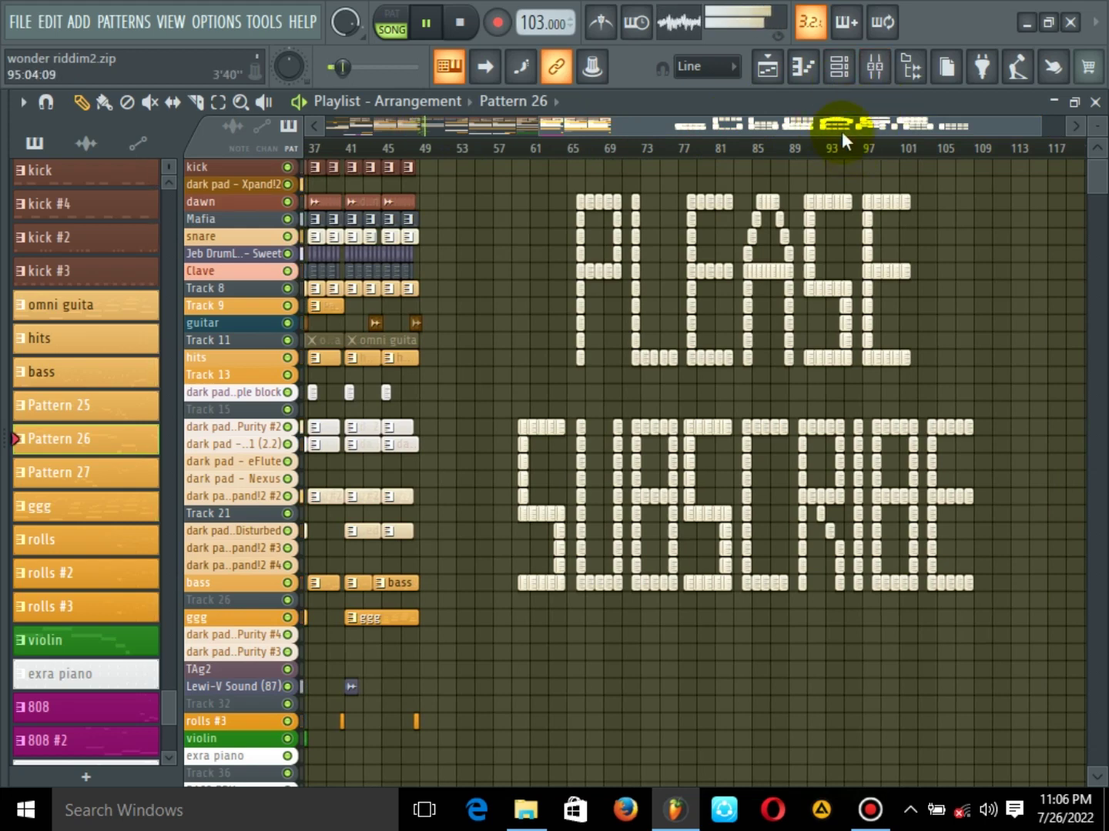
left_click_drag(842, 131, 866, 128)
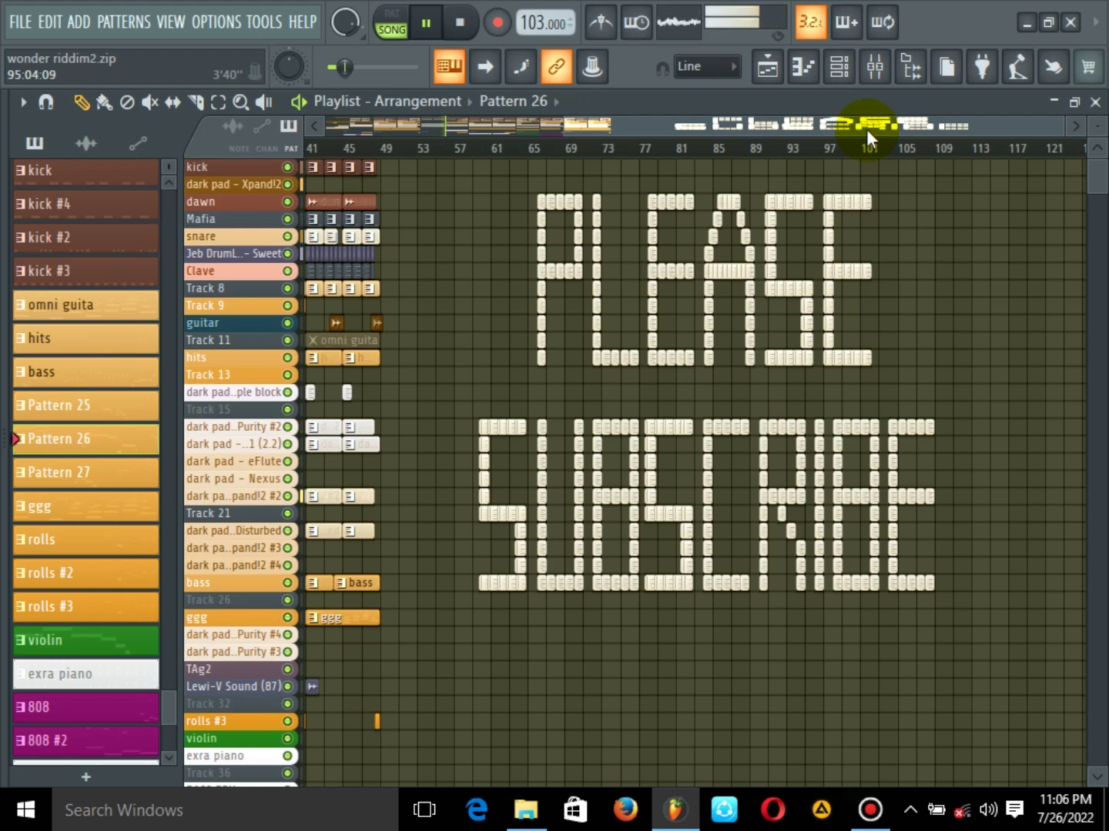
left_click_drag(867, 128, 577, 128)
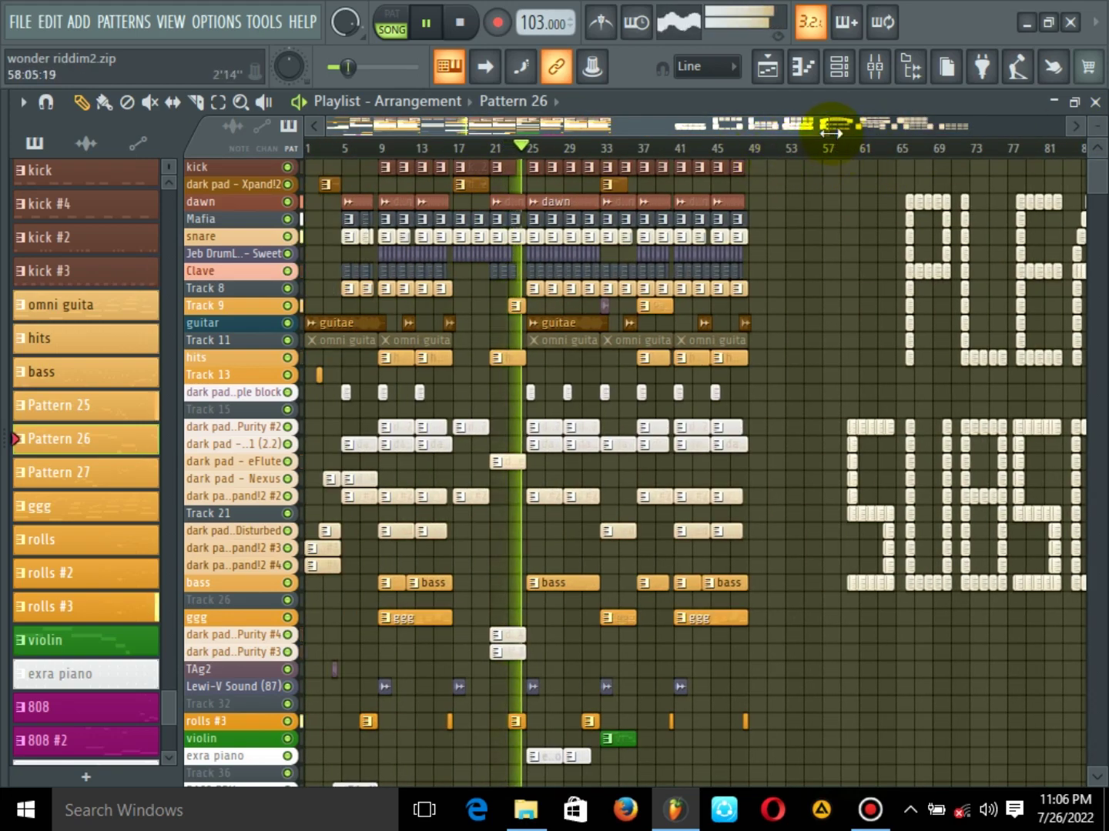
left_click_drag(833, 133, 682, 148)
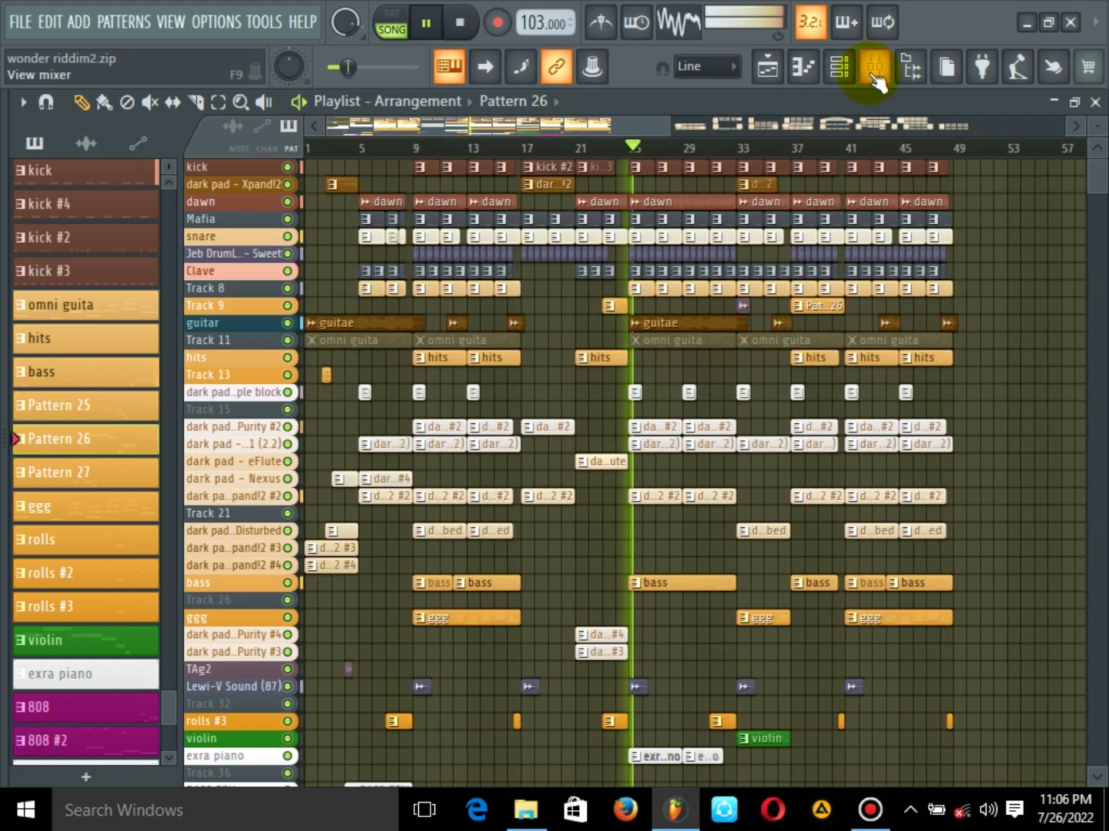
Show the Master track's effects in the mixer, and open and close its Soundgoodizer
left_click(874, 66)
left_click(79, 291)
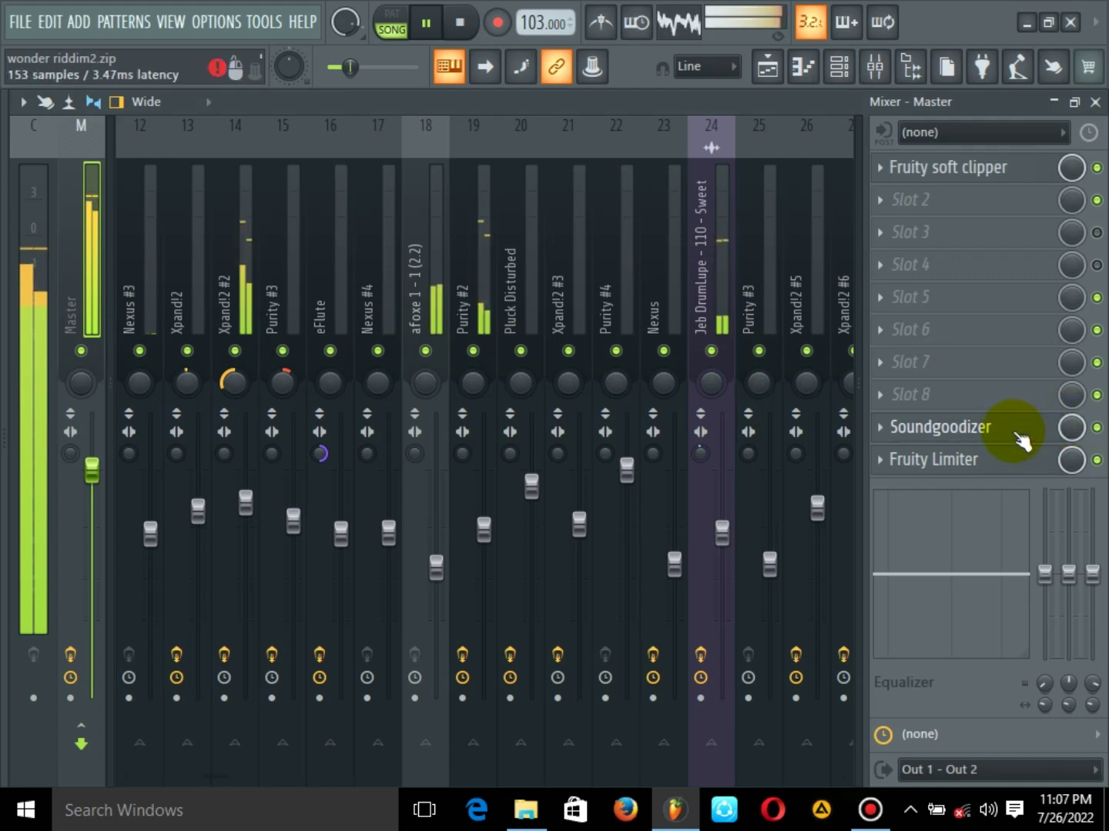
left_click(941, 427)
left_click_drag(243, 259, 524, 243)
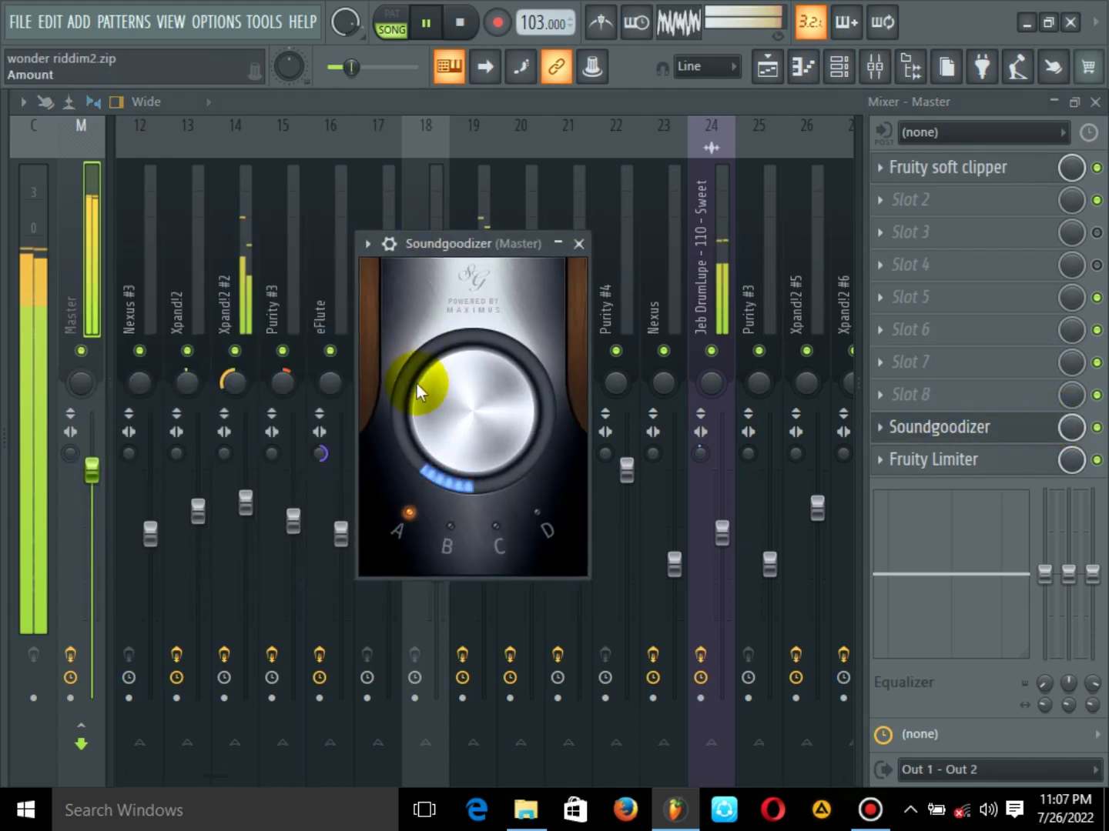
left_click(582, 246)
Move the Fruity soft clipper on the Track 11 (consolidated) mixer track from slot 1 to slot 10, and close the mixer
left_click_drag(140, 248, 2, 262)
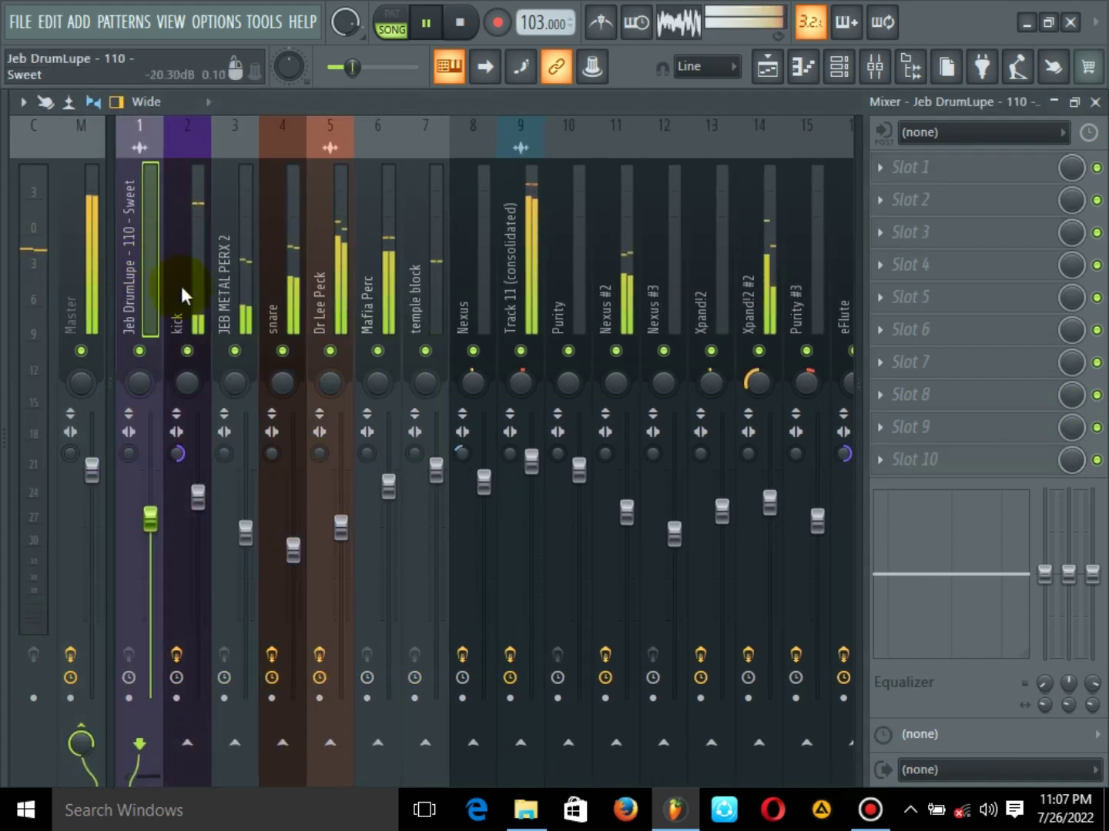
left_click(530, 247)
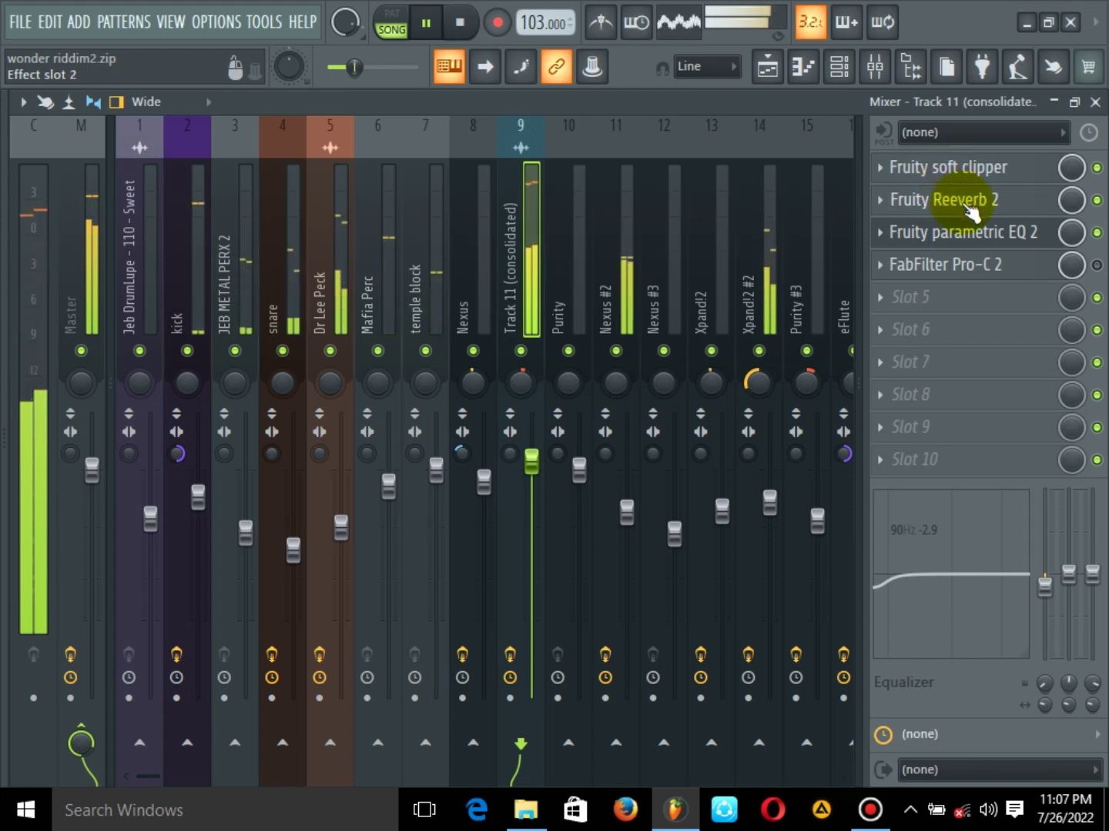
left_click(880, 179)
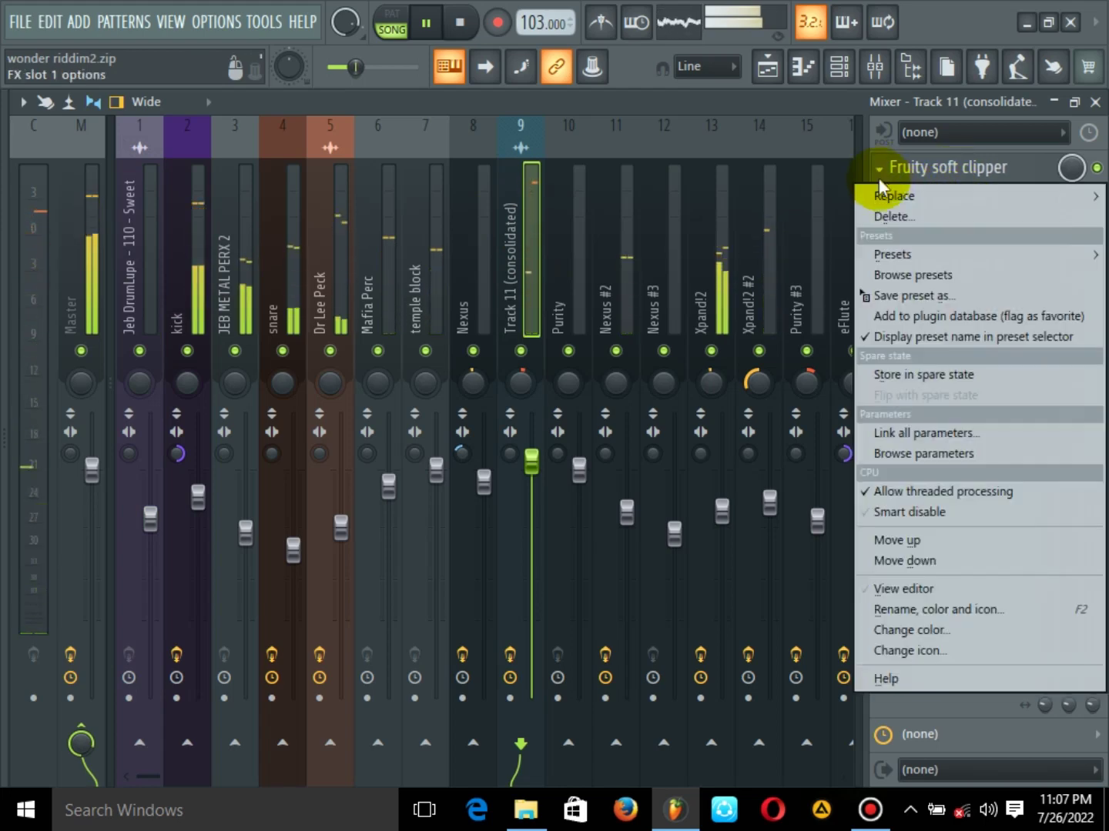
left_click(903, 530)
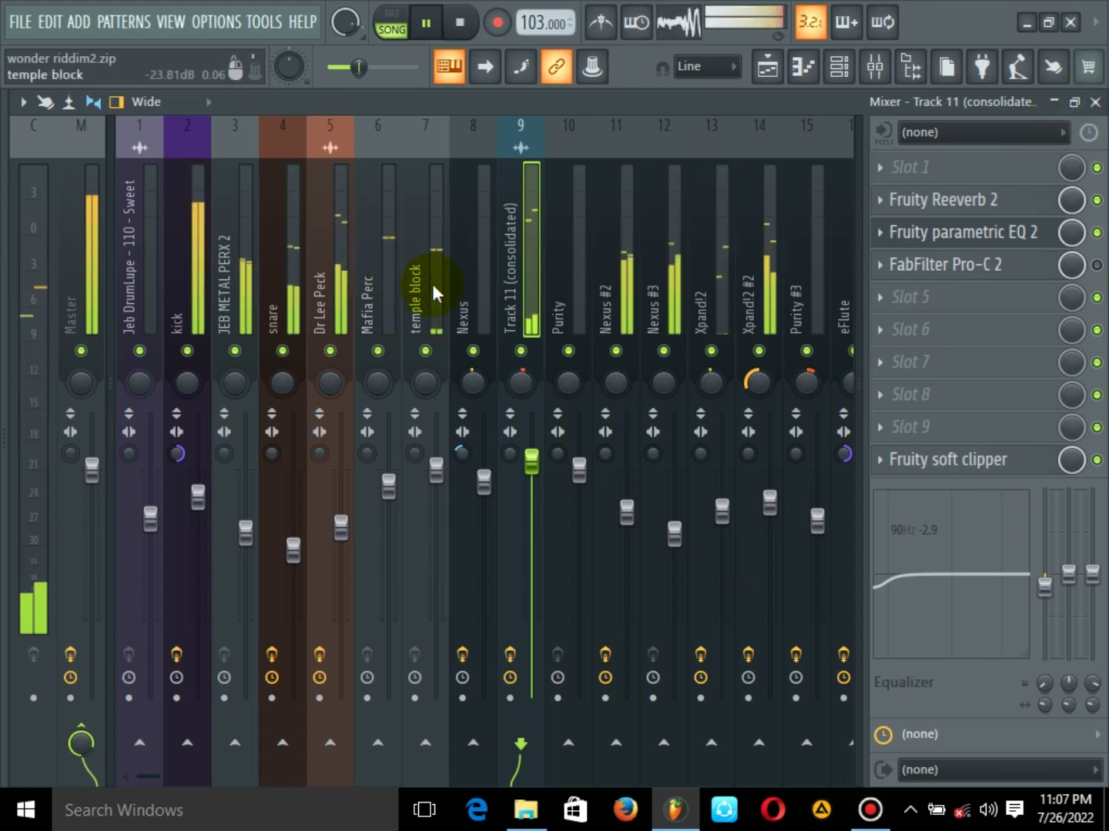
left_click(1095, 101)
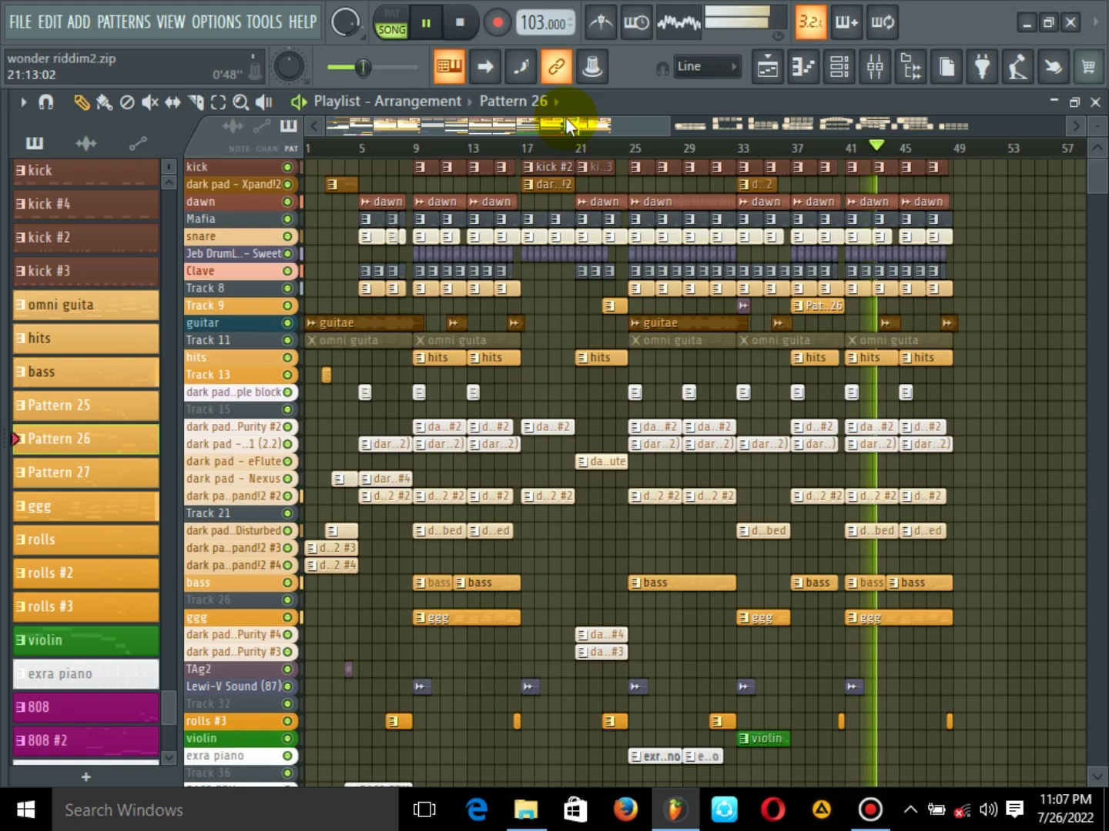
Show the PLEASE SUBSCRIBE clip lettering from bar 57 to bar 109, and switch to the Bandicam window
left_click_drag(570, 125, 825, 129)
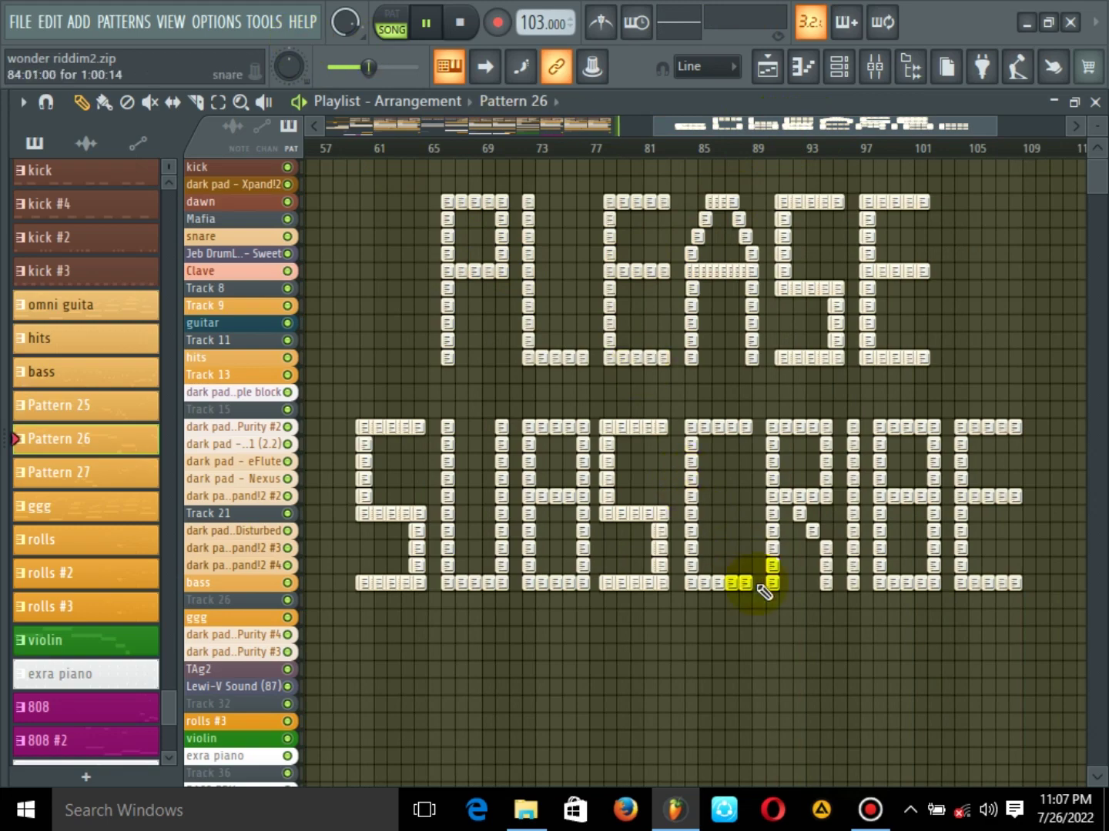
left_click(869, 810)
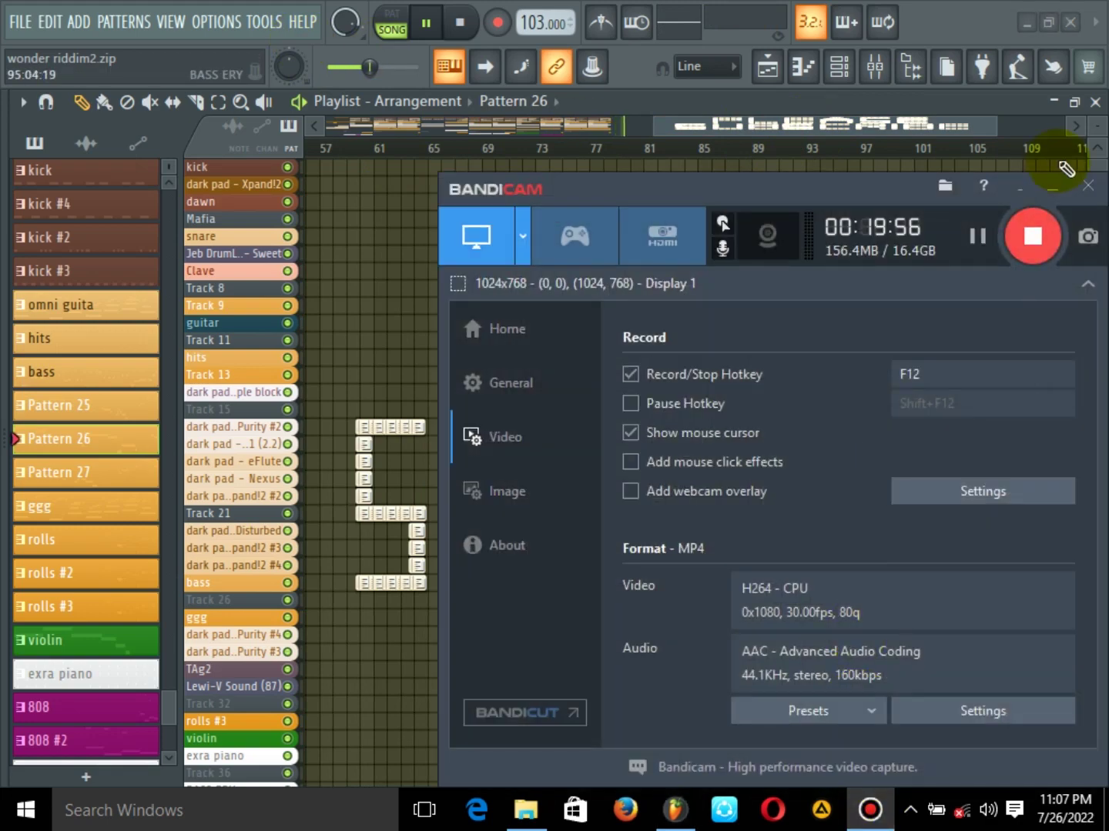